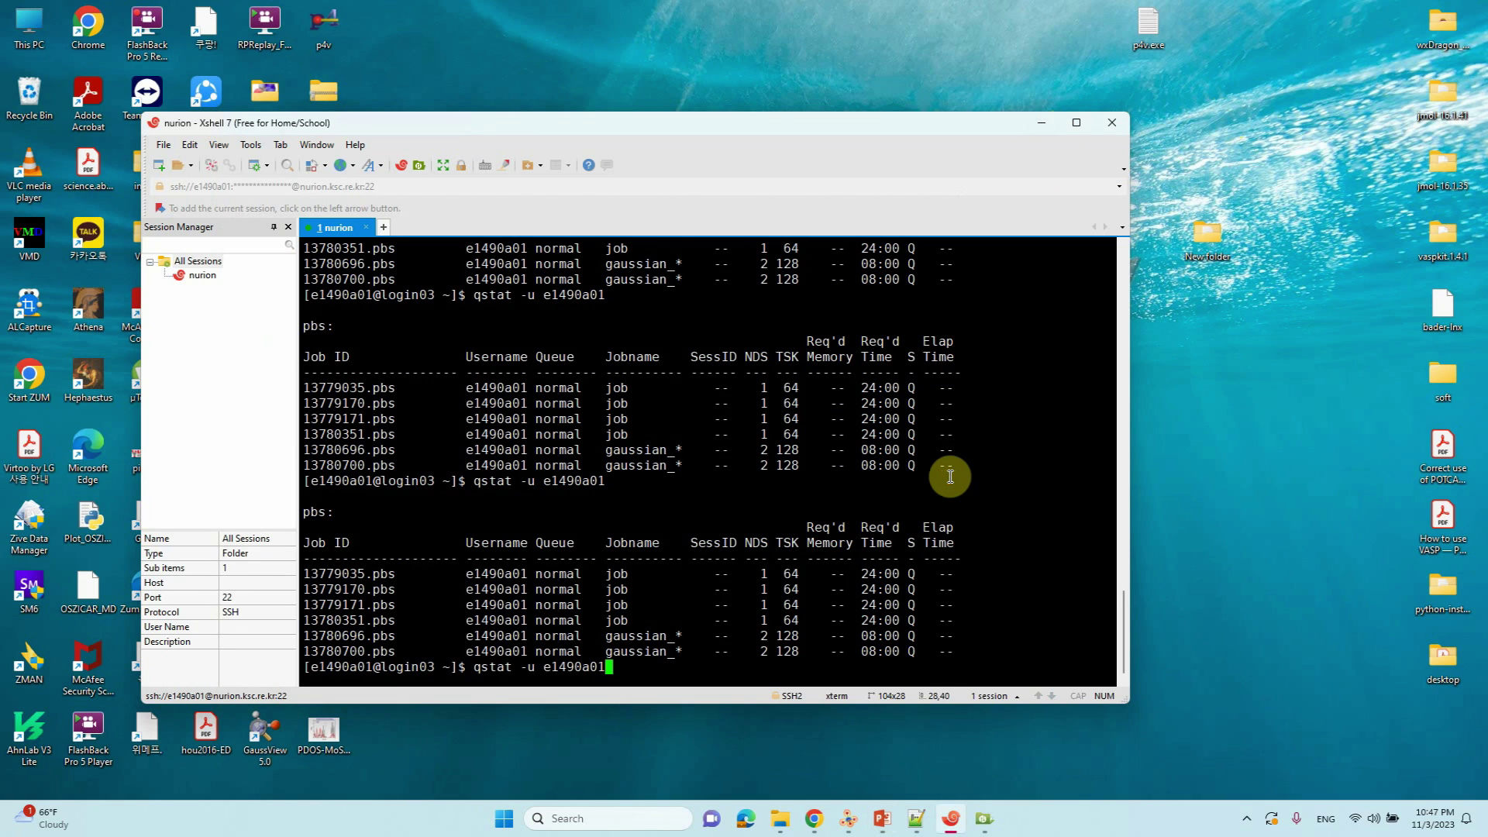
# - Switch to Xftp, open the remote Do-Run-302-MoS2-Step2 folder and copy its full path
pyautogui.click(981, 820)
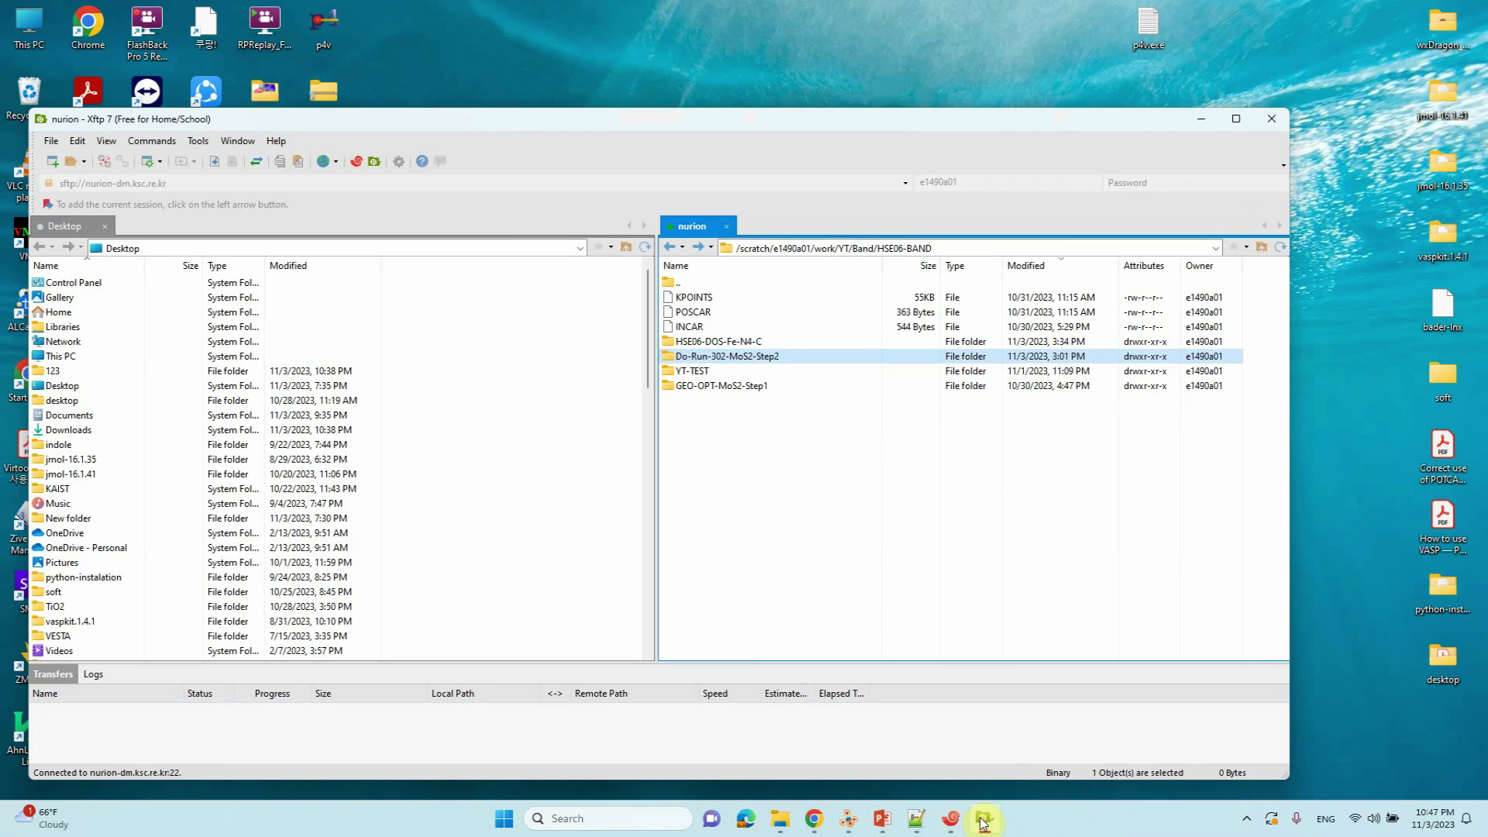
pyautogui.click(758, 362)
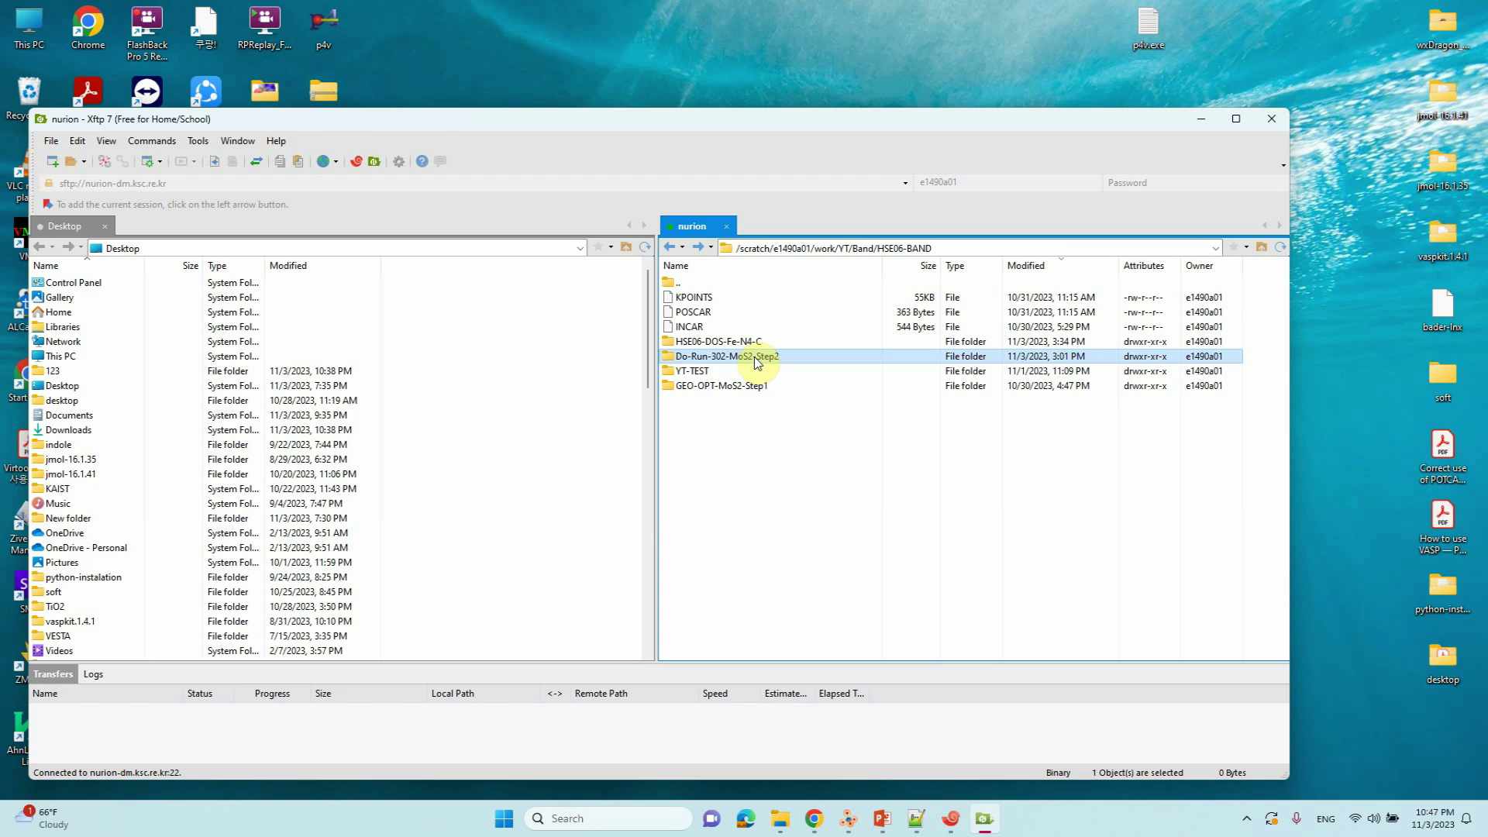
pyautogui.doubleClick(757, 358)
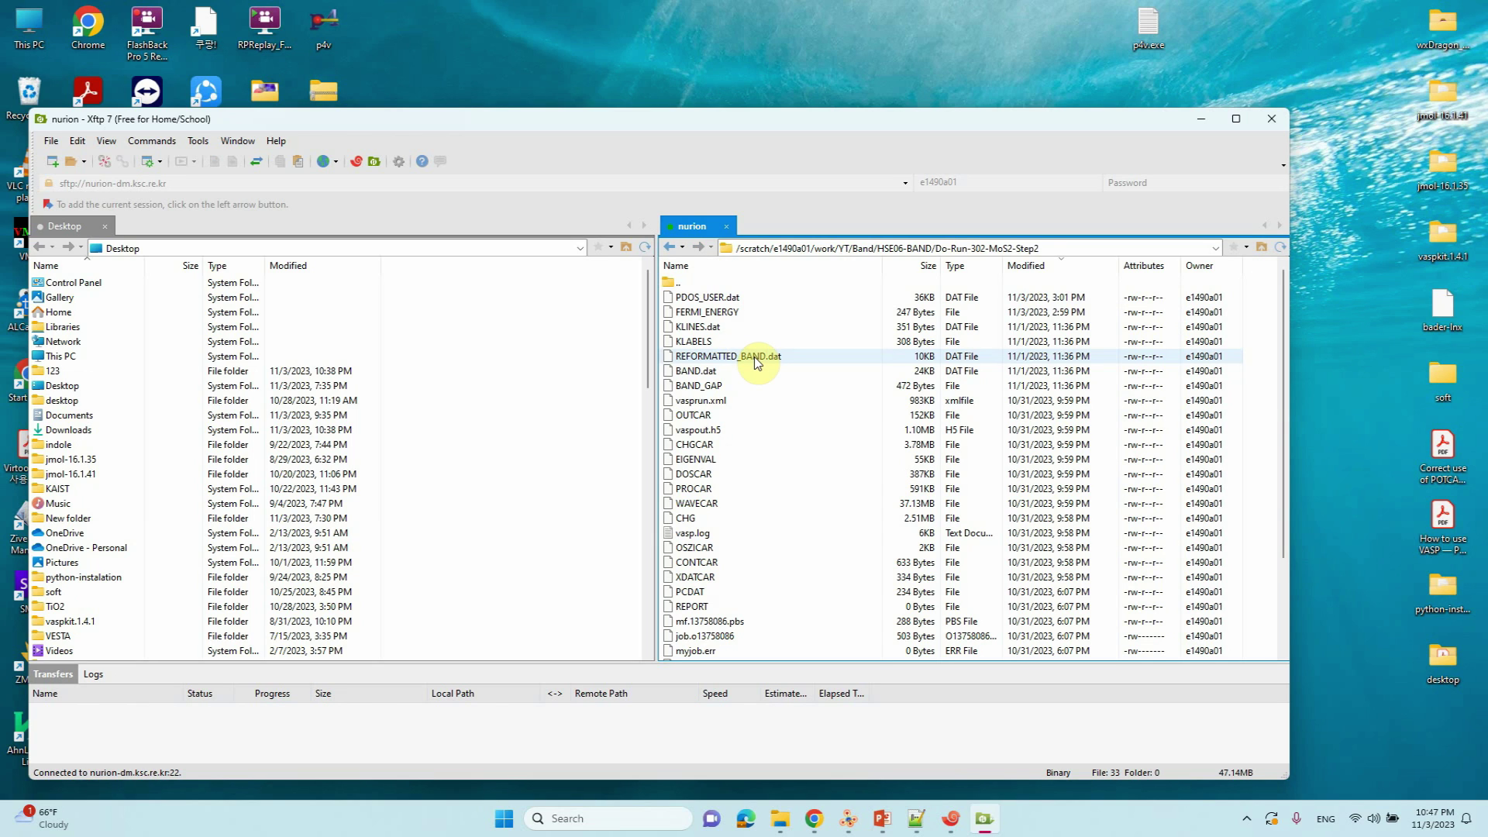
pyautogui.moveTo(1050, 165); pyautogui.dragTo(1110, 82)
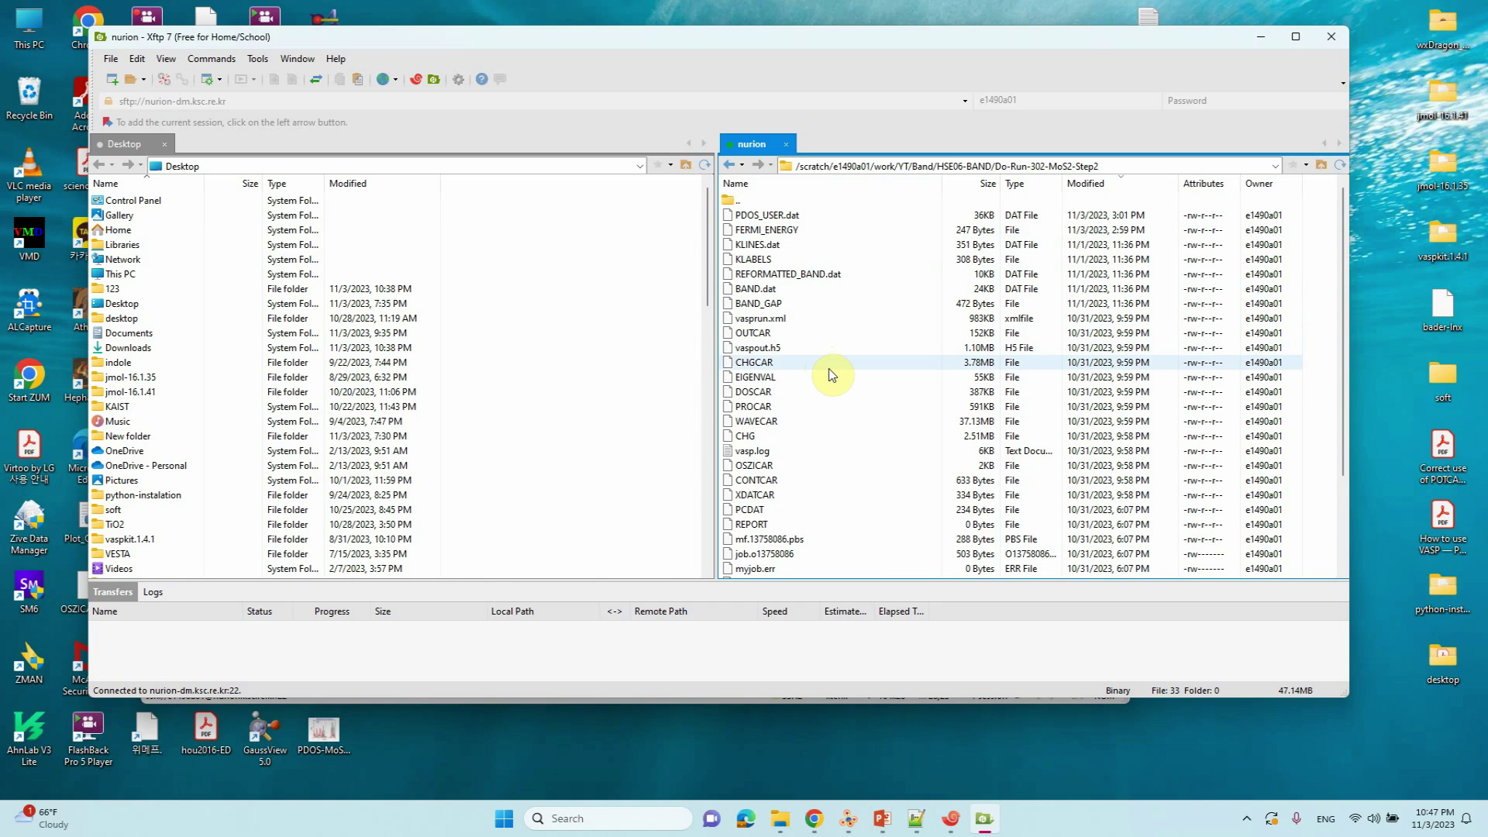
pyautogui.click(1112, 168)
pyautogui.hotkey('ctrl', 'c')
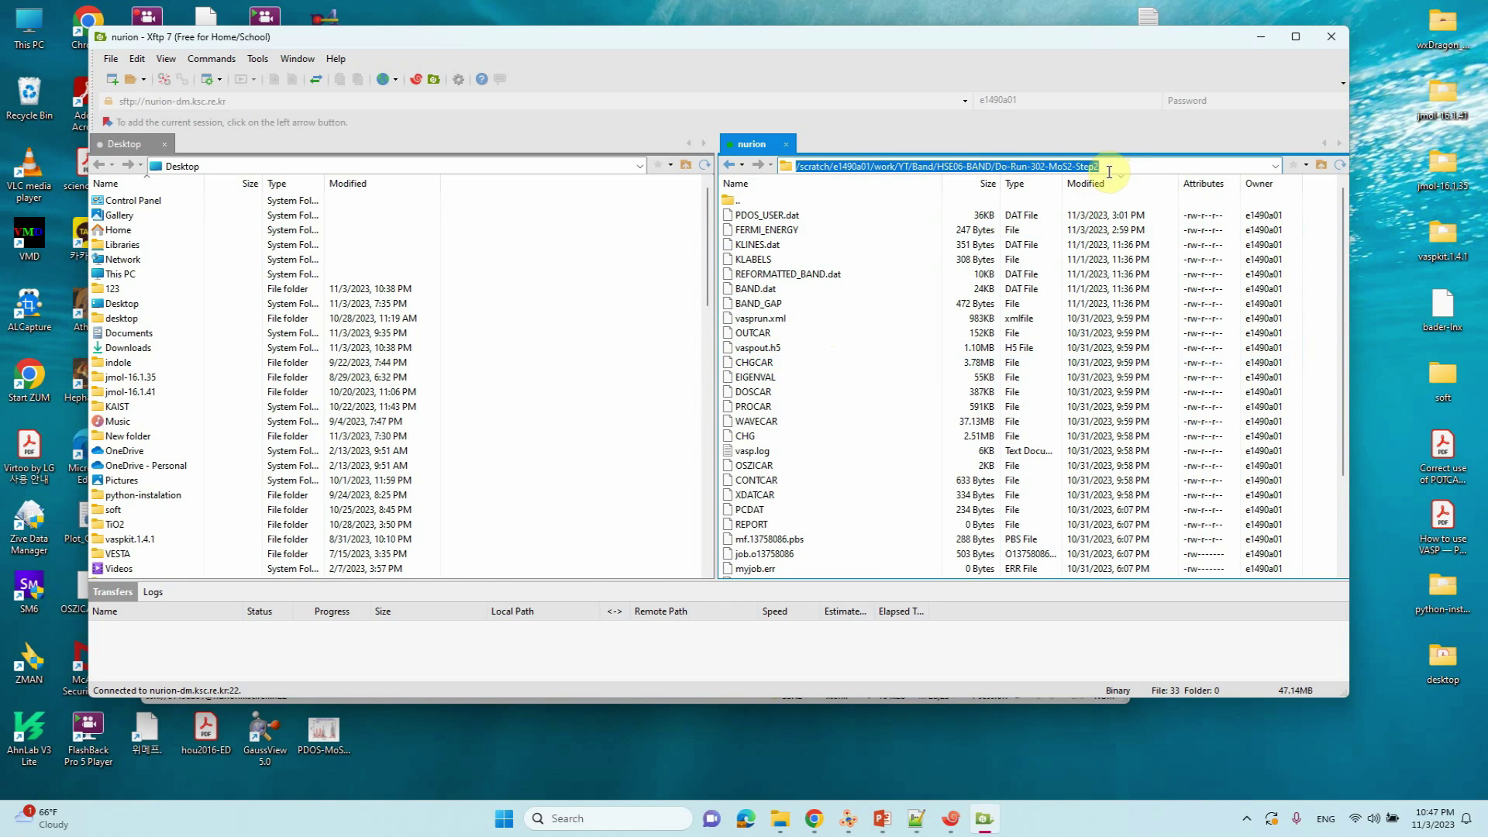
# - Switch to Xshell and change the working directory to the copied Do-Run-302-MoS2-Step2 path with cd
pyautogui.click(951, 818)
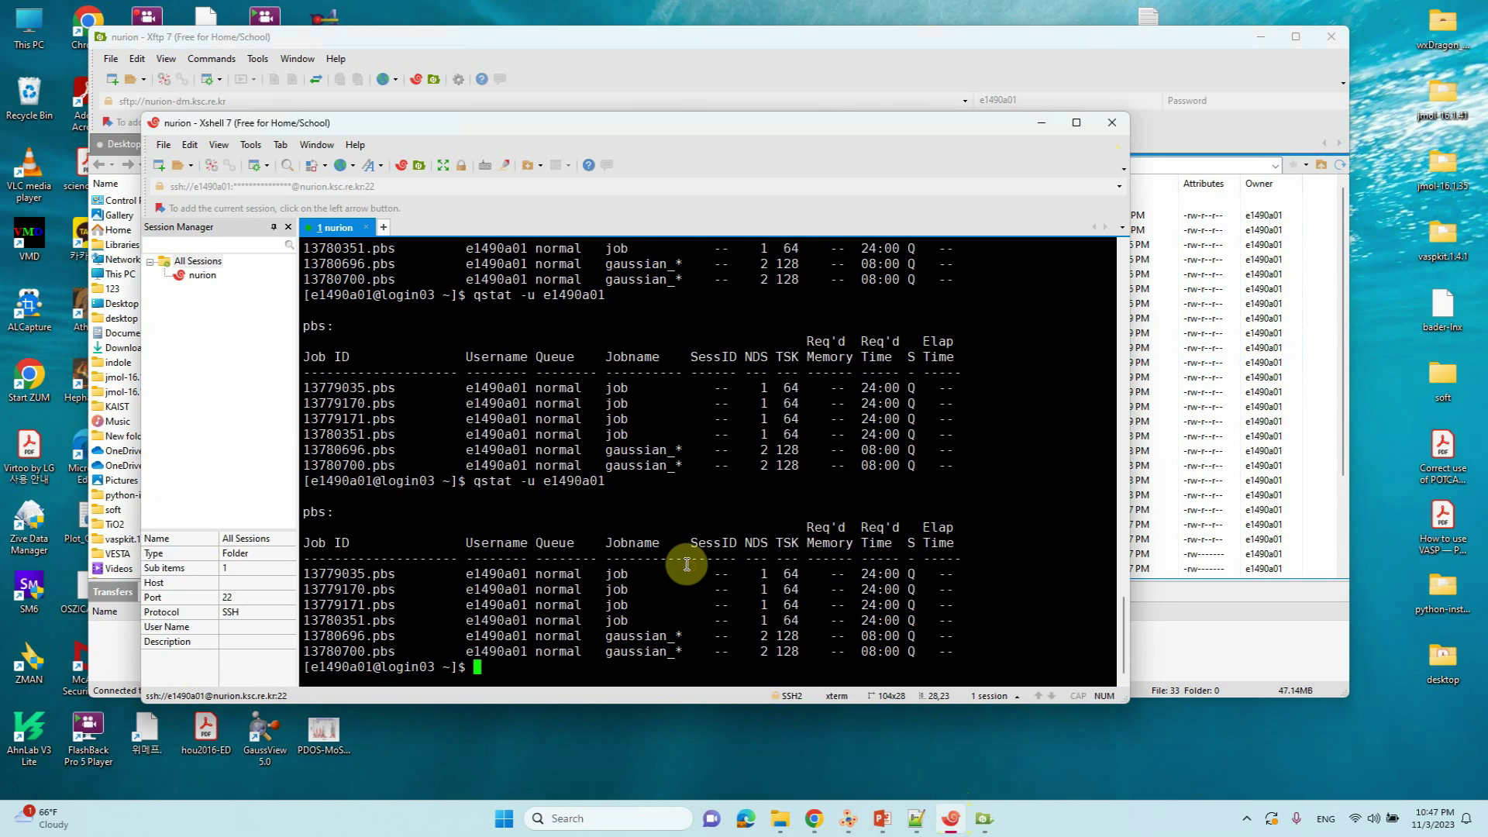
pyautogui.press('Up')
pyautogui.press('Return')
pyautogui.write('cd')
pyautogui.rightClick(683, 562)
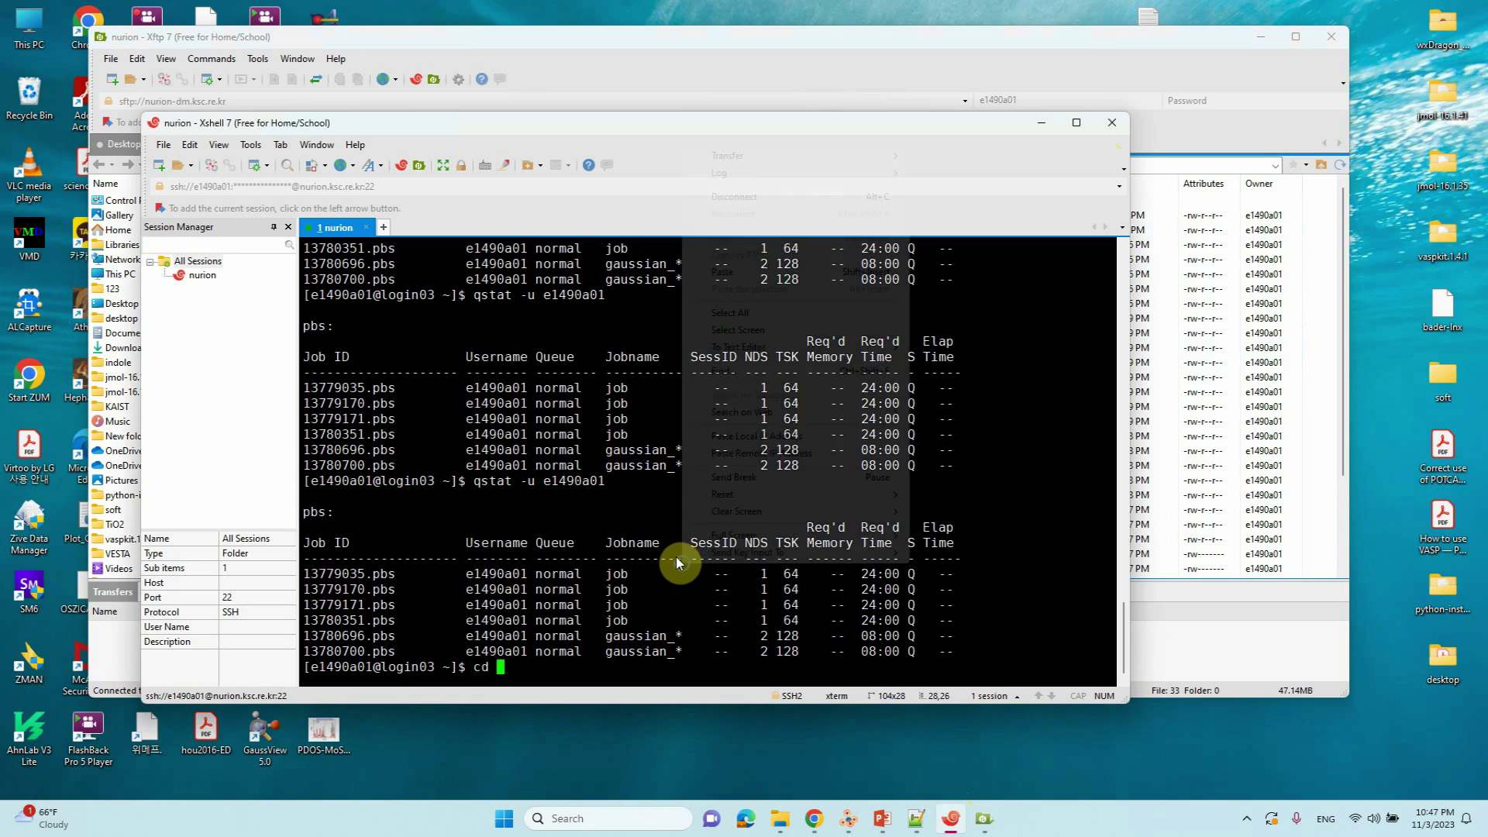
pyautogui.click(721, 272)
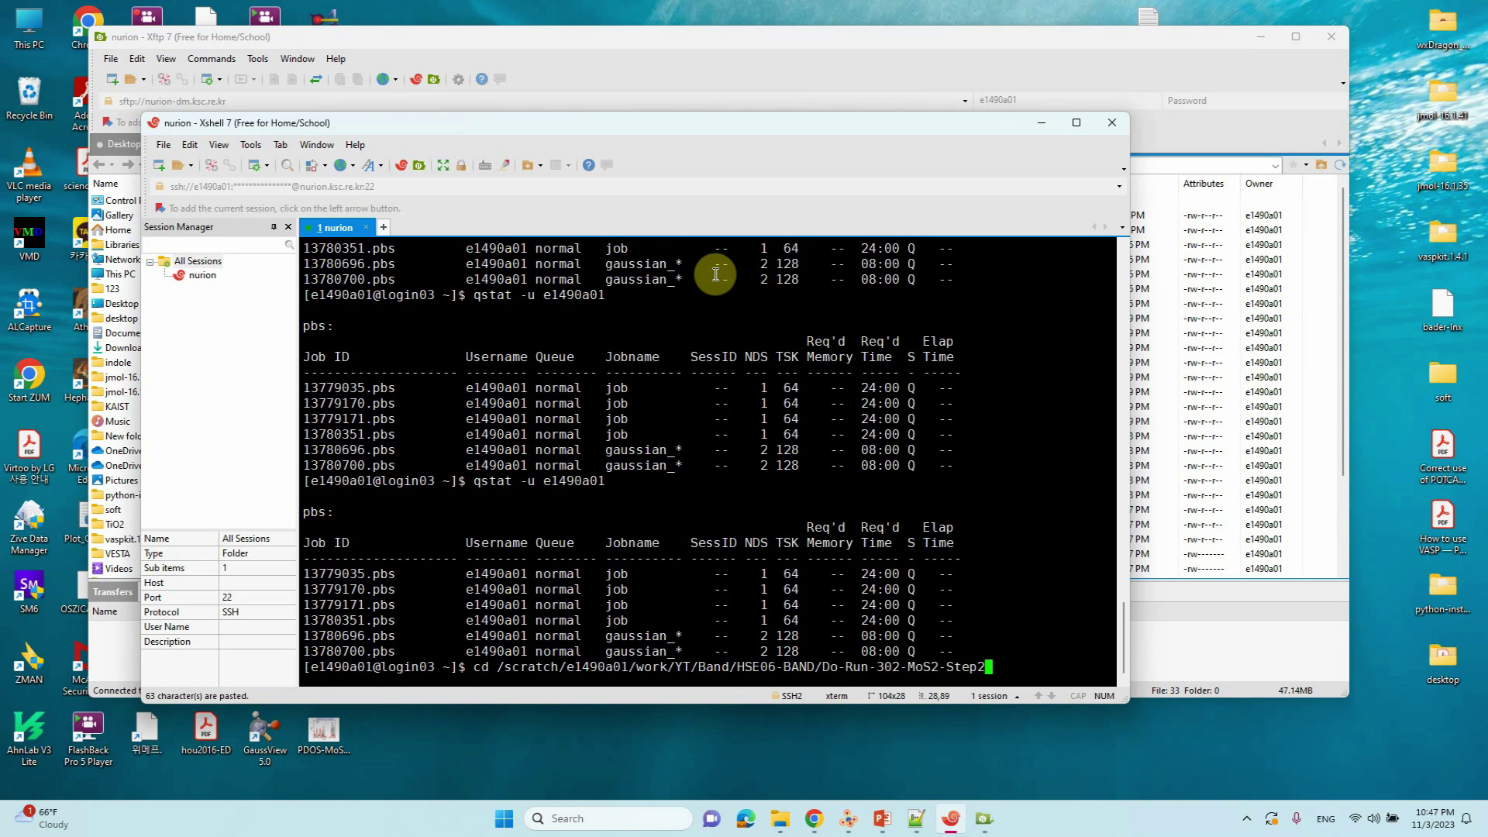
pyautogui.press('Return')
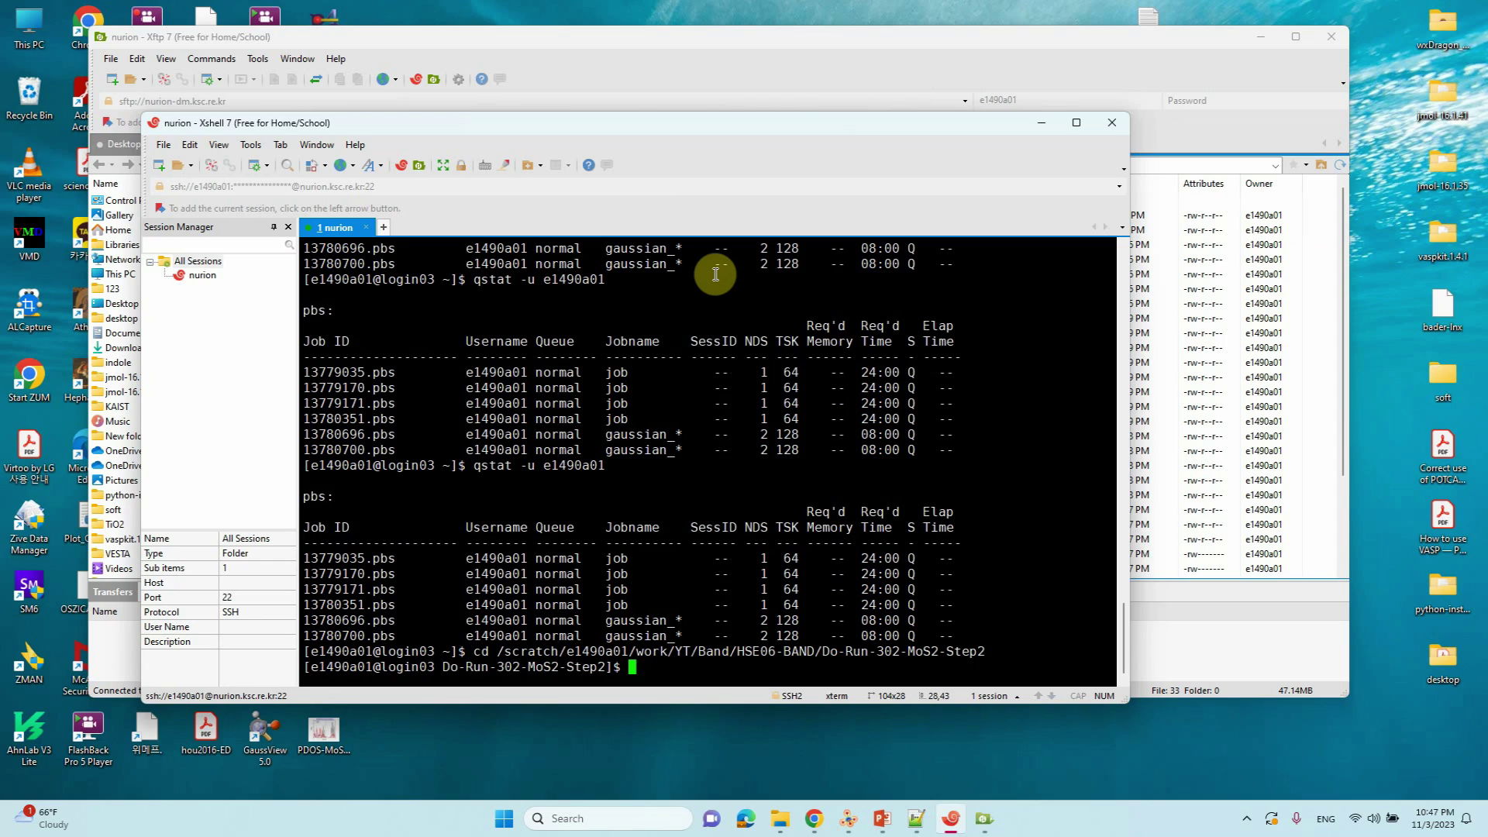
# - Run vaspkit in the maximized terminal window and choose option 11, Density-of-States
pyautogui.write('vaspkit')
pyautogui.press('Return')
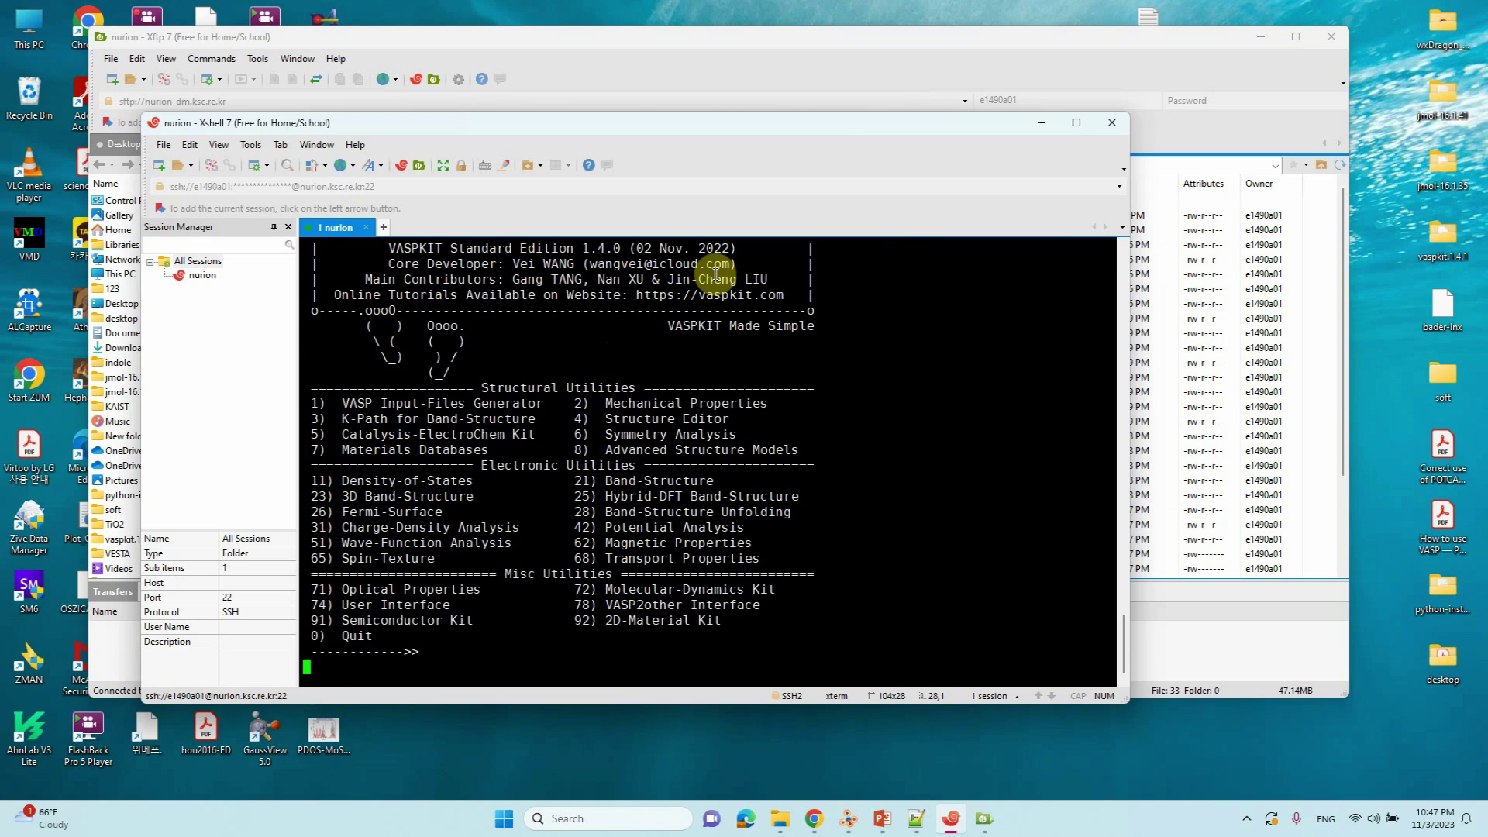
pyautogui.click(1077, 122)
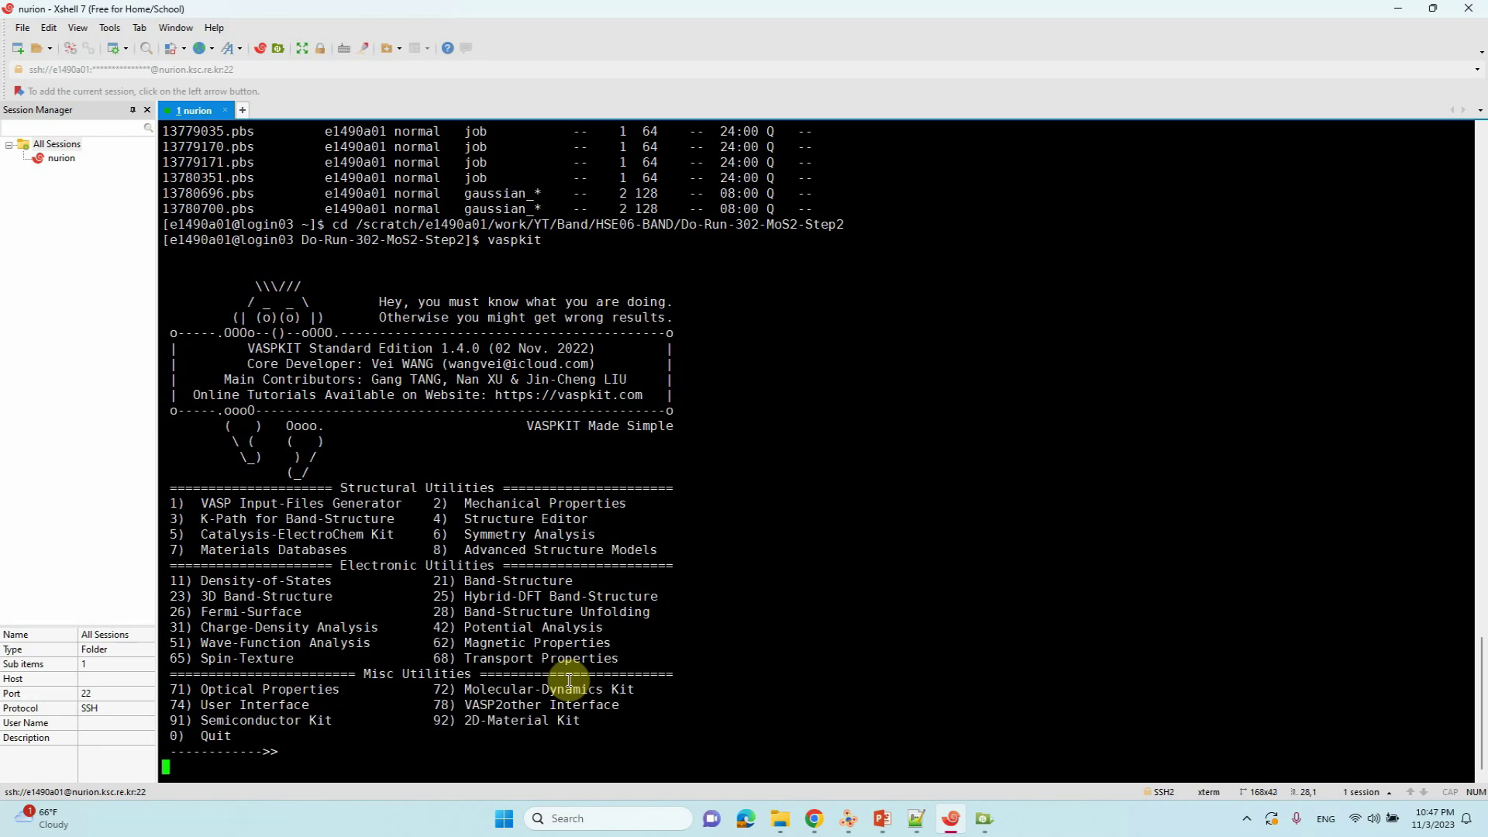
pyautogui.moveTo(168, 582); pyautogui.dragTo(334, 582)
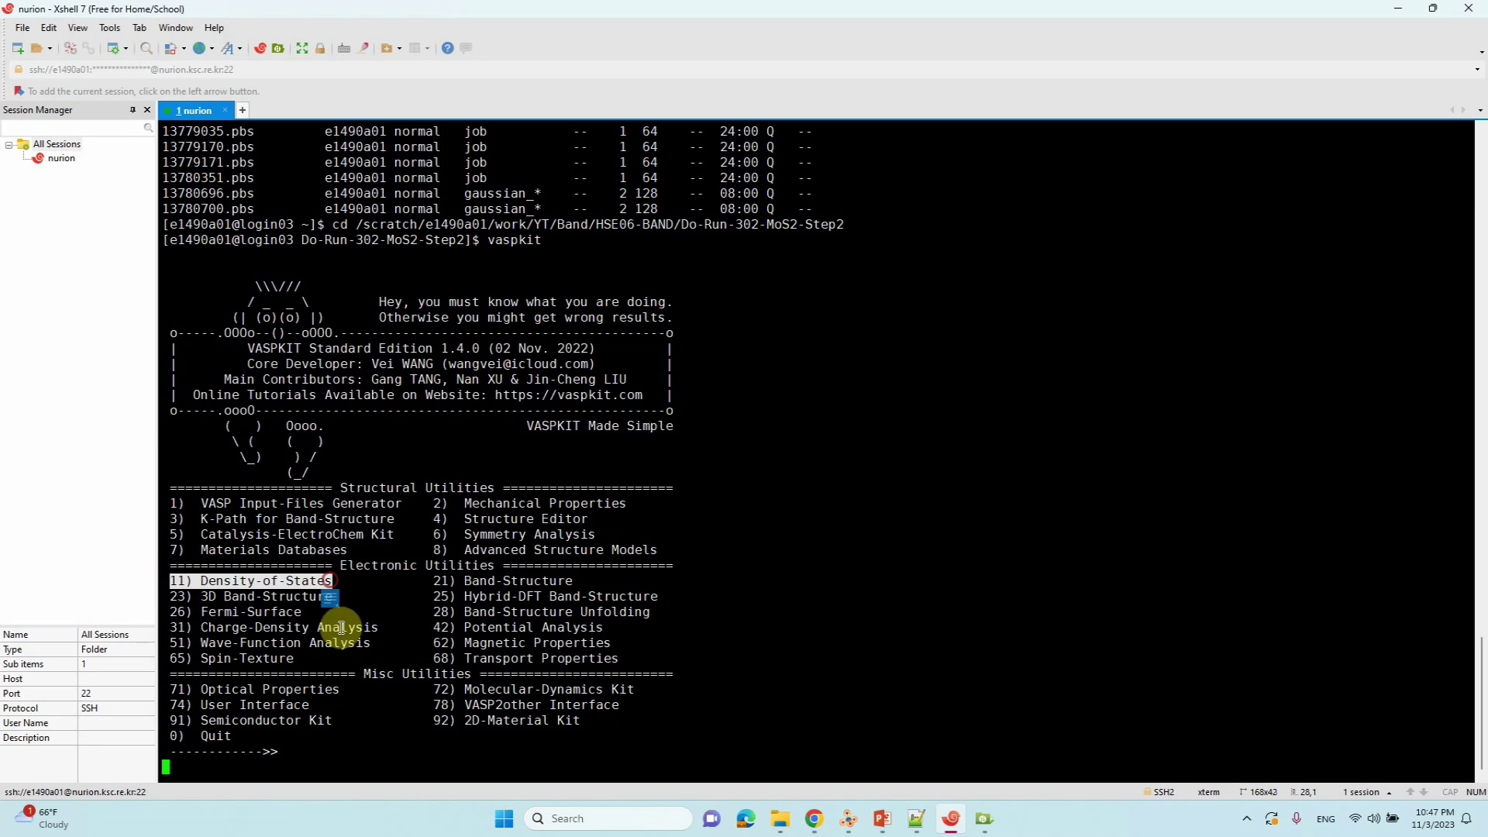
pyautogui.click(282, 747)
pyautogui.write('11')
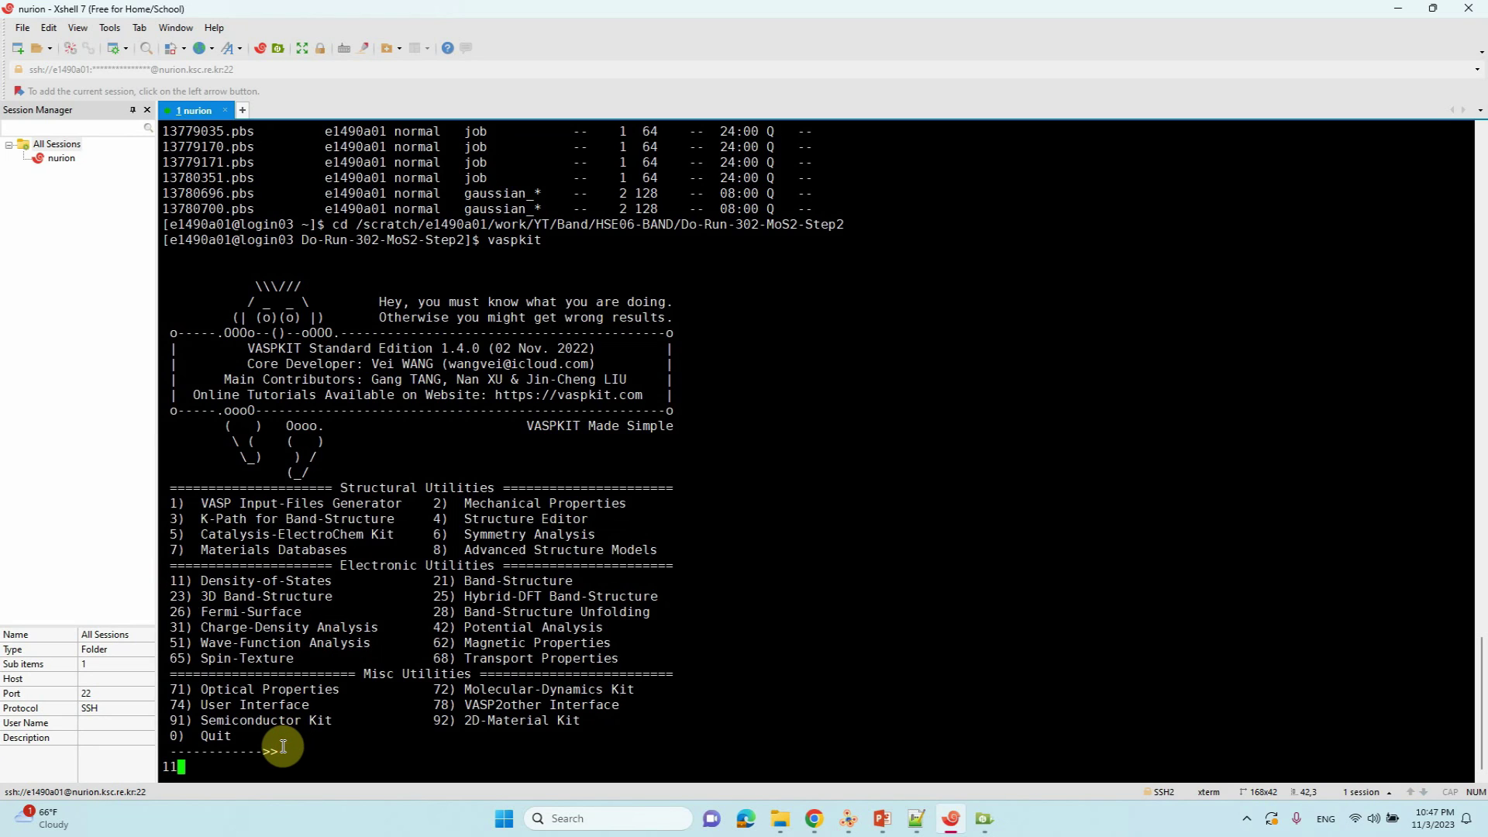
pyautogui.press('Return')
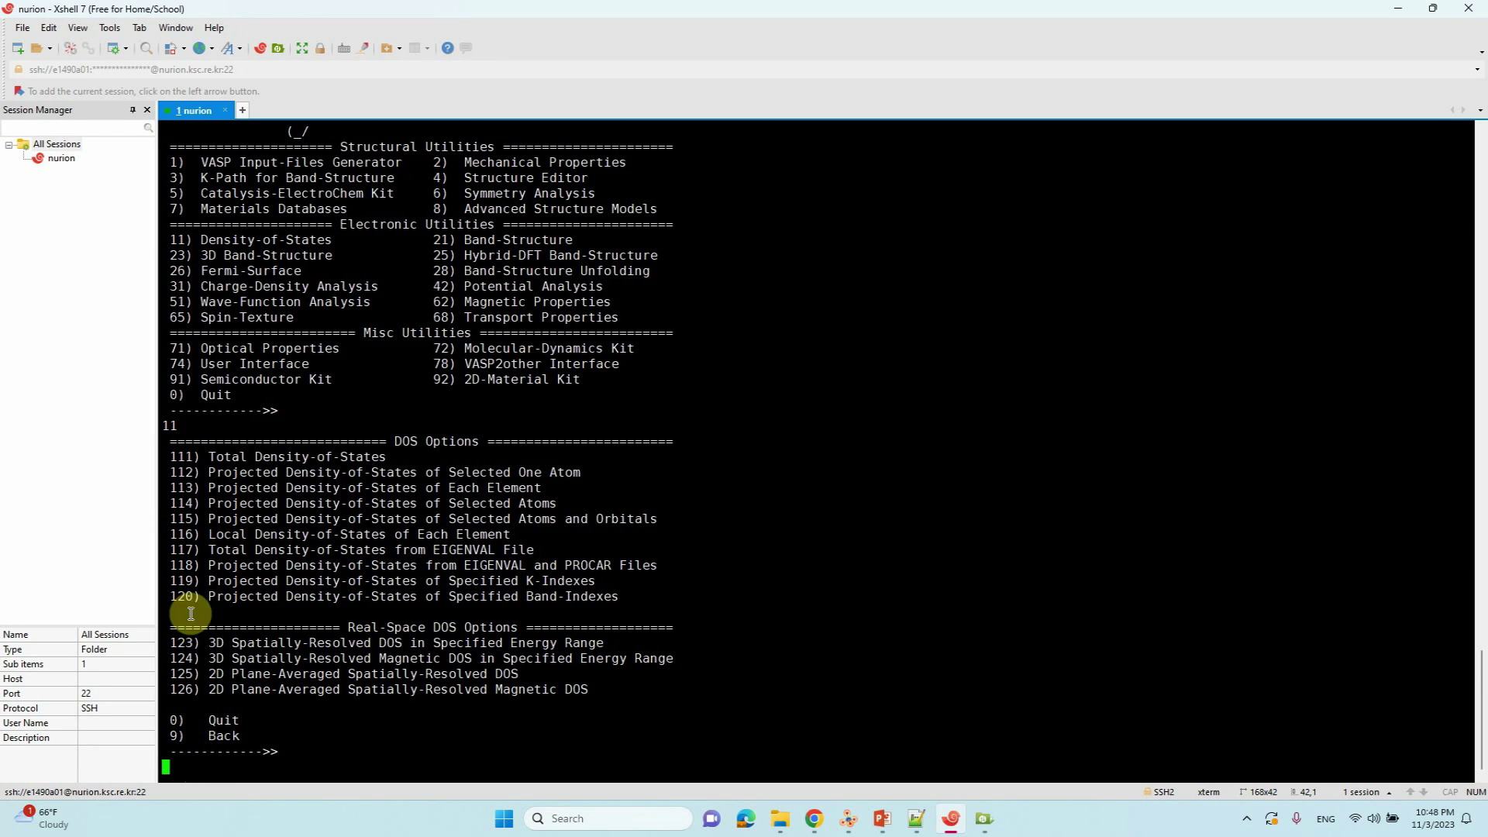
# - Choose option 115, Projected Density-of-States of Selected Atoms and Orbitals
pyautogui.moveTo(659, 519); pyautogui.dragTo(186, 525)
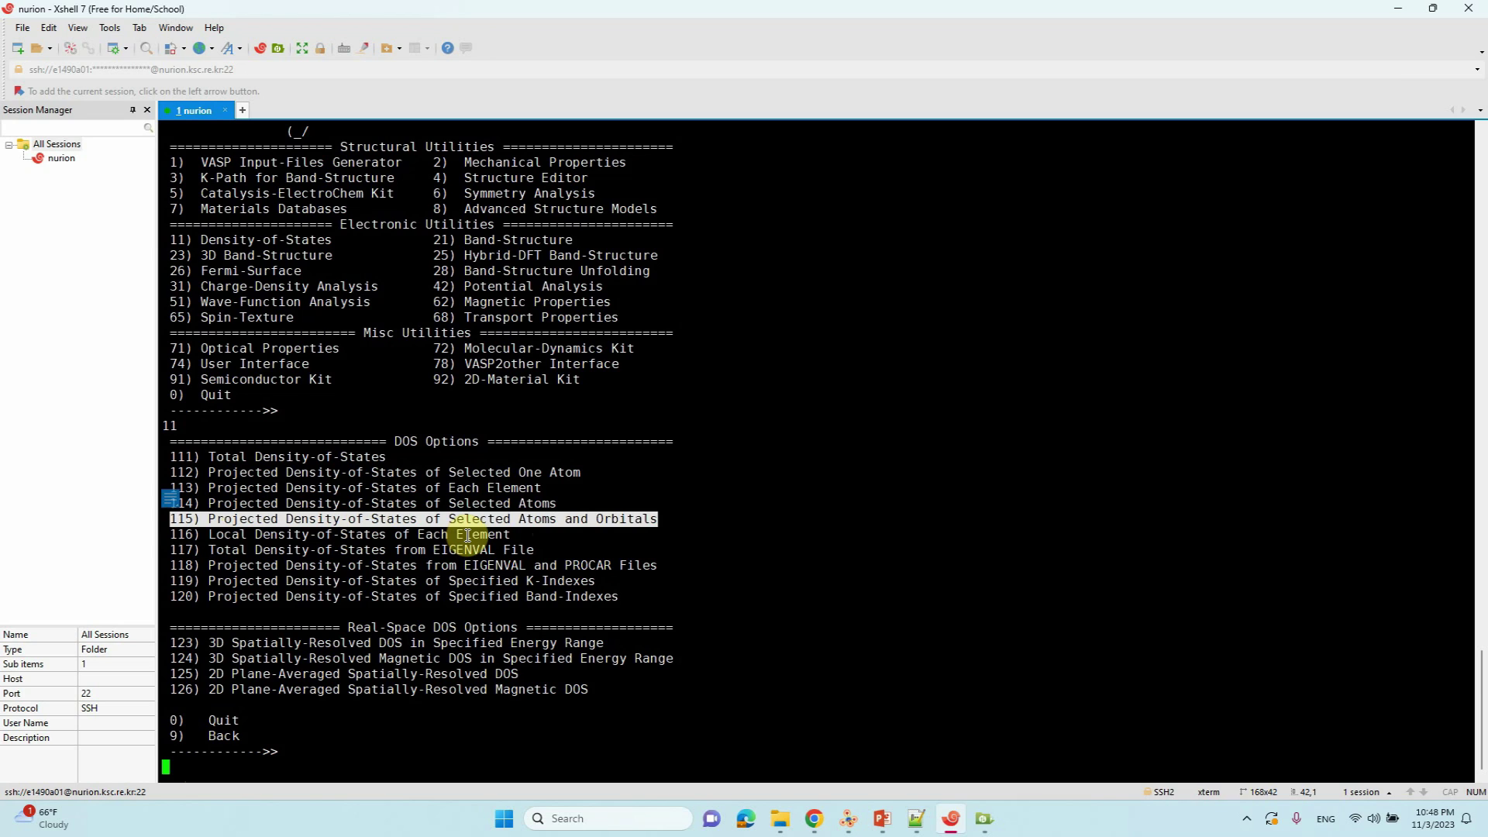
pyautogui.click(320, 744)
pyautogui.write('115')
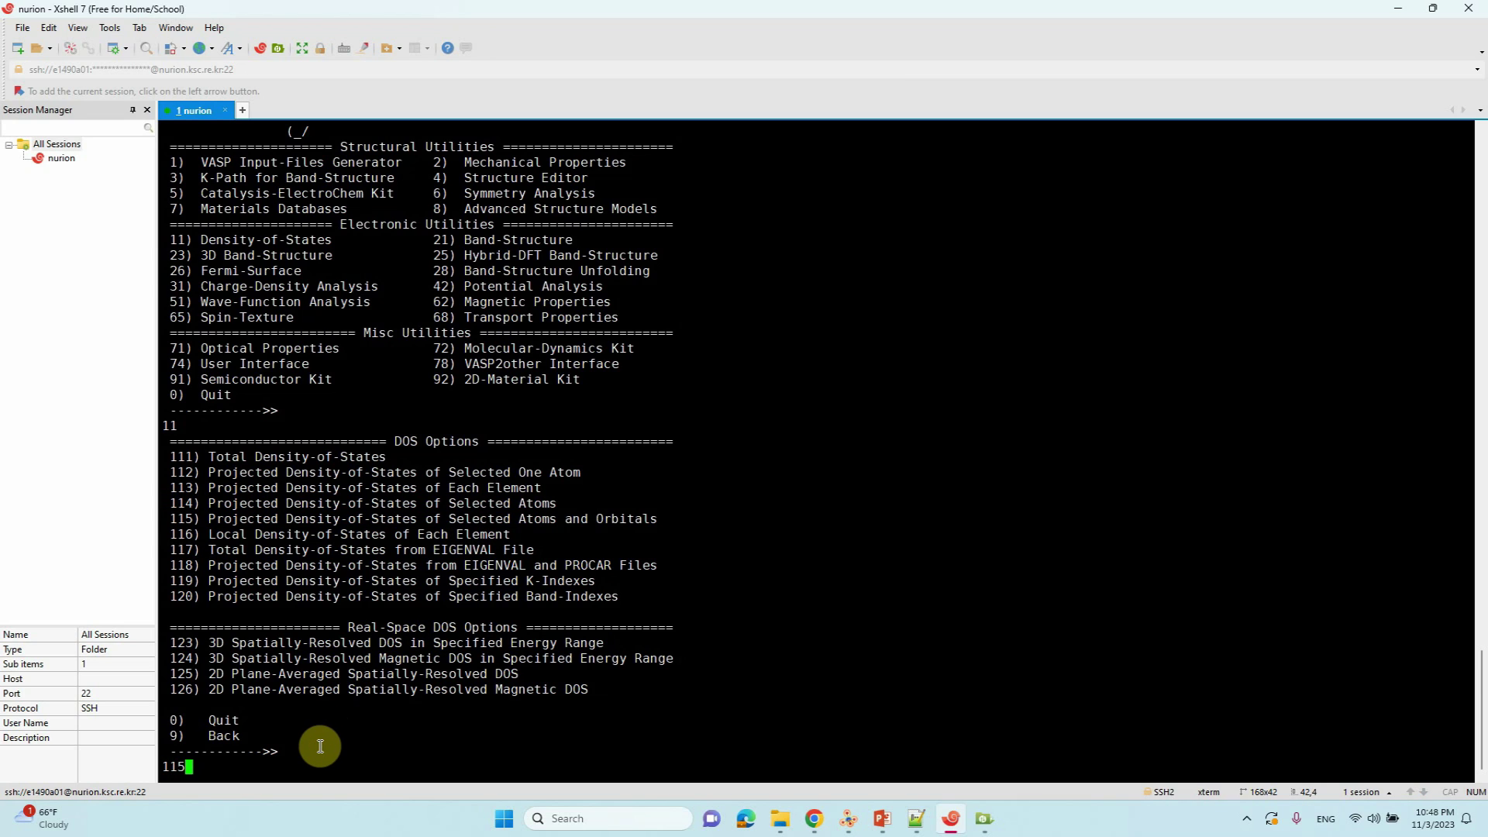
pyautogui.press('Return')
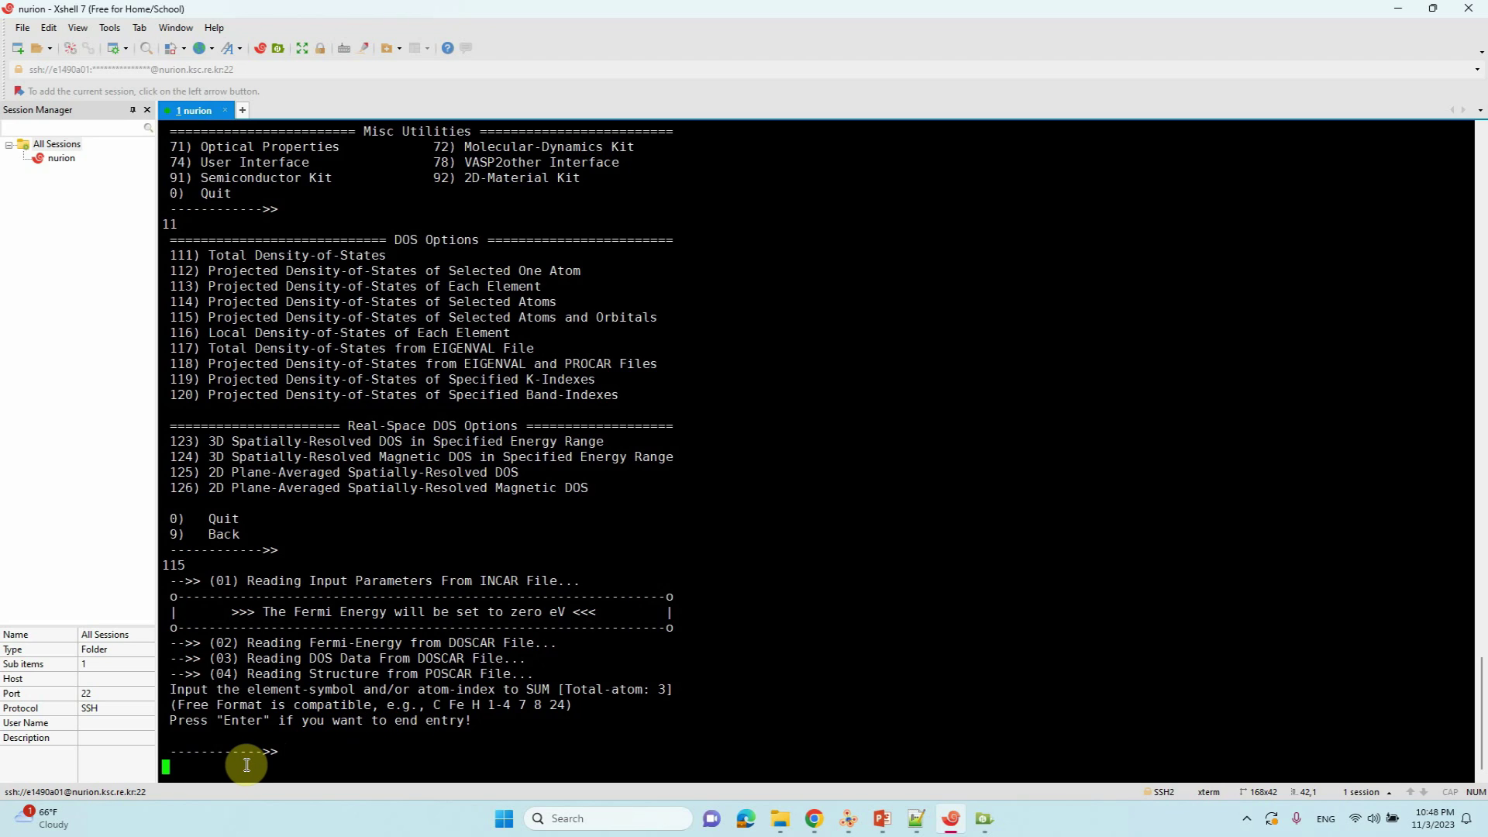
# - Enter element Mo and sum its d orbitals by supplying dxy dyz dz2 dxz dx2, copied from the orbital list
pyautogui.write('Mo')
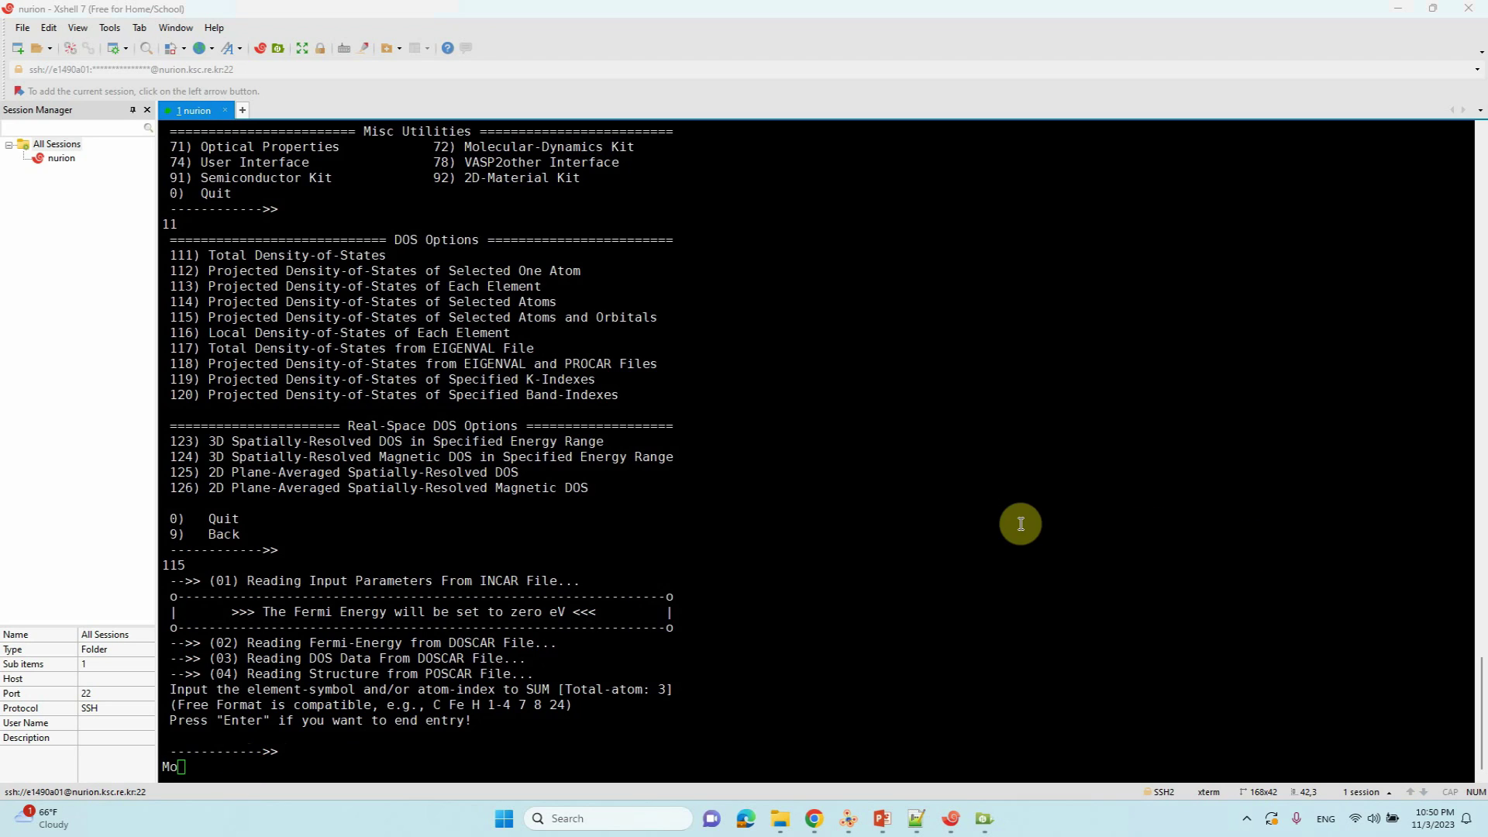
pyautogui.click(976, 513)
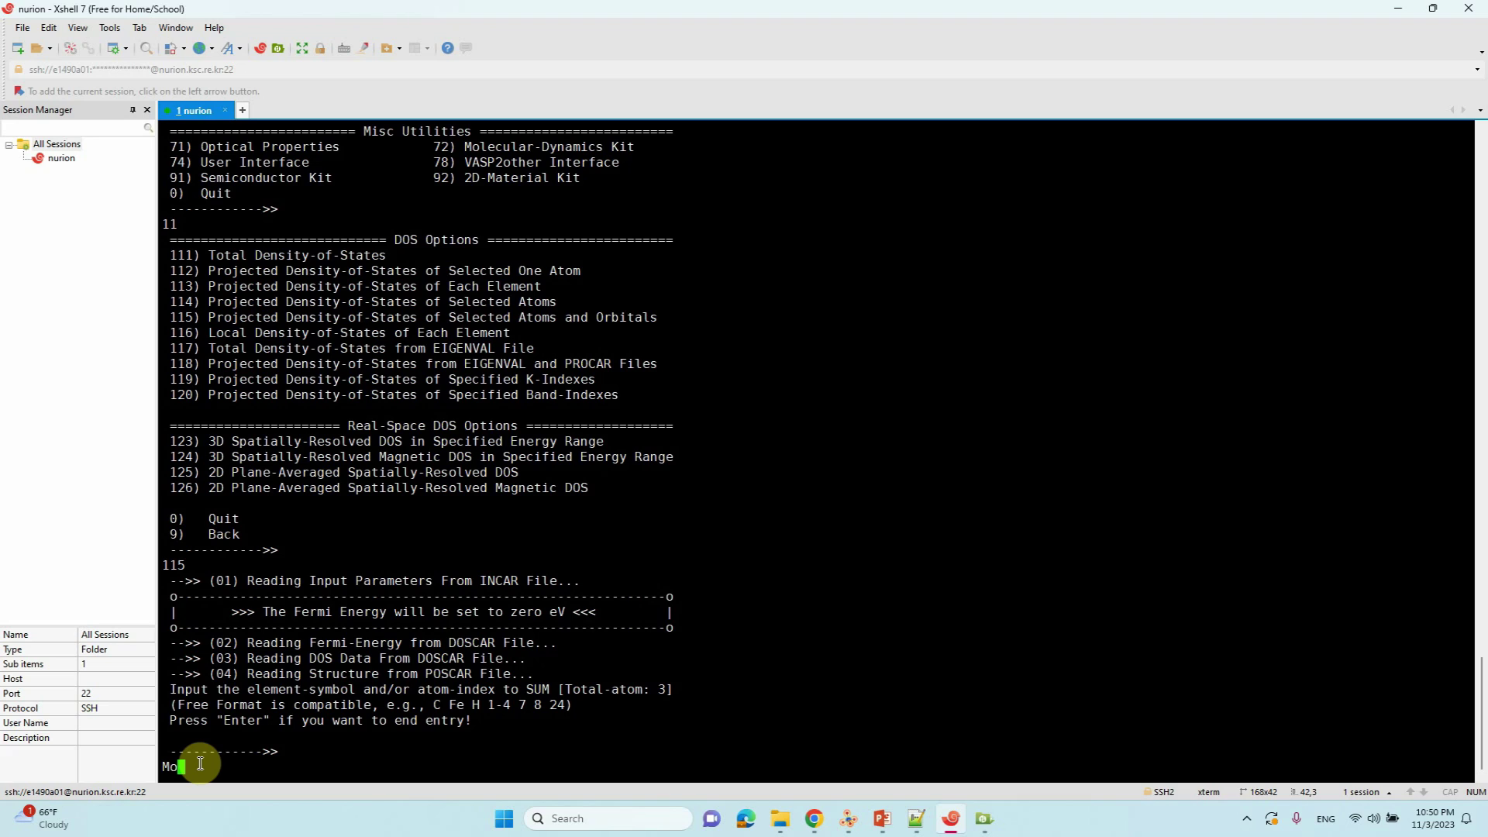
pyautogui.press('Return')
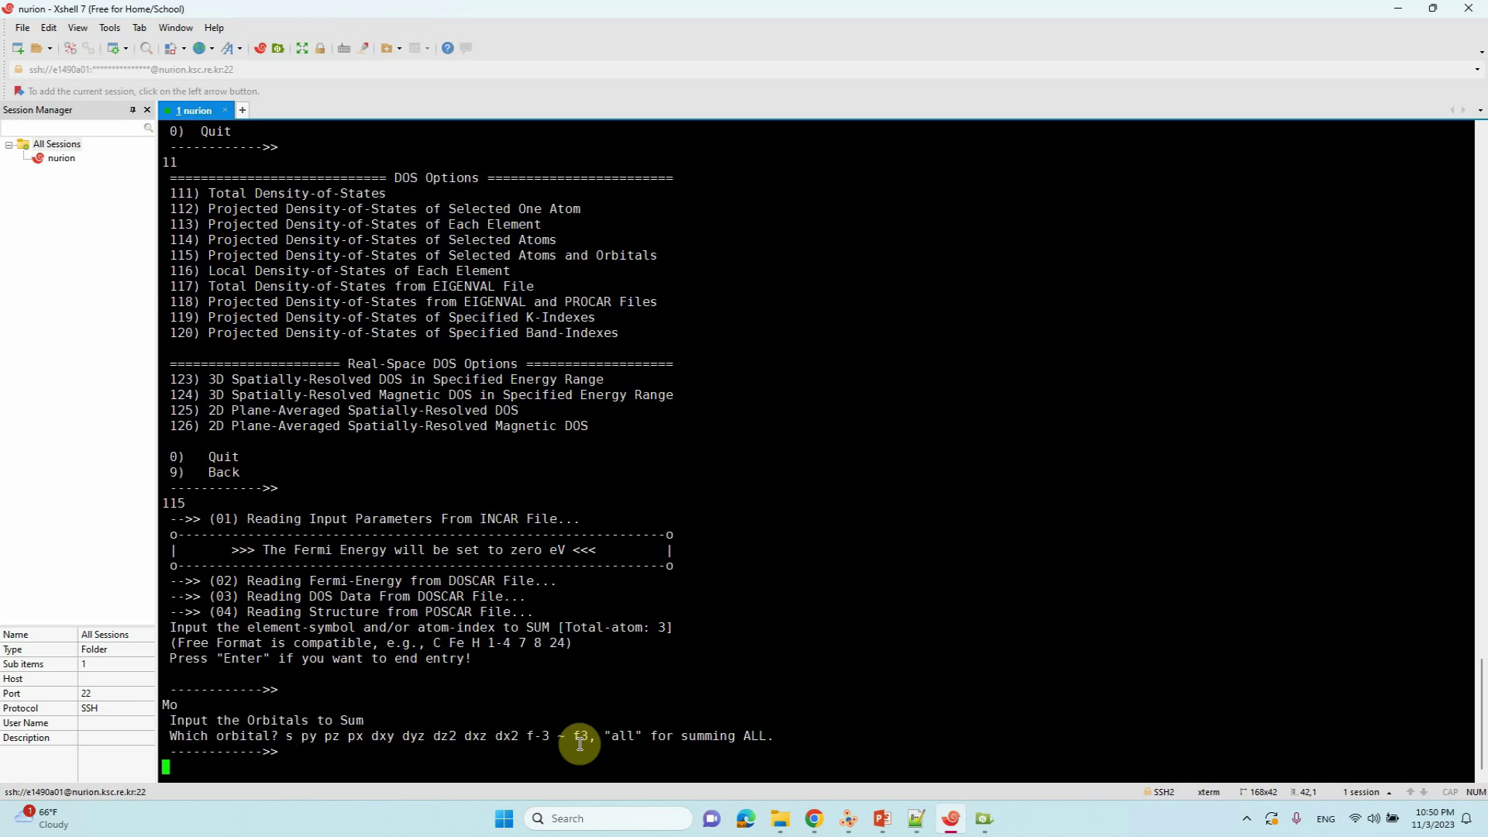
pyautogui.moveTo(372, 737); pyautogui.dragTo(517, 738)
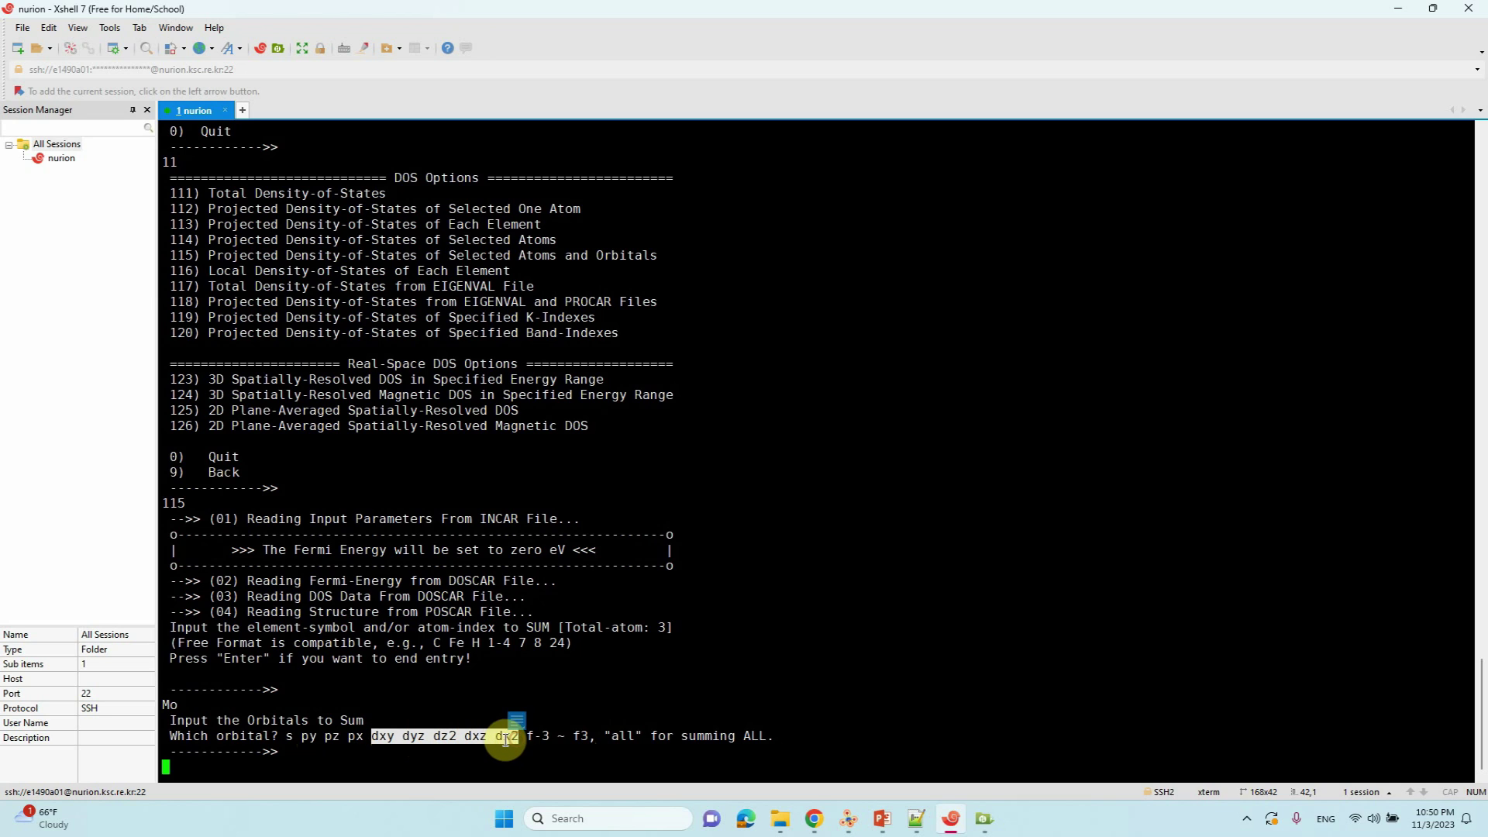
pyautogui.rightClick(503, 738)
pyautogui.click(548, 417)
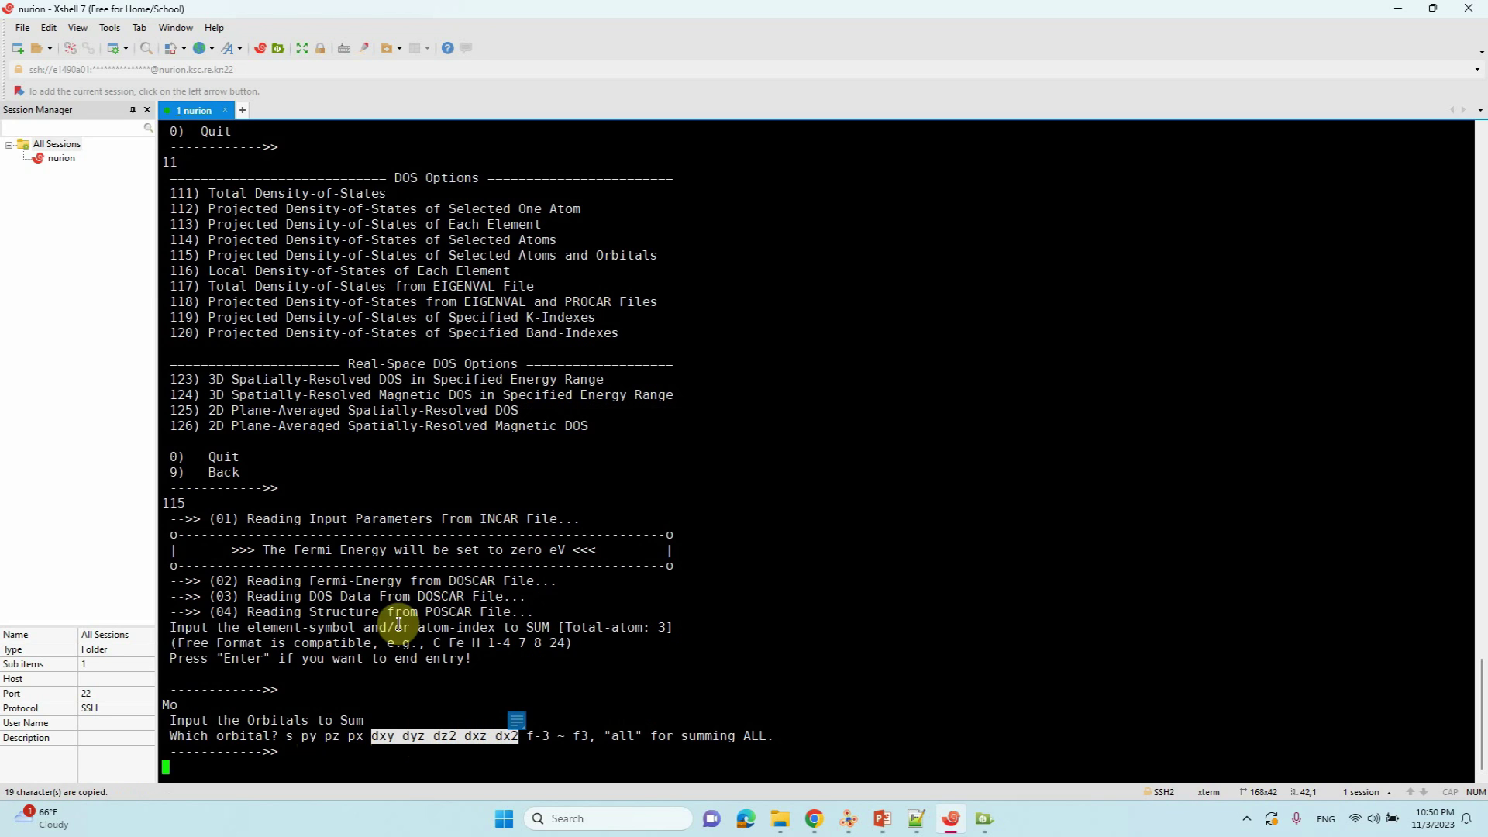
pyautogui.click(227, 768)
pyautogui.rightClick(226, 767)
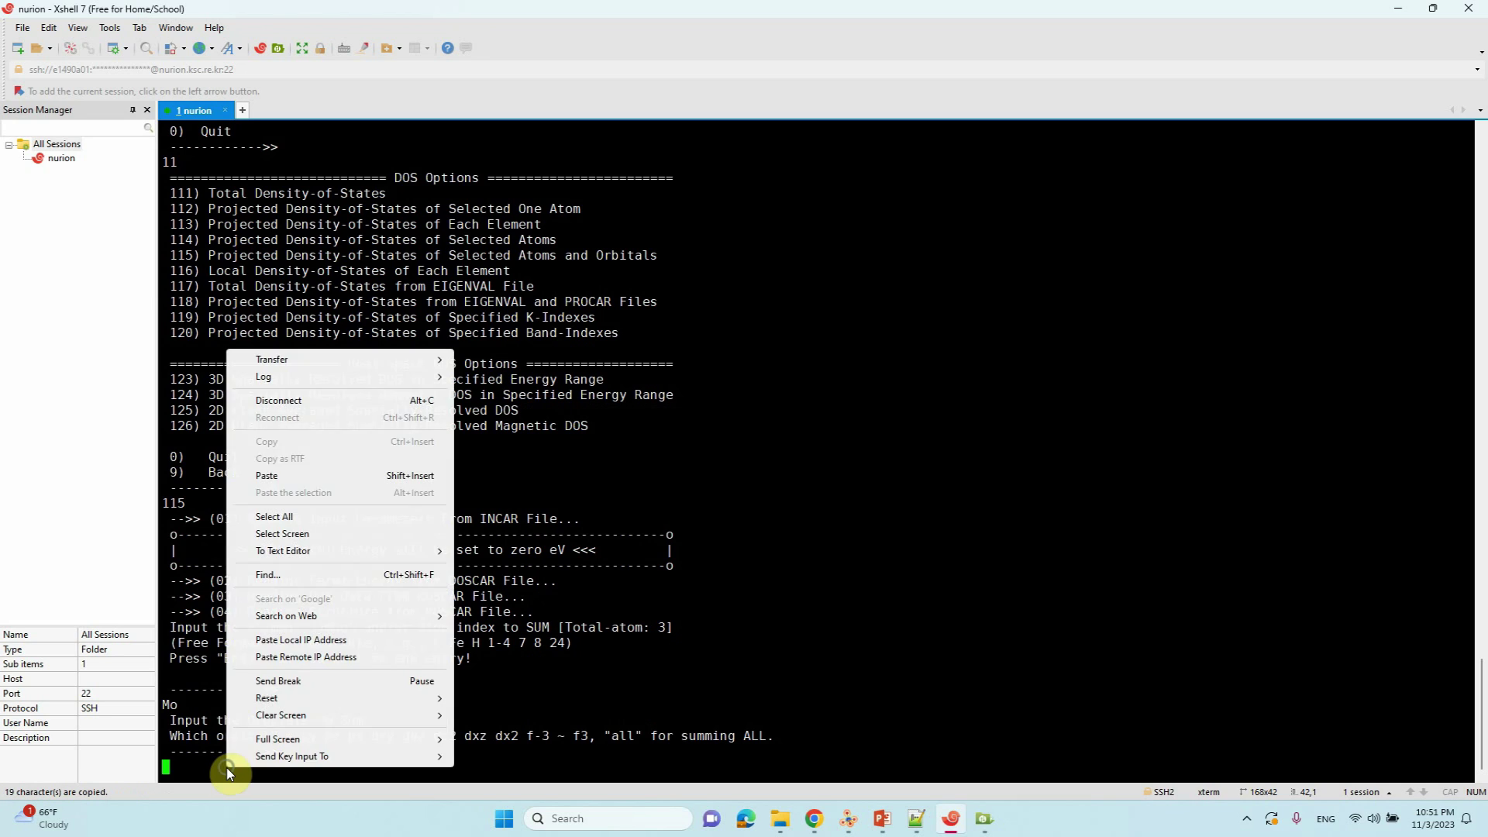
pyautogui.click(272, 476)
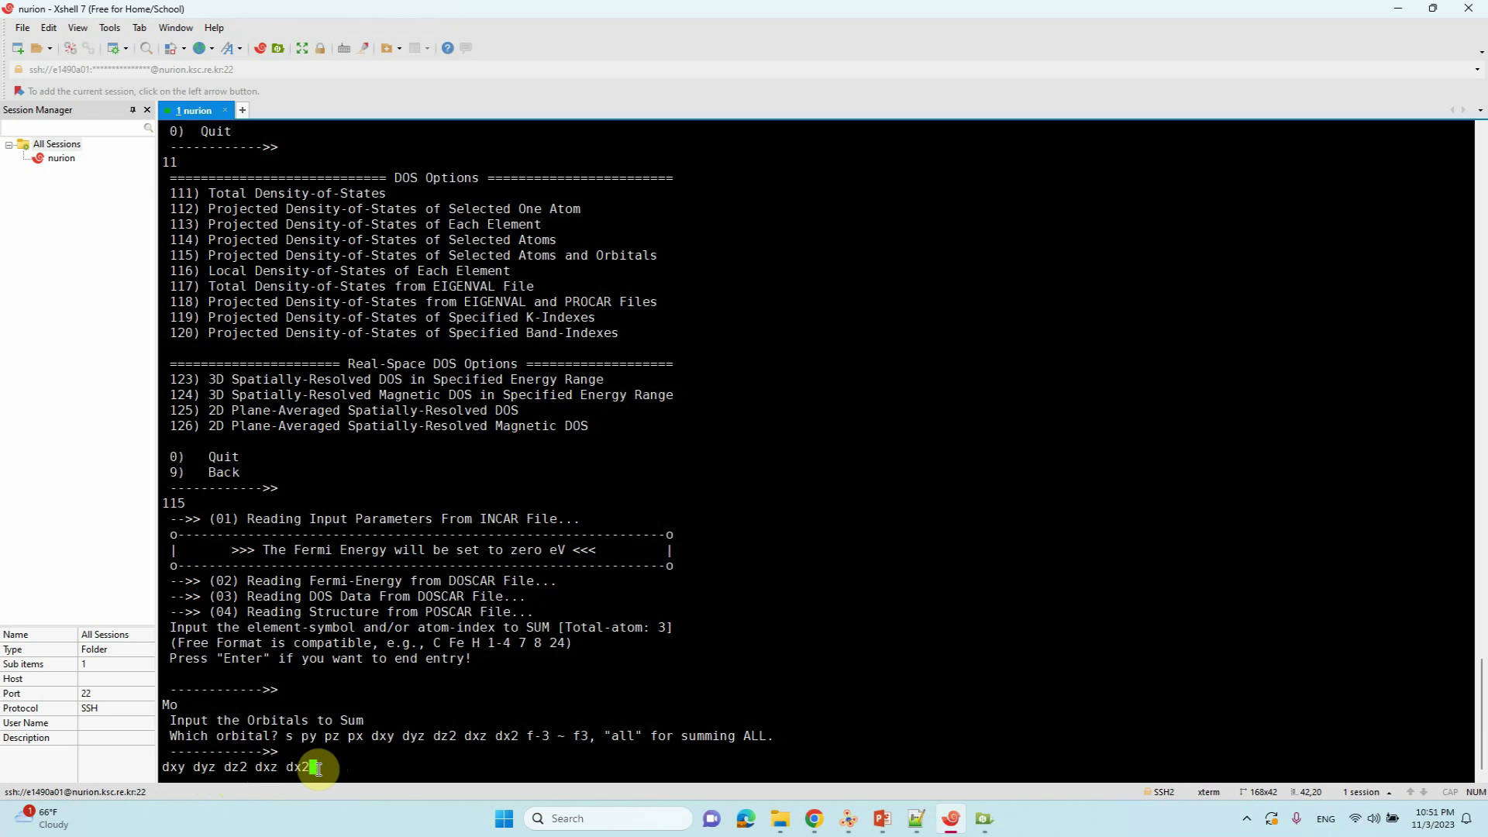
pyautogui.press('Return')
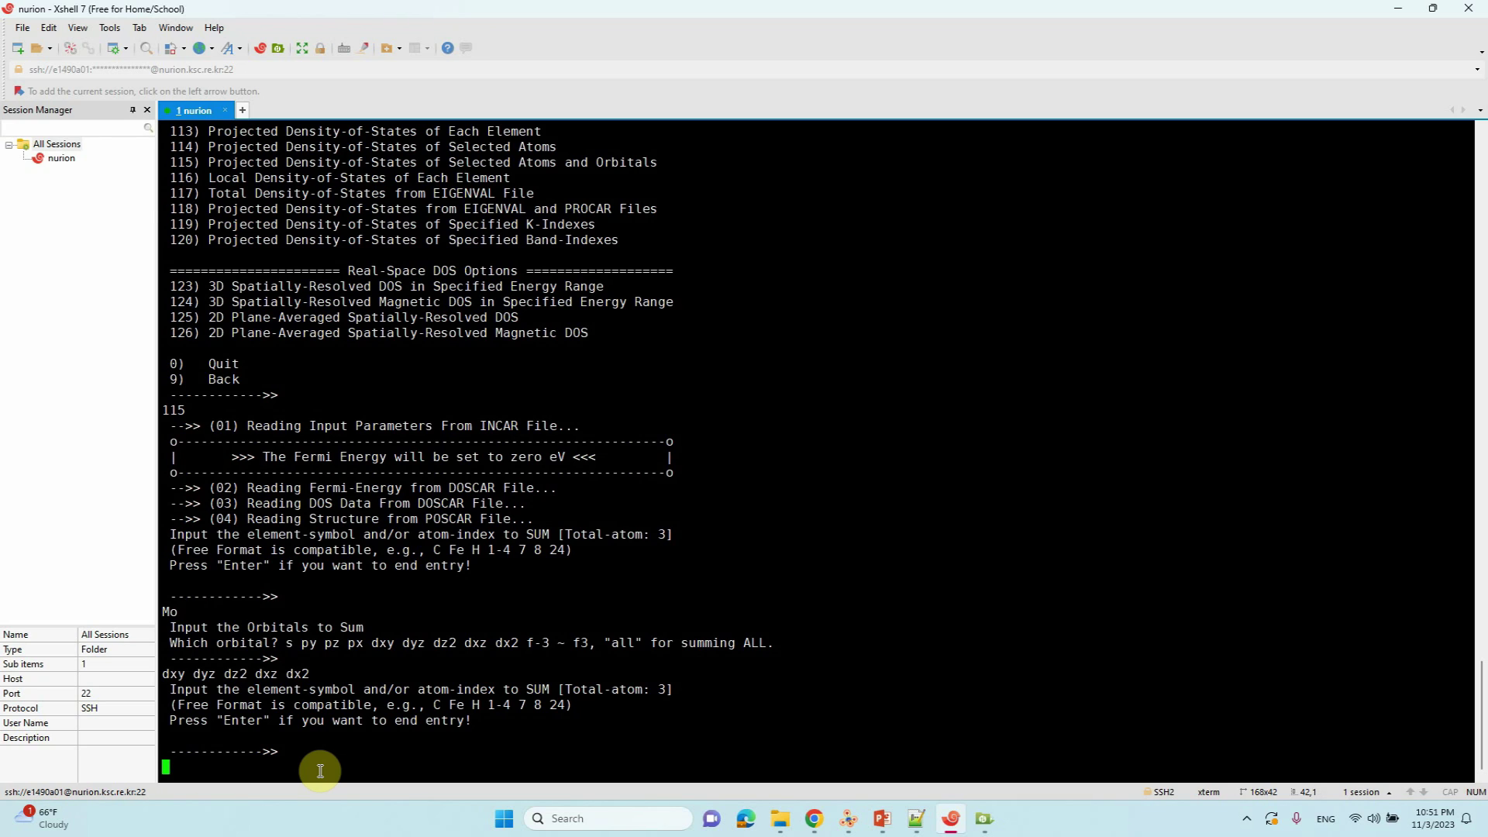
# - Enter element S with orbitals py pz px, and end the element entry to write the projected DOS file
pyautogui.write('S')
pyautogui.press('Return')
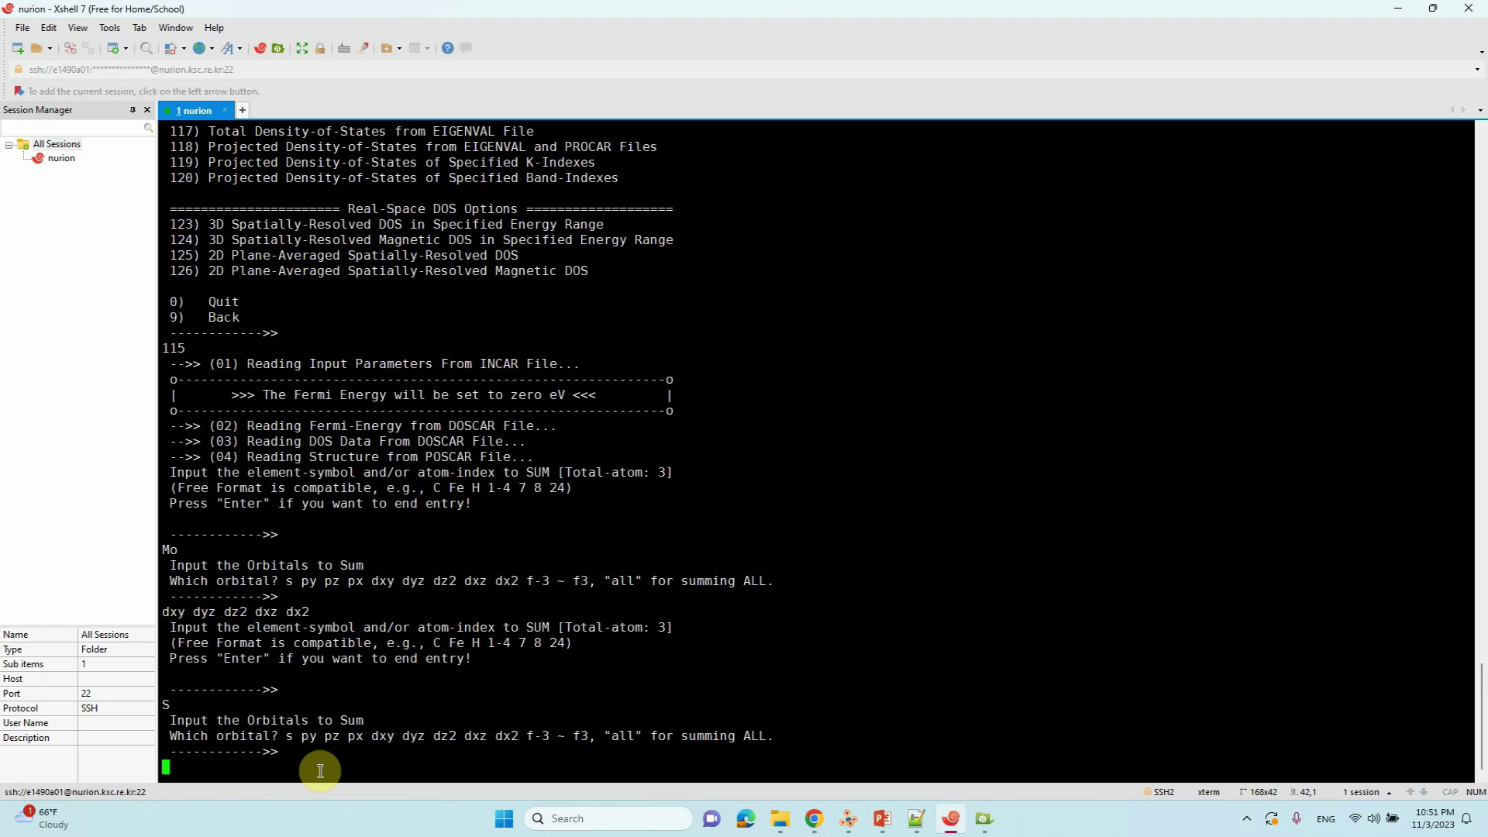
pyautogui.moveTo(301, 737); pyautogui.dragTo(361, 737)
pyautogui.rightClick(346, 737)
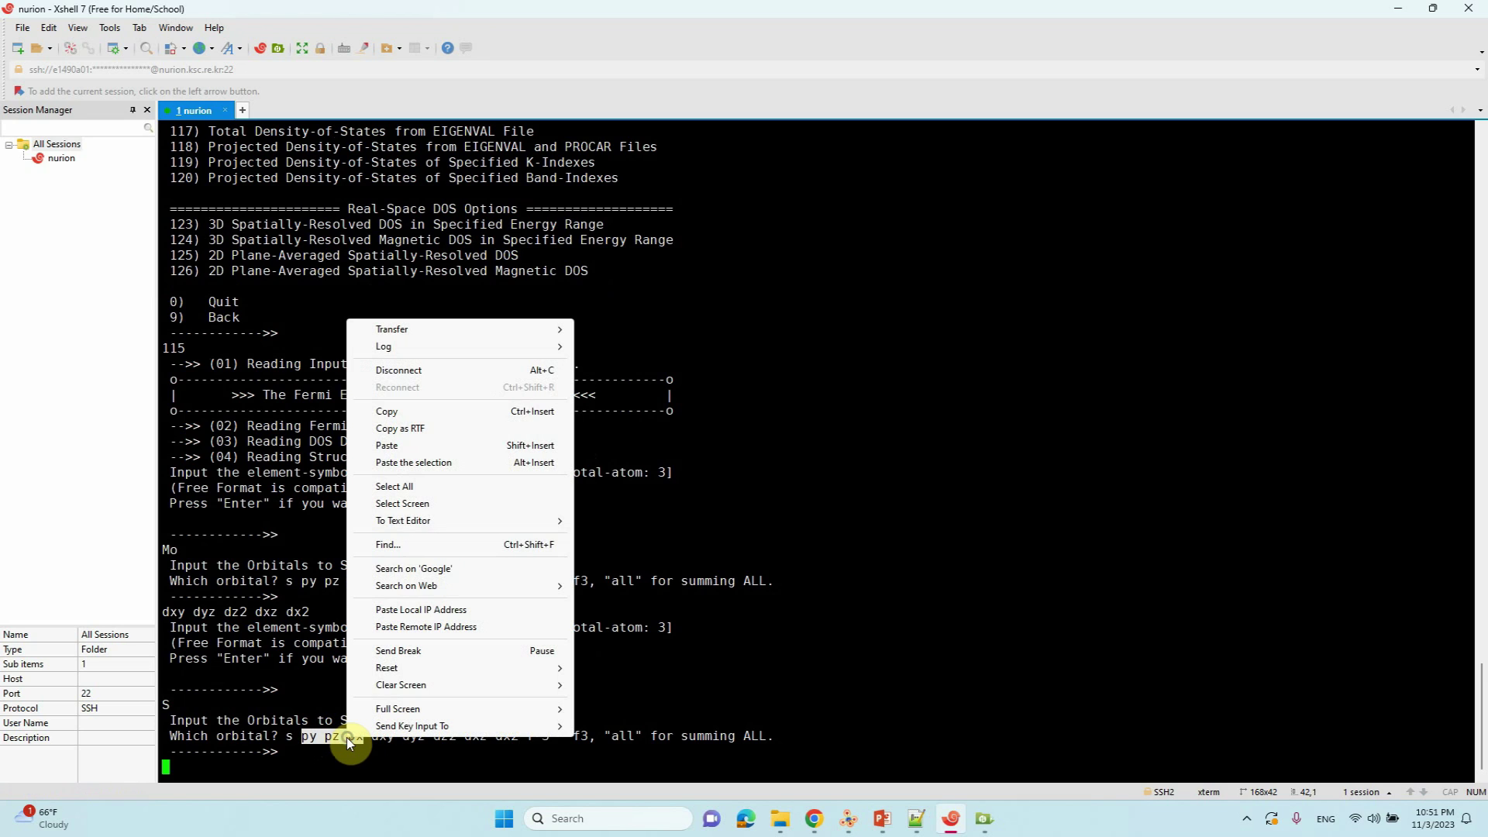
pyautogui.click(402, 413)
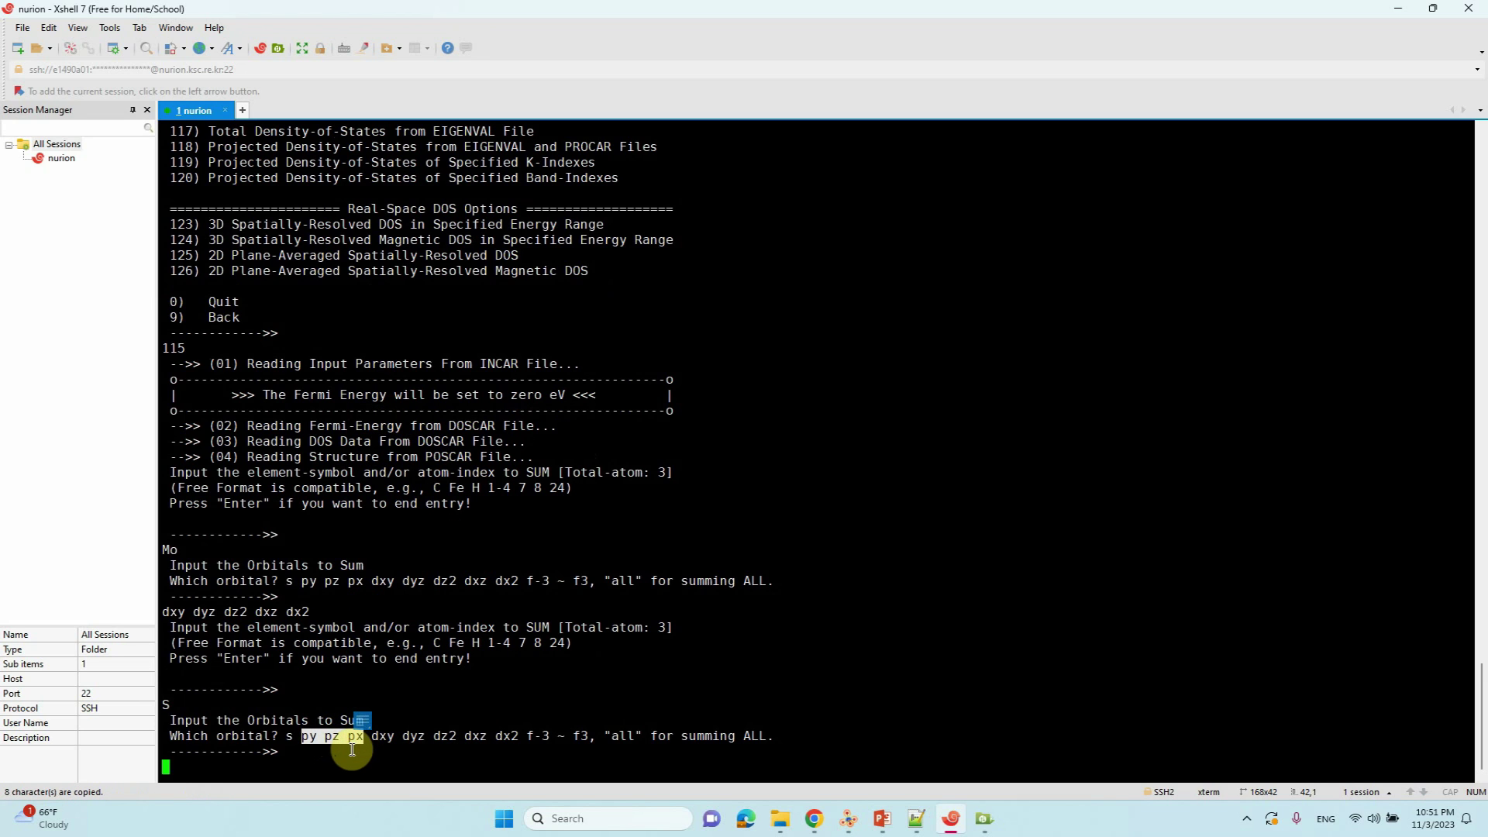
pyautogui.rightClick(224, 763)
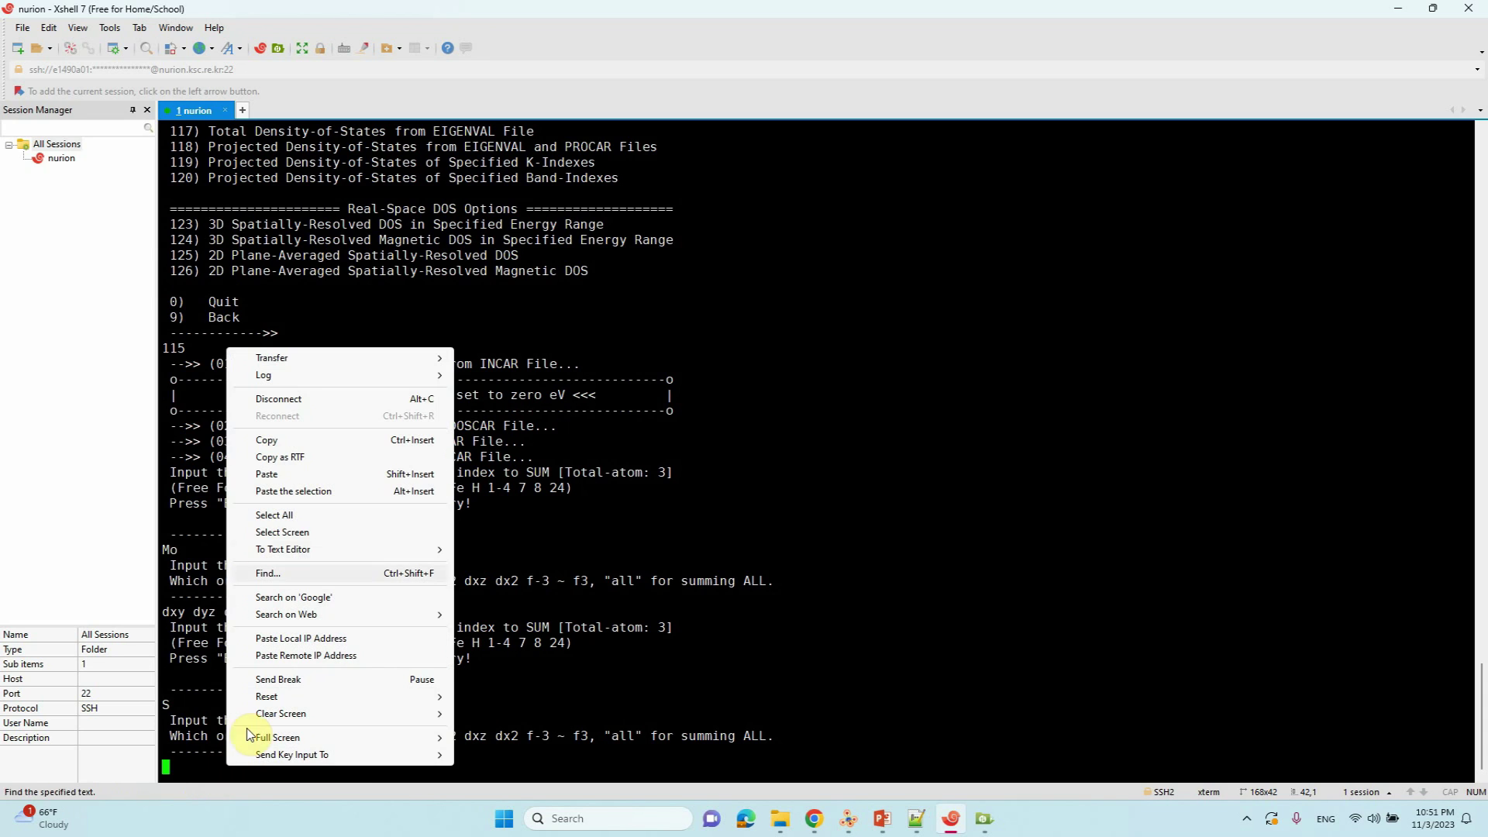
pyautogui.click(280, 474)
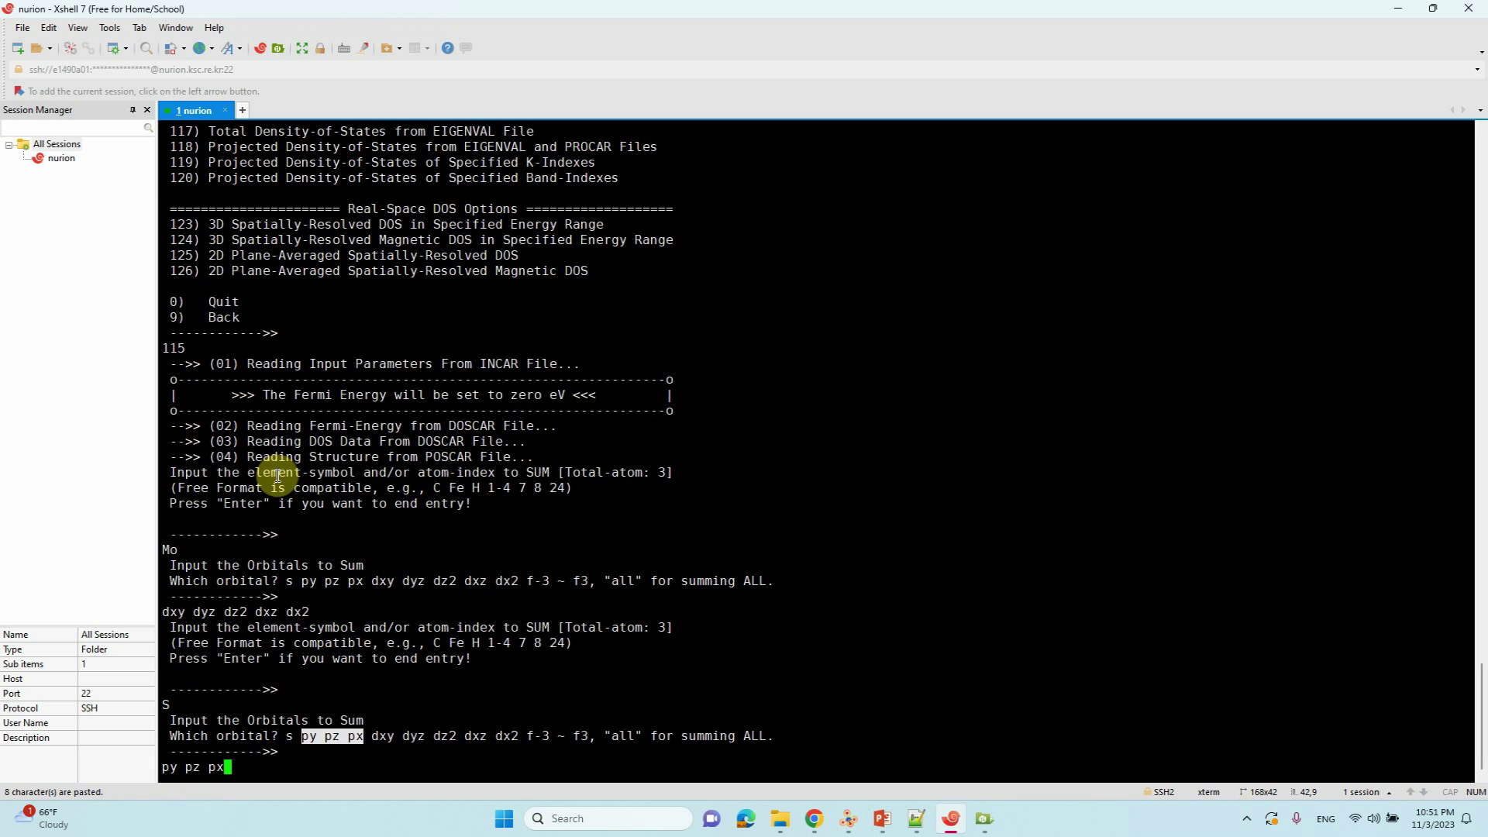
pyautogui.press('Return')
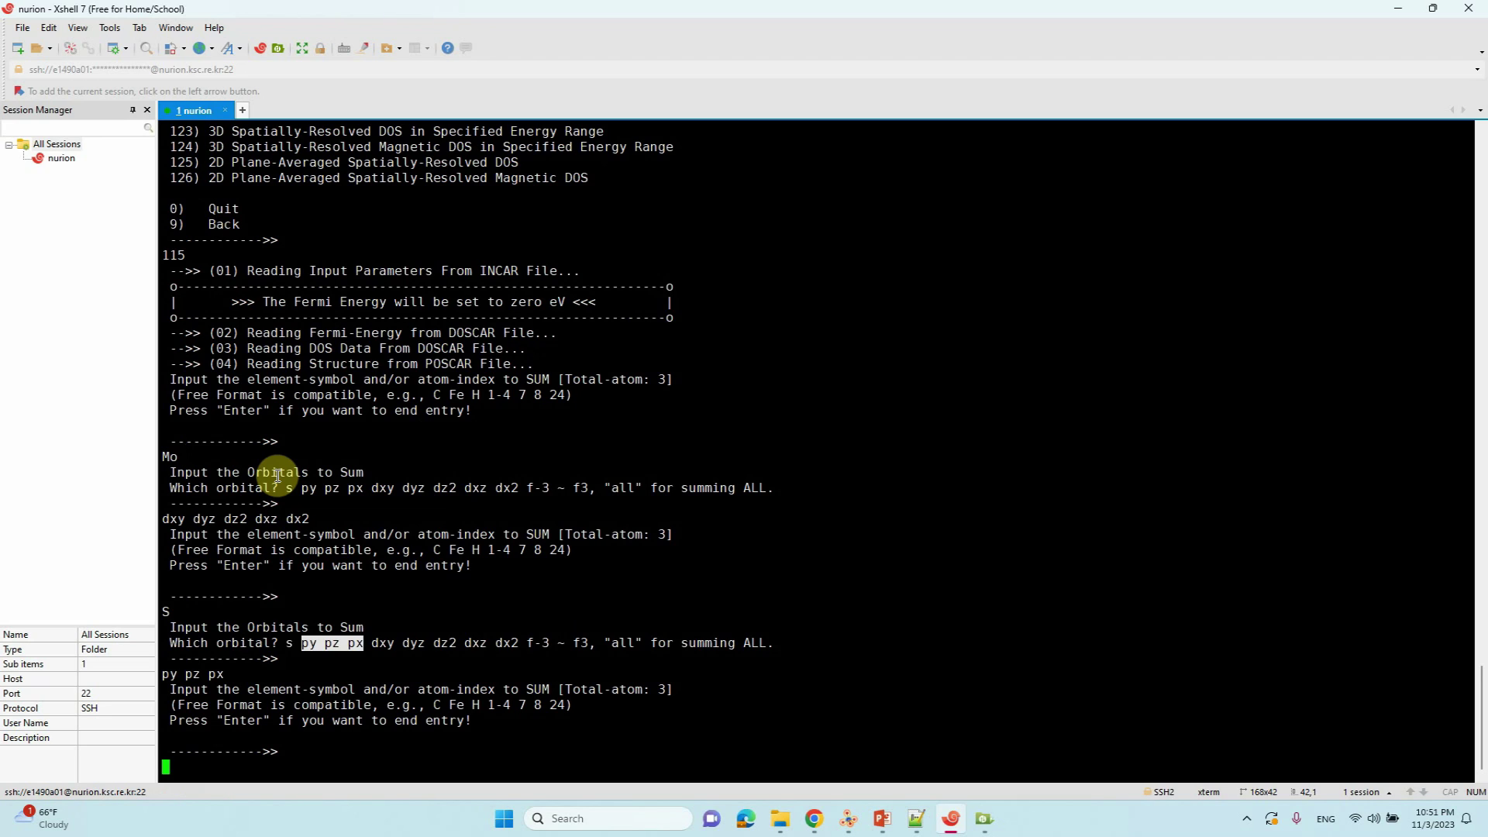
pyautogui.press('Return')
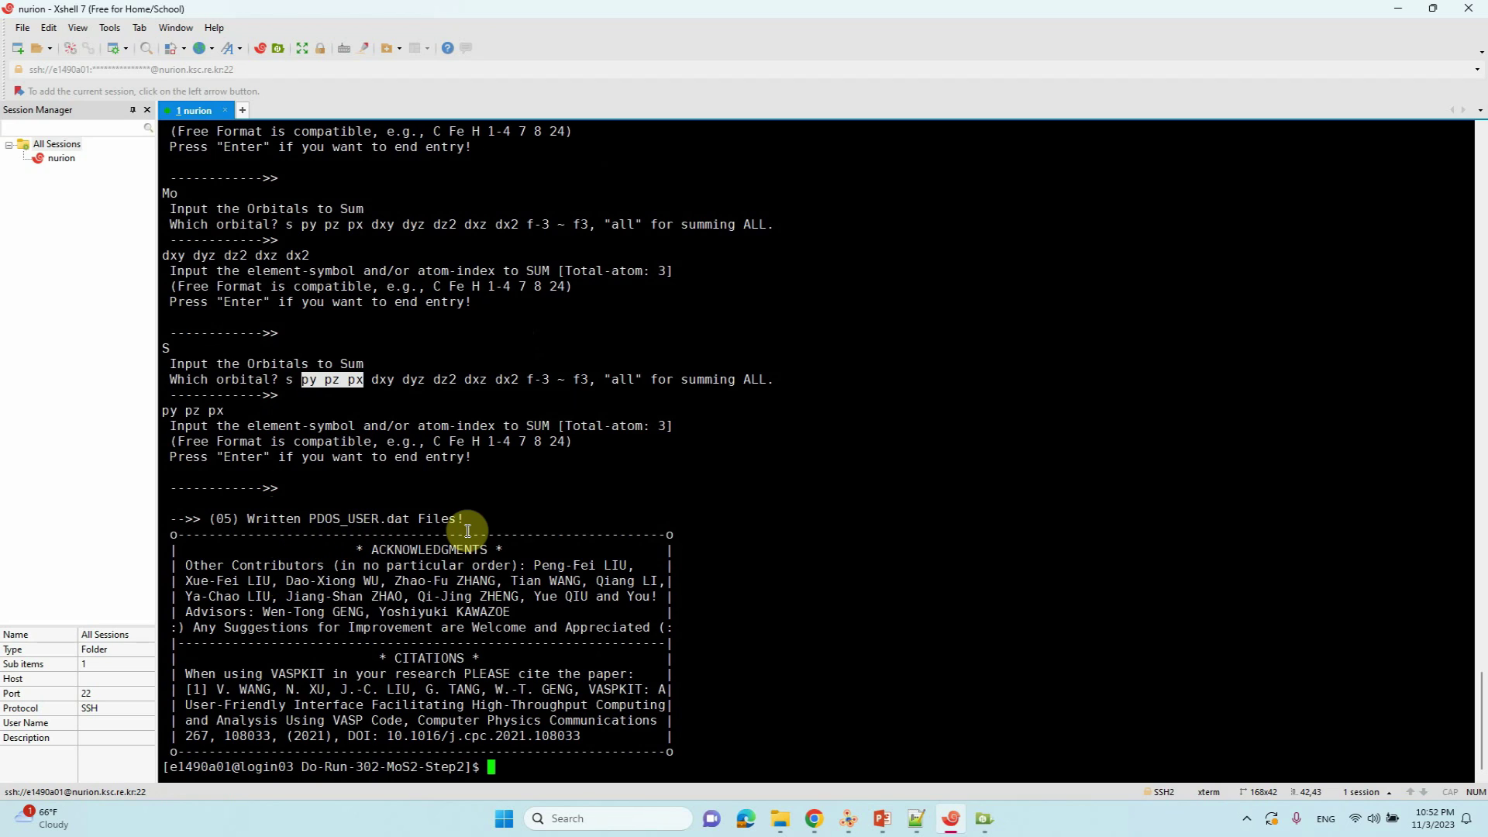
pyautogui.moveTo(246, 519); pyautogui.dragTo(468, 517)
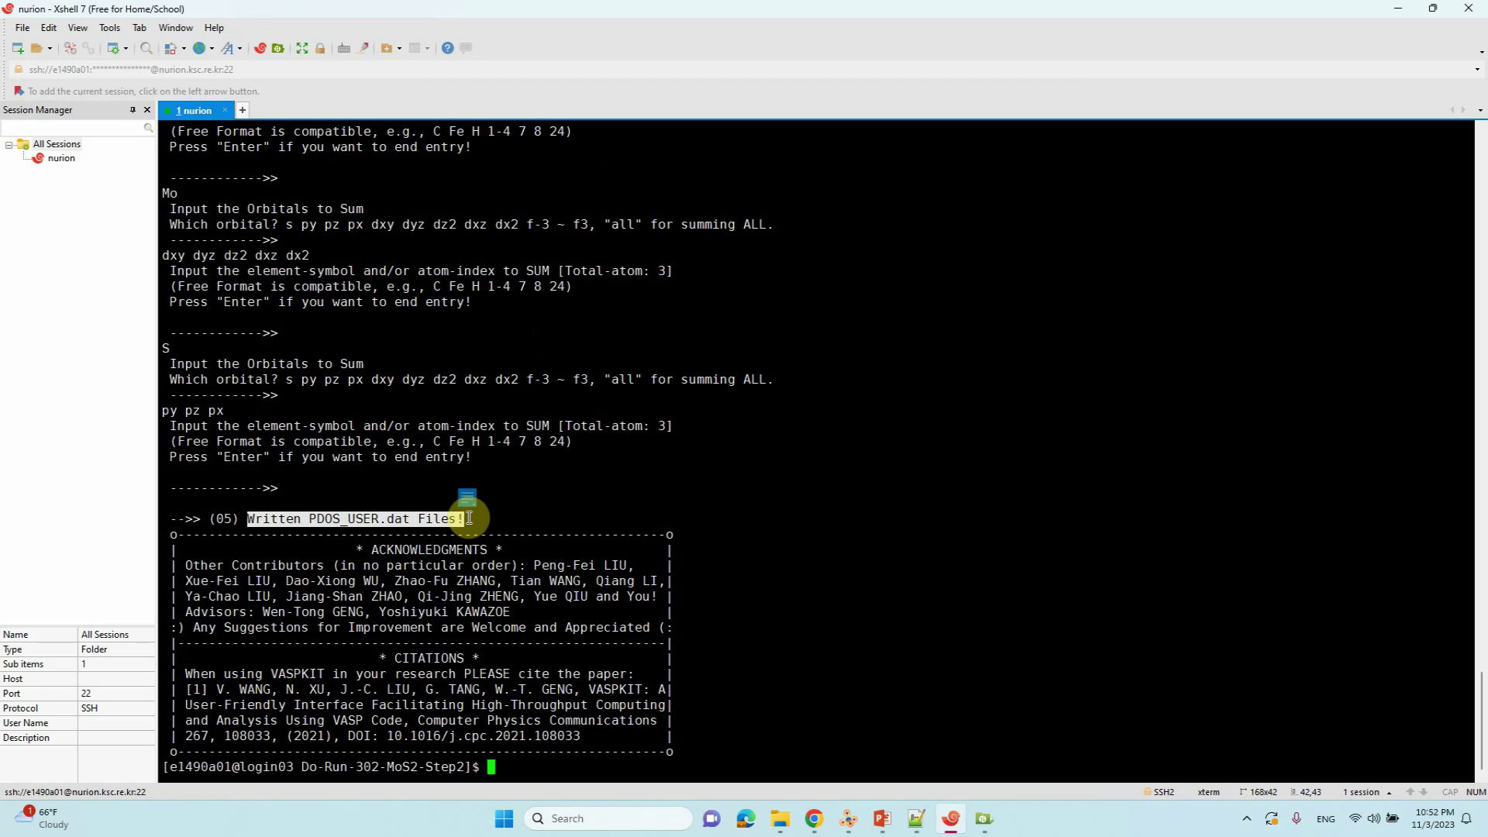
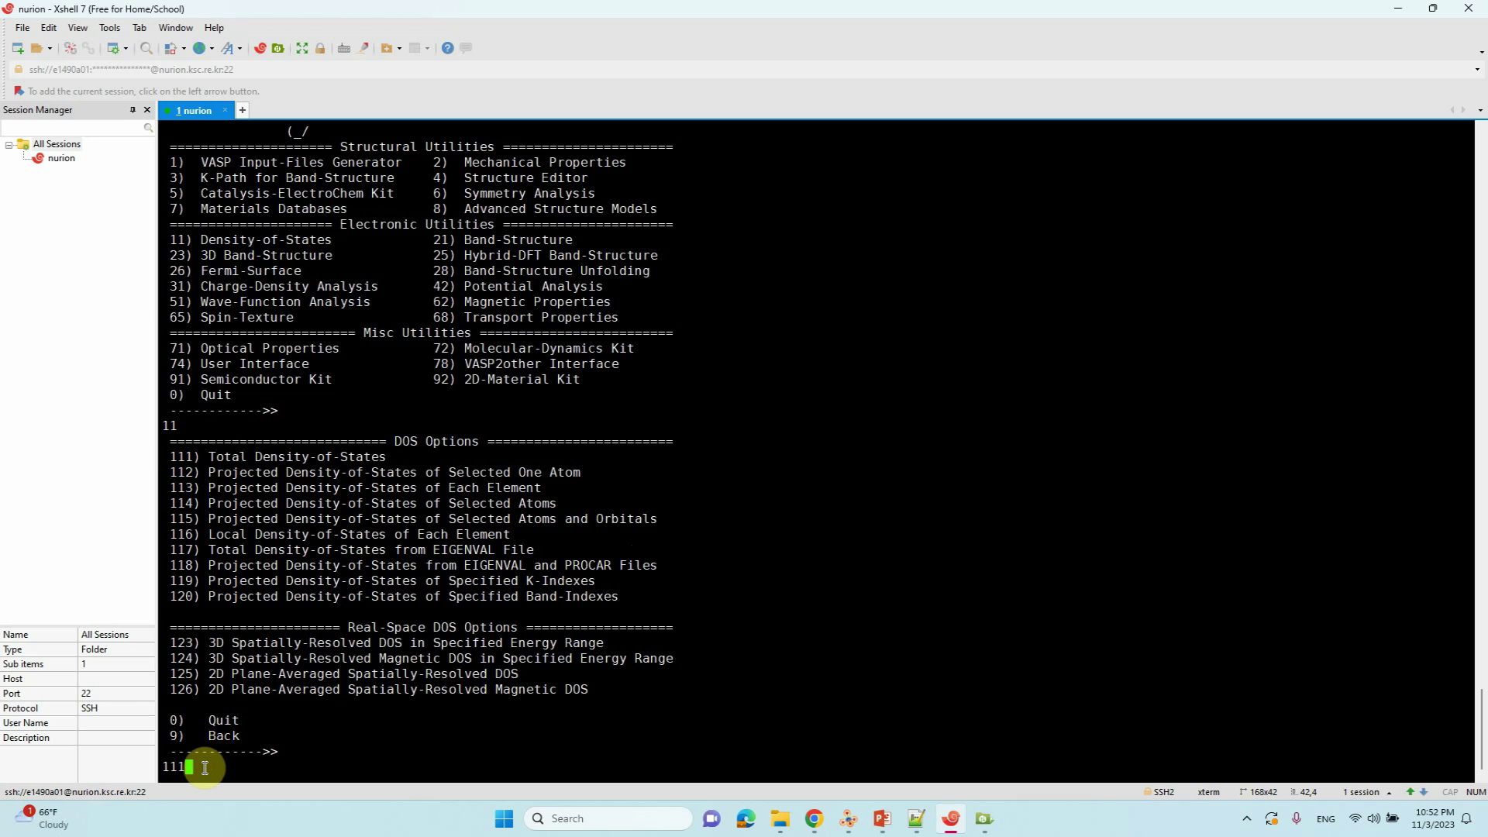
# - Run VASPKIT option 111, Total Density-of-States, for the MoS2 calculation
pyautogui.press('Return')
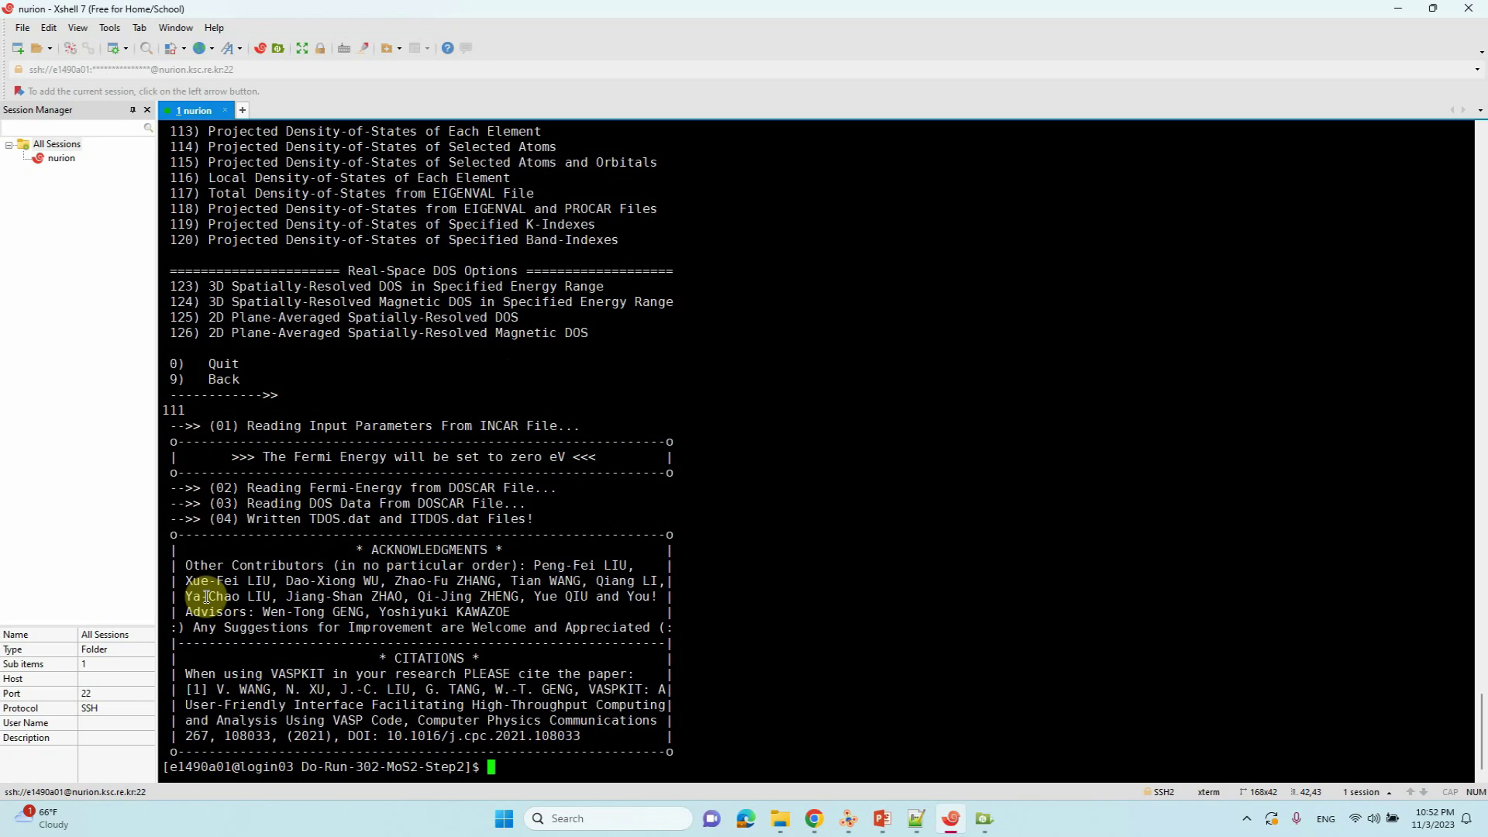
# - Check the names of the output files written by the total density-of-states run
pyautogui.moveTo(254, 520); pyautogui.dragTo(537, 520)
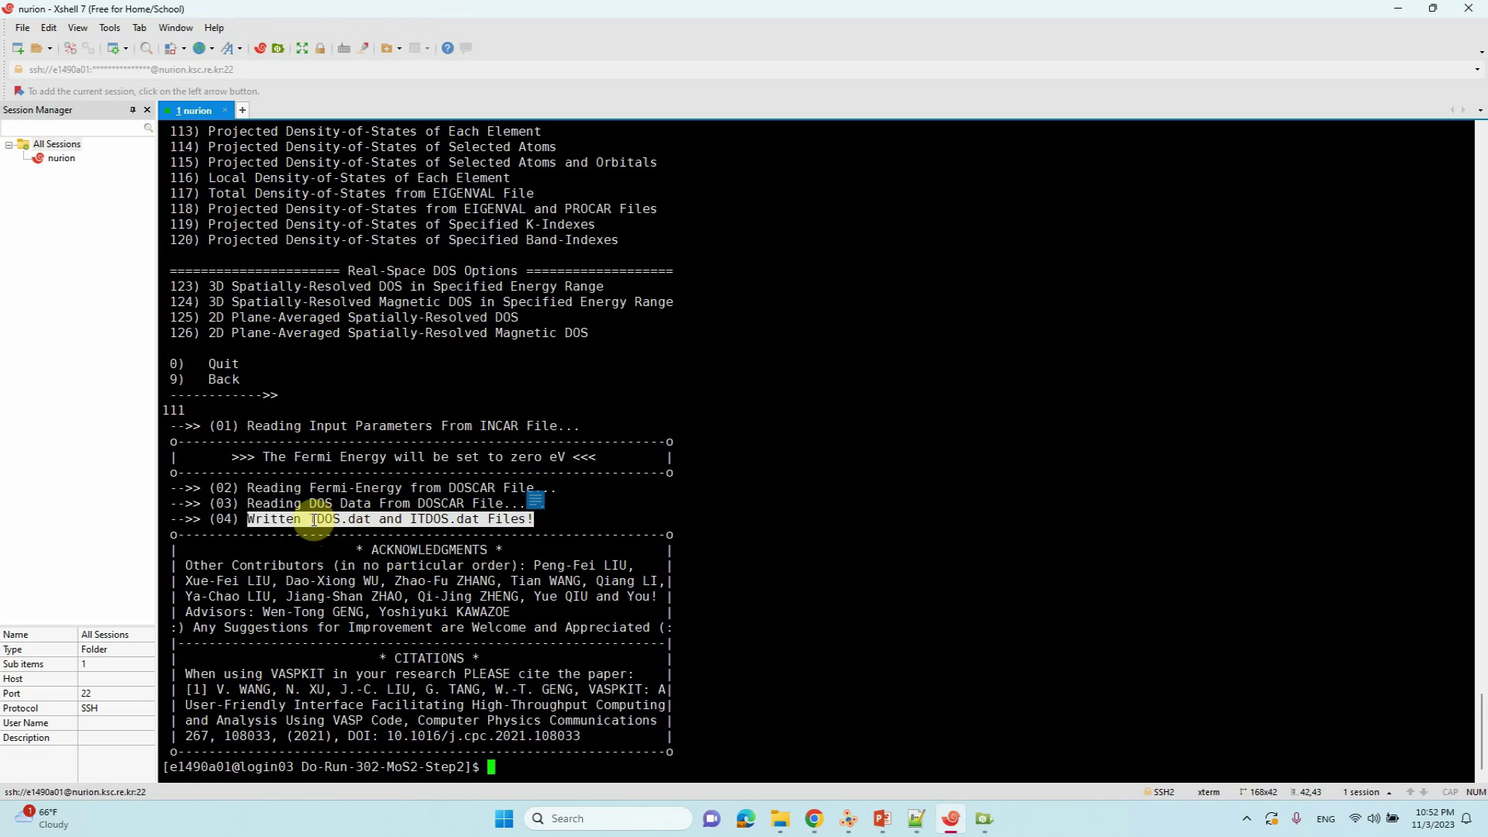
pyautogui.click(316, 519)
pyautogui.moveTo(309, 520); pyautogui.dragTo(367, 521)
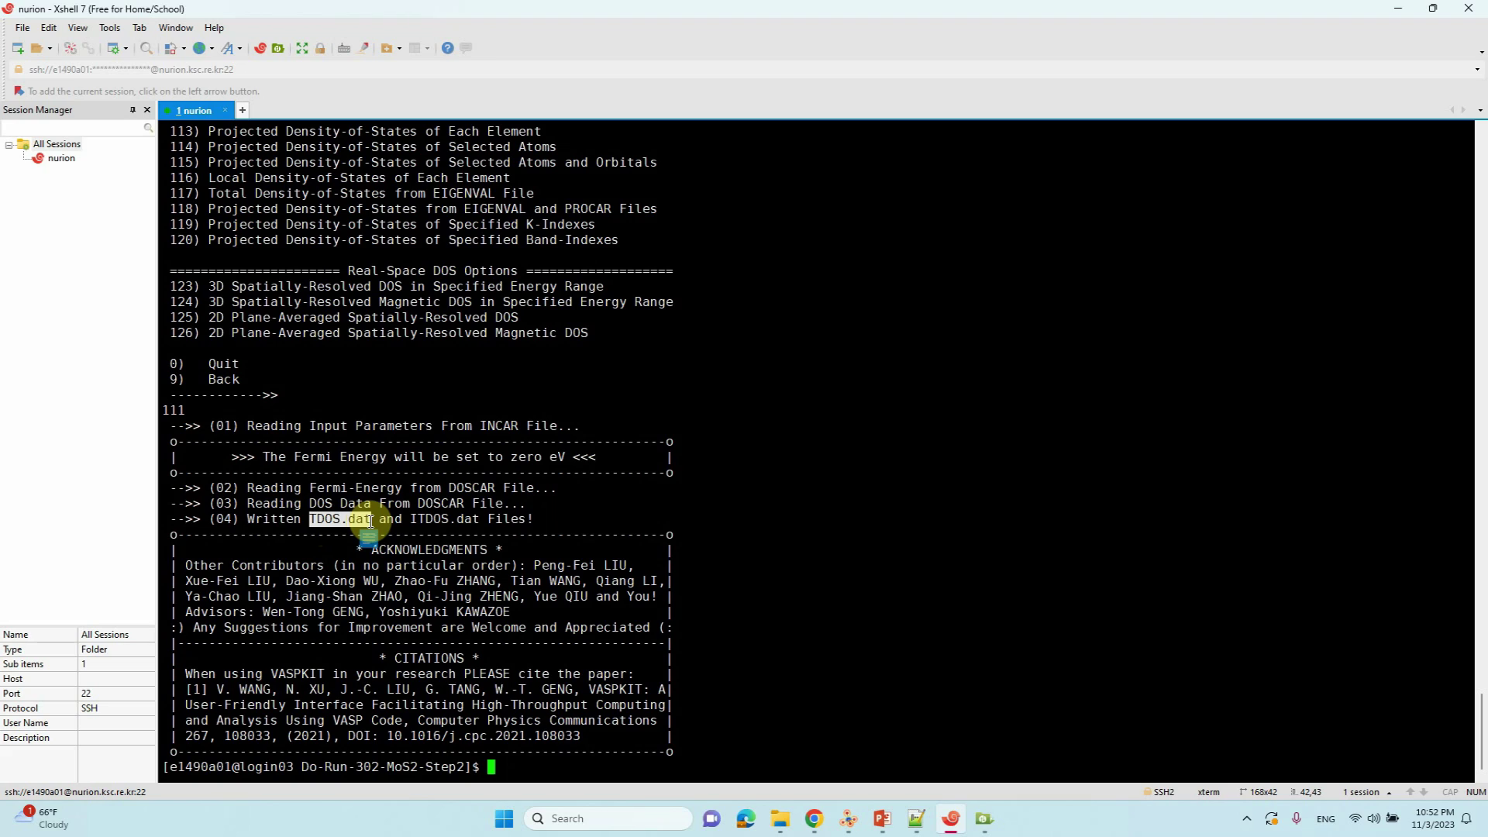
pyautogui.click(705, 465)
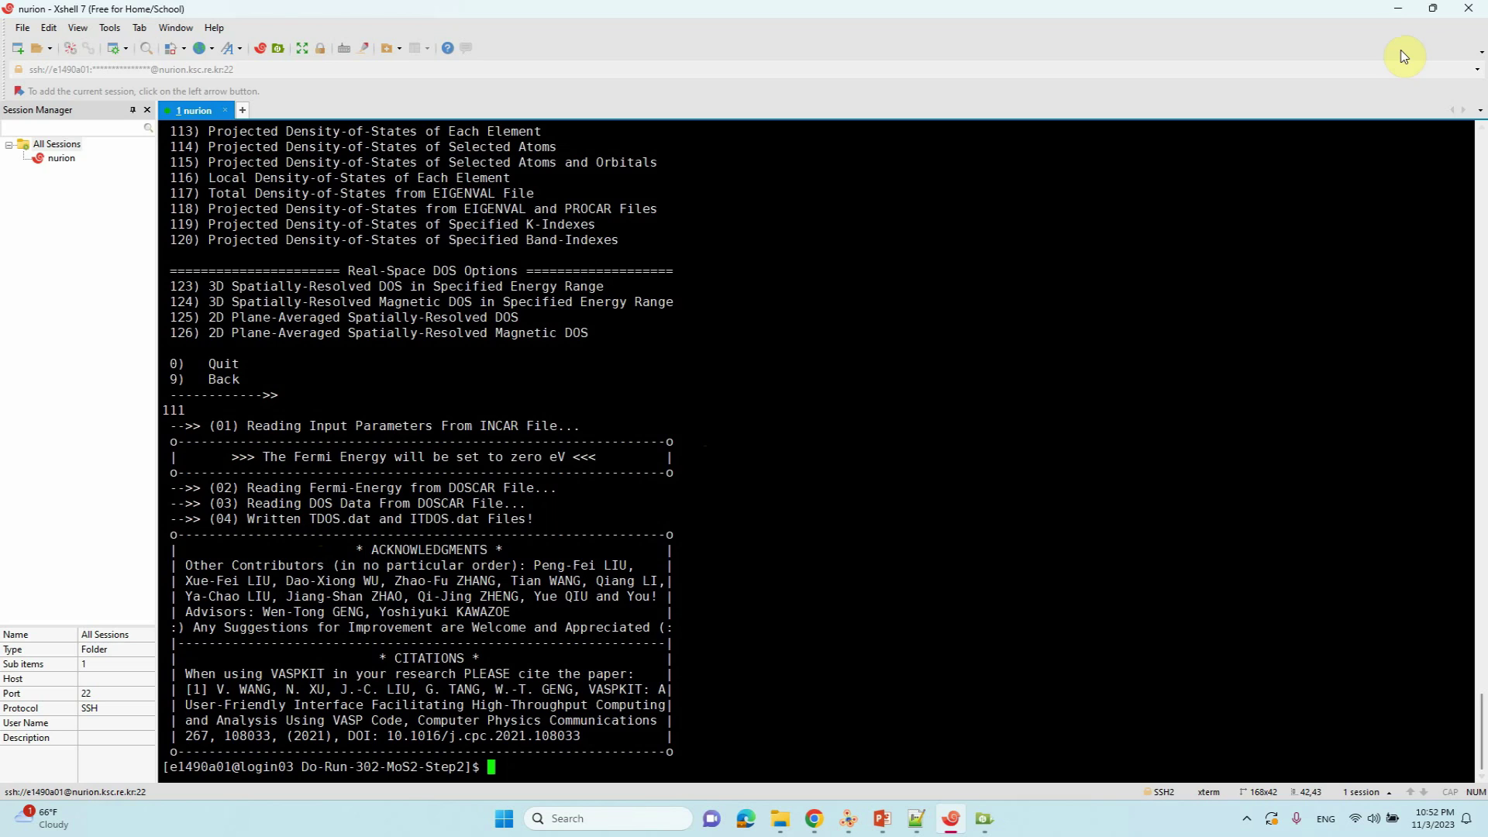
# - Switch to Xftp, refresh the remote Do-Run-302-MoS2-Step2 folder and copy TDOS.dat and PDOS_USER.dat to the desktop
pyautogui.click(1398, 9)
pyautogui.click(913, 494)
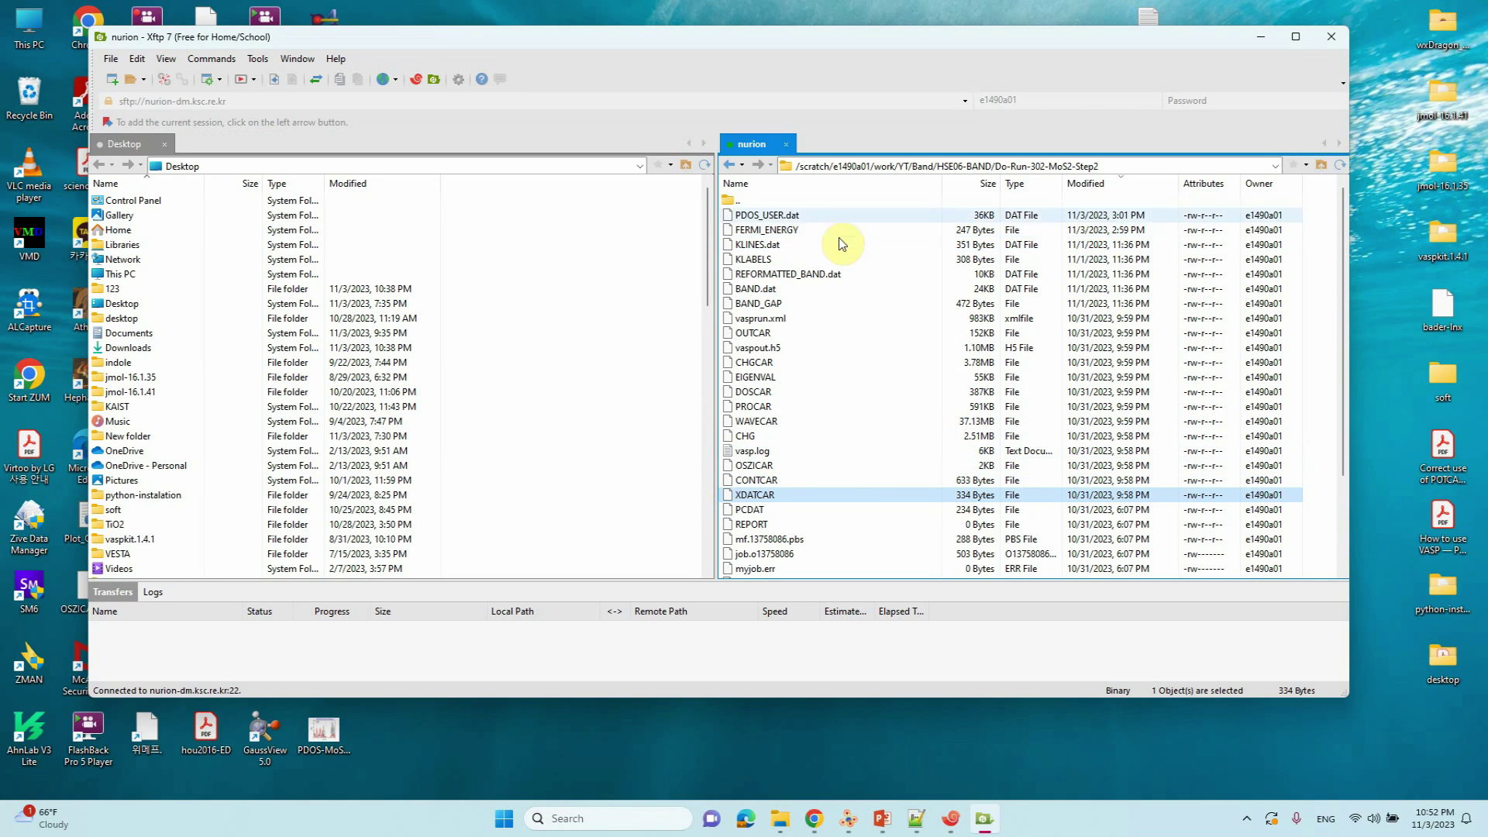
pyautogui.click(1344, 169)
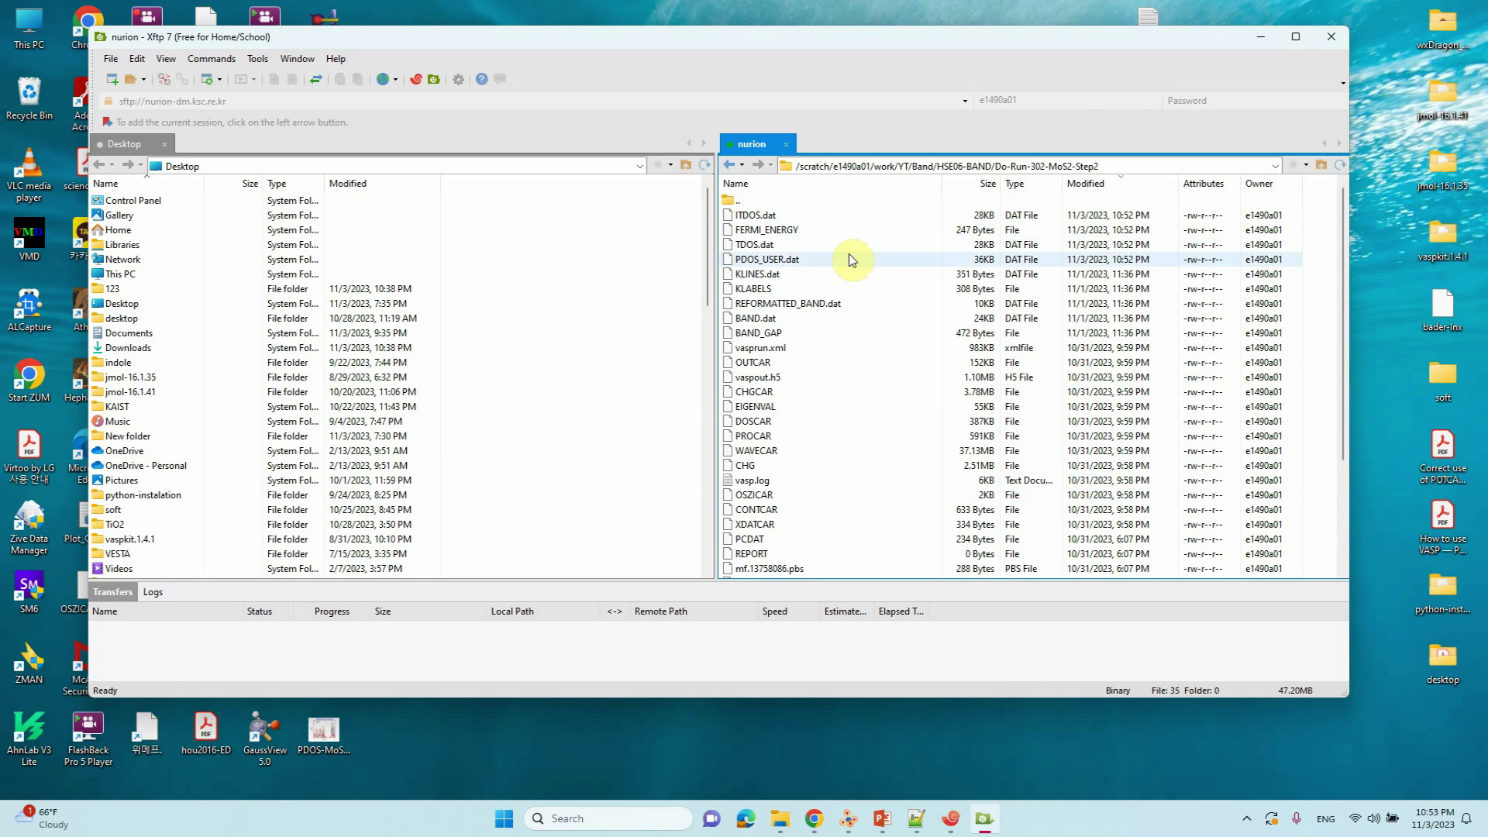
pyautogui.click(763, 245)
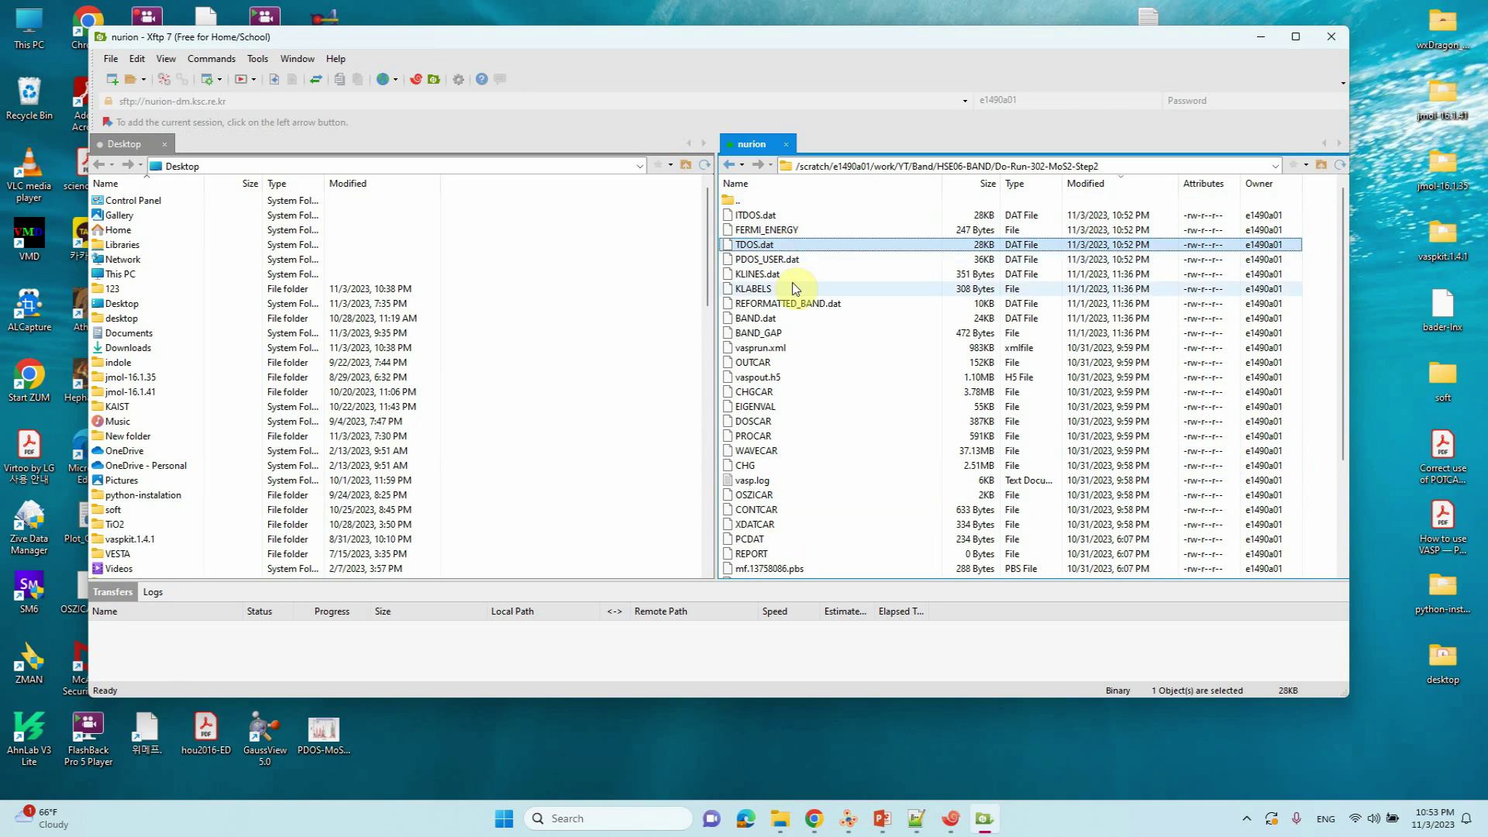
pyautogui.keyDown('shift'); pyautogui.click(787, 259); pyautogui.keyUp('shift')
pyautogui.moveTo(732, 41); pyautogui.dragTo(1122, 103)
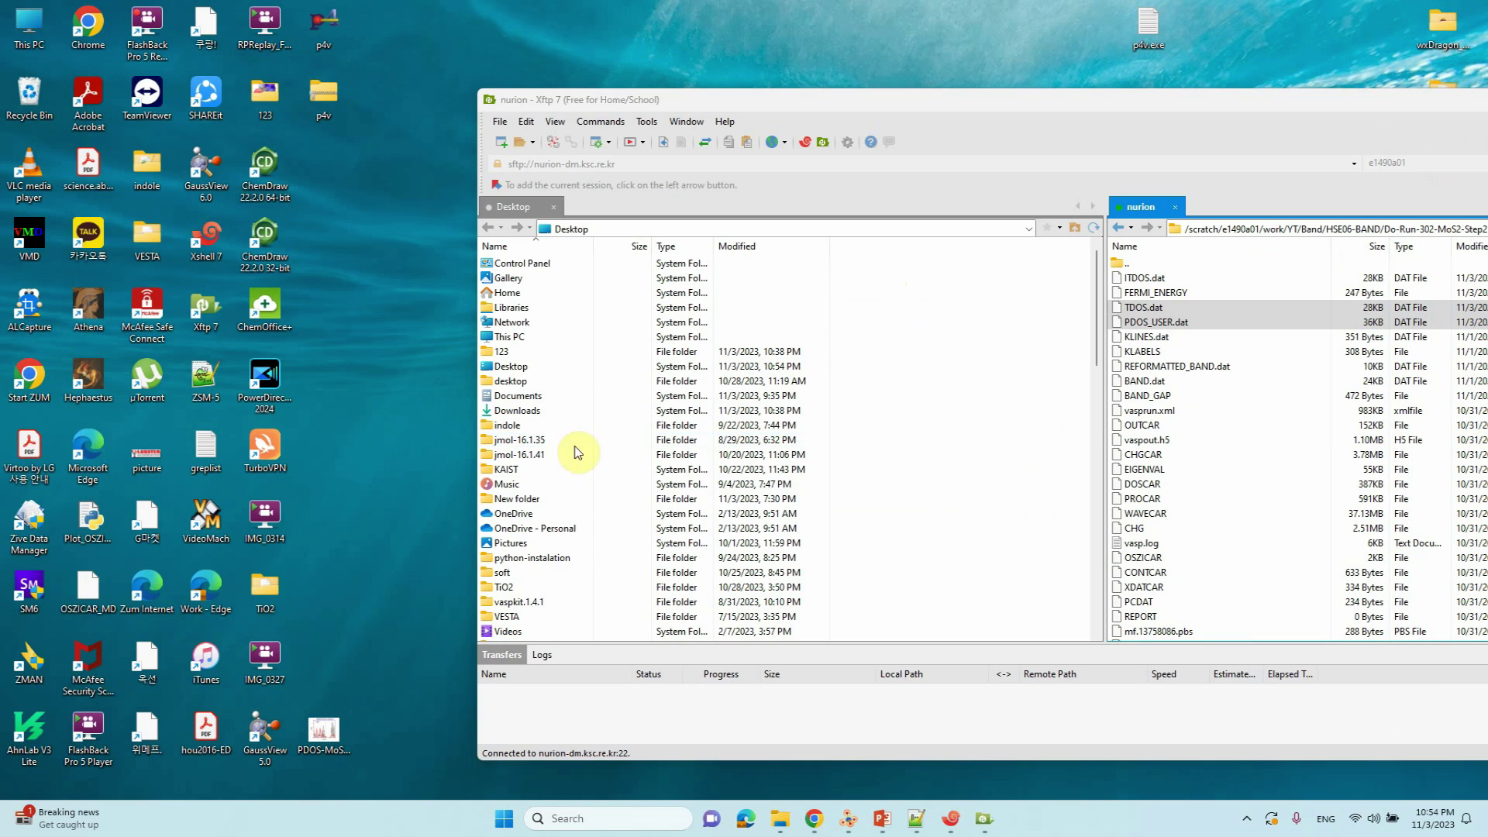
pyautogui.click(1144, 313)
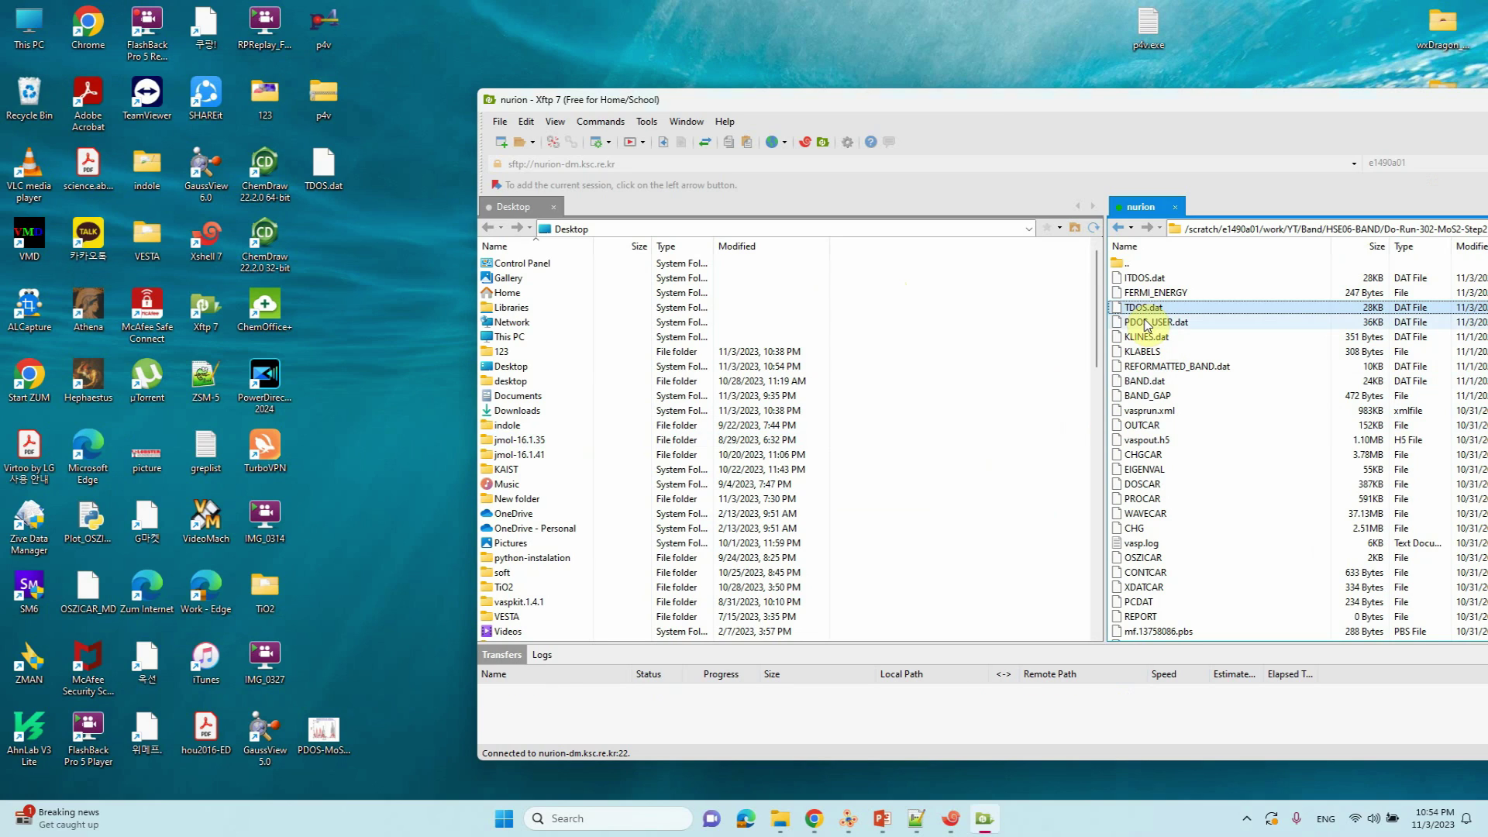
pyautogui.click(1148, 327)
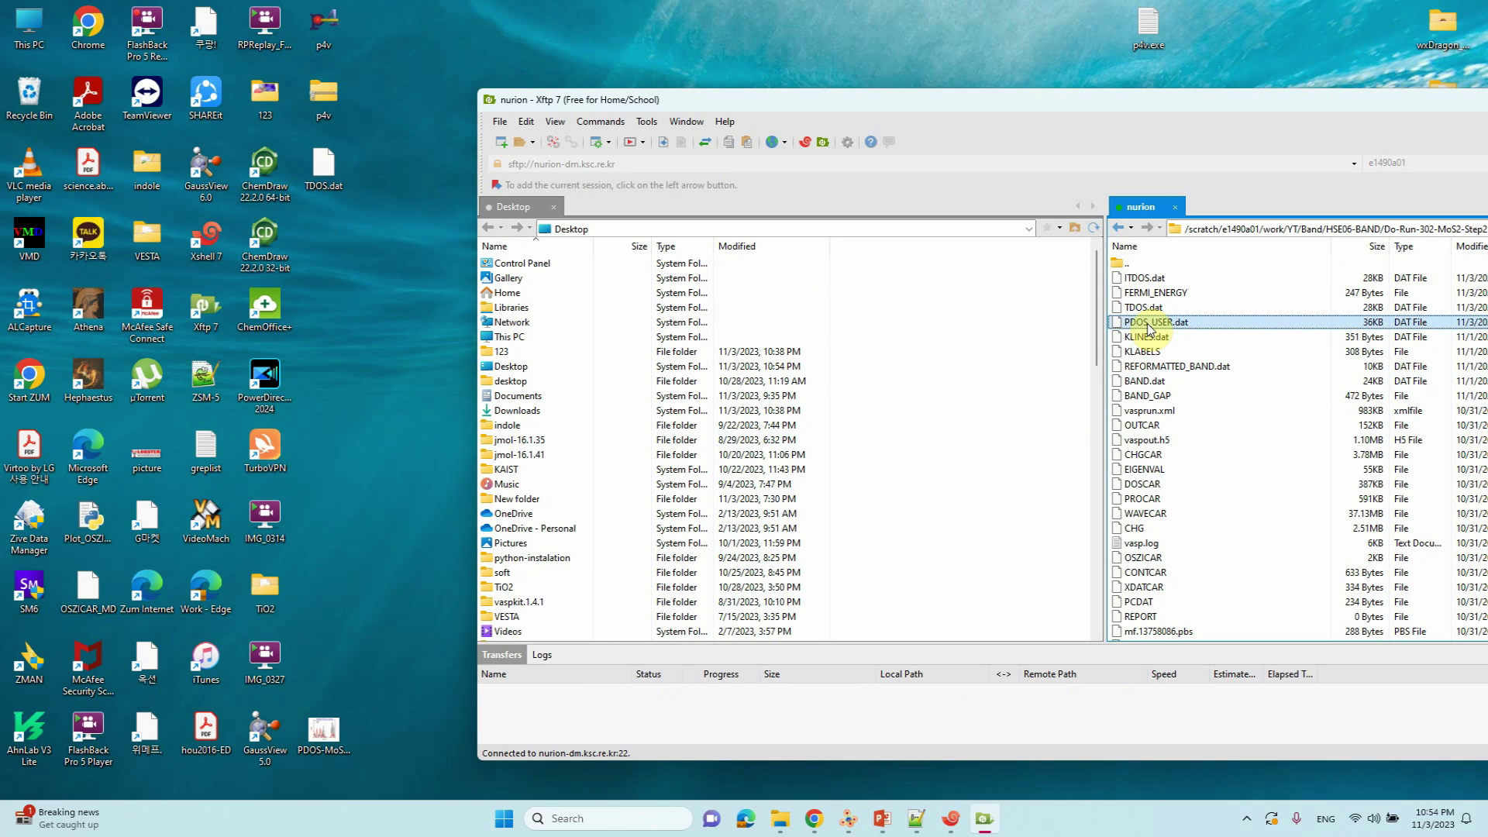
# - Move TDOS.dat and PDOS_USER.dat from the desktop into the HSE06-PDOS-of-2H-MoS2 folder, deleting the old TDOS.dat there first
pyautogui.moveTo(387, 373); pyautogui.dragTo(326, 174)
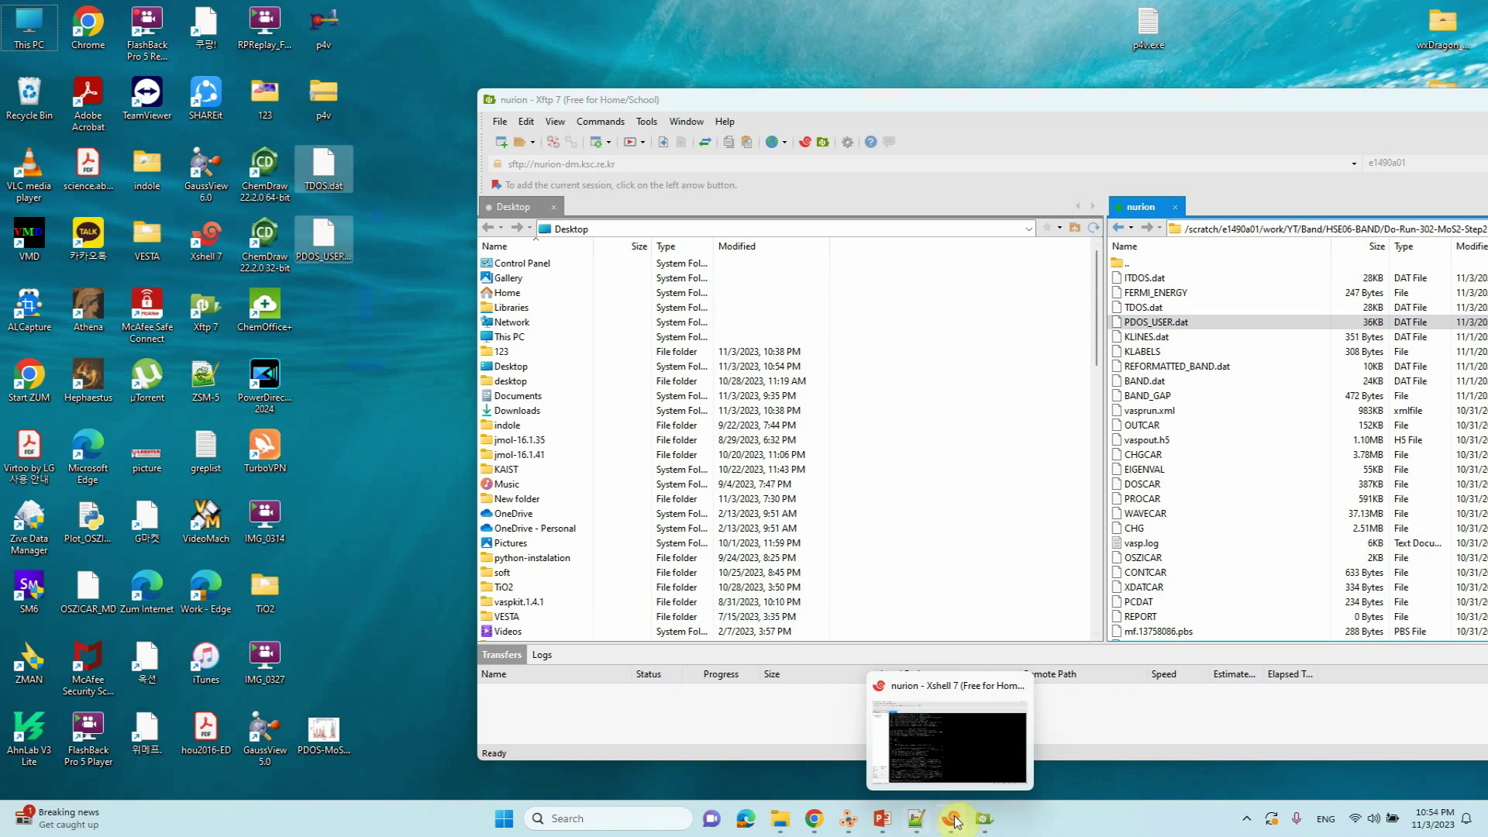
pyautogui.click(777, 823)
pyautogui.click(947, 748)
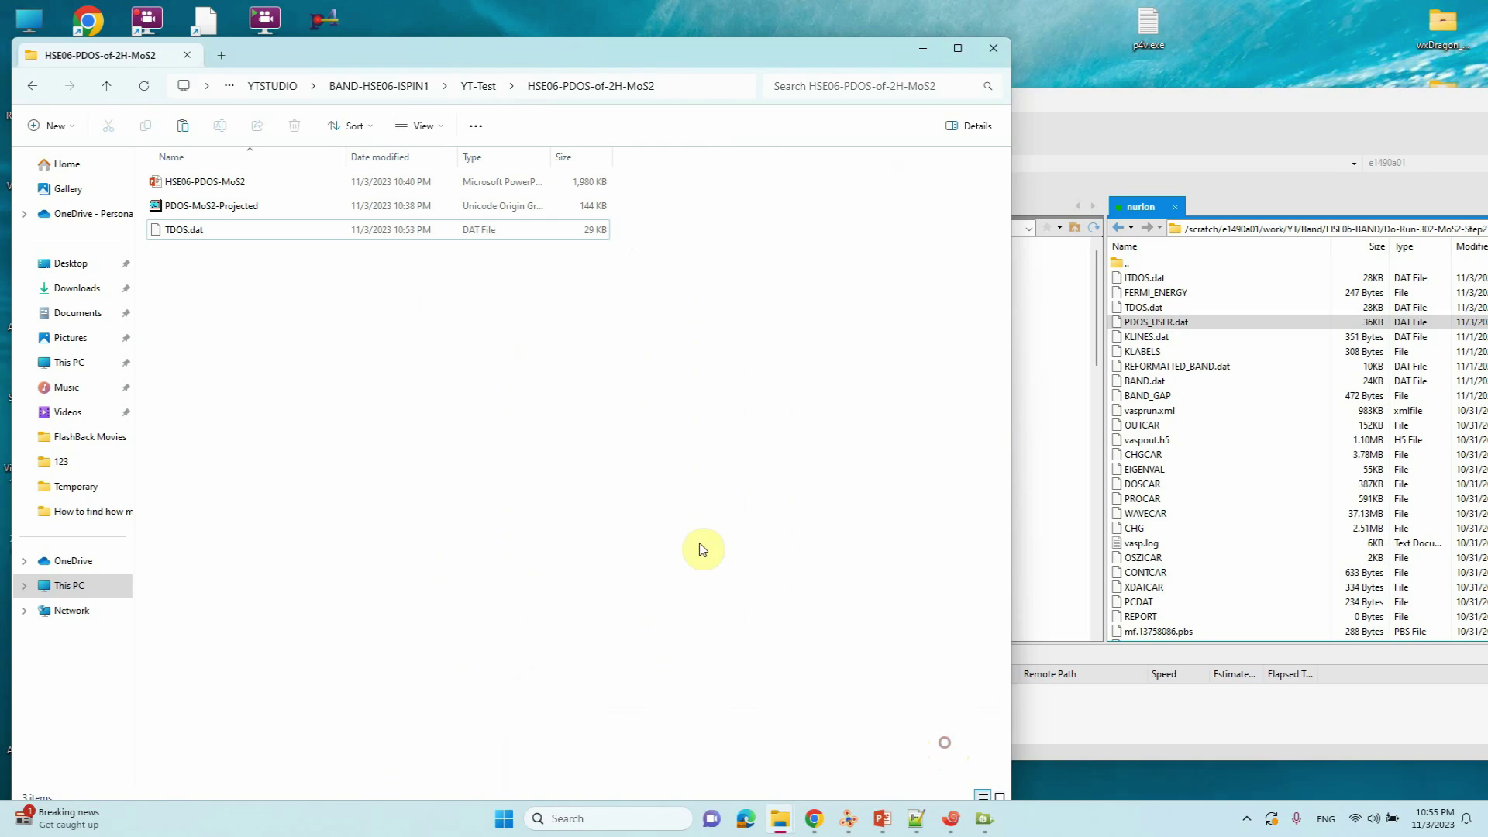
pyautogui.click(179, 233)
pyautogui.press('Delete')
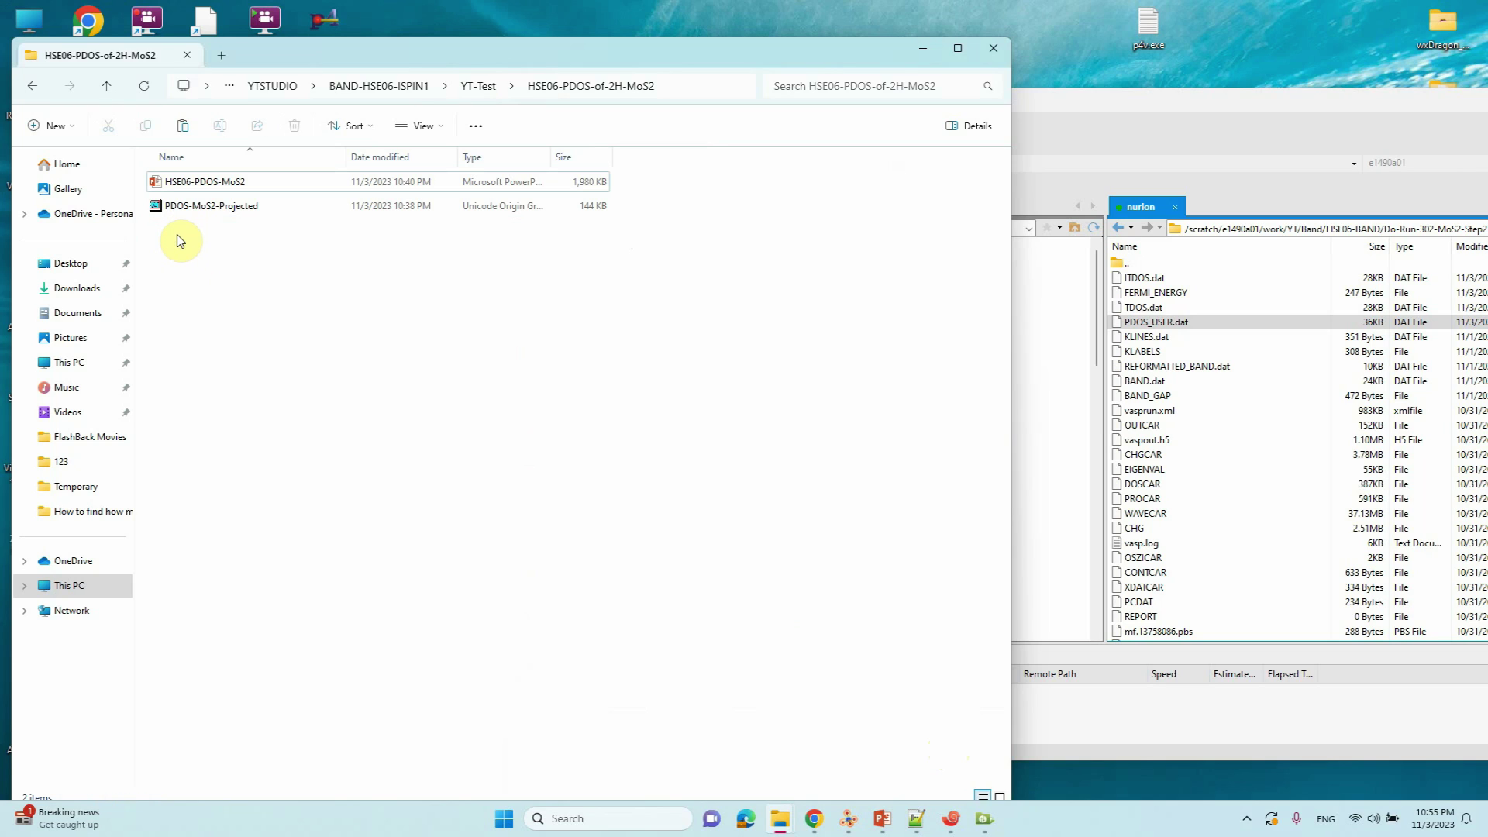
pyautogui.click(265, 355)
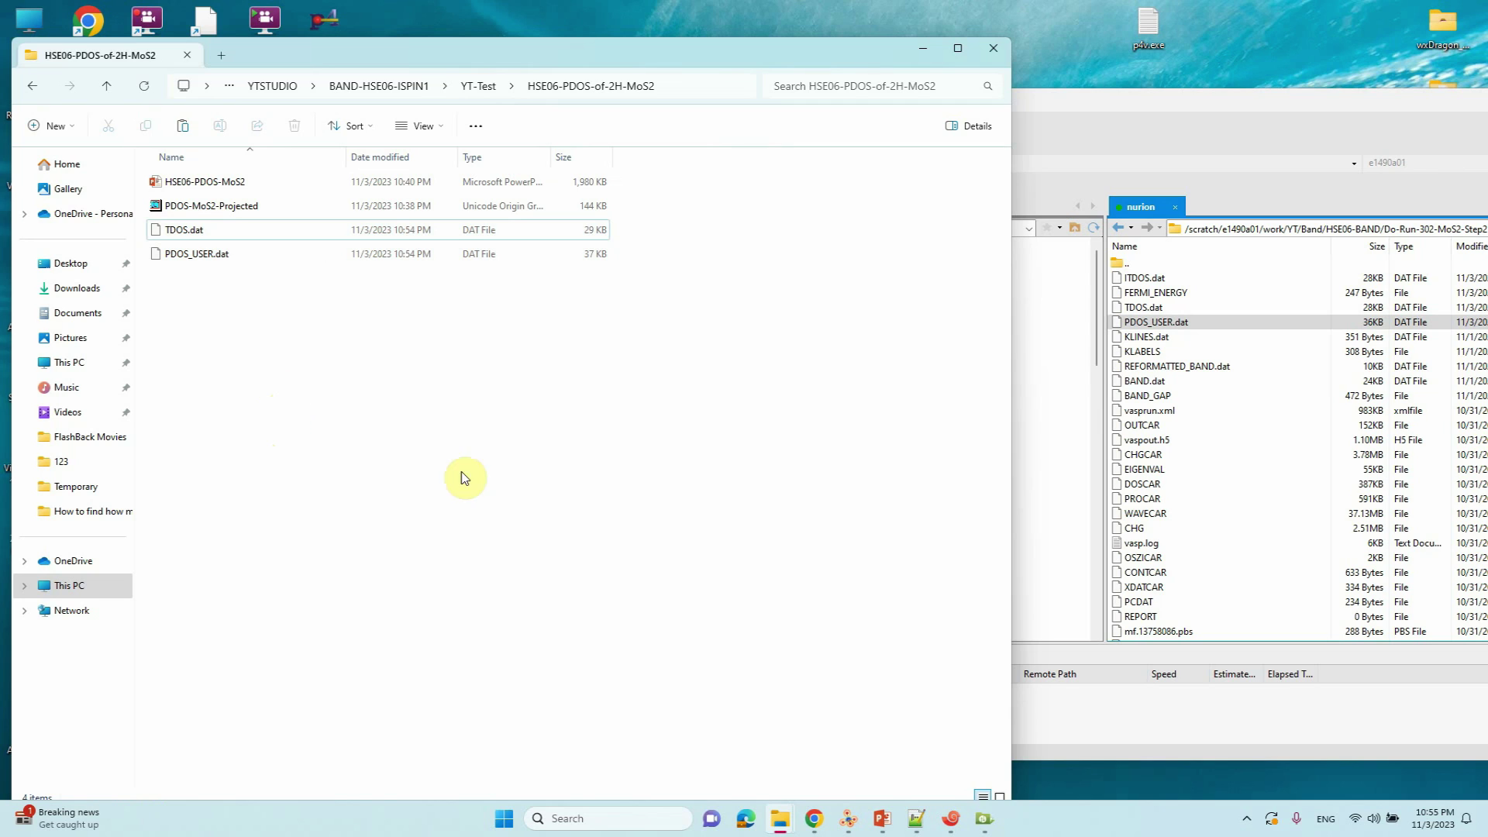
# - Launch OriginPro and import TDOS.dat from the HSE06-PDOS-of-2H-MoS2 folder into the empty workbook
pyautogui.click(630, 824)
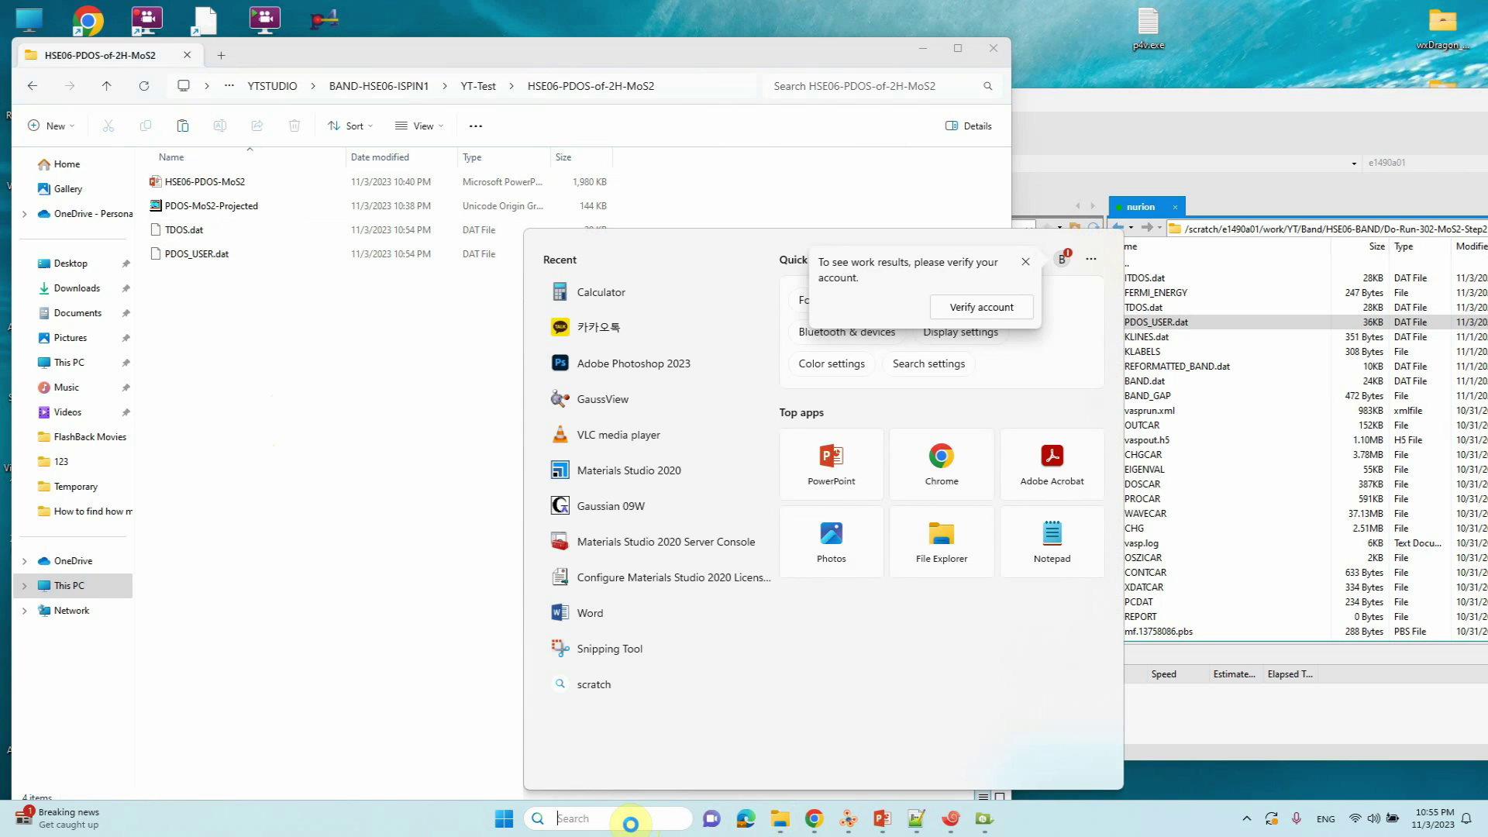
pyautogui.write('ori')
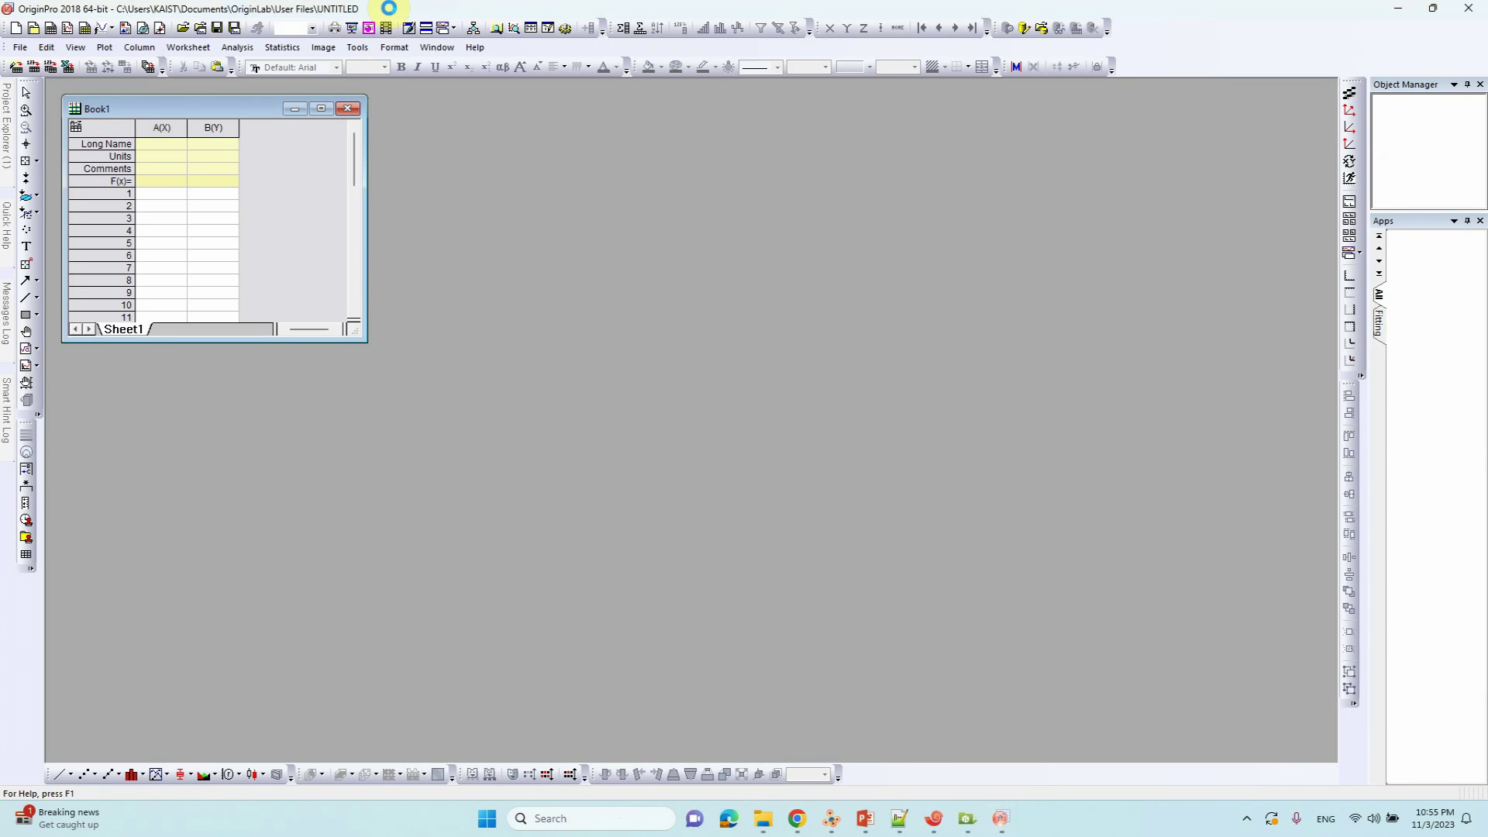
pyautogui.moveTo(391, 11); pyautogui.dragTo(890, 92)
pyautogui.moveTo(195, 232); pyautogui.dragTo(709, 327)
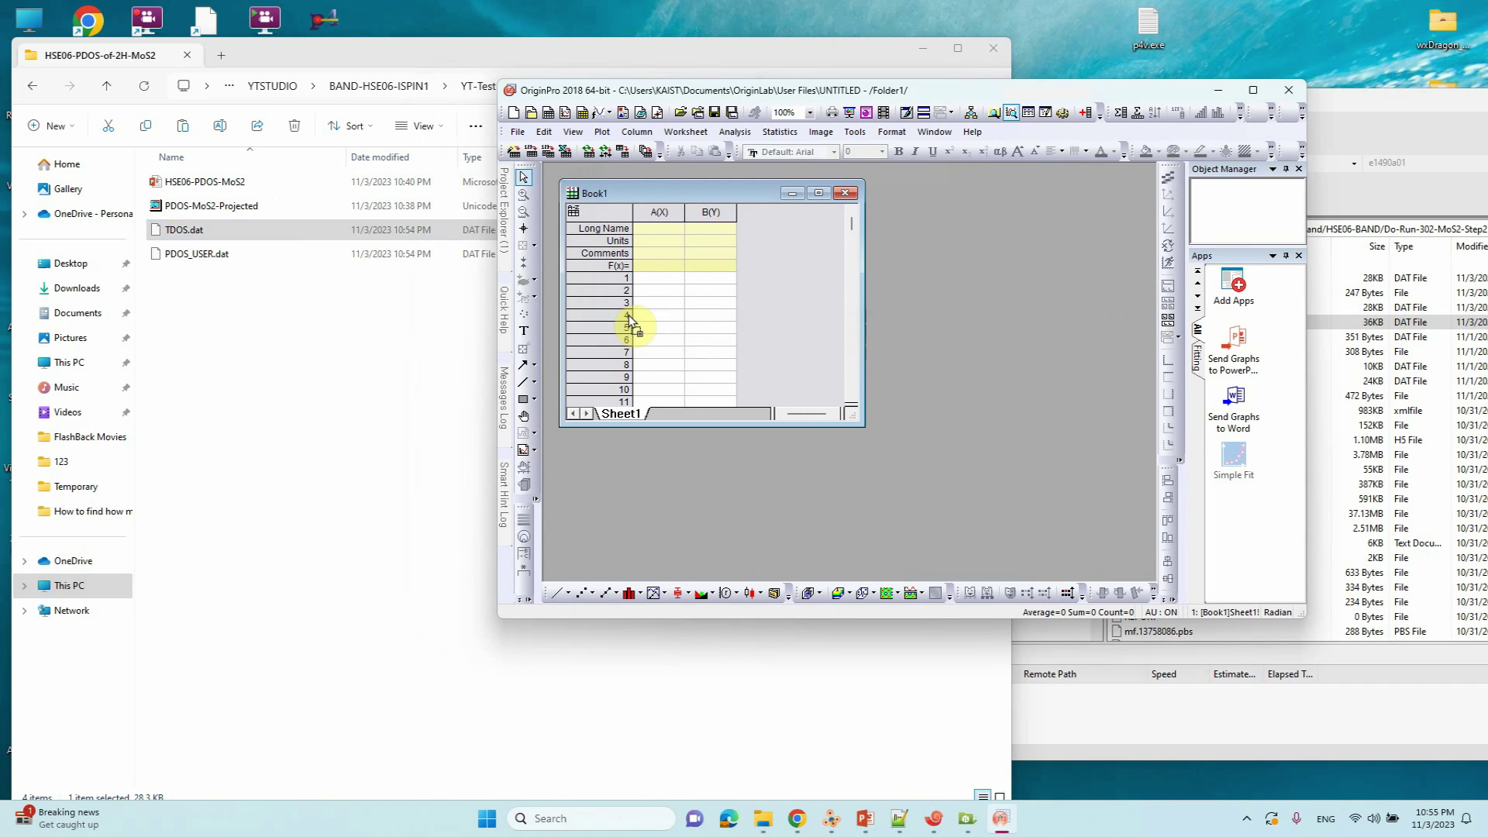
pyautogui.click(818, 194)
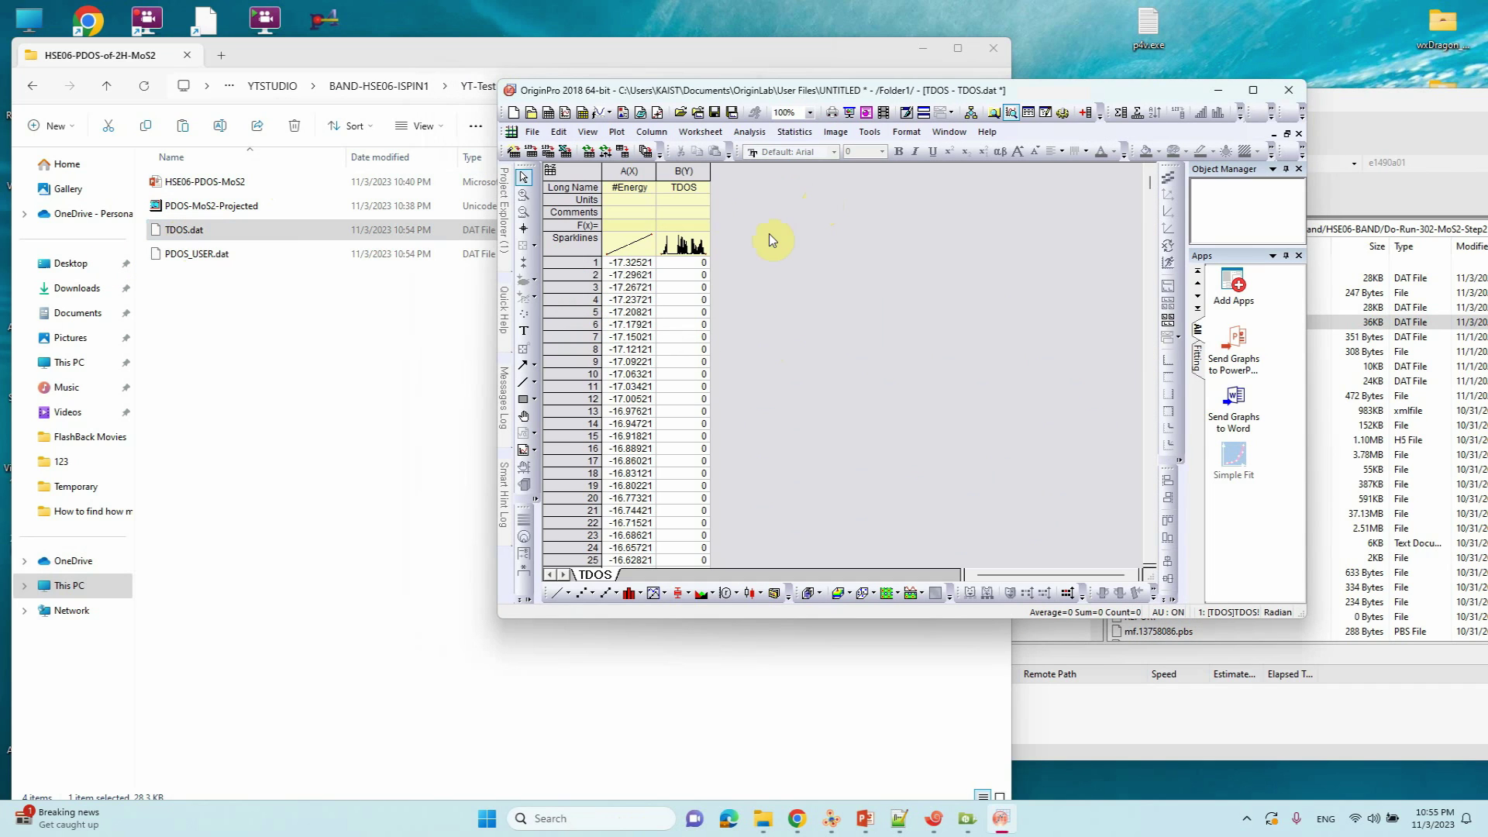
# - Plot the TDOS column against energy as a line graph
pyautogui.moveTo(629, 171); pyautogui.dragTo(674, 163)
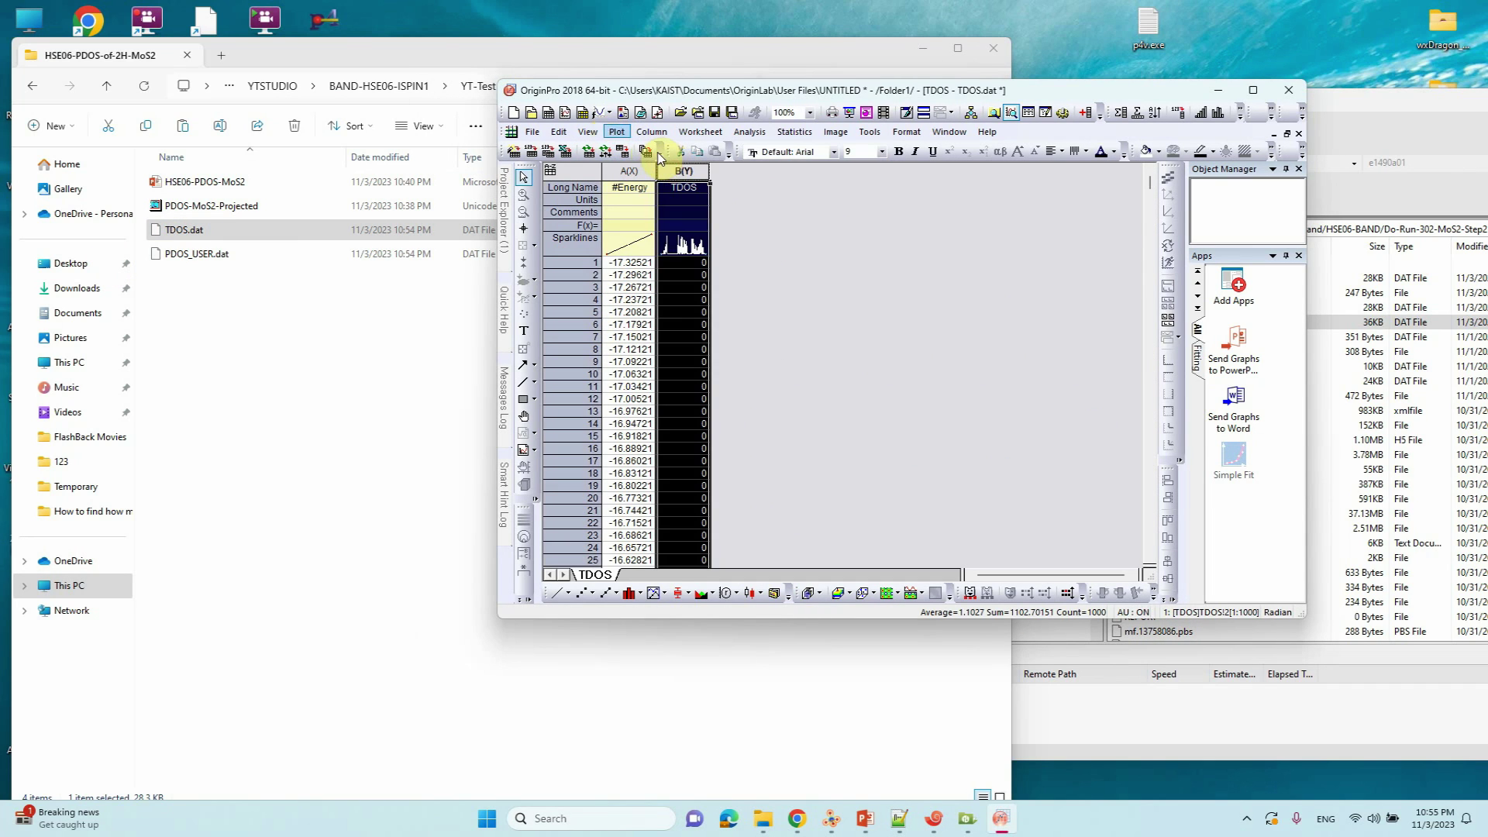
pyautogui.click(617, 131)
pyautogui.moveTo(640, 186)
pyautogui.click(673, 283)
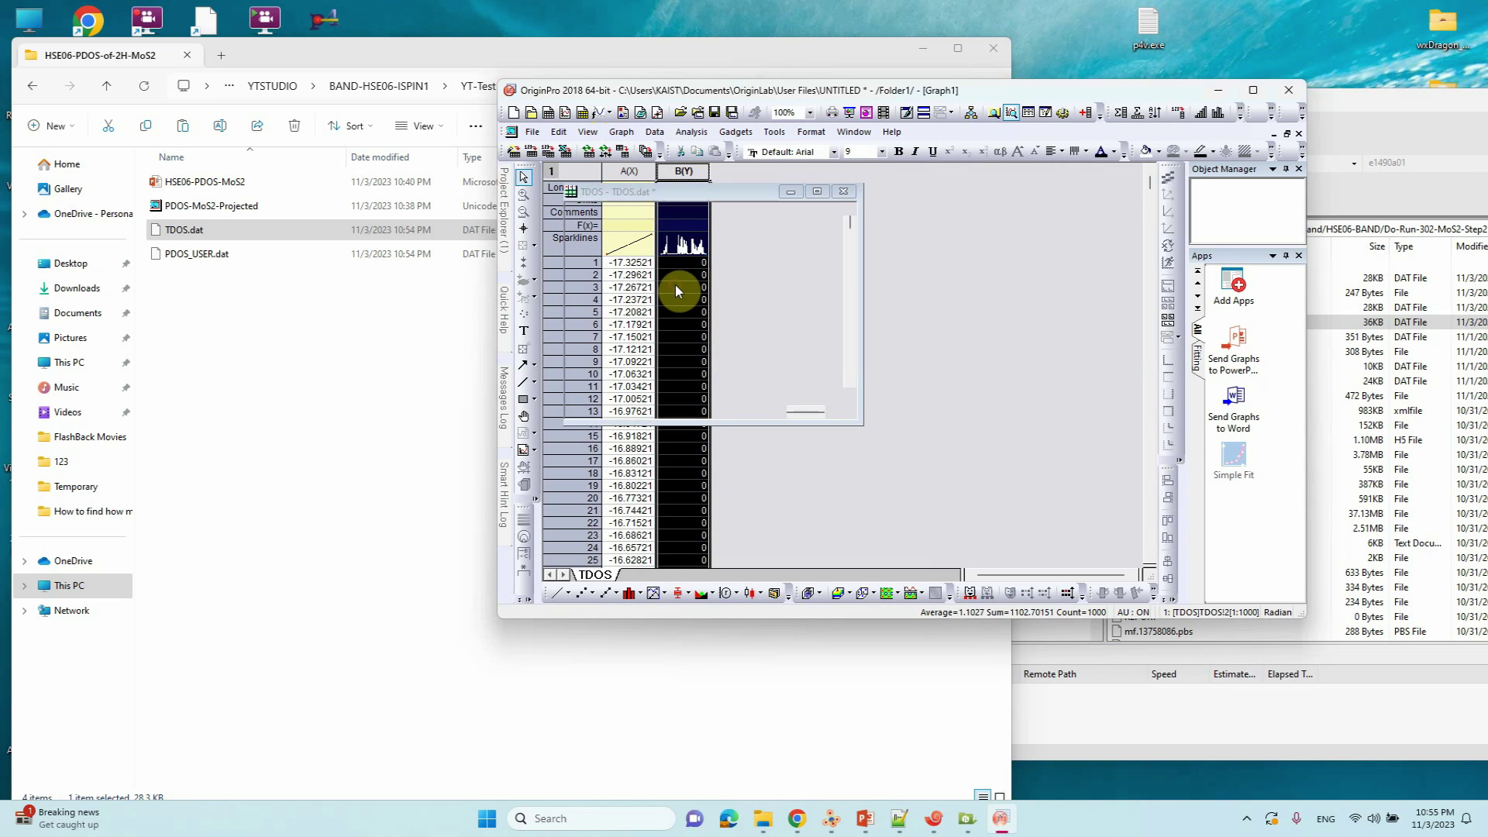
pyautogui.click(1253, 90)
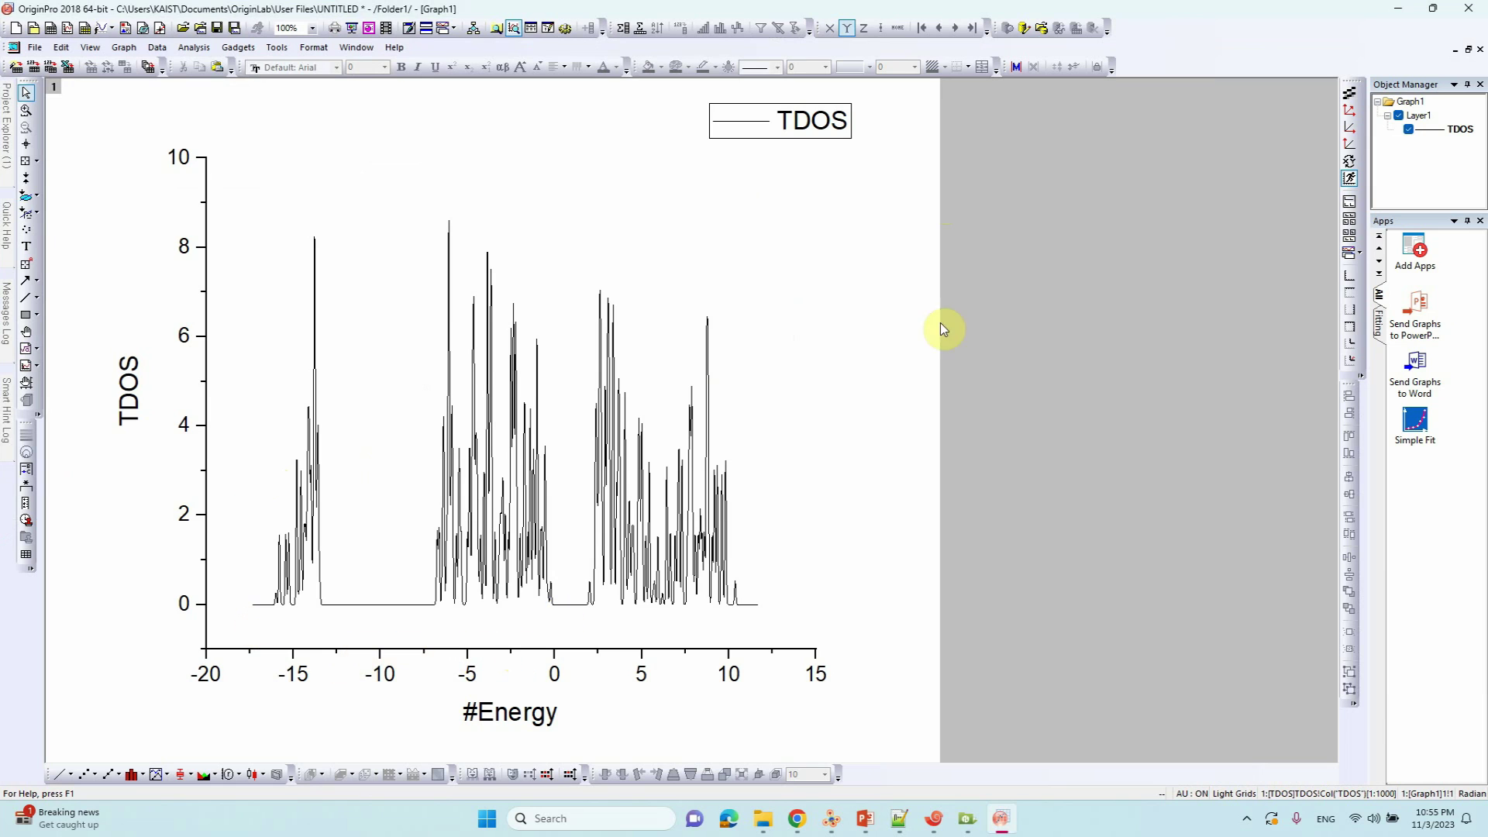
pyautogui.moveTo(891, 9); pyautogui.dragTo(922, 90)
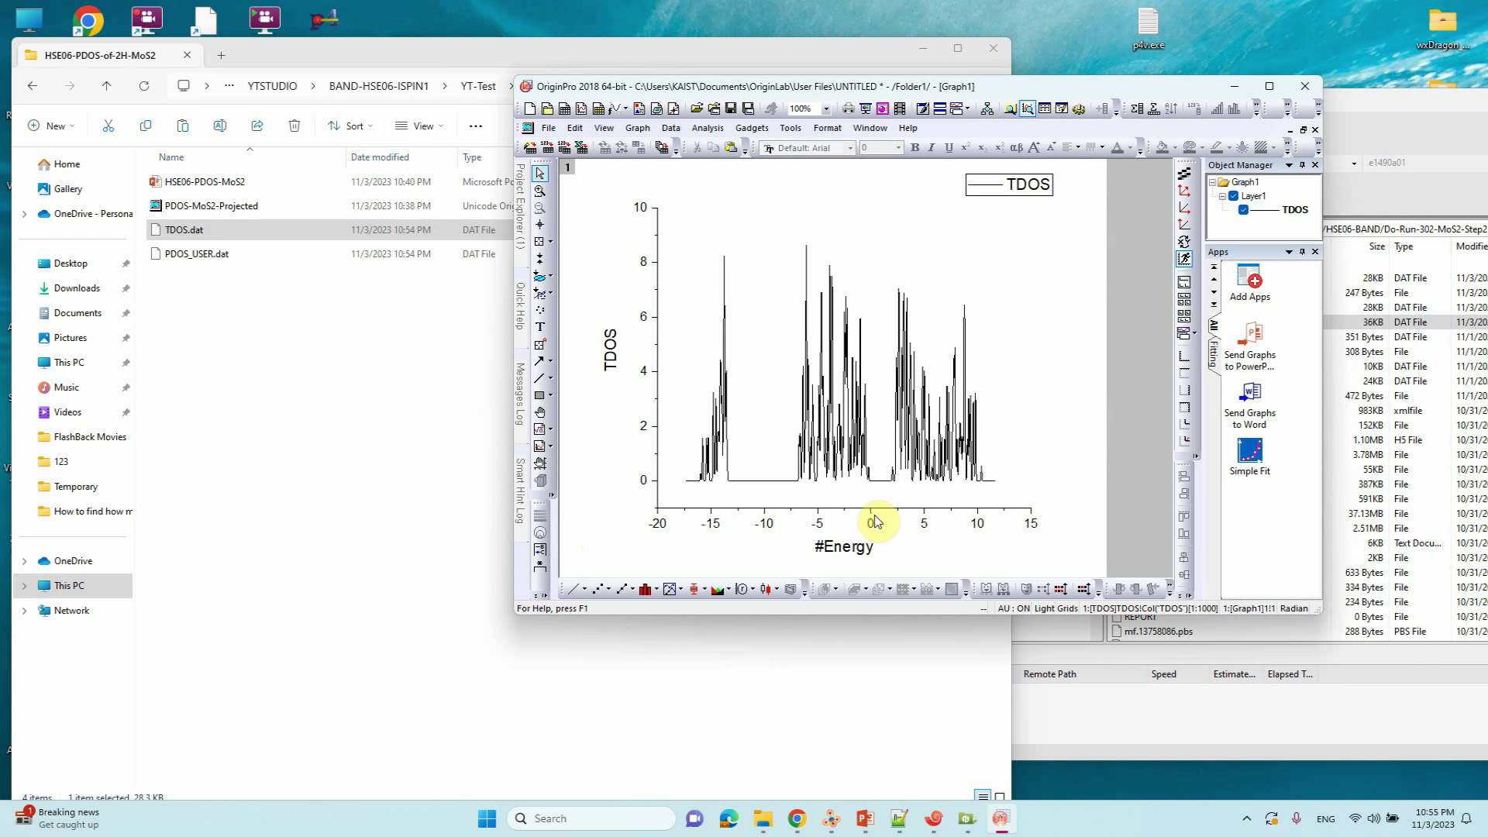
# - Open the PDOS-MoS2-Projected project to check the energy range of its finished PDOS graph, and return to the TDOS graph
pyautogui.click(1451, 505)
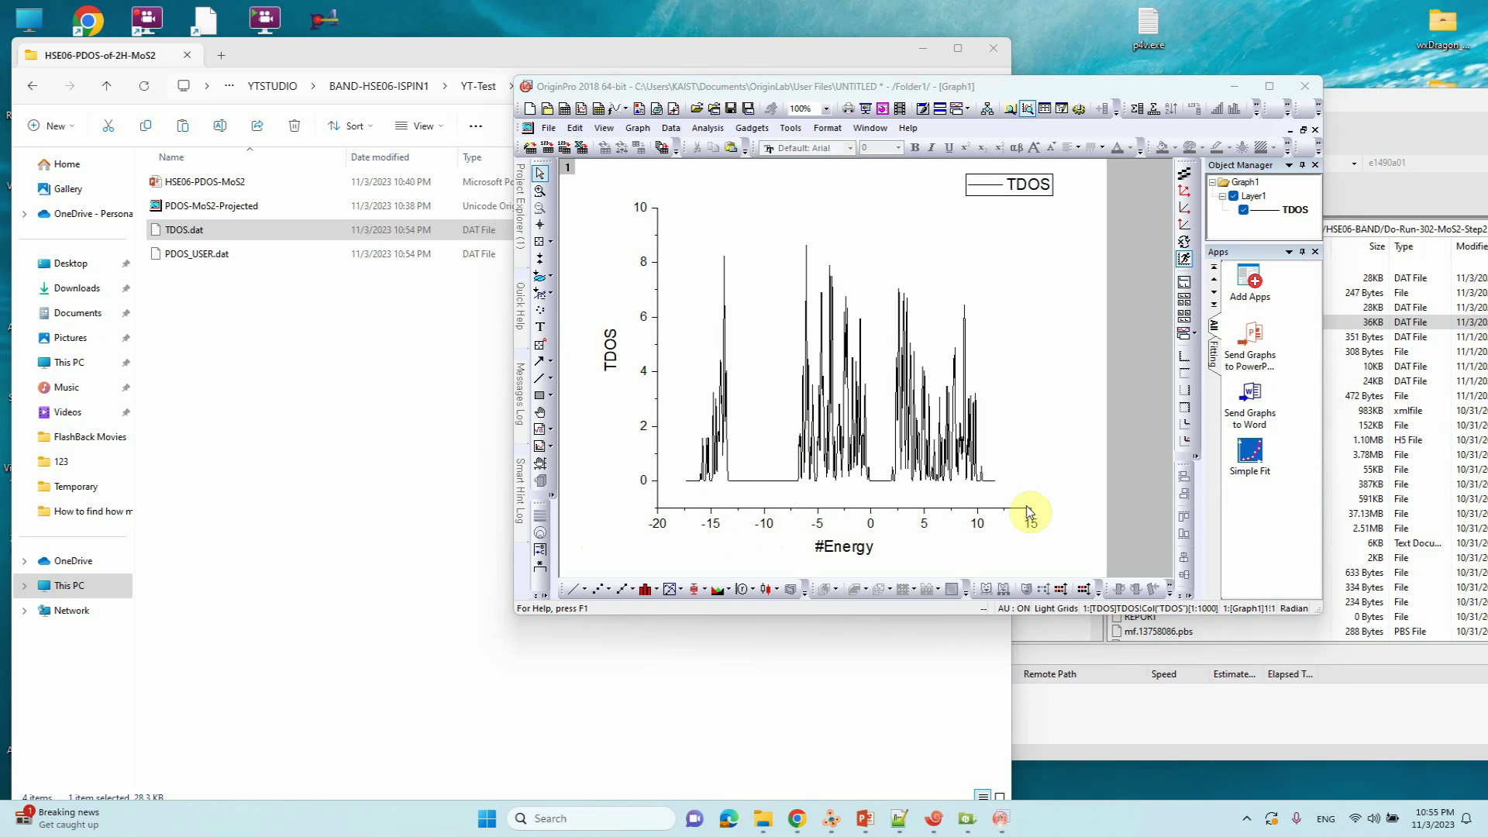
pyautogui.doubleClick(230, 207)
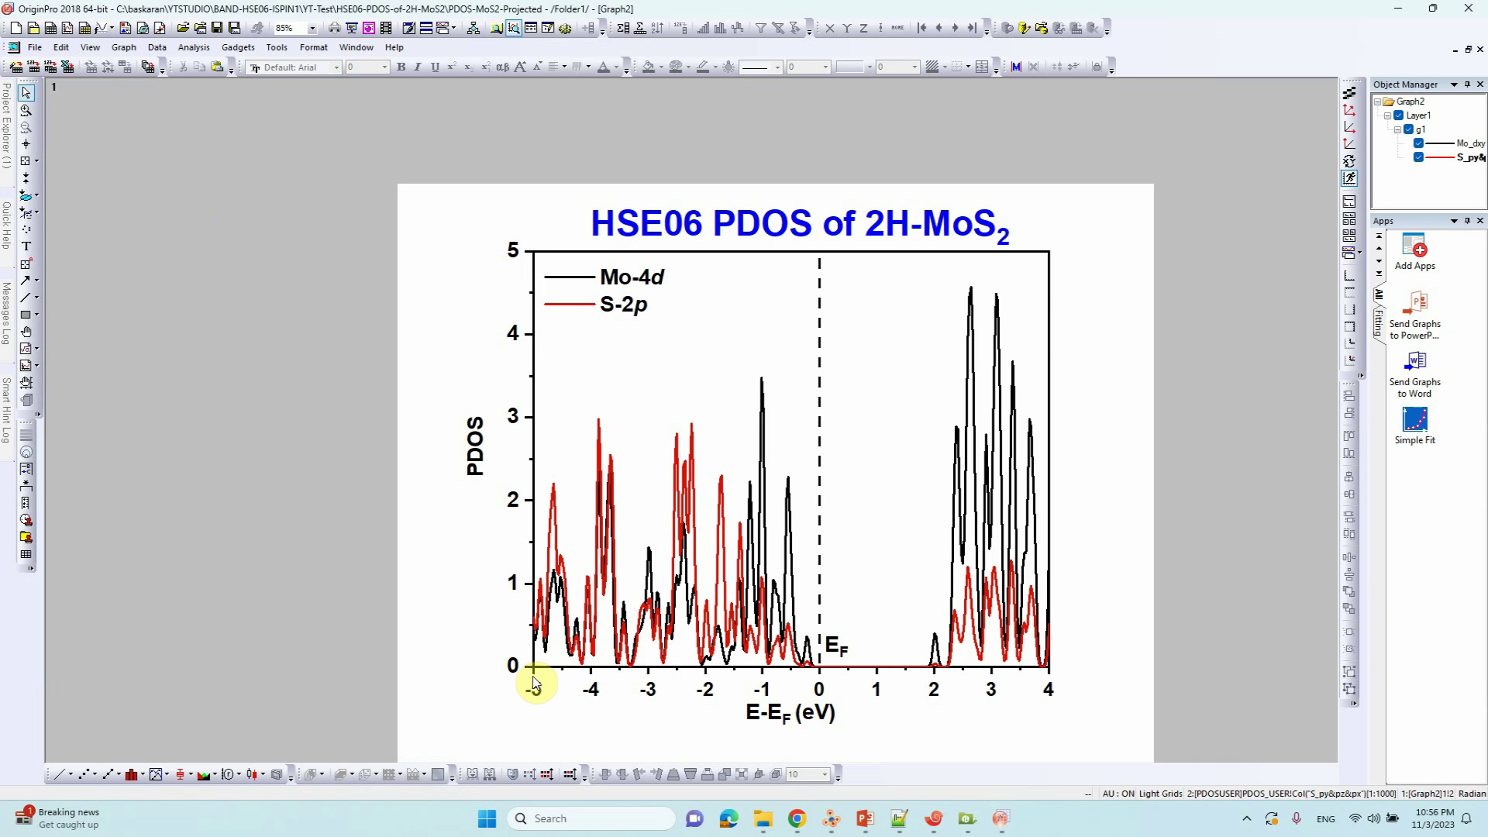
pyautogui.click(1415, 11)
pyautogui.click(1007, 435)
# - Set the TDOS graph's X axis scale from -5 to 4
pyautogui.click(919, 509)
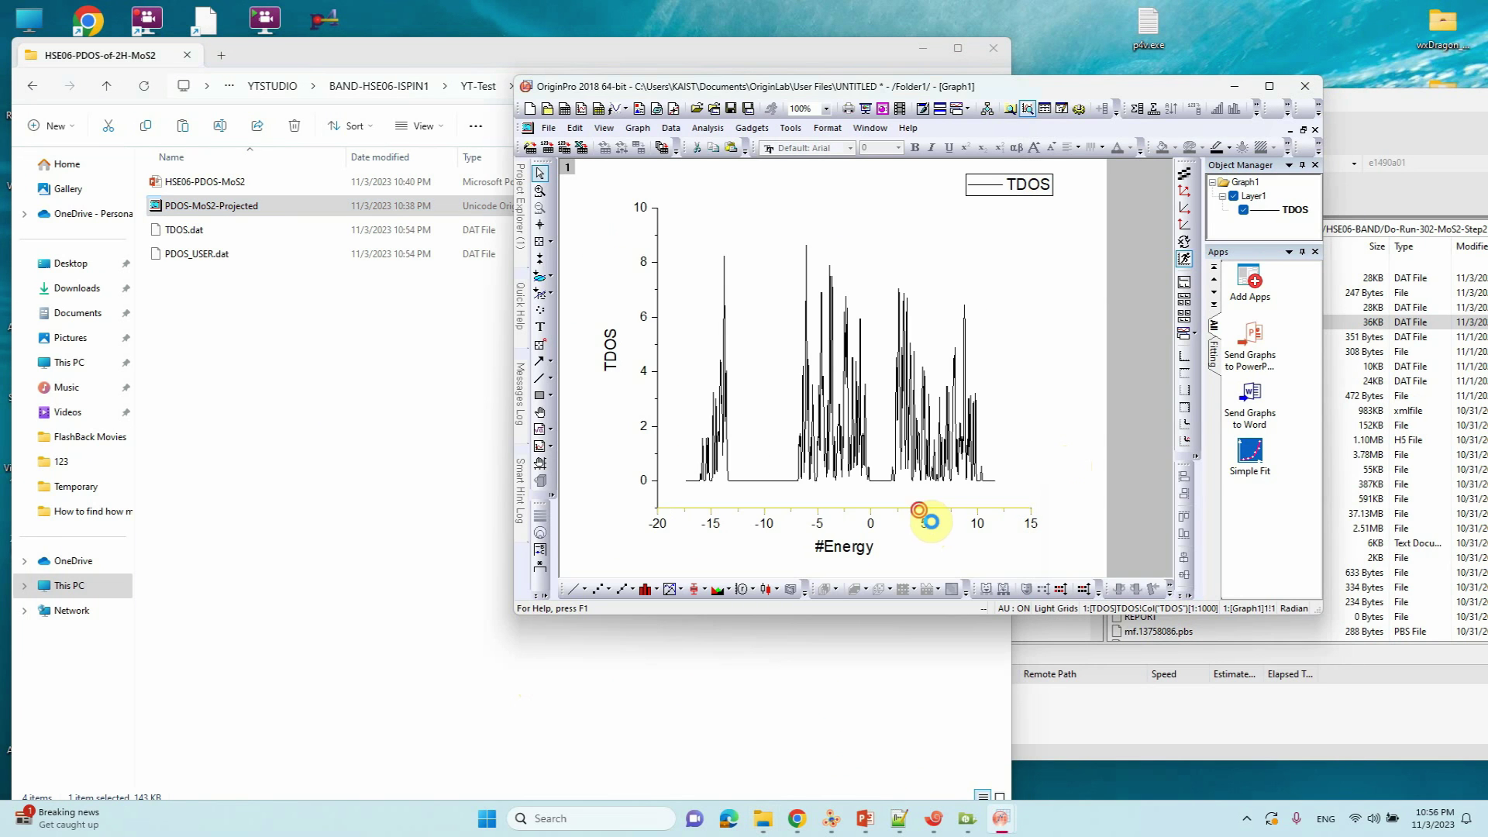
pyautogui.doubleClick(921, 512)
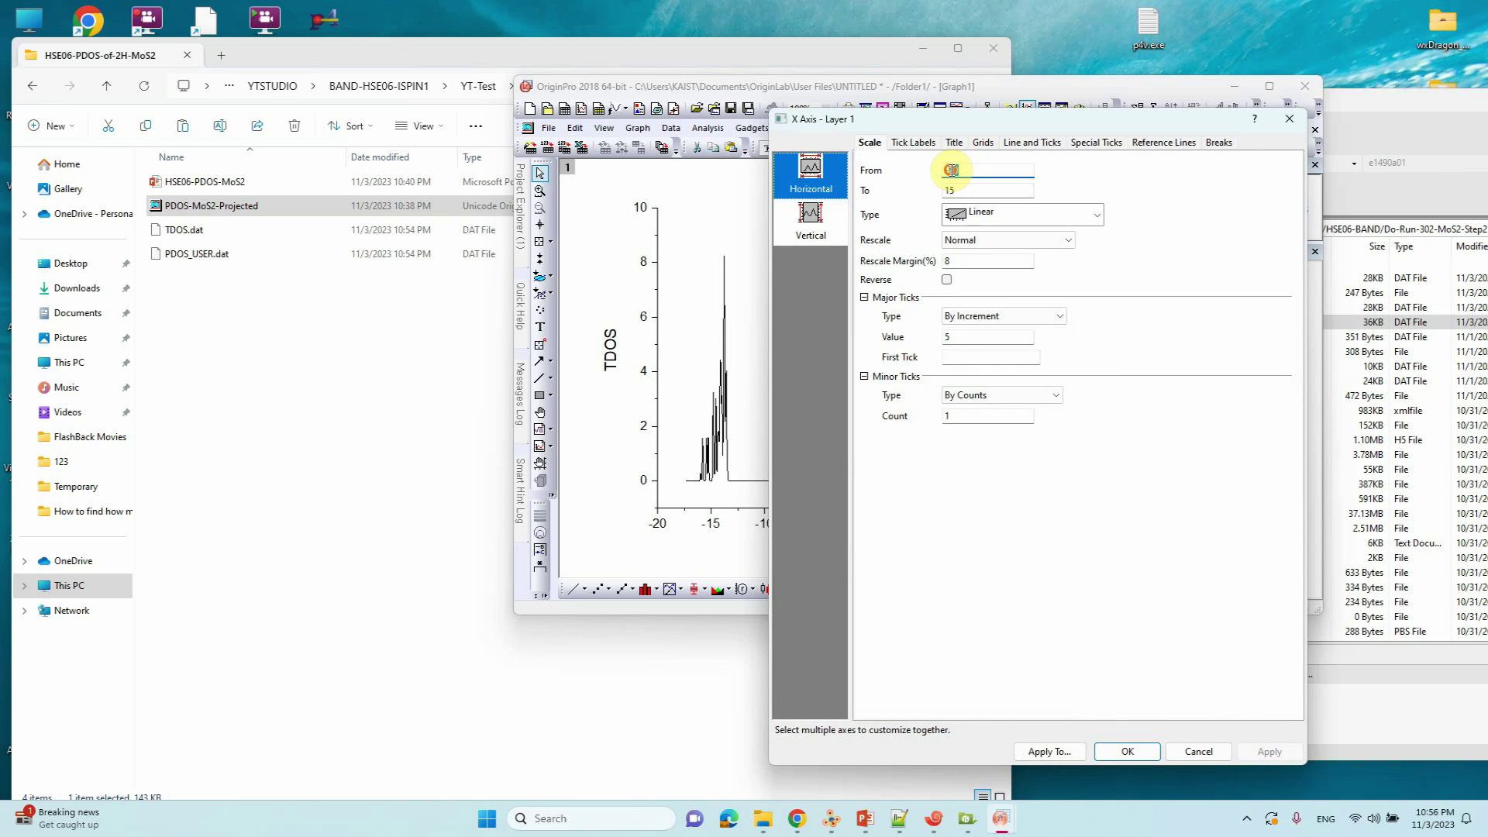
pyautogui.write('-5')
pyautogui.press('Tab')
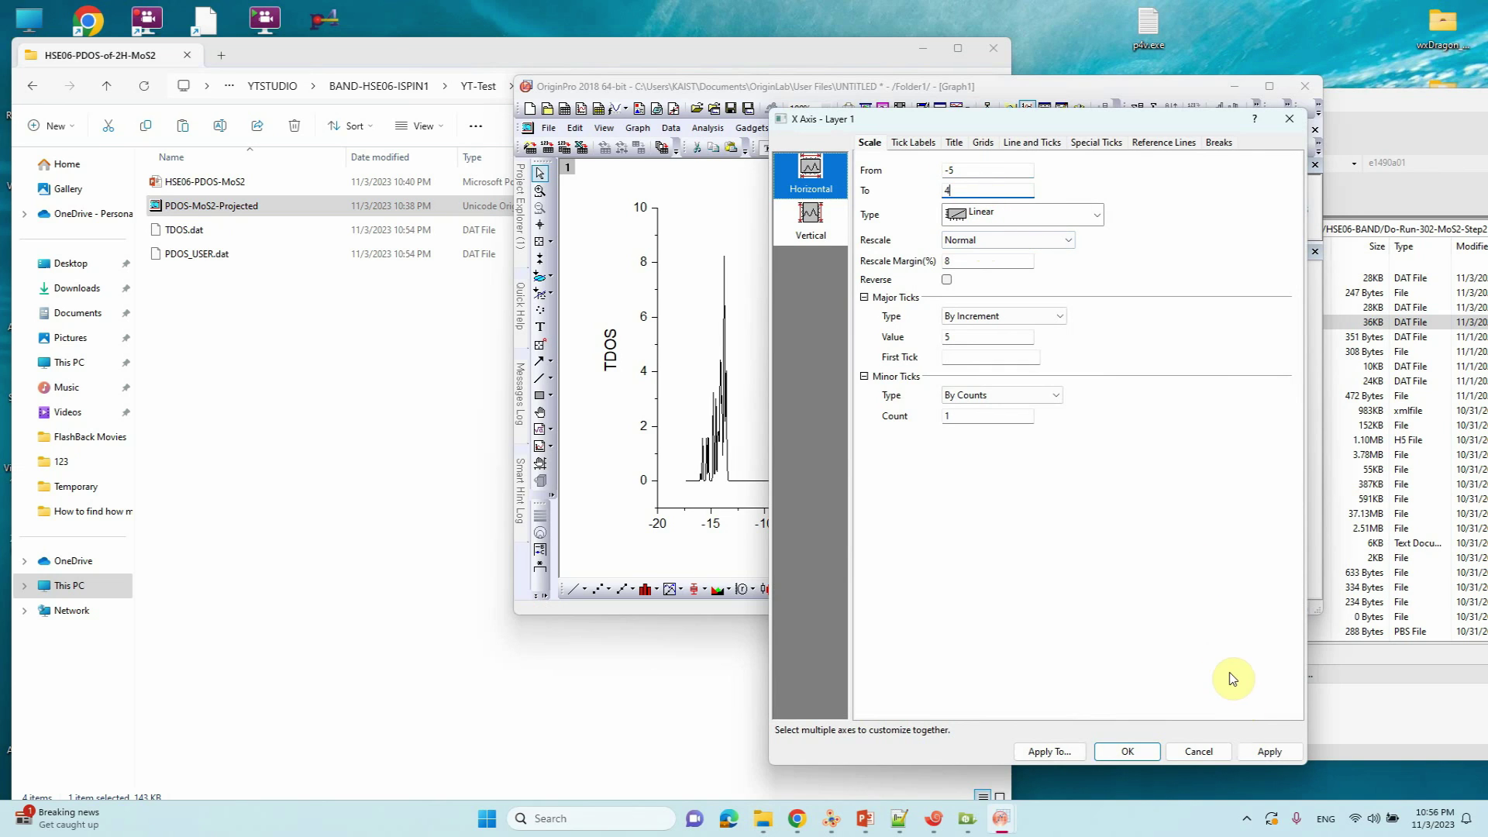
pyautogui.click(1268, 750)
pyautogui.click(1128, 751)
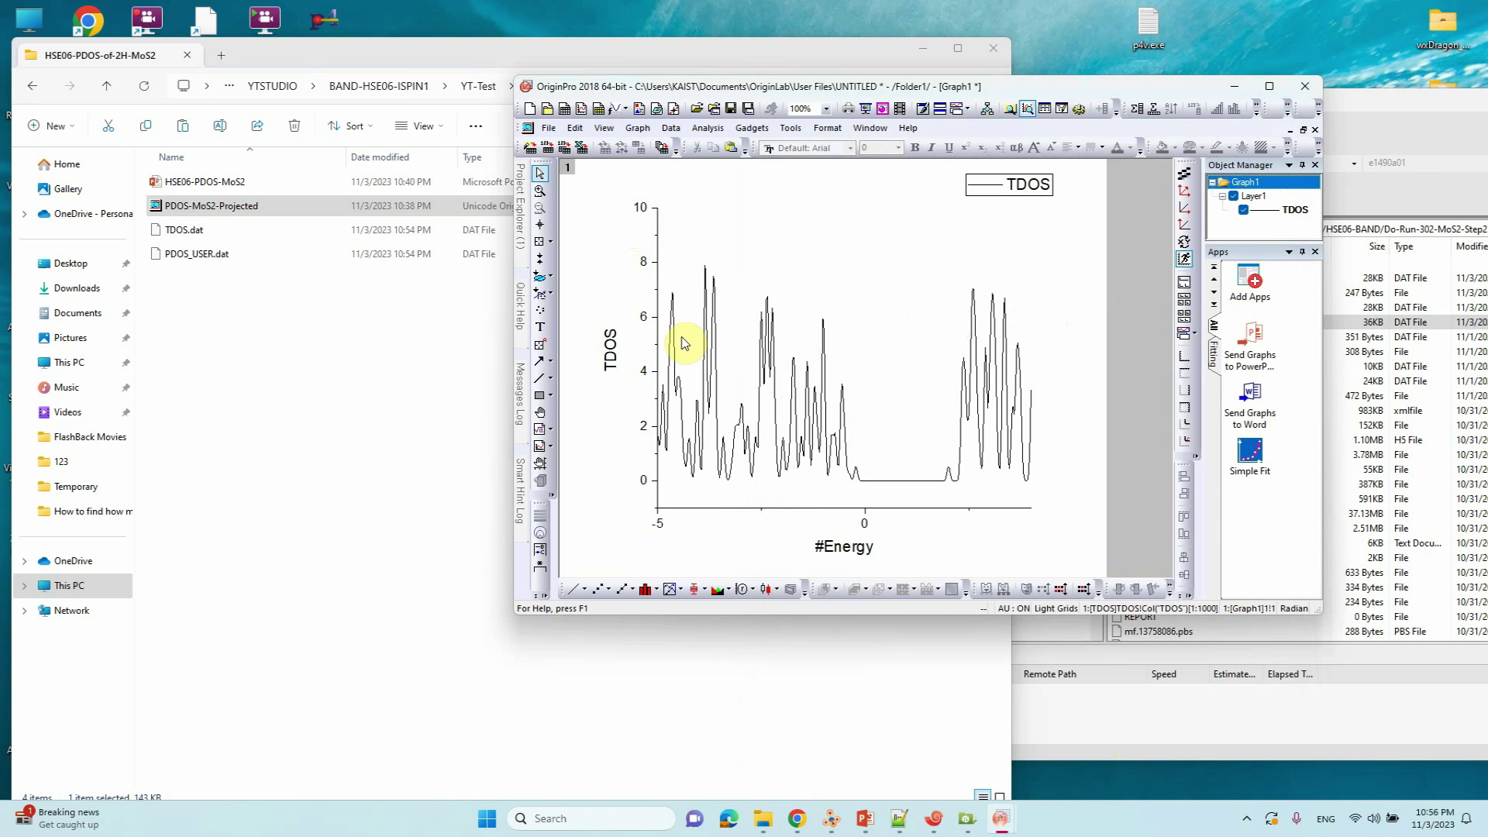
# - Set the start of the TDOS graph's Y axis scale to 0
pyautogui.doubleClick(661, 378)
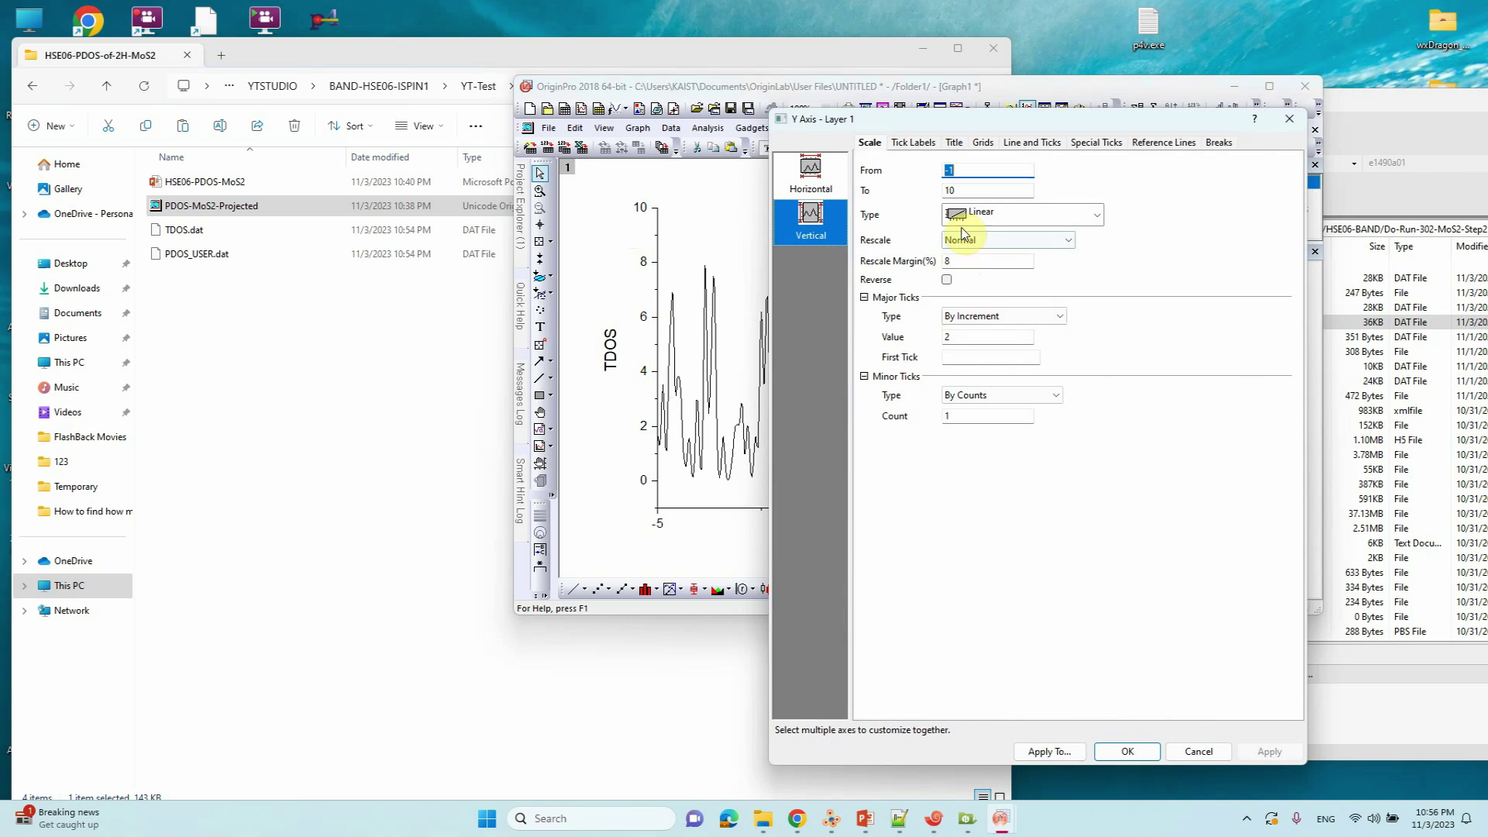
pyautogui.write('0')
pyautogui.click(1268, 751)
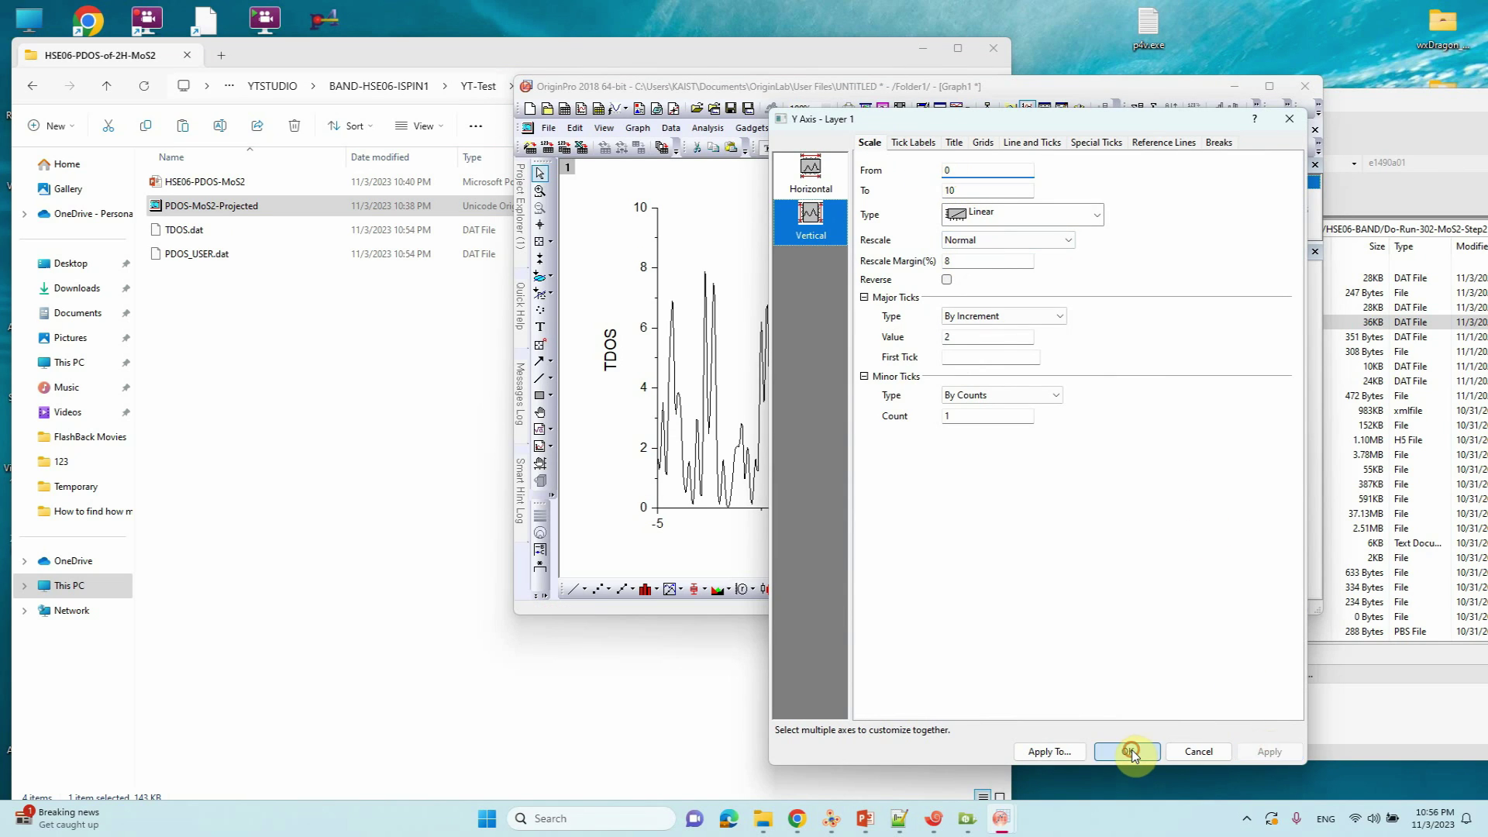
pyautogui.click(1130, 751)
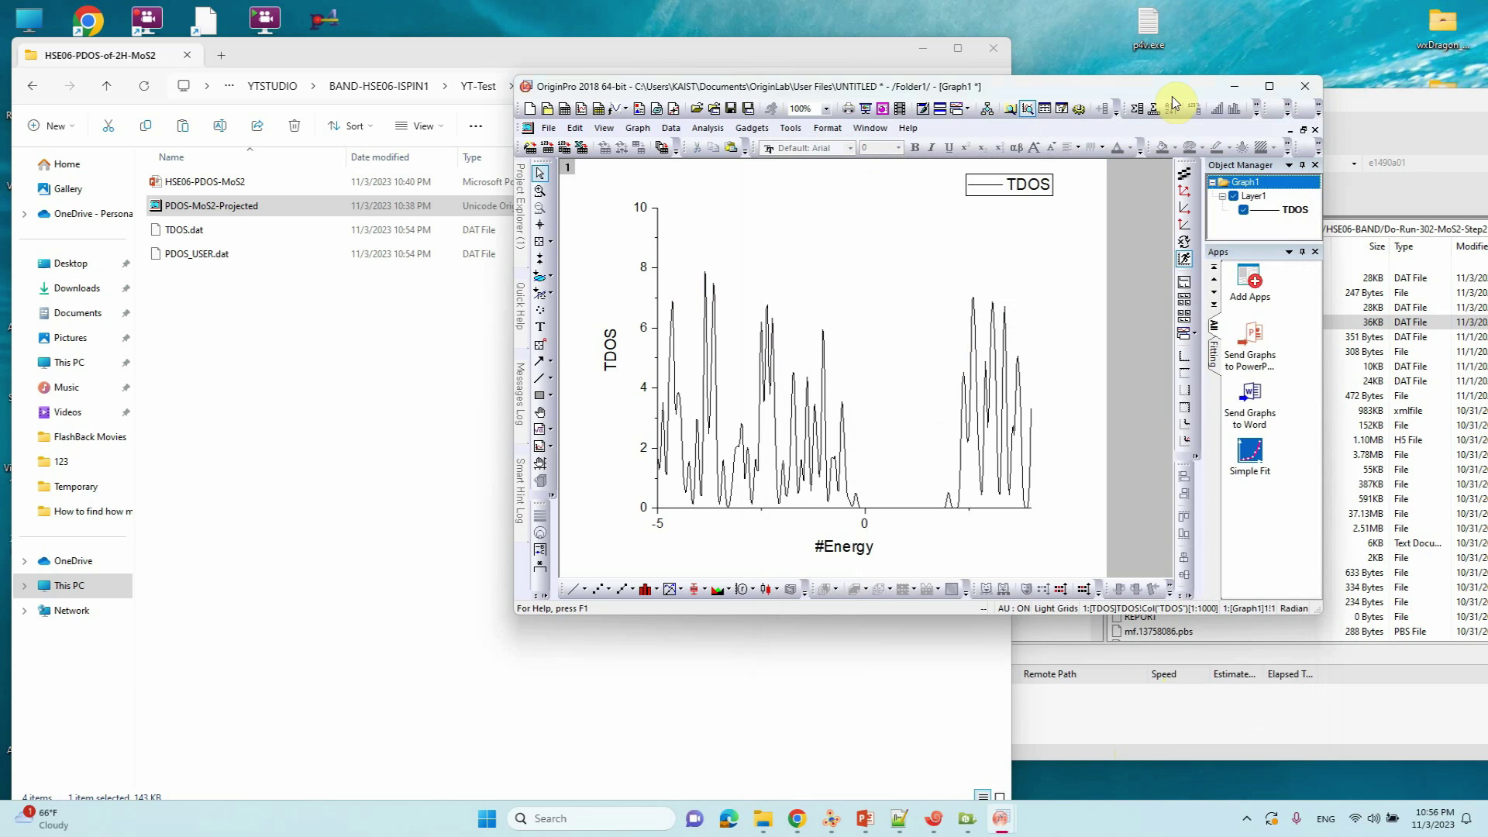
# - Enable the opposite lines for both the horizontal and vertical directions to frame the TDOS graph
pyautogui.click(1266, 88)
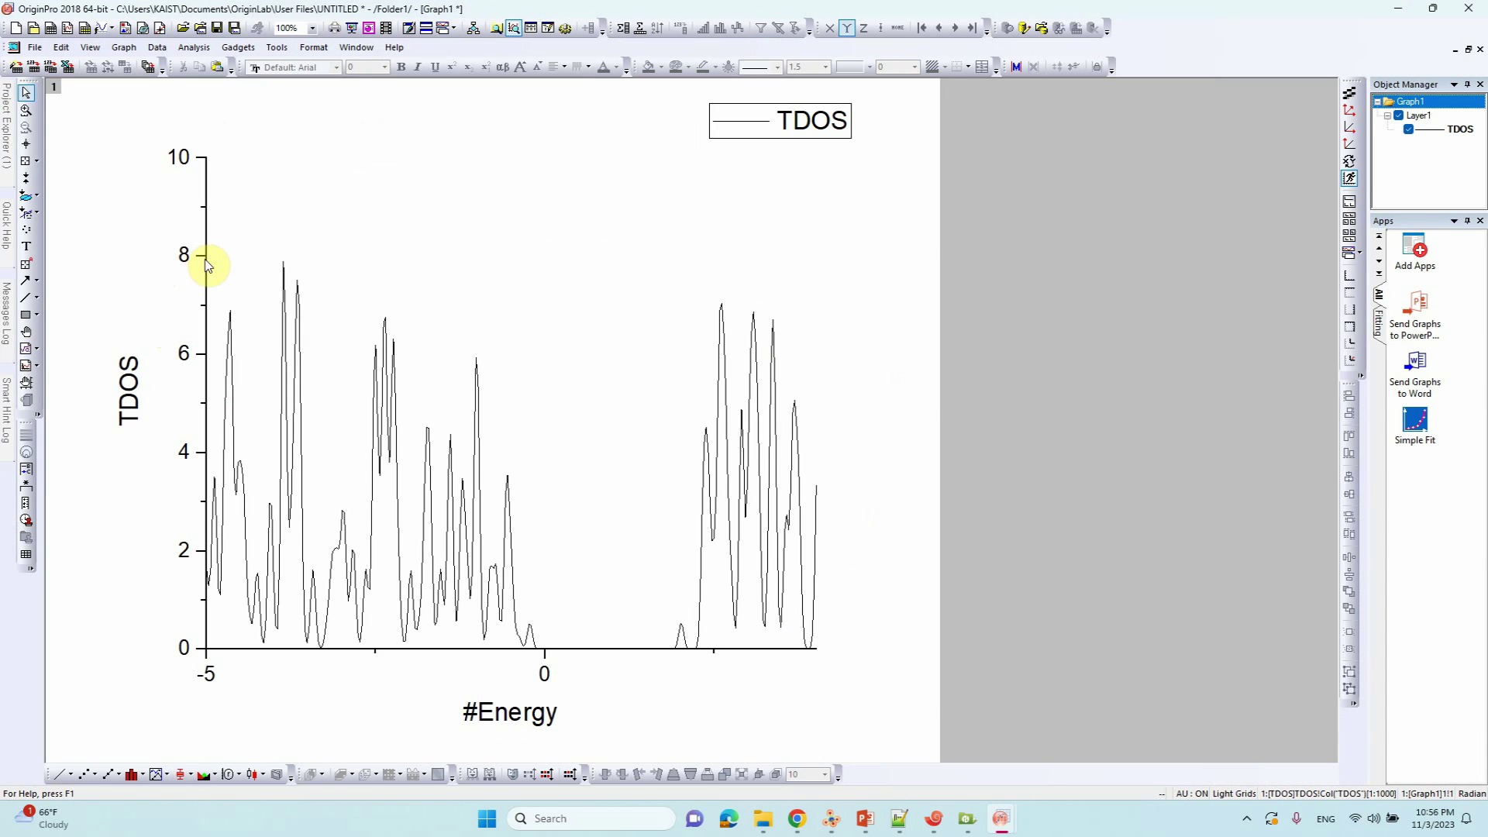
pyautogui.doubleClick(207, 260)
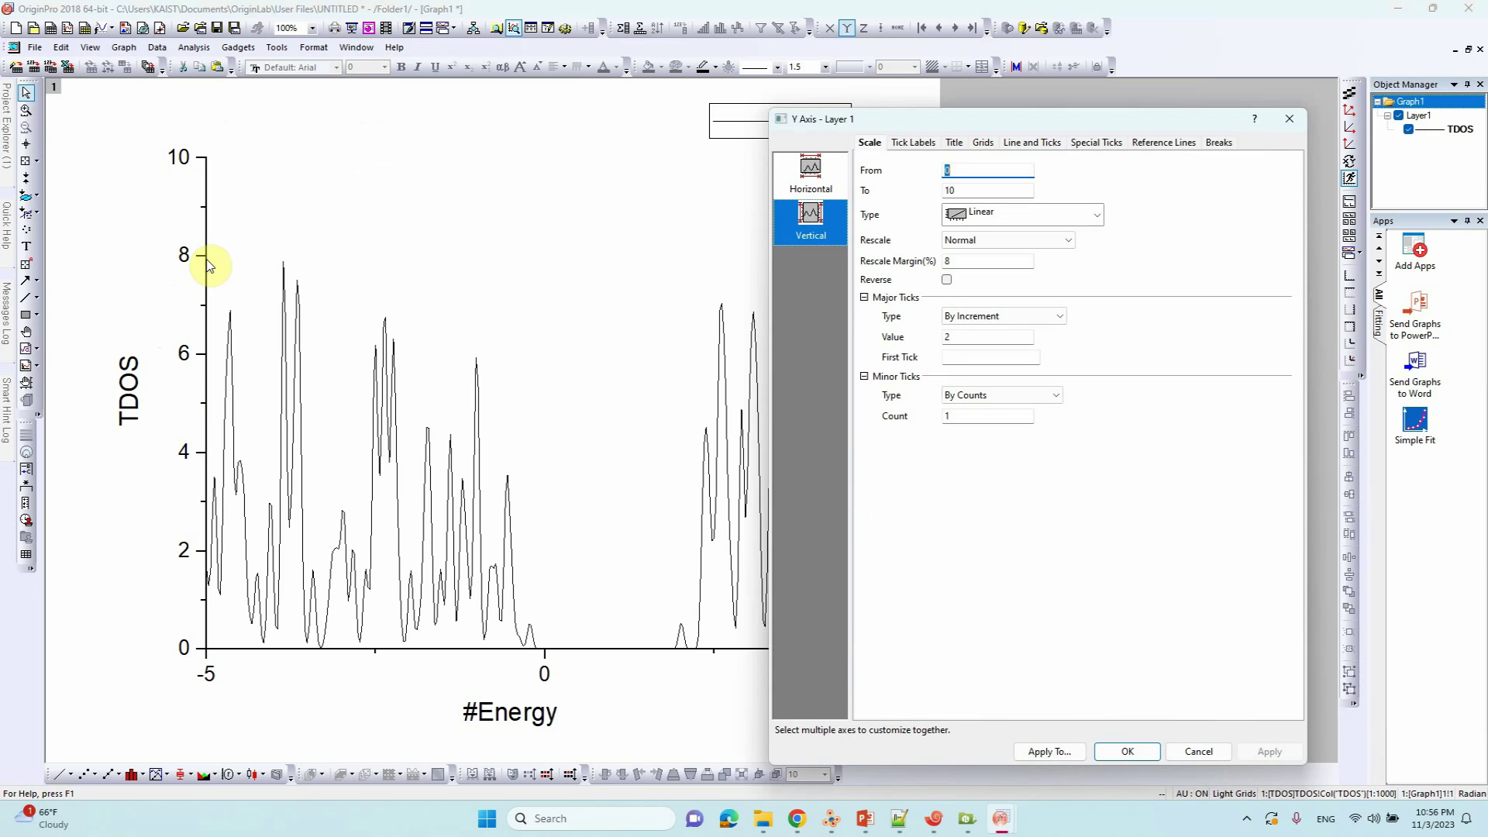
pyautogui.click(983, 142)
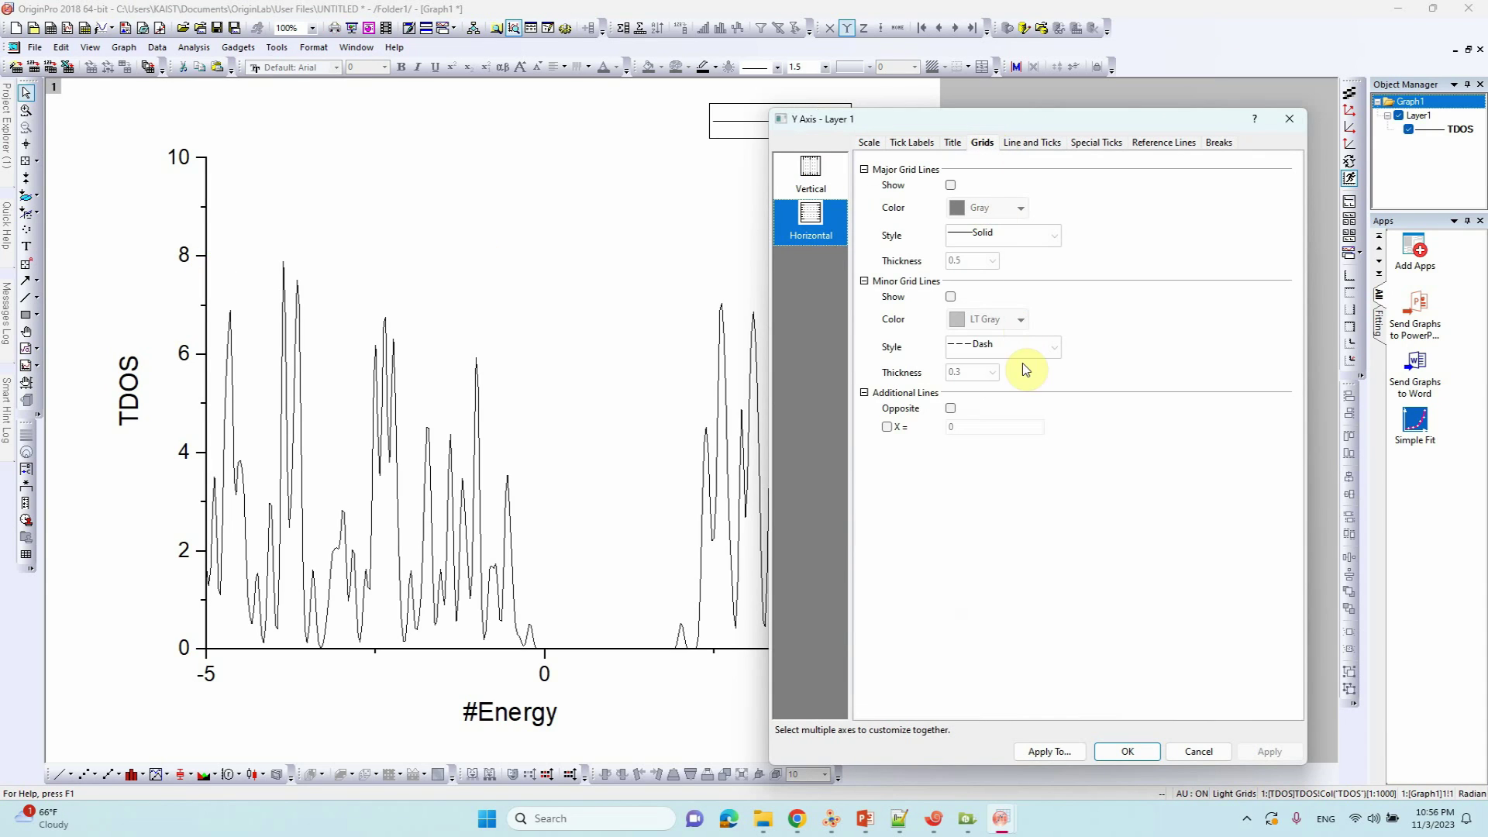
pyautogui.click(950, 408)
pyautogui.click(1287, 752)
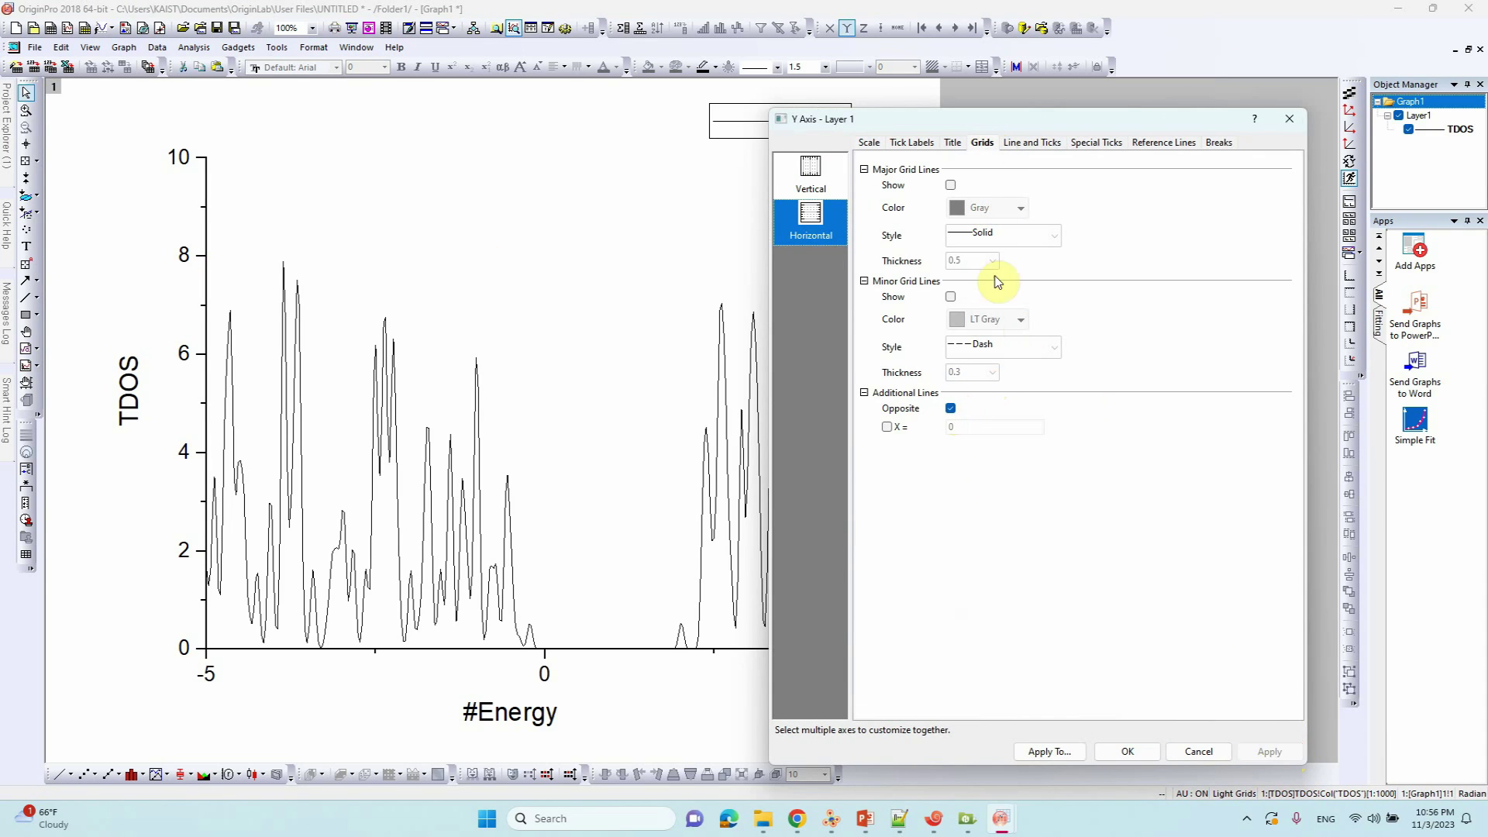
pyautogui.click(810, 179)
pyautogui.click(951, 408)
pyautogui.click(1271, 752)
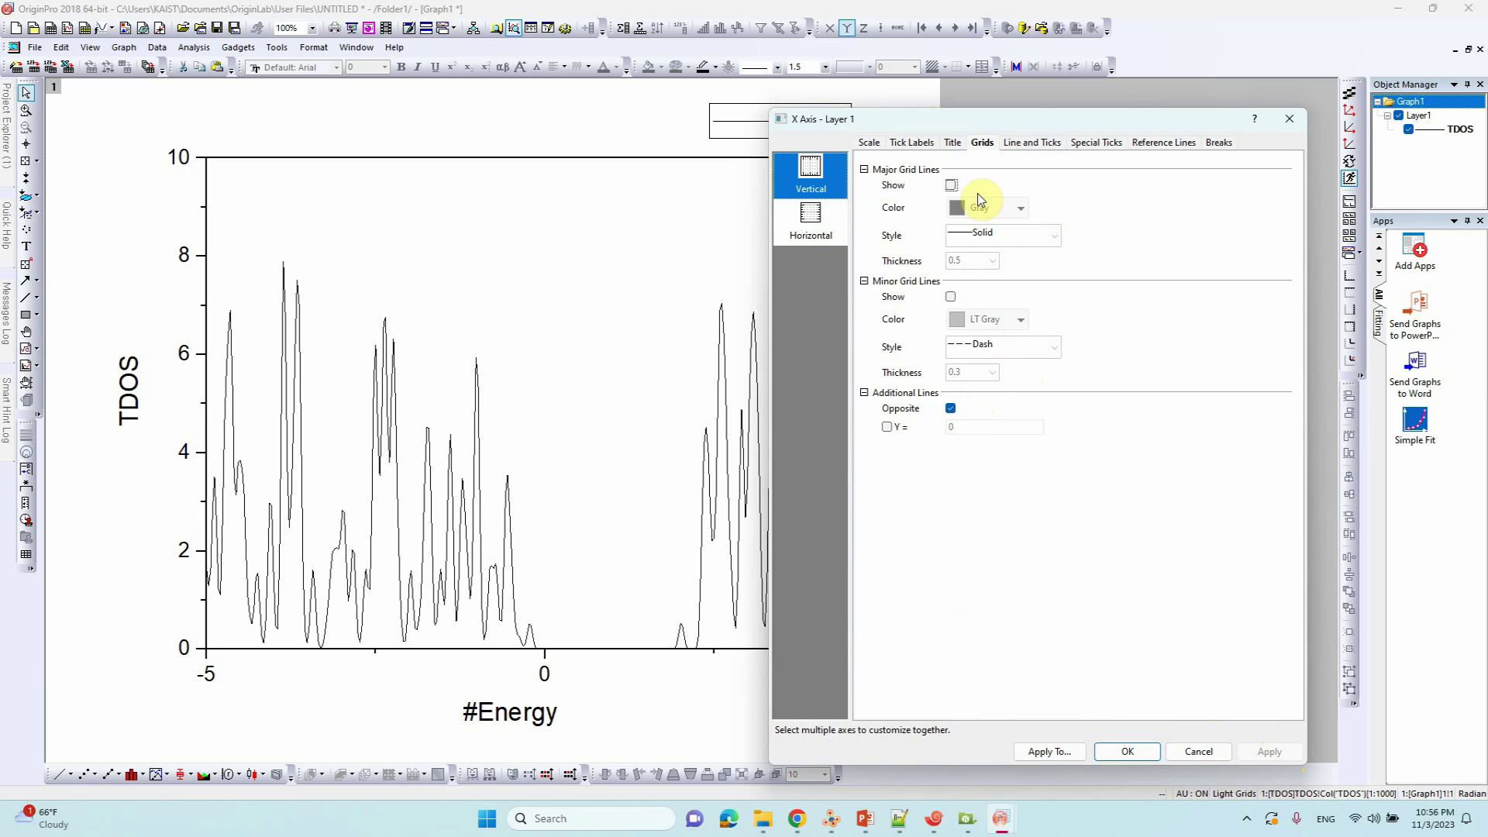
# - Change the line thickness of the TDOS graph's axes and apply it
pyautogui.click(1033, 142)
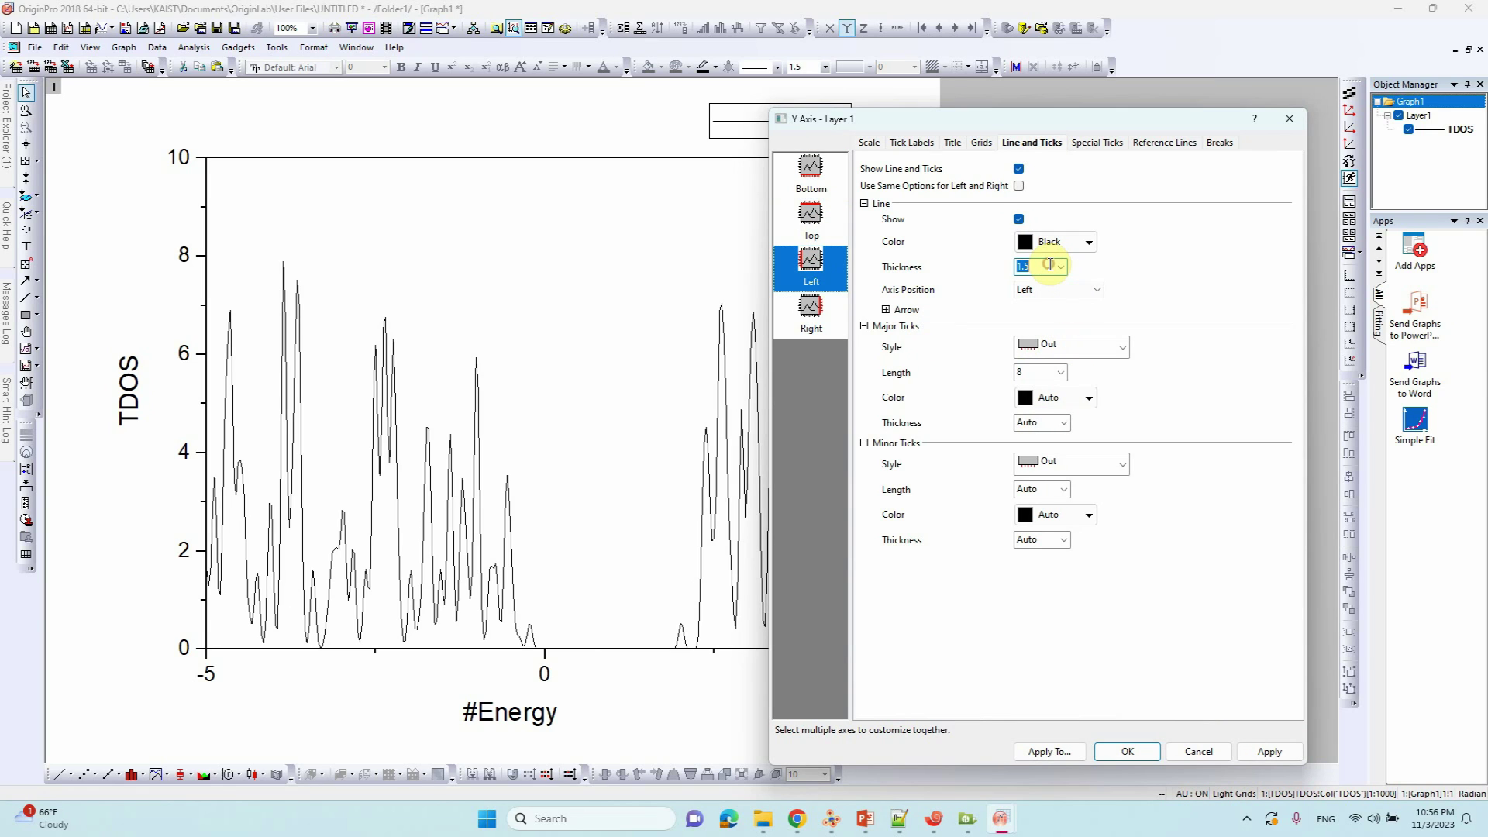
pyautogui.click(1268, 751)
pyautogui.click(1145, 749)
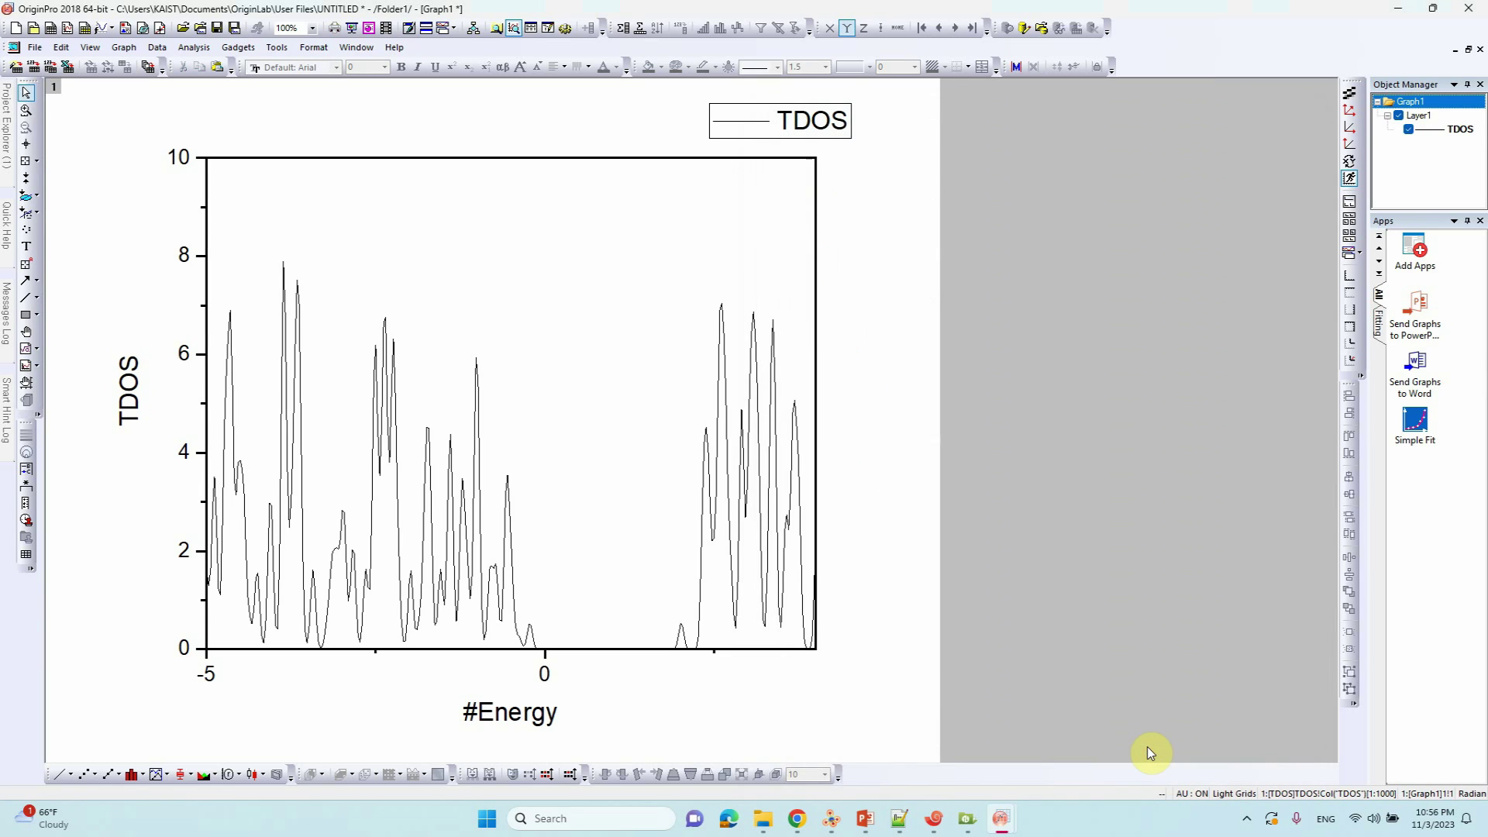
# - Set the TDOS curve's line width to 2 and its color to Blue
pyautogui.doubleClick(736, 493)
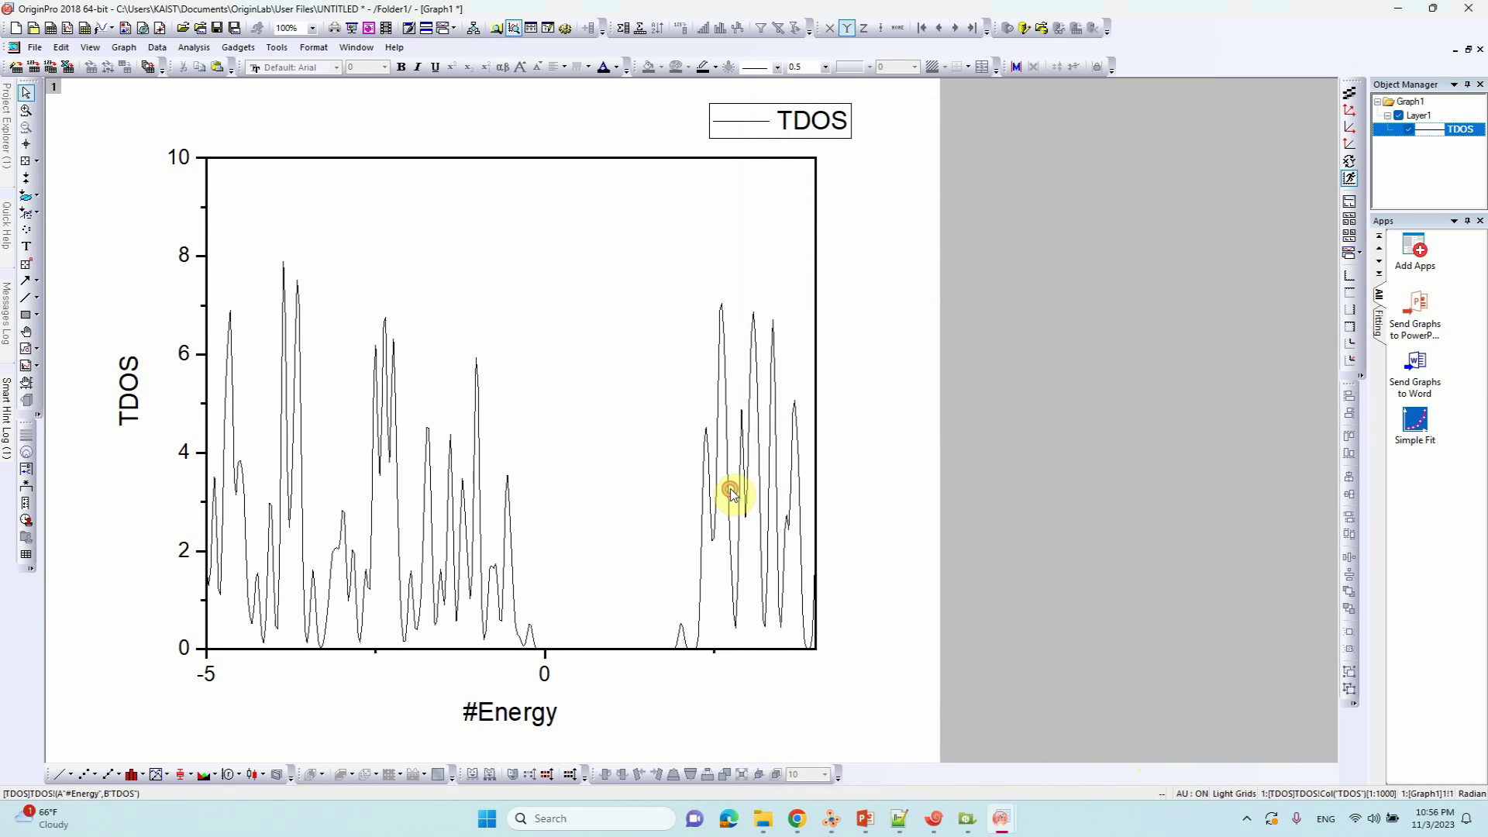
pyautogui.doubleClick(726, 258)
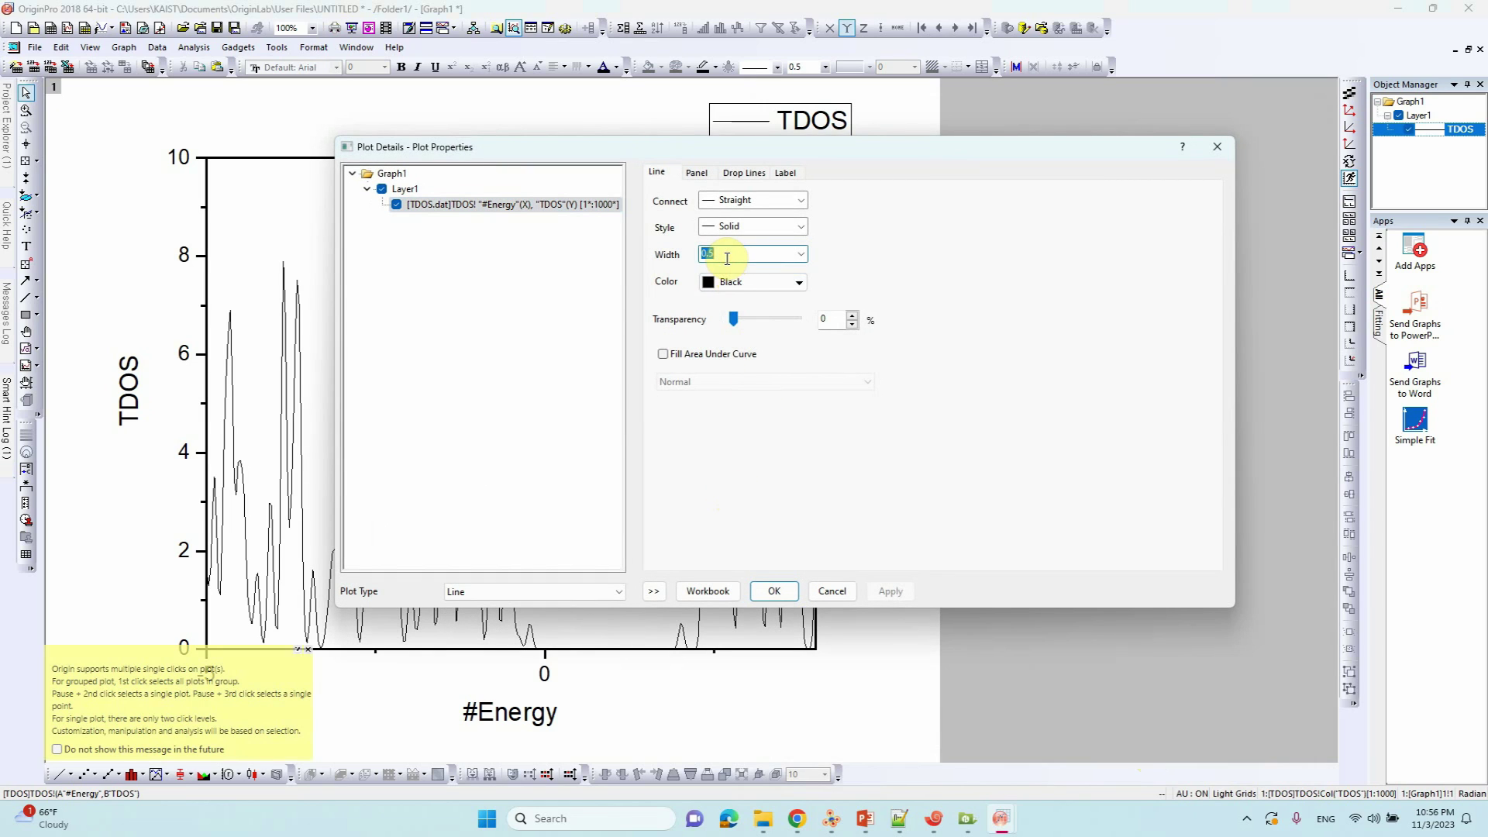
pyautogui.click(750, 289)
pyautogui.click(757, 324)
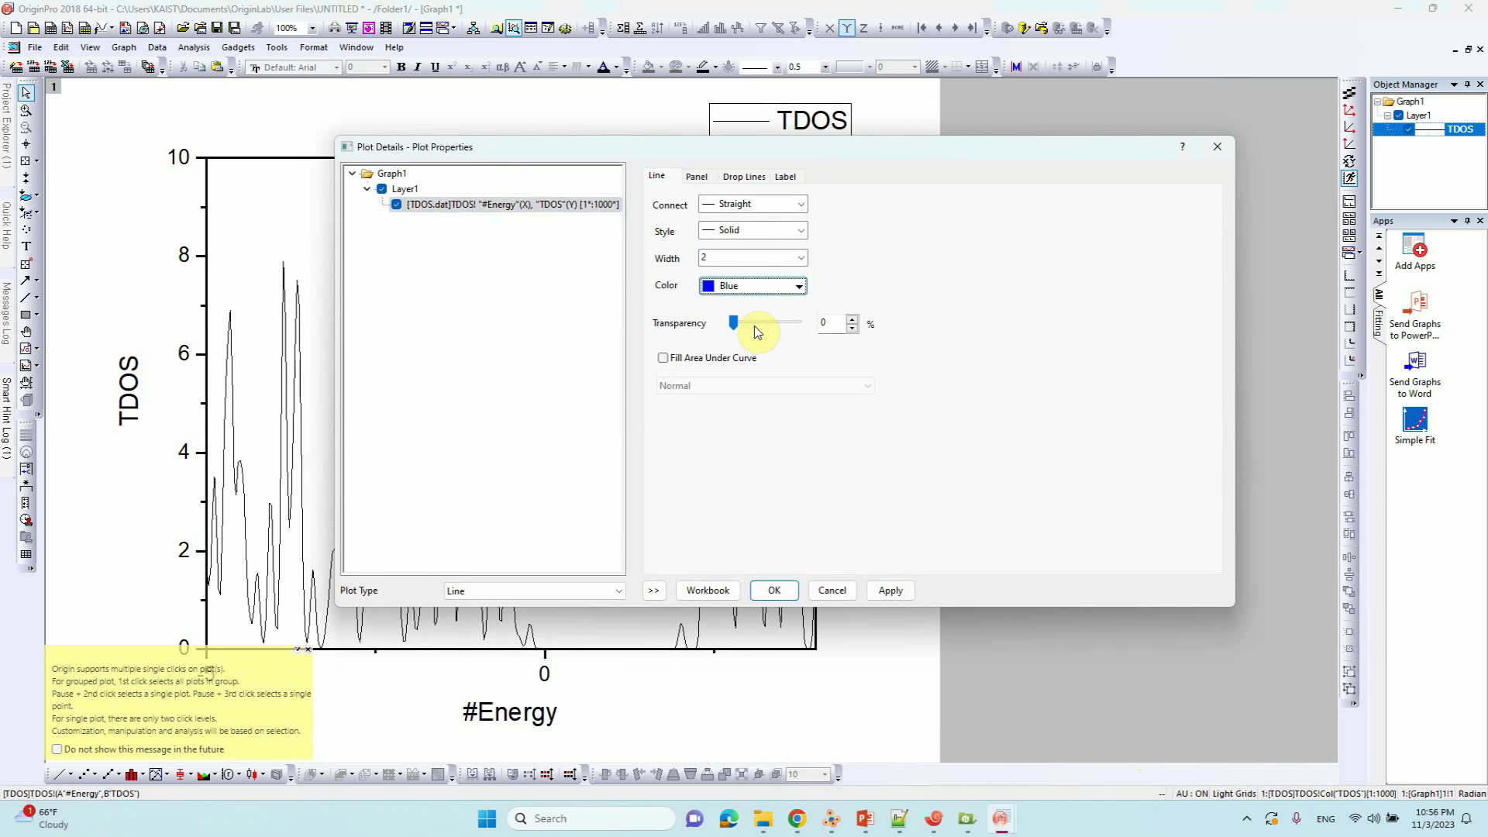
pyautogui.click(891, 589)
pyautogui.click(772, 589)
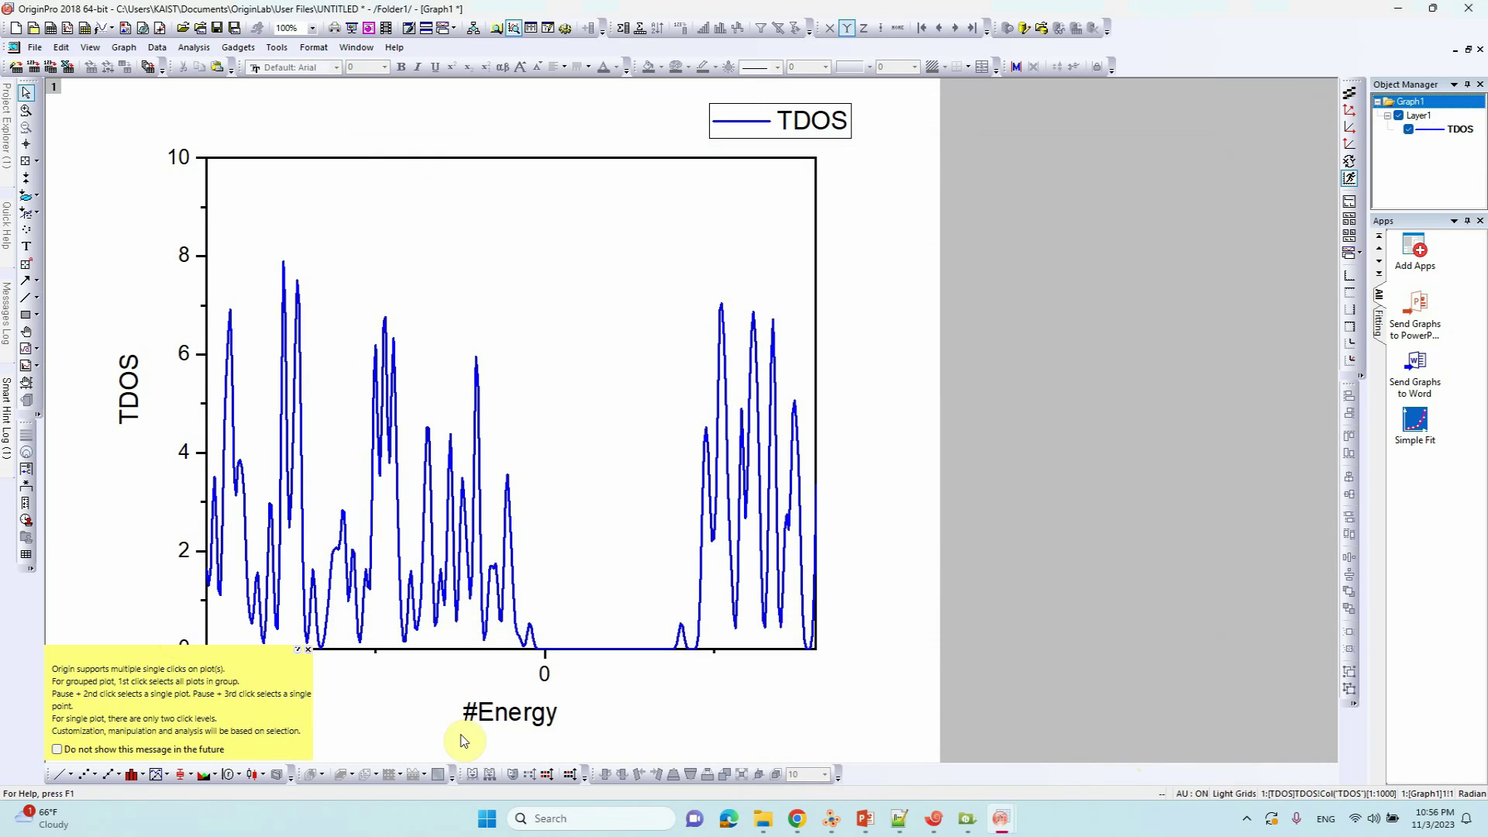
# - Move the TDOS graph's X axis title slightly up toward the axis
pyautogui.click(469, 707)
pyautogui.moveTo(481, 707); pyautogui.dragTo(481, 698)
pyautogui.click(543, 682)
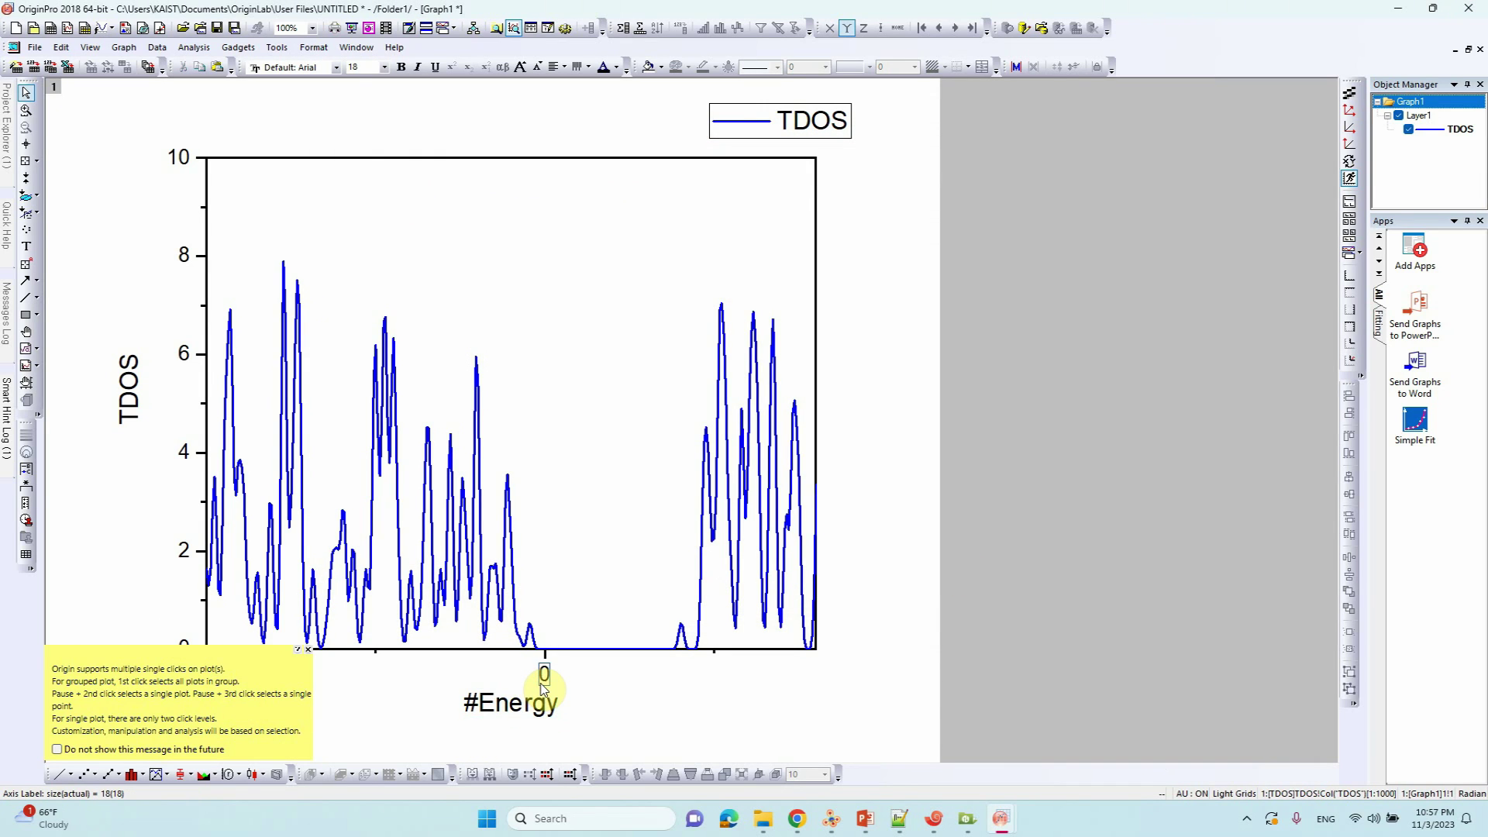
pyautogui.press('Delete')
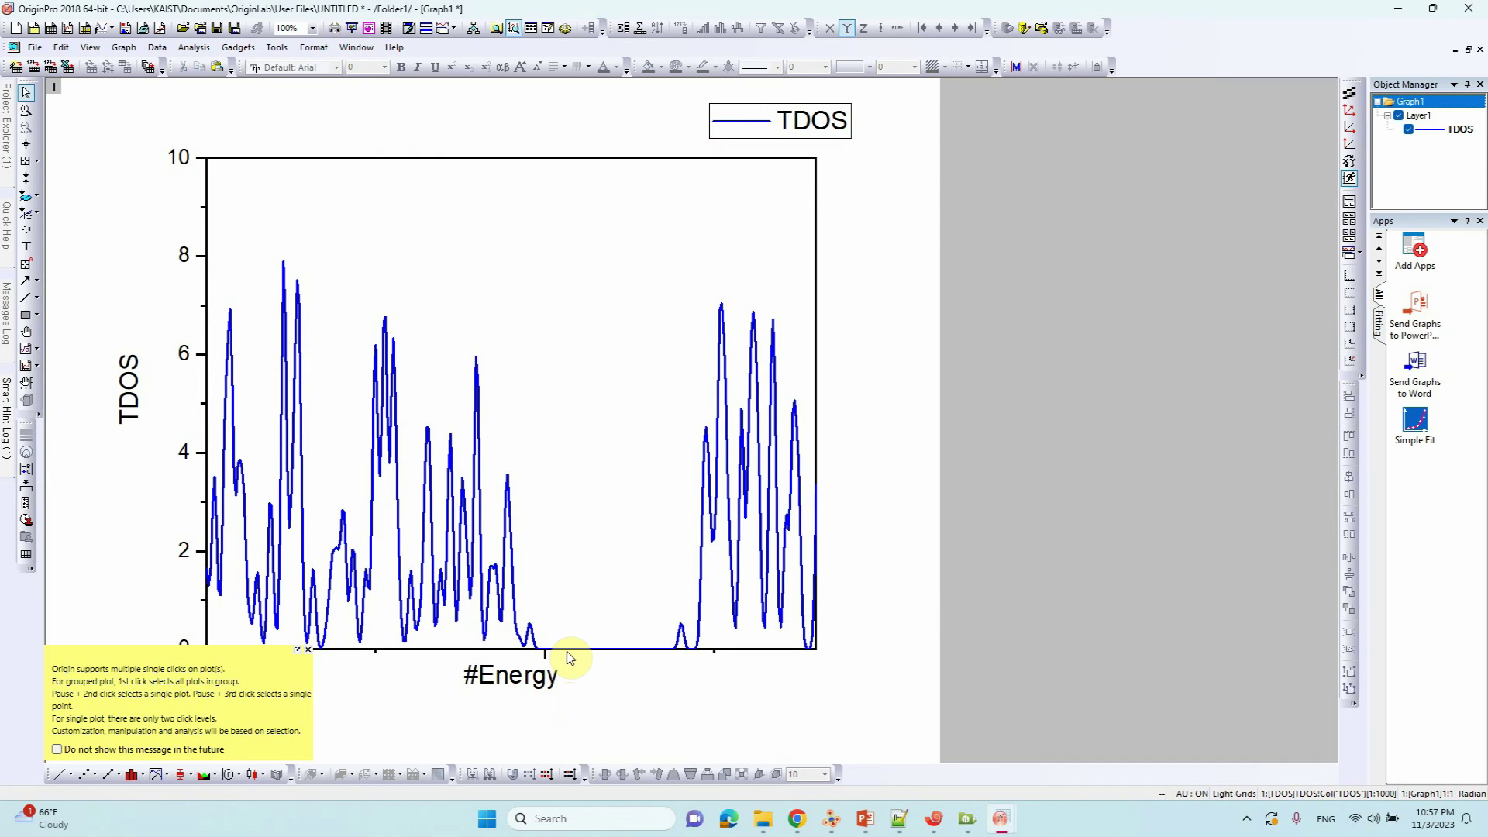
pyautogui.hotkey('ctrl', 'z')
# - Set the major tick increment of the TDOS graph's X axis to 1
pyautogui.click(308, 650)
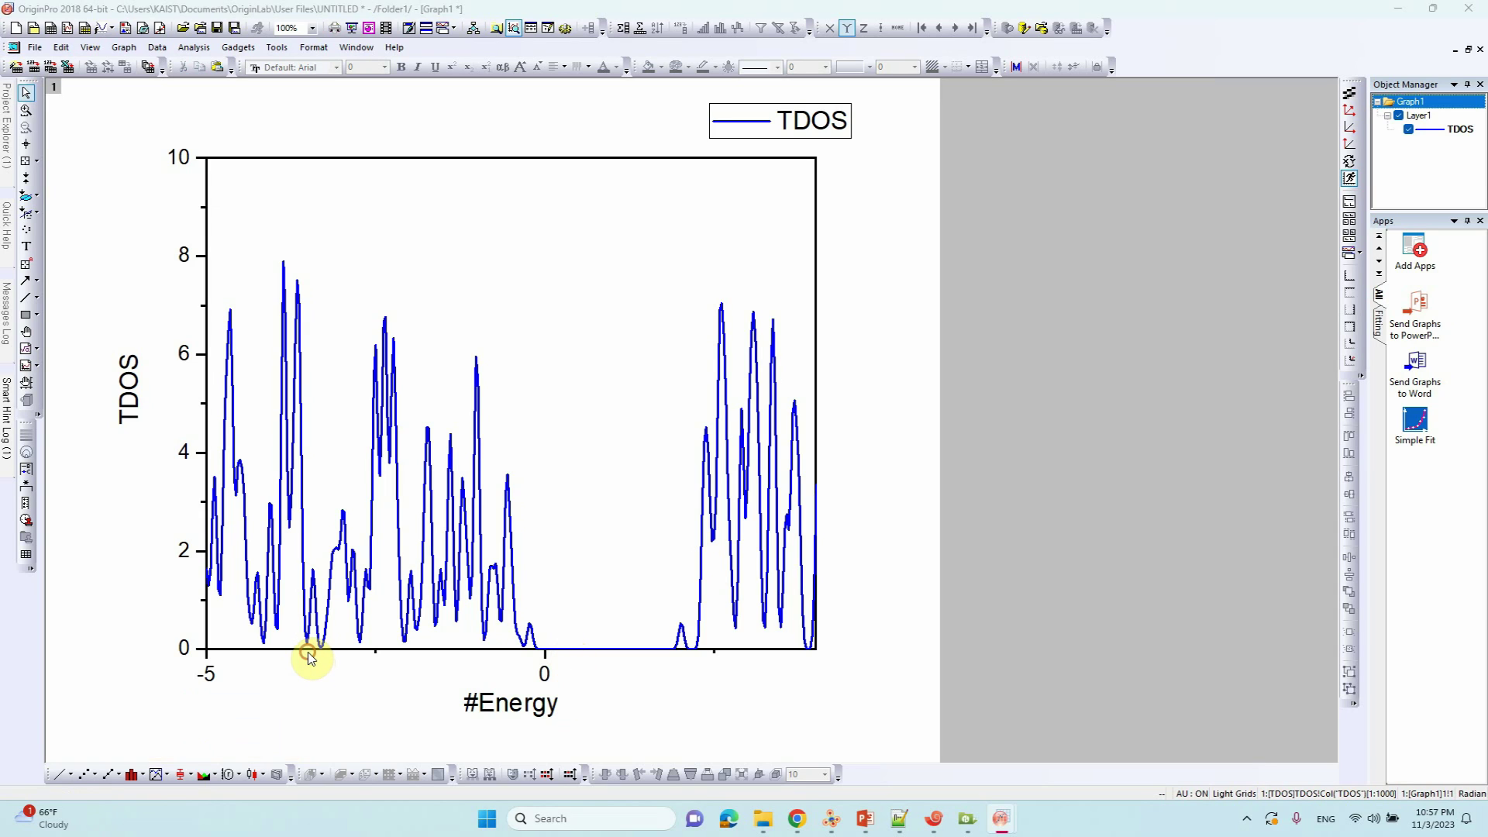
pyautogui.click(345, 658)
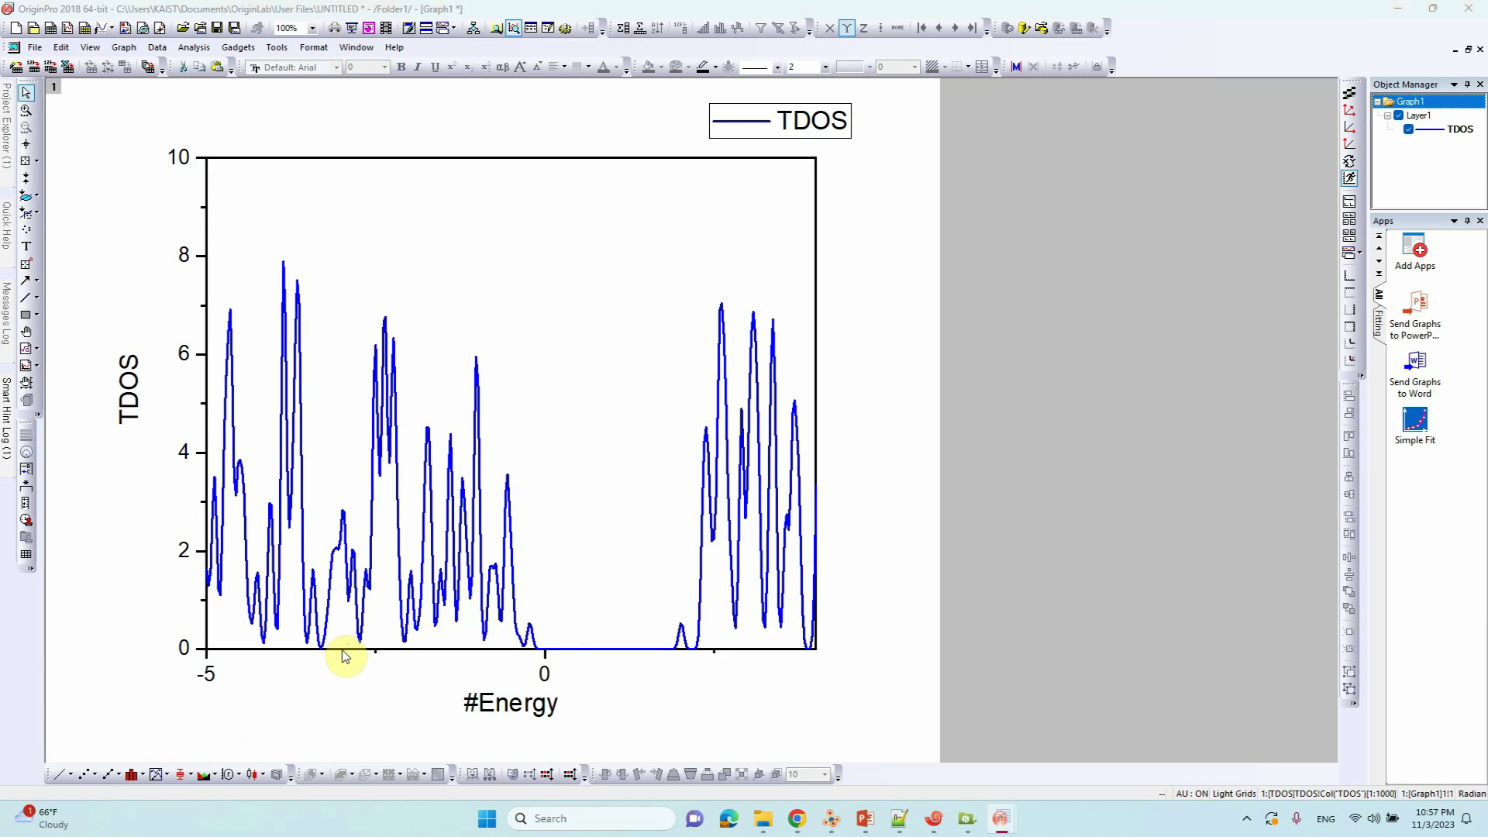
pyautogui.doubleClick(345, 659)
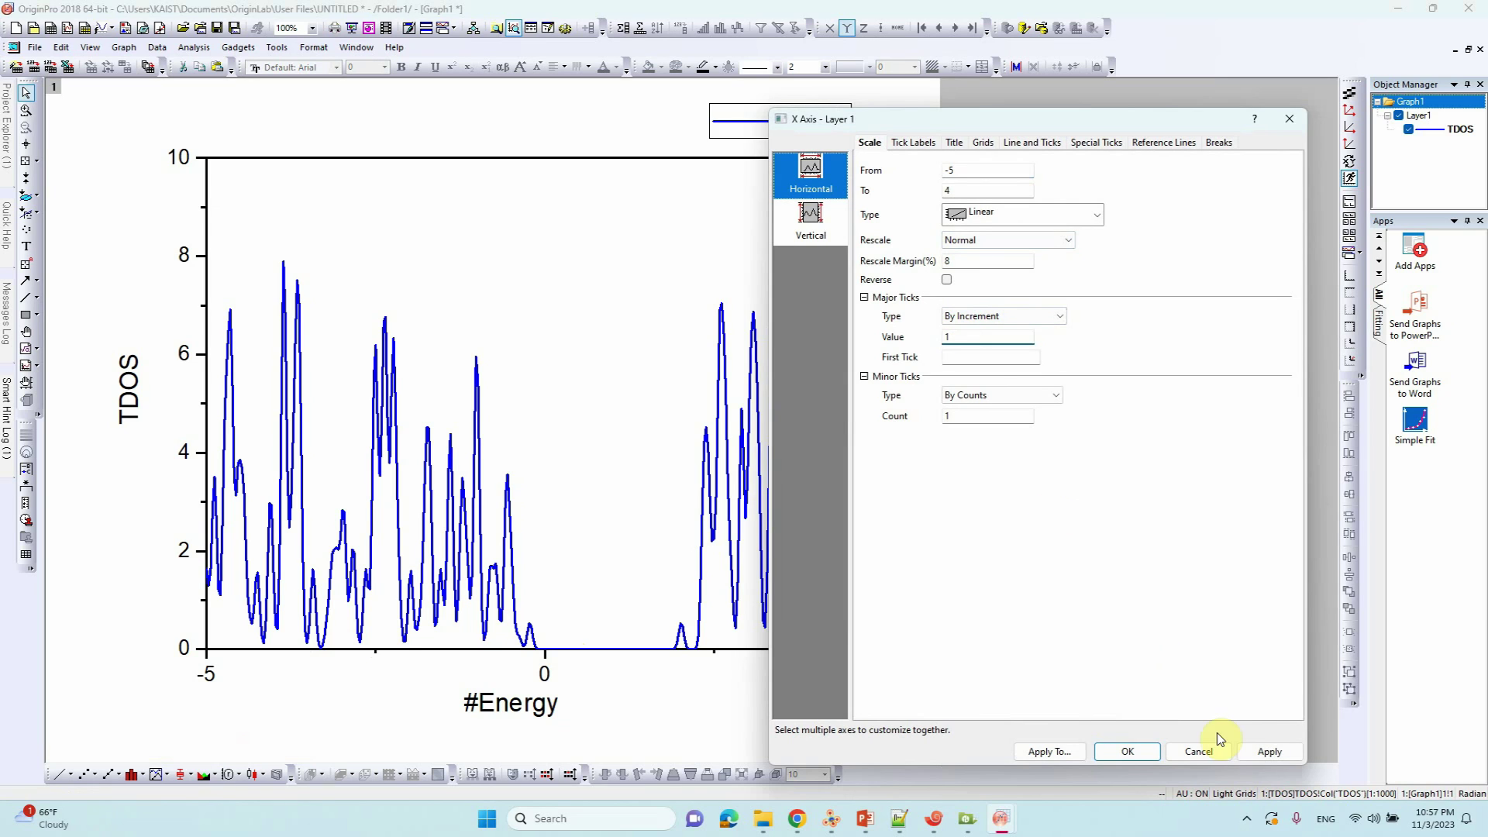
pyautogui.click(1265, 751)
pyautogui.click(1128, 751)
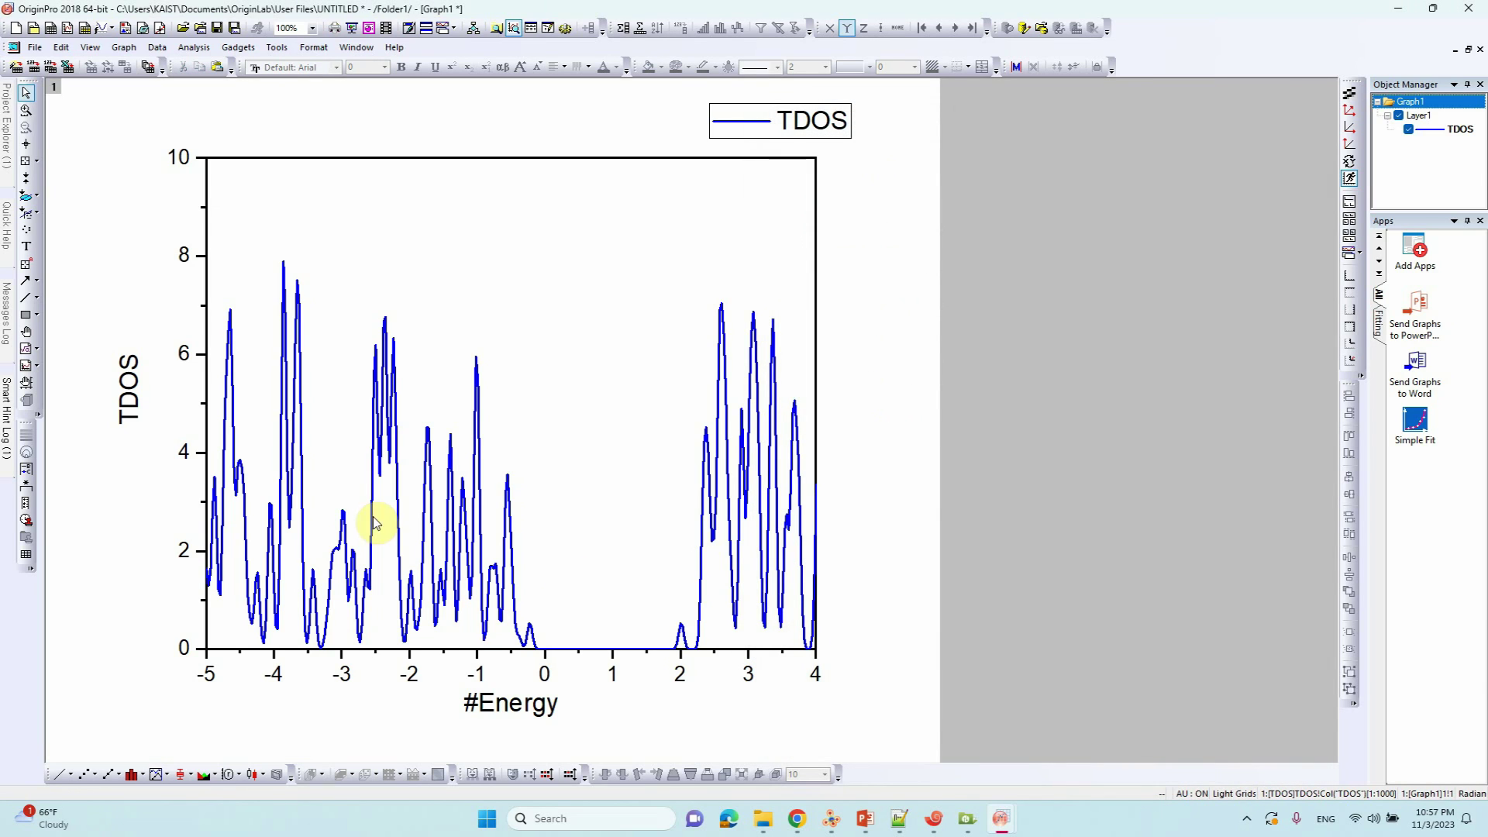
# - Set the major tick increment of the TDOS graph's Y axis to 1
pyautogui.doubleClick(209, 452)
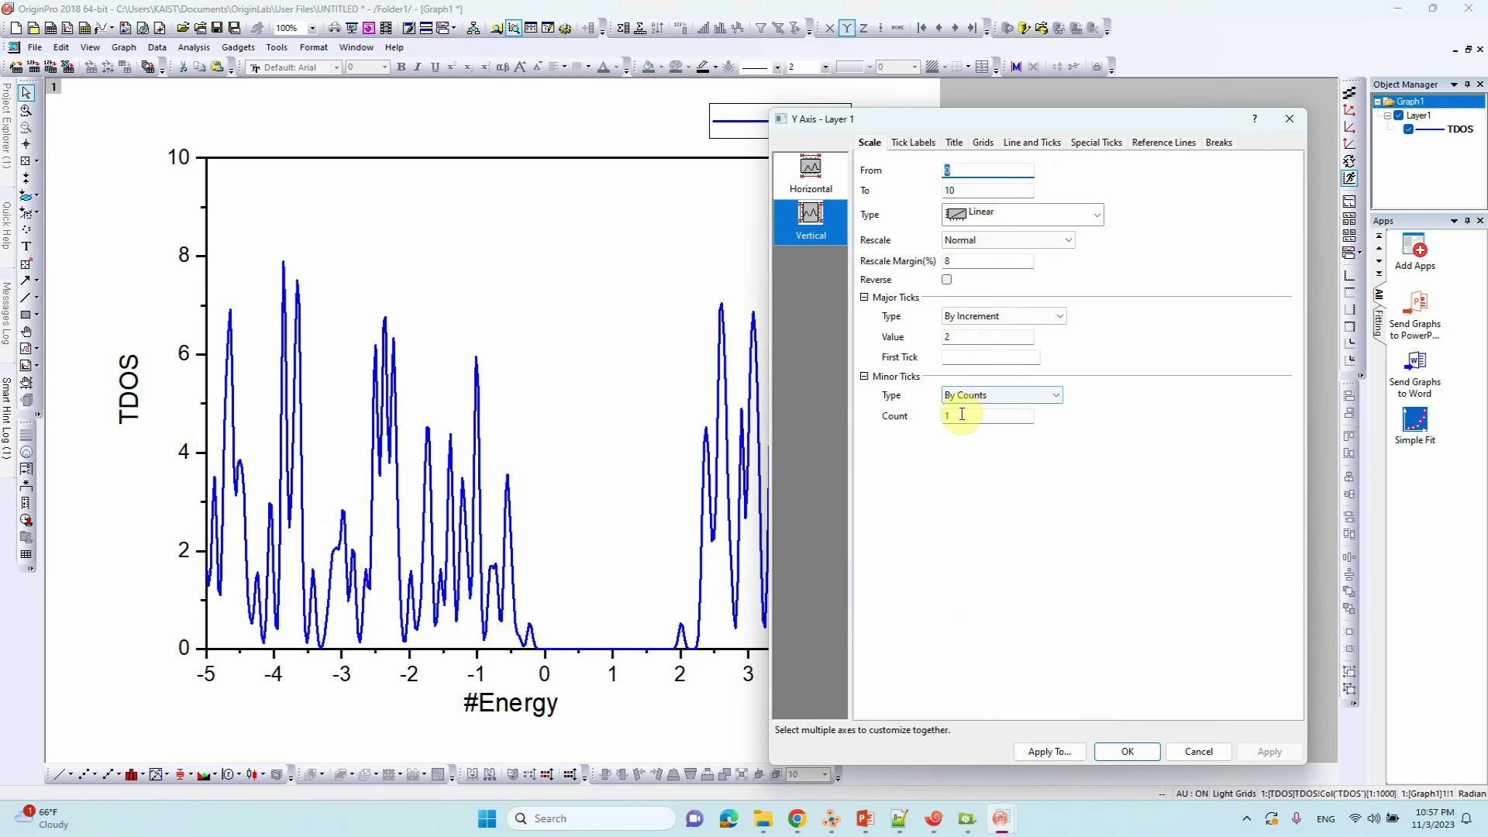
pyautogui.write('1')
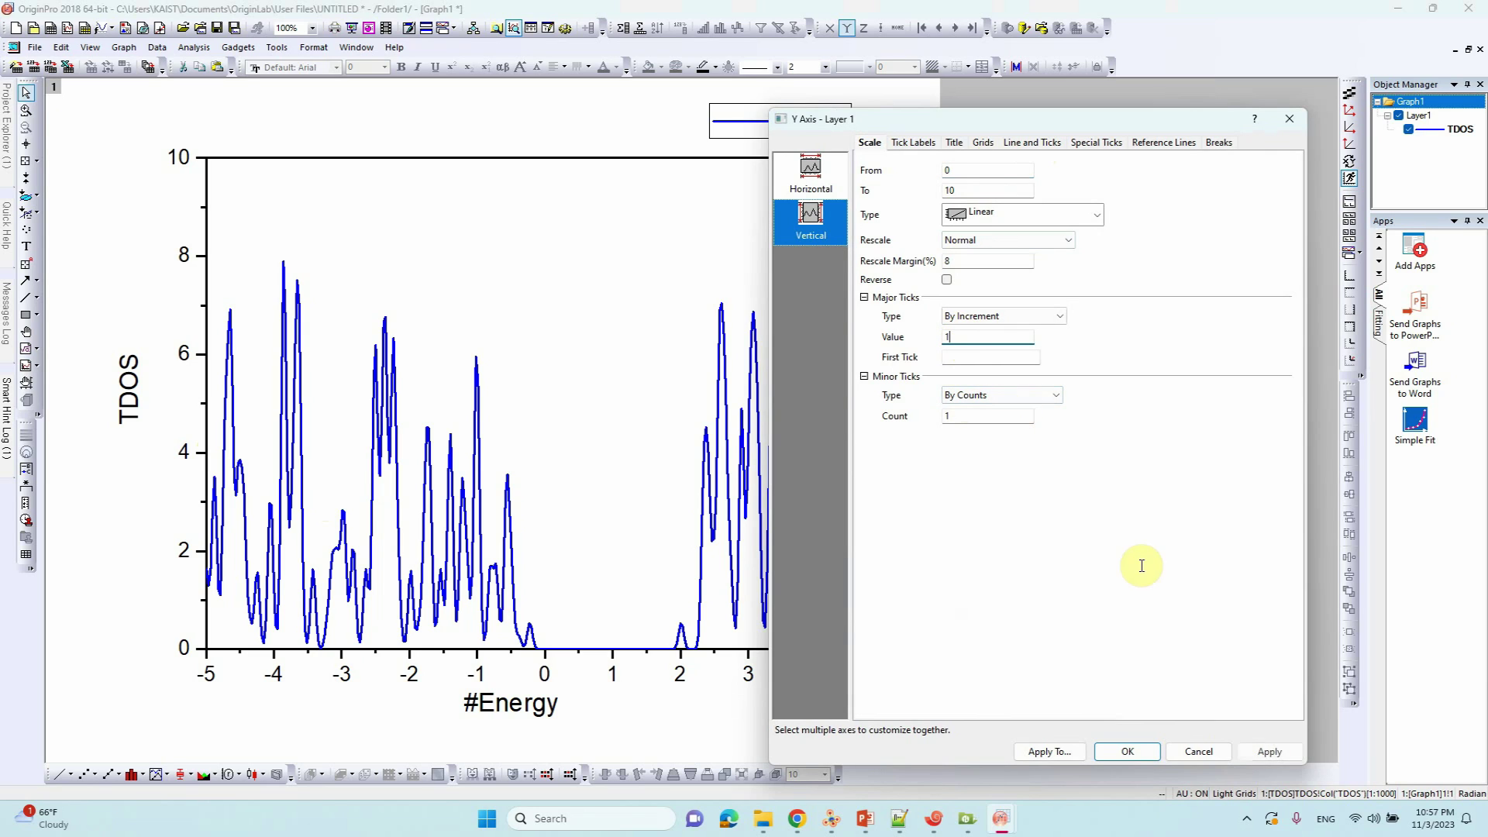
pyautogui.click(1128, 751)
# - Format the tick labels of both the Y and X axes as bold at font size 22
pyautogui.click(186, 357)
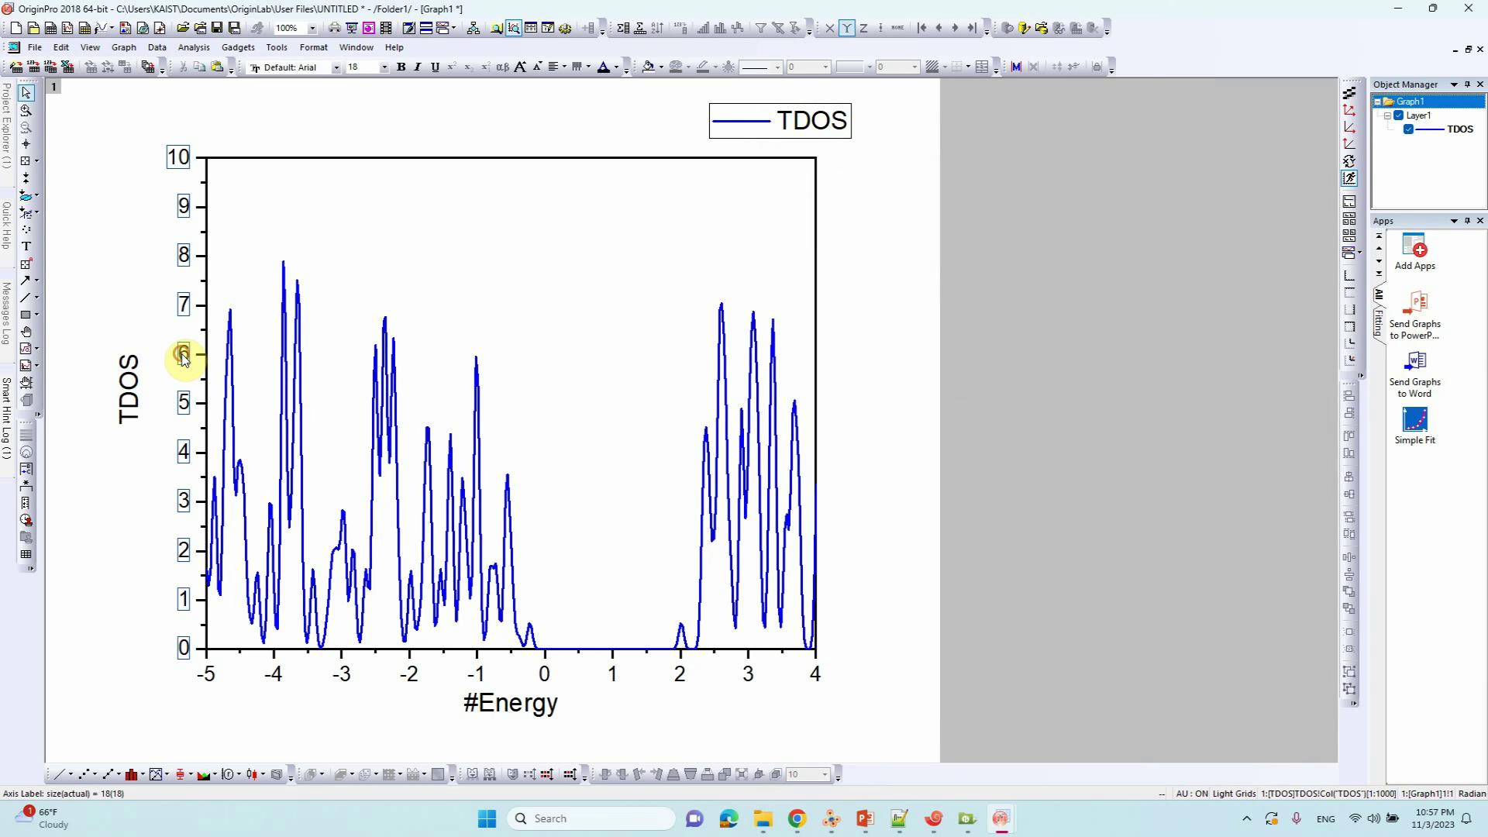
pyautogui.click(385, 67)
pyautogui.click(362, 174)
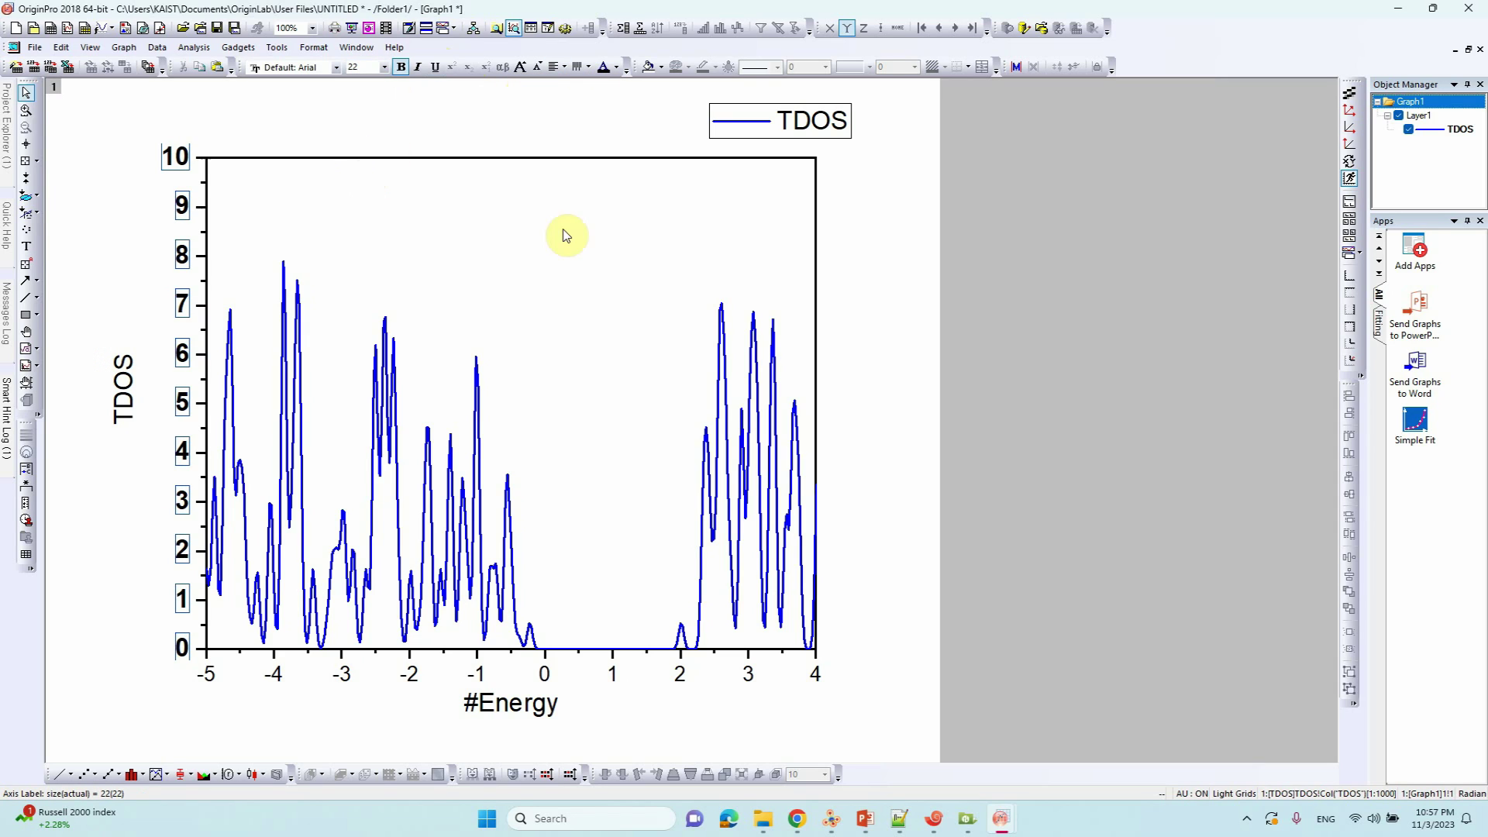
pyautogui.click(612, 674)
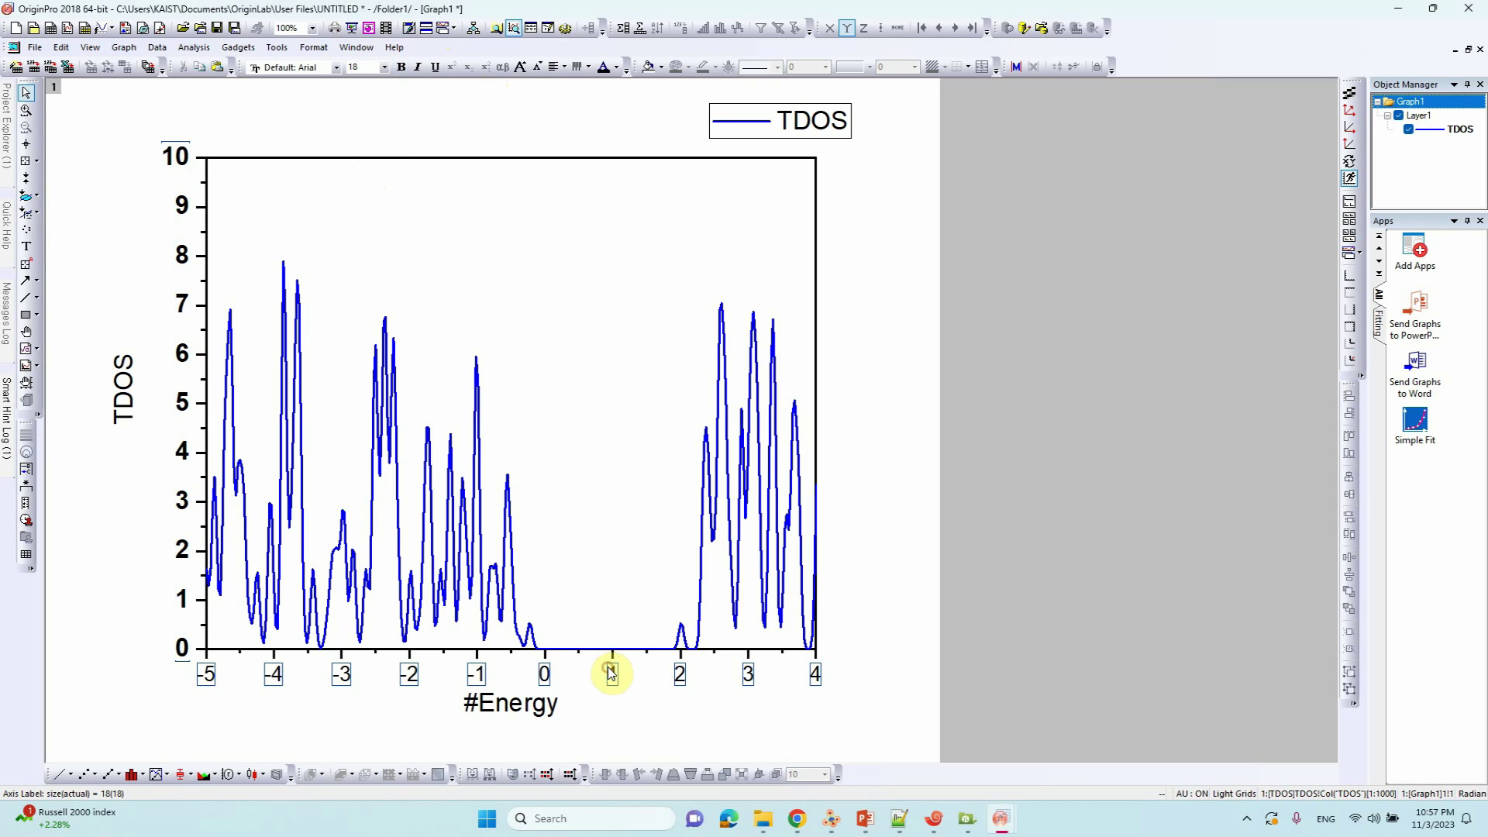
pyautogui.click(385, 67)
pyautogui.click(364, 172)
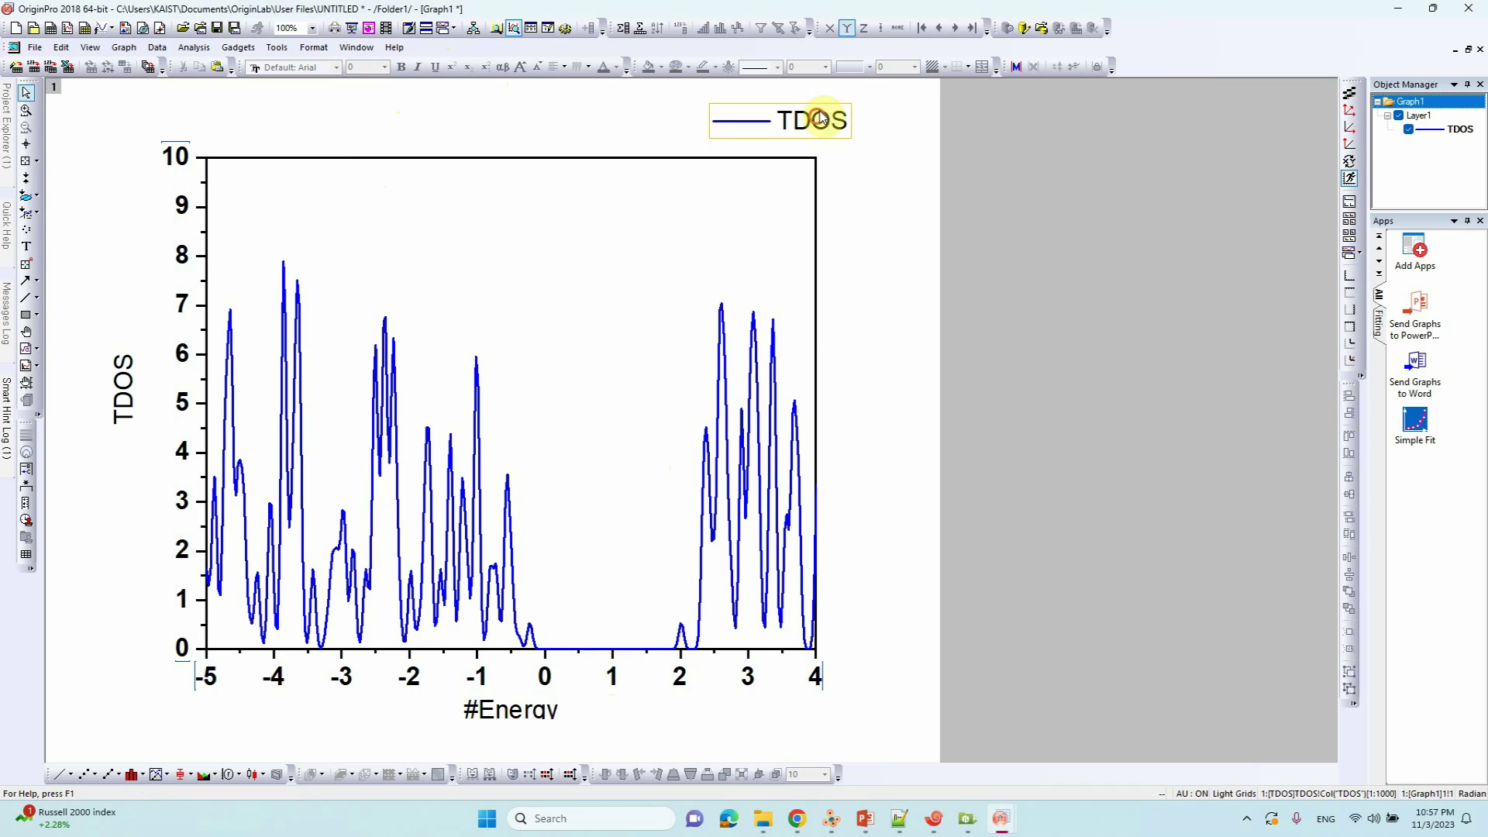
# - Move the legend outside the plot frame, and arrange the TDOS project window beside the PDOS-MoS2-Projected project window
pyautogui.moveTo(807, 117); pyautogui.dragTo(945, 149)
pyautogui.moveTo(1227, 10); pyautogui.dragTo(604, 113)
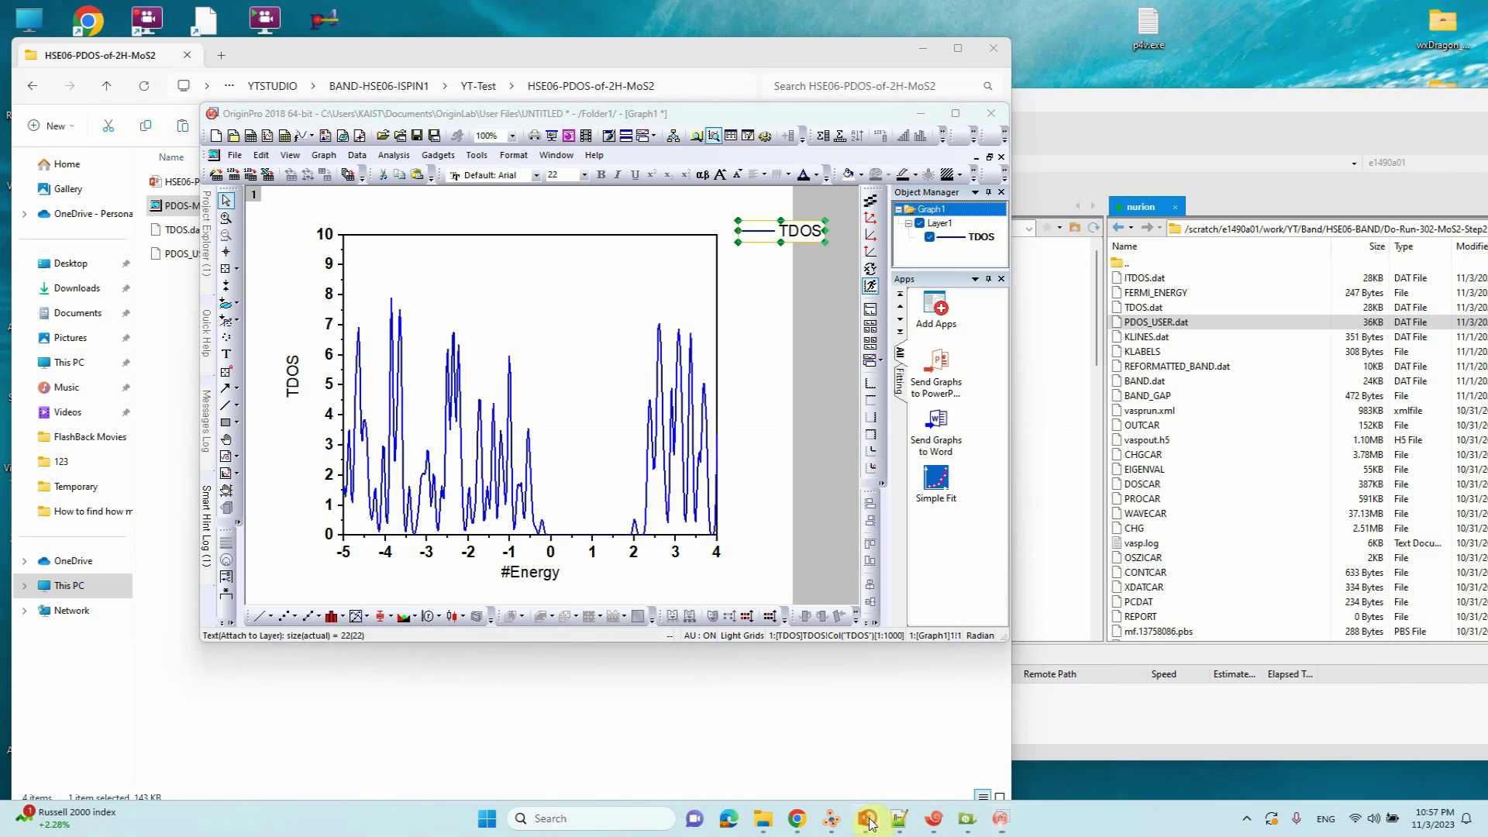
pyautogui.click(866, 820)
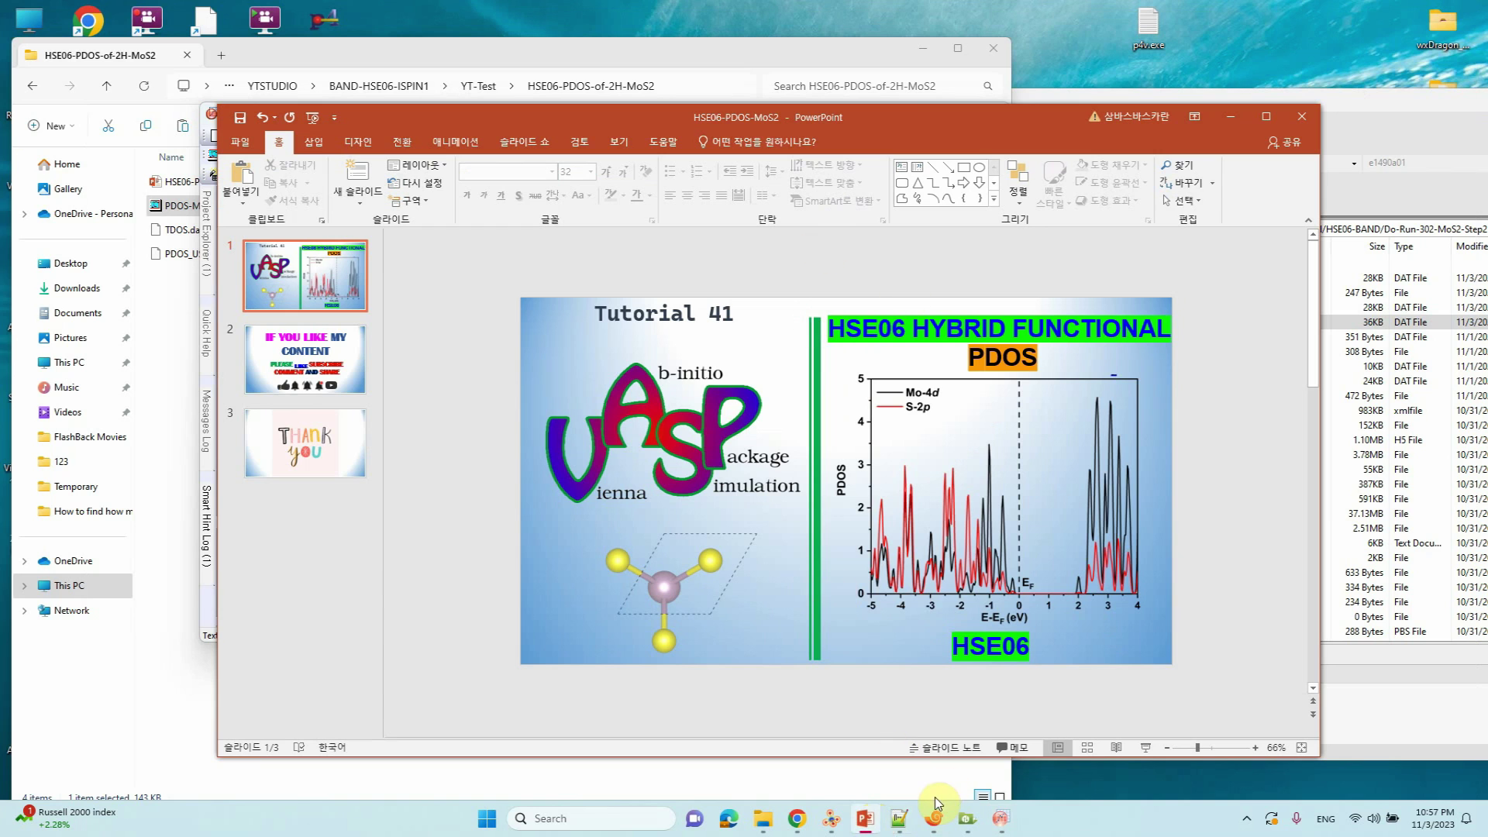
pyautogui.click(902, 820)
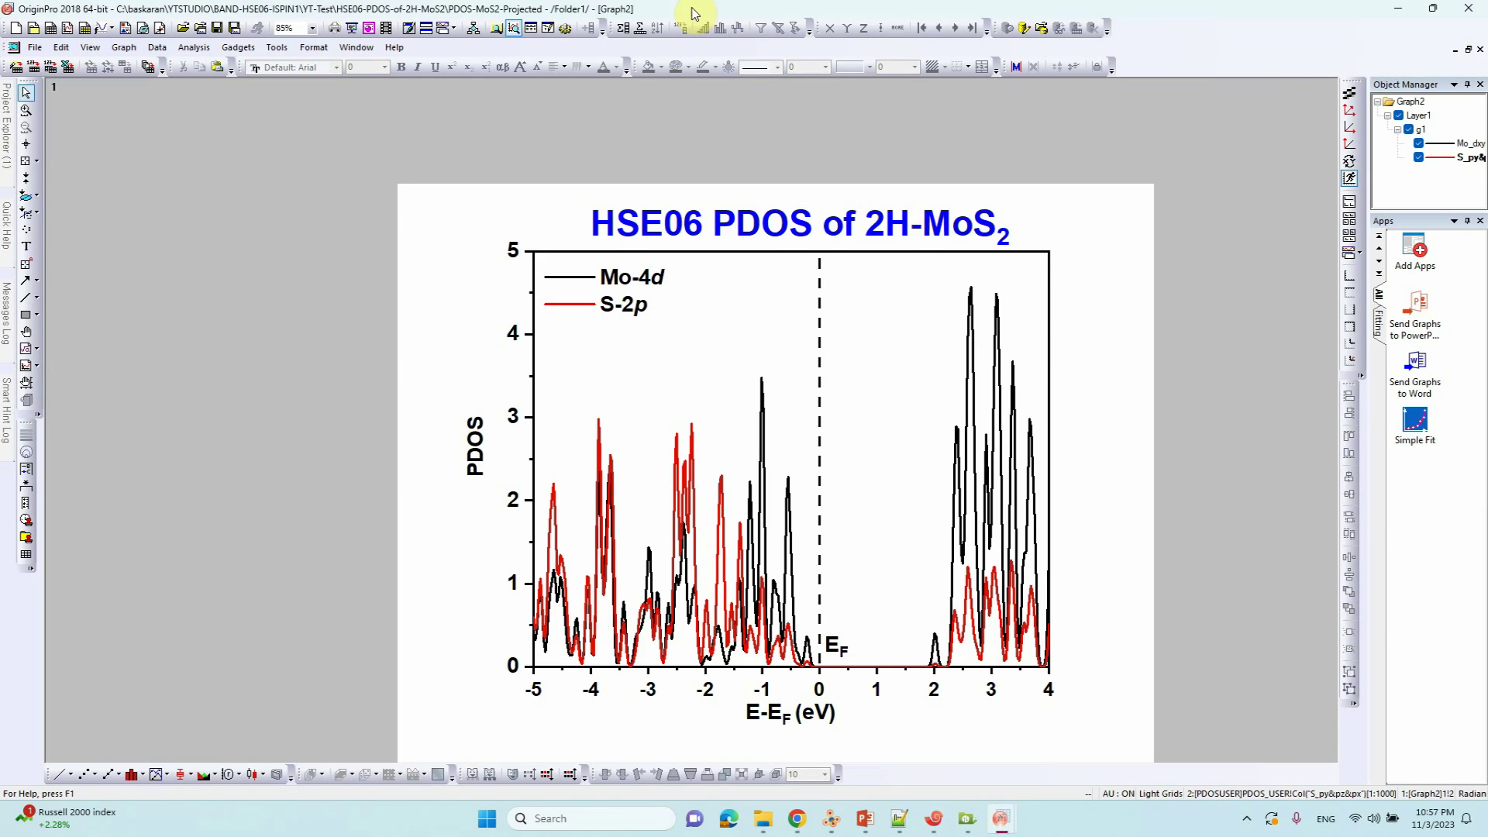
pyautogui.moveTo(694, 13); pyautogui.dragTo(1200, 125)
# - Replace the TDOS graph's X axis title with the E-EF (eV) title copied from the PDOS graph
pyautogui.click(1283, 593)
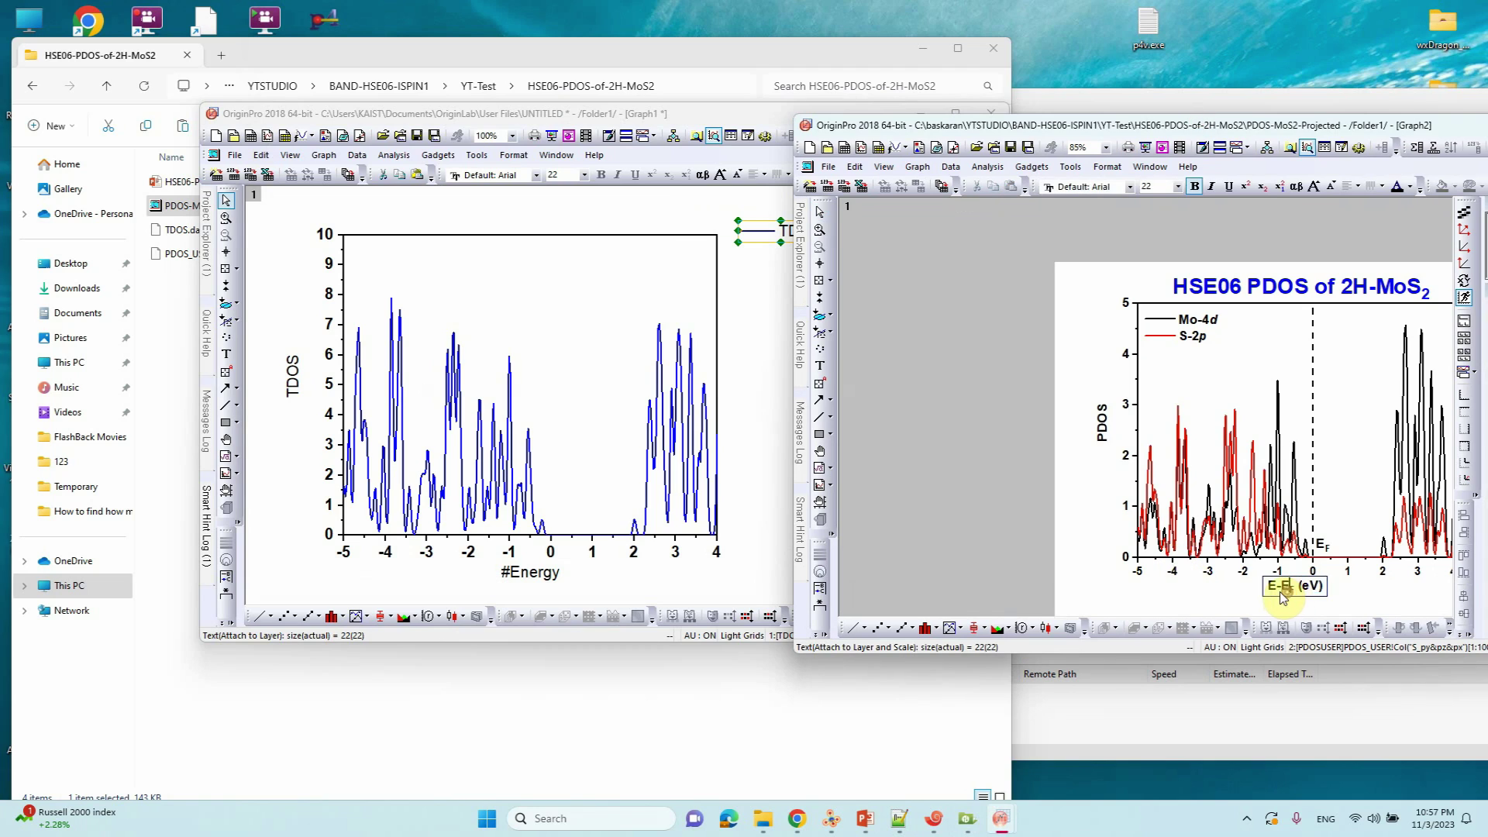
pyautogui.doubleClick(535, 574)
pyautogui.doubleClick(514, 573)
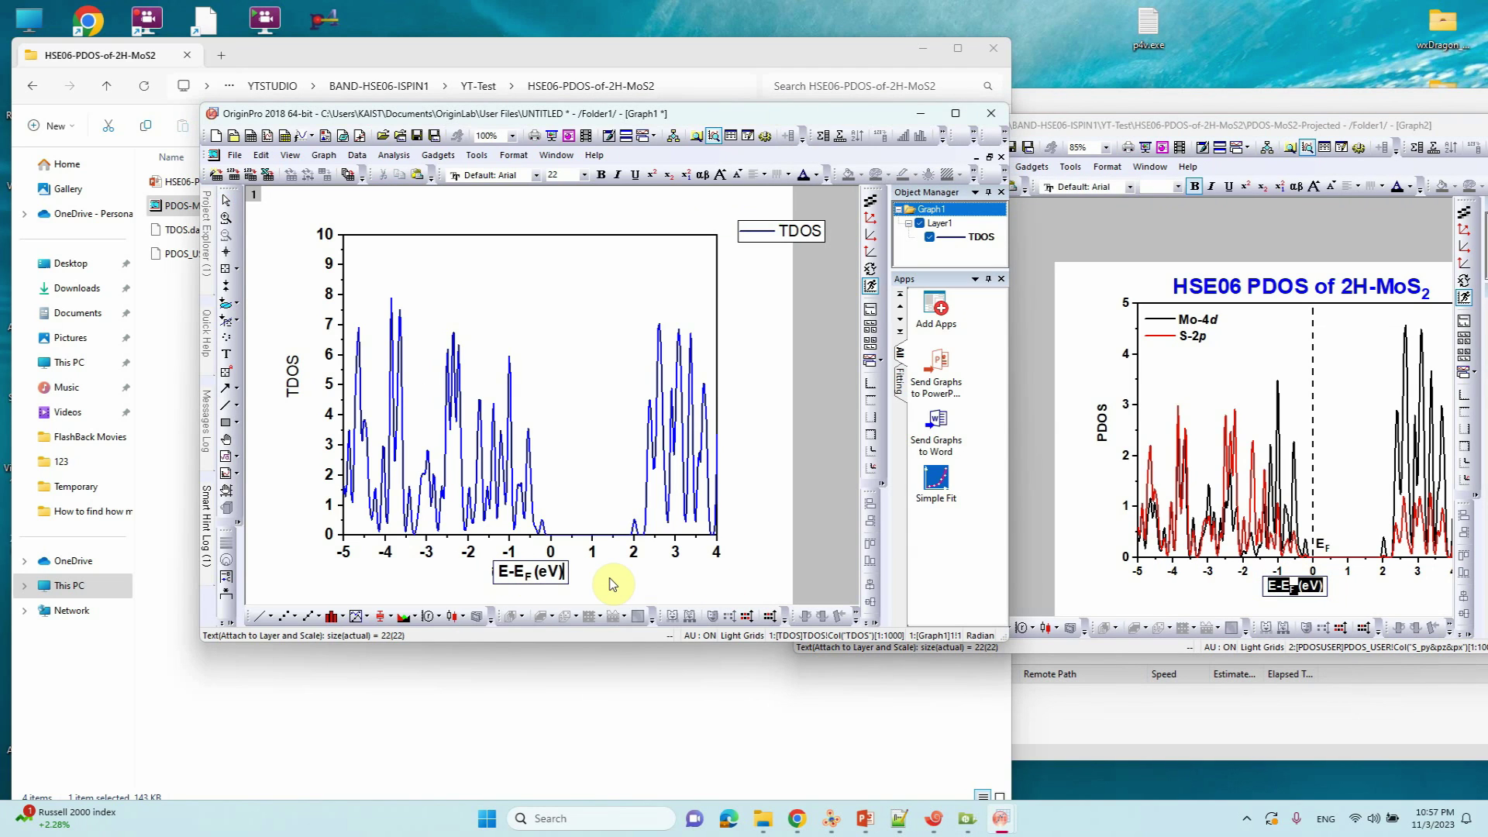
# - Check the PDOS graph's Y axis title, and make the TDOS graph's Y axis title bold to match
pyautogui.click(1102, 431)
pyautogui.click(1102, 432)
pyautogui.doubleClick(1087, 429)
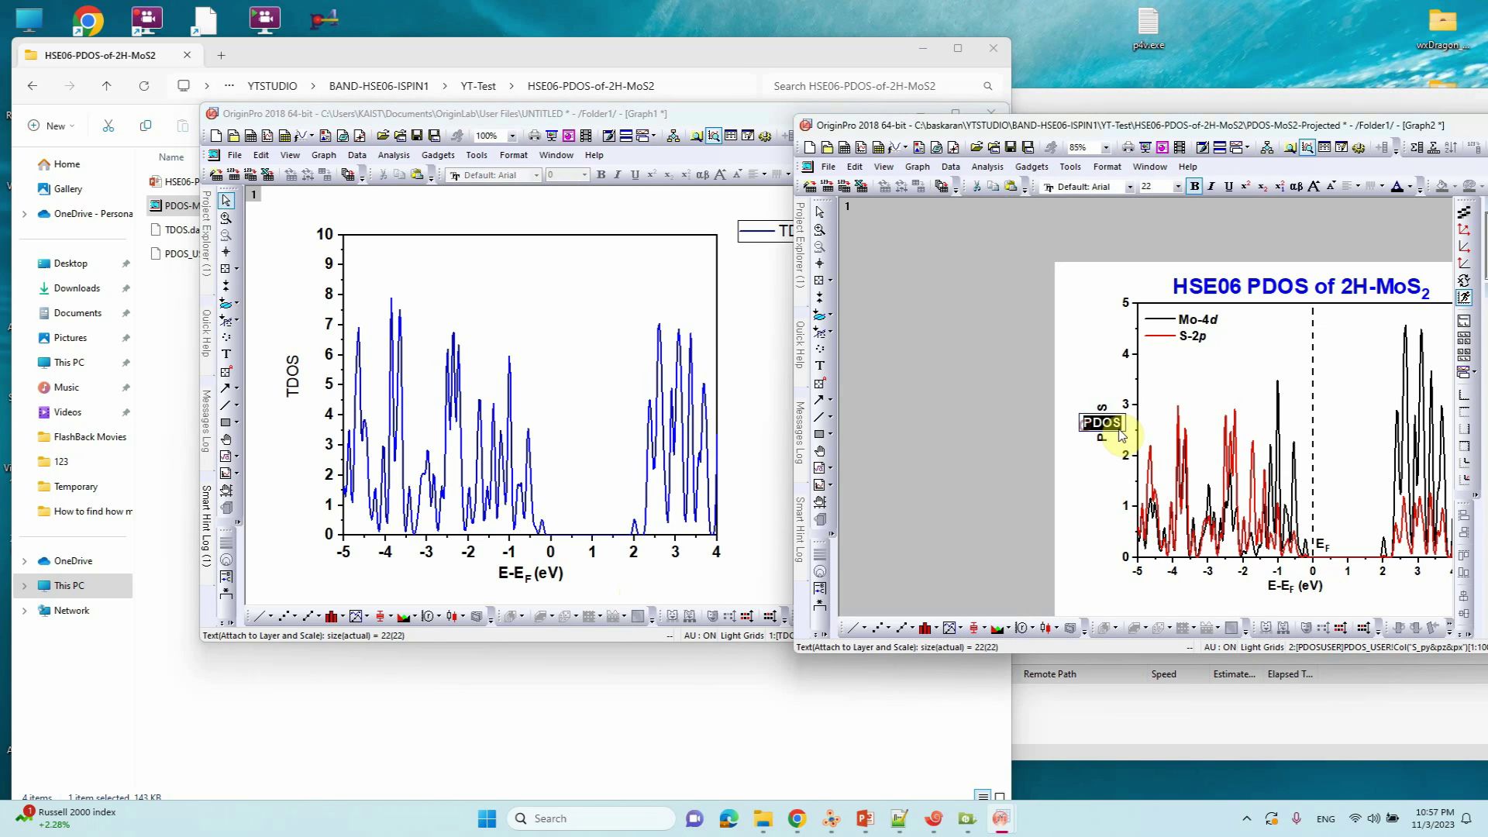
pyautogui.click(306, 393)
pyautogui.click(299, 388)
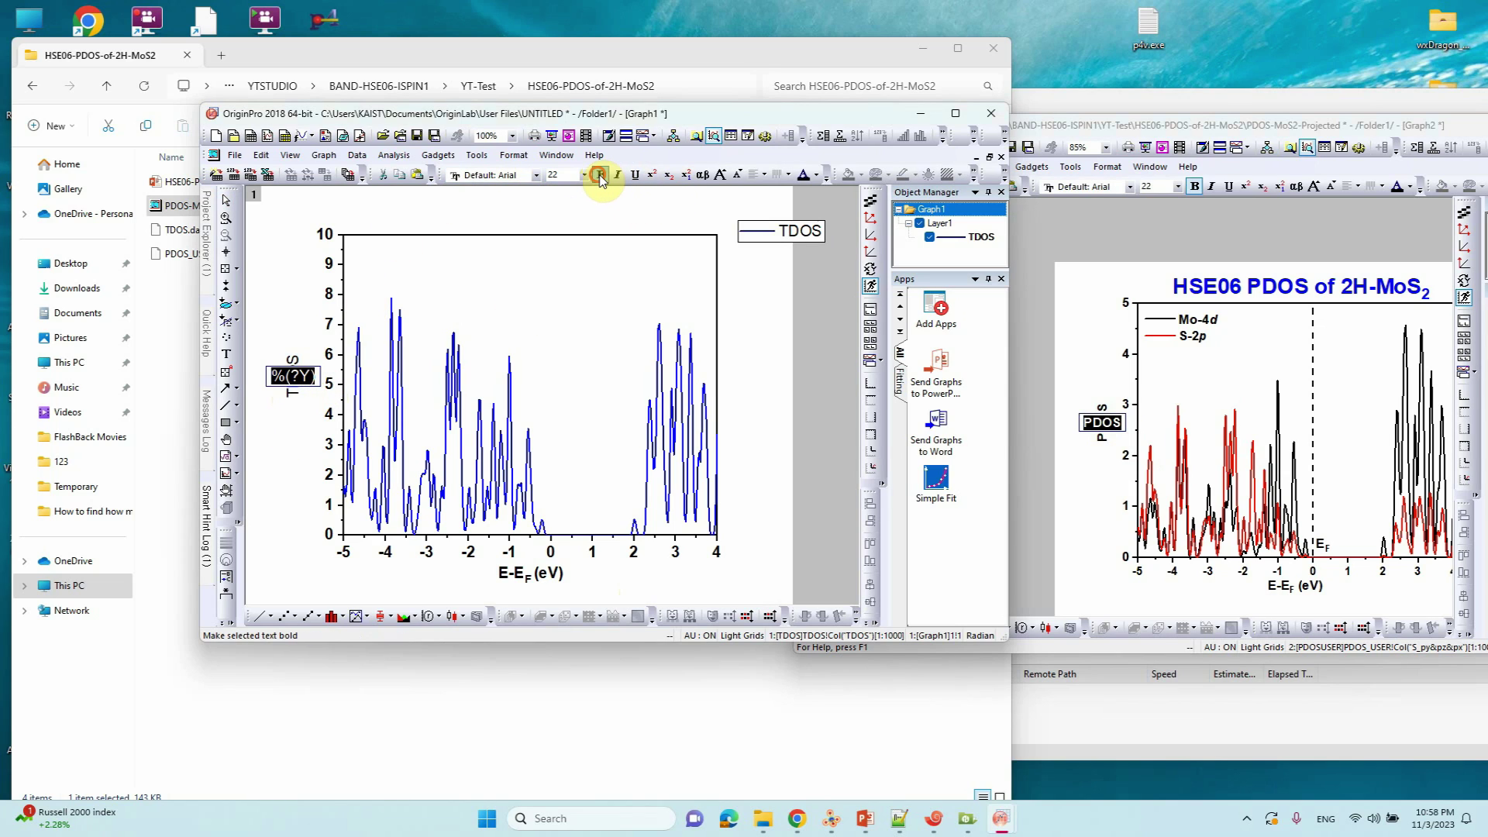
pyautogui.click(601, 319)
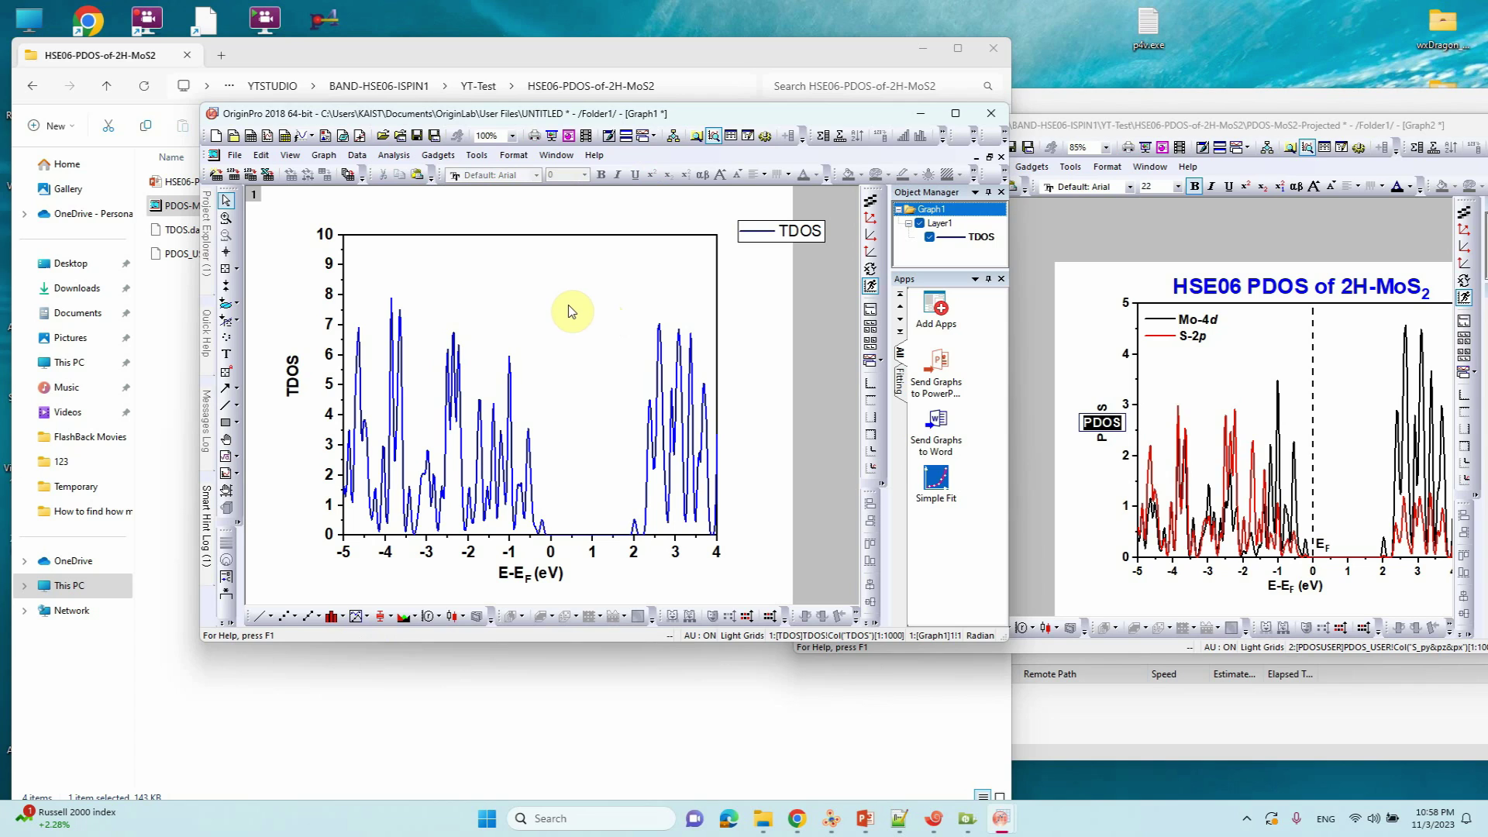
# - Copy the dashed Fermi level line and EF label from the PDOS graph into the TDOS graph, and move the legend inside the frame's upper right corner
pyautogui.click(1319, 497)
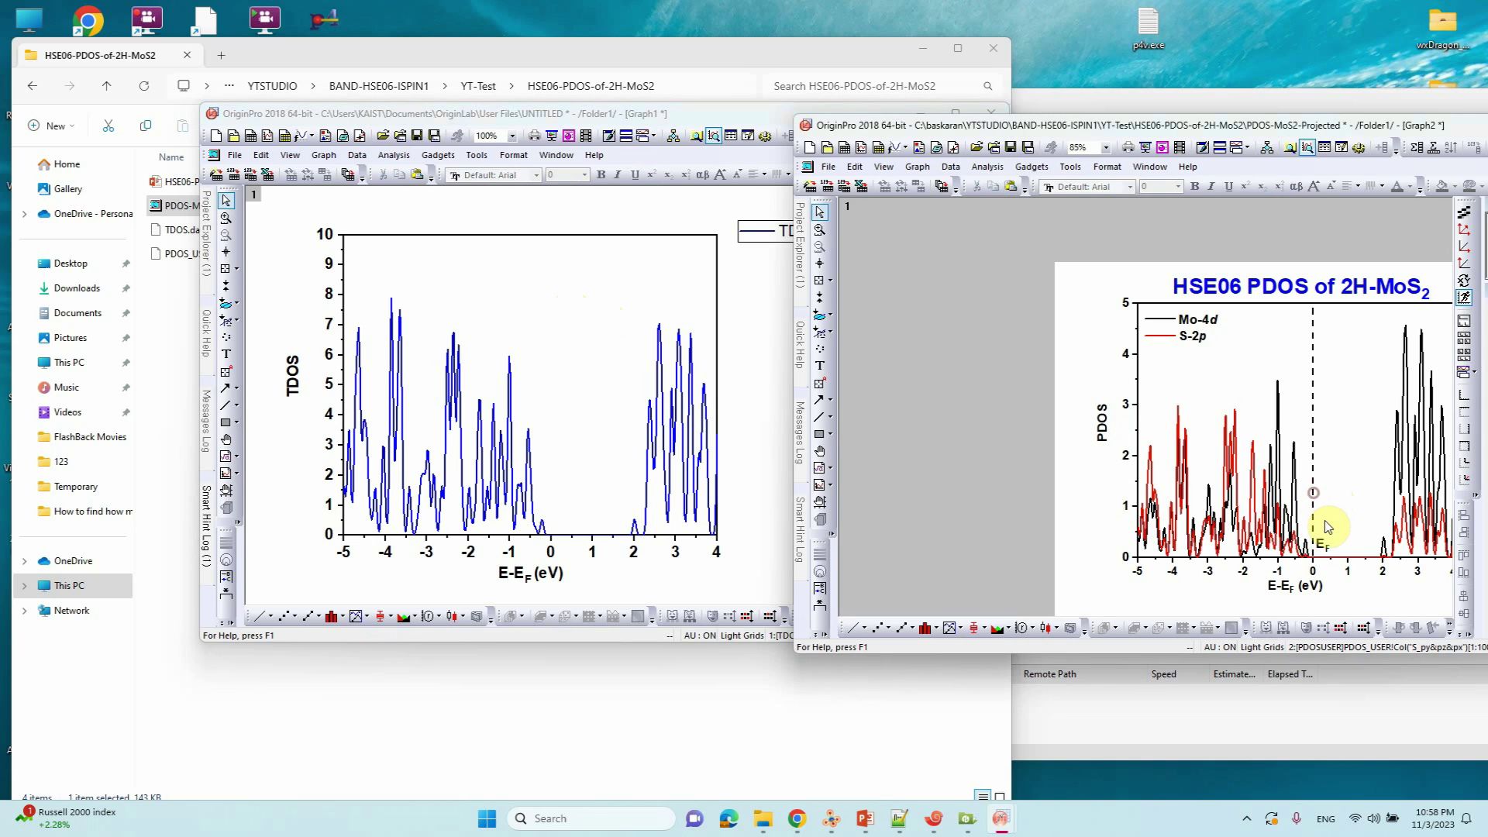
pyautogui.click(1316, 541)
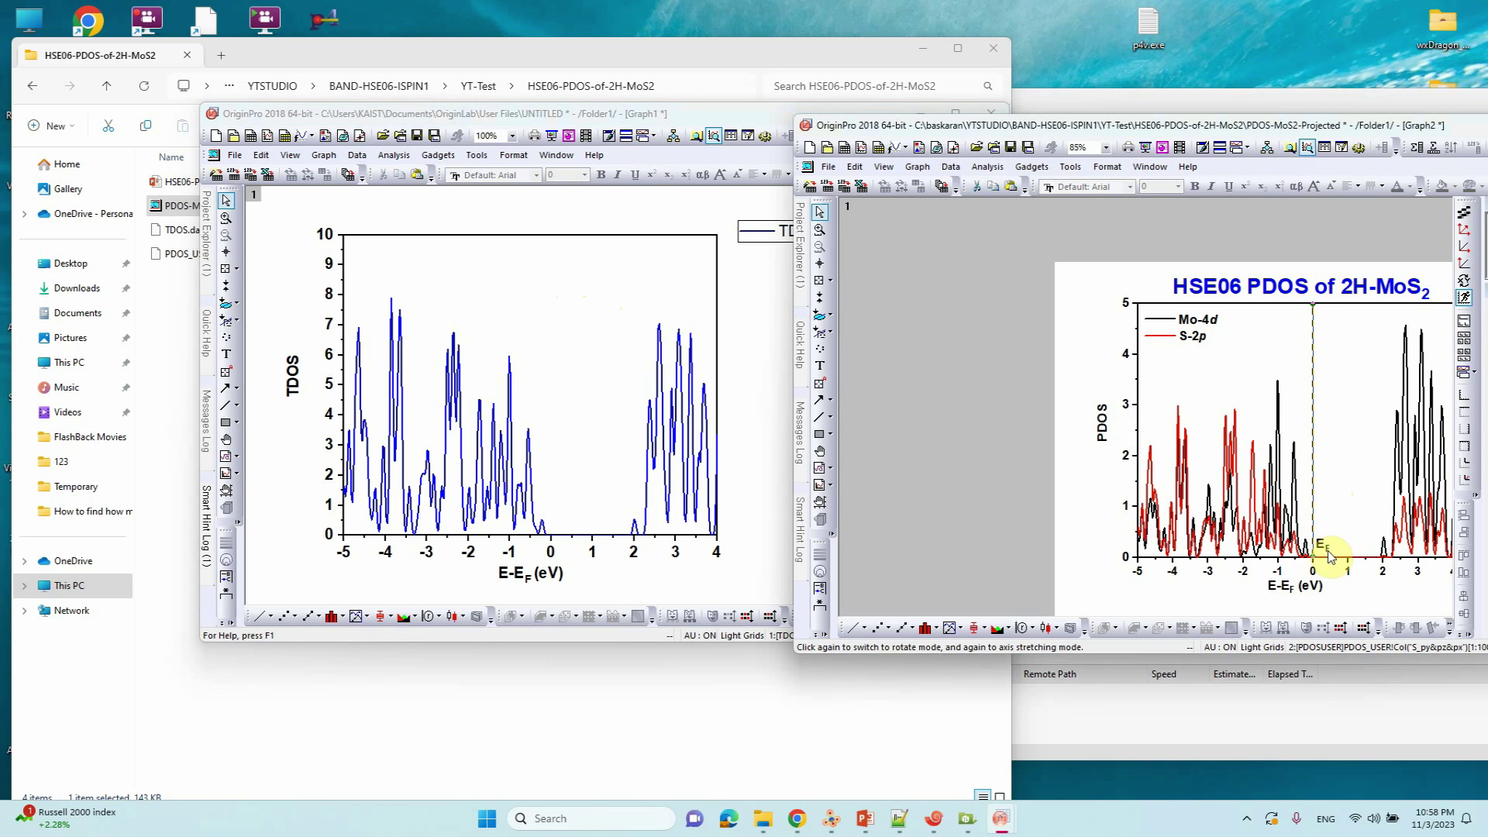
pyautogui.click(581, 431)
pyautogui.hotkey('ctrl', 'v')
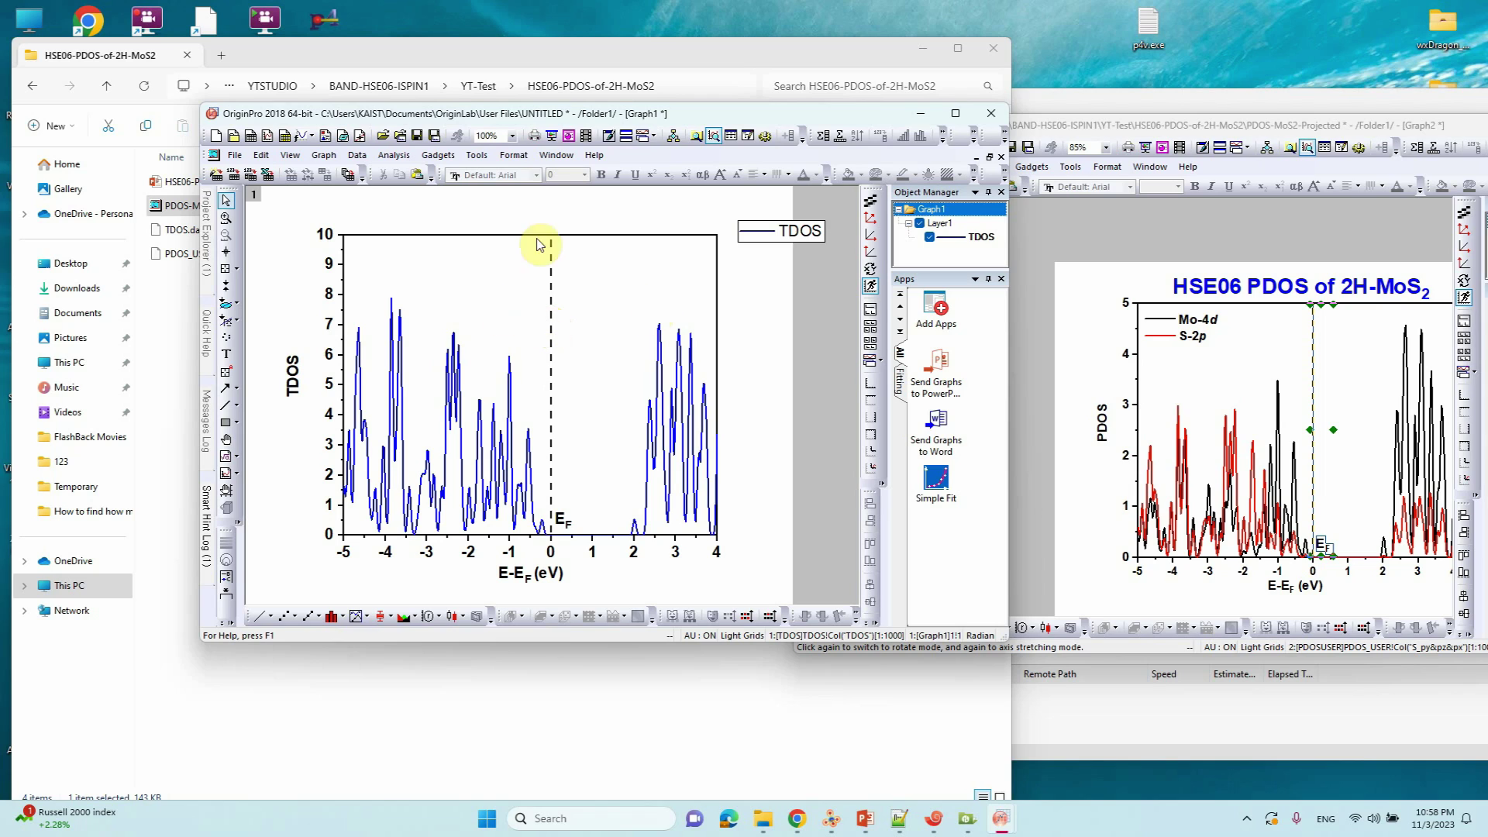
pyautogui.moveTo(782, 237); pyautogui.dragTo(665, 254)
pyautogui.click(761, 306)
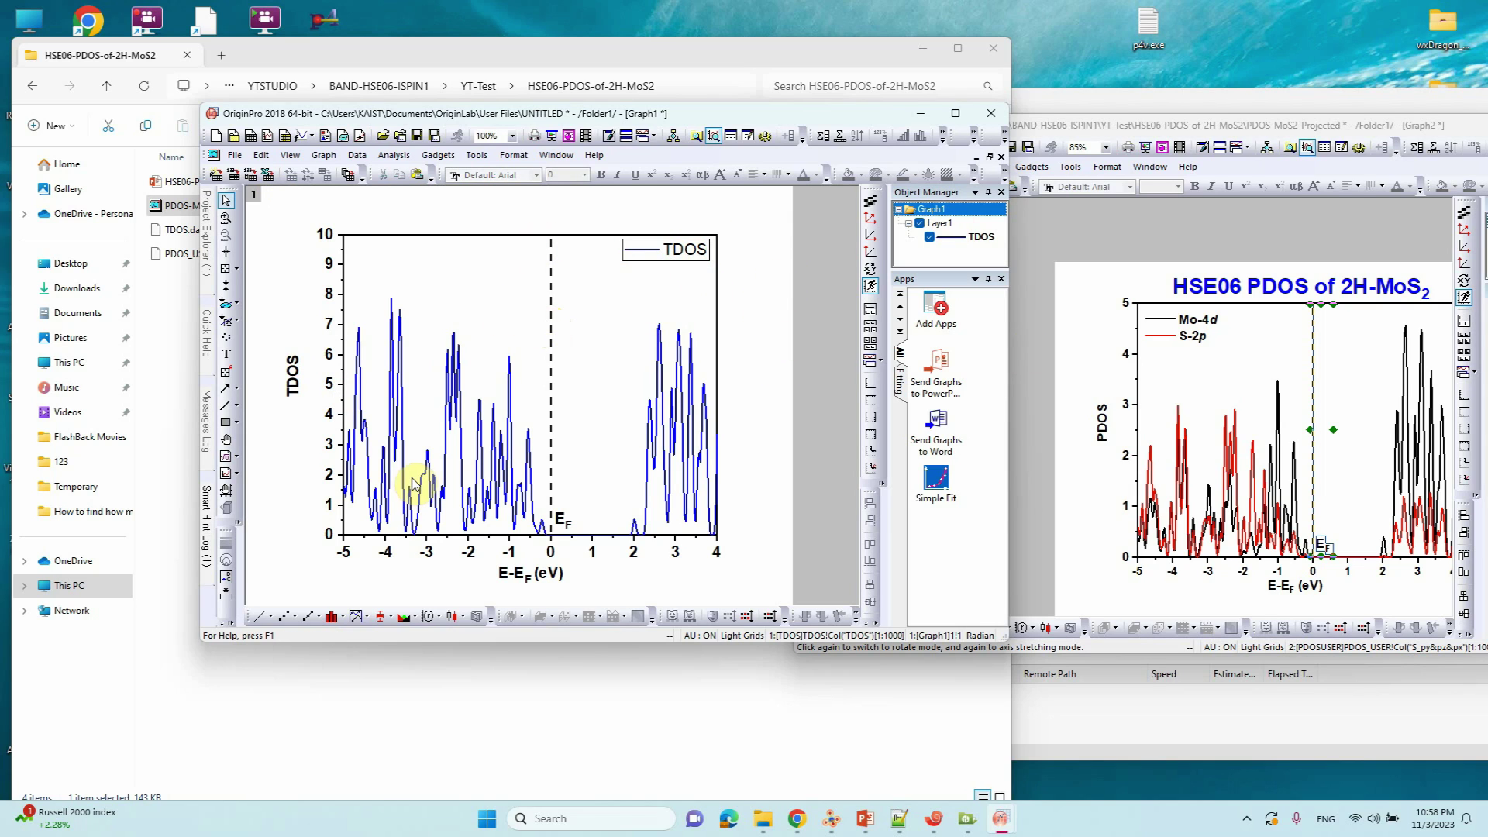
# - Copy the title HSE06 PDOS of 2H-MoS2 from the PDOS graph and paste it into the TDOS graph
pyautogui.click(1264, 298)
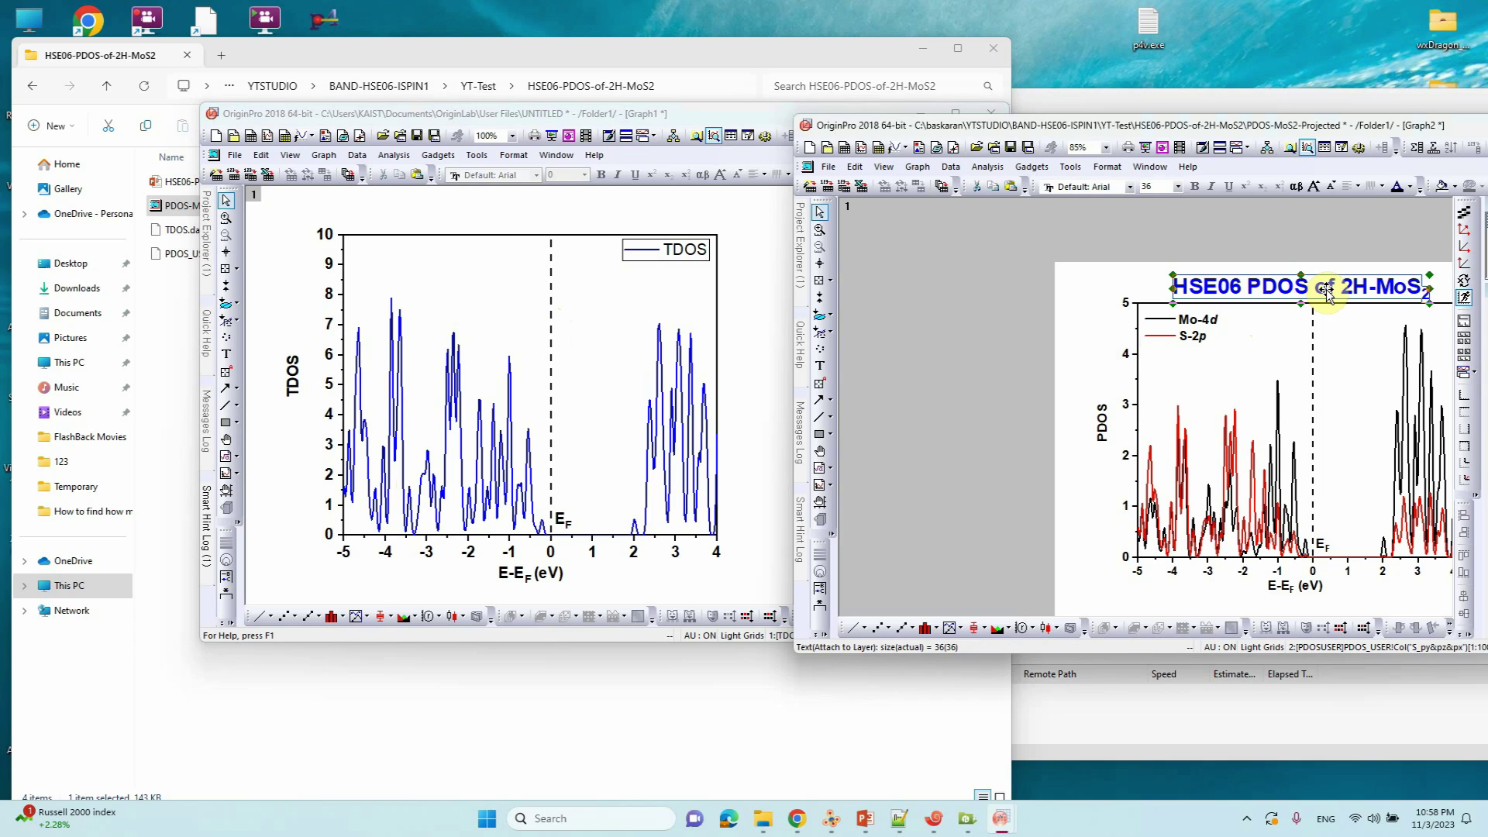
pyautogui.hotkey('ctrl', 'c')
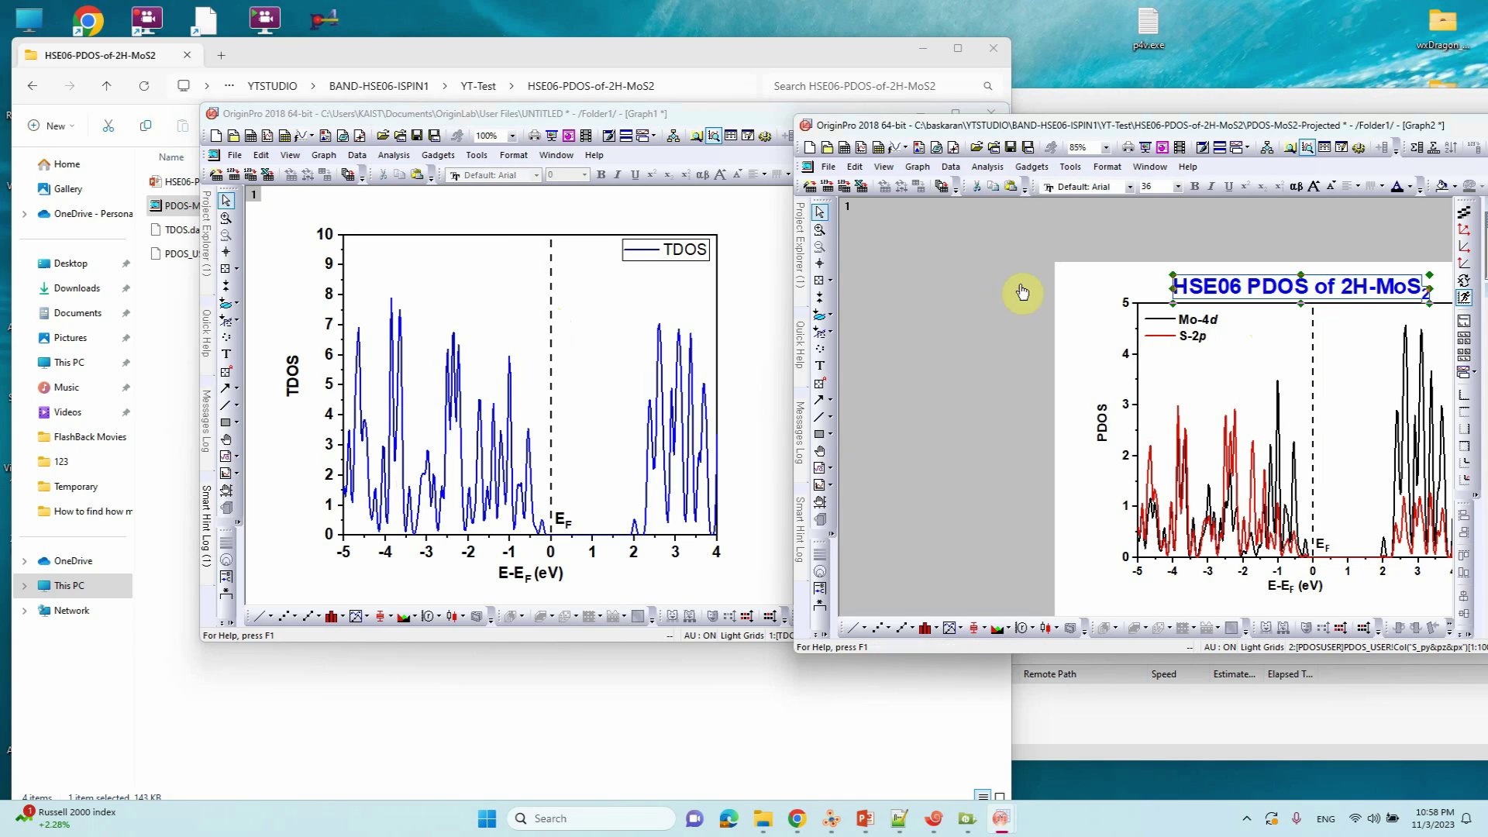
pyautogui.click(489, 273)
pyautogui.hotkey('ctrl', 'v')
# - Set the font size of the pasted HSE06 PDOS of 2H-MoS2 title in the TDOS graph to 18
pyautogui.doubleClick(598, 283)
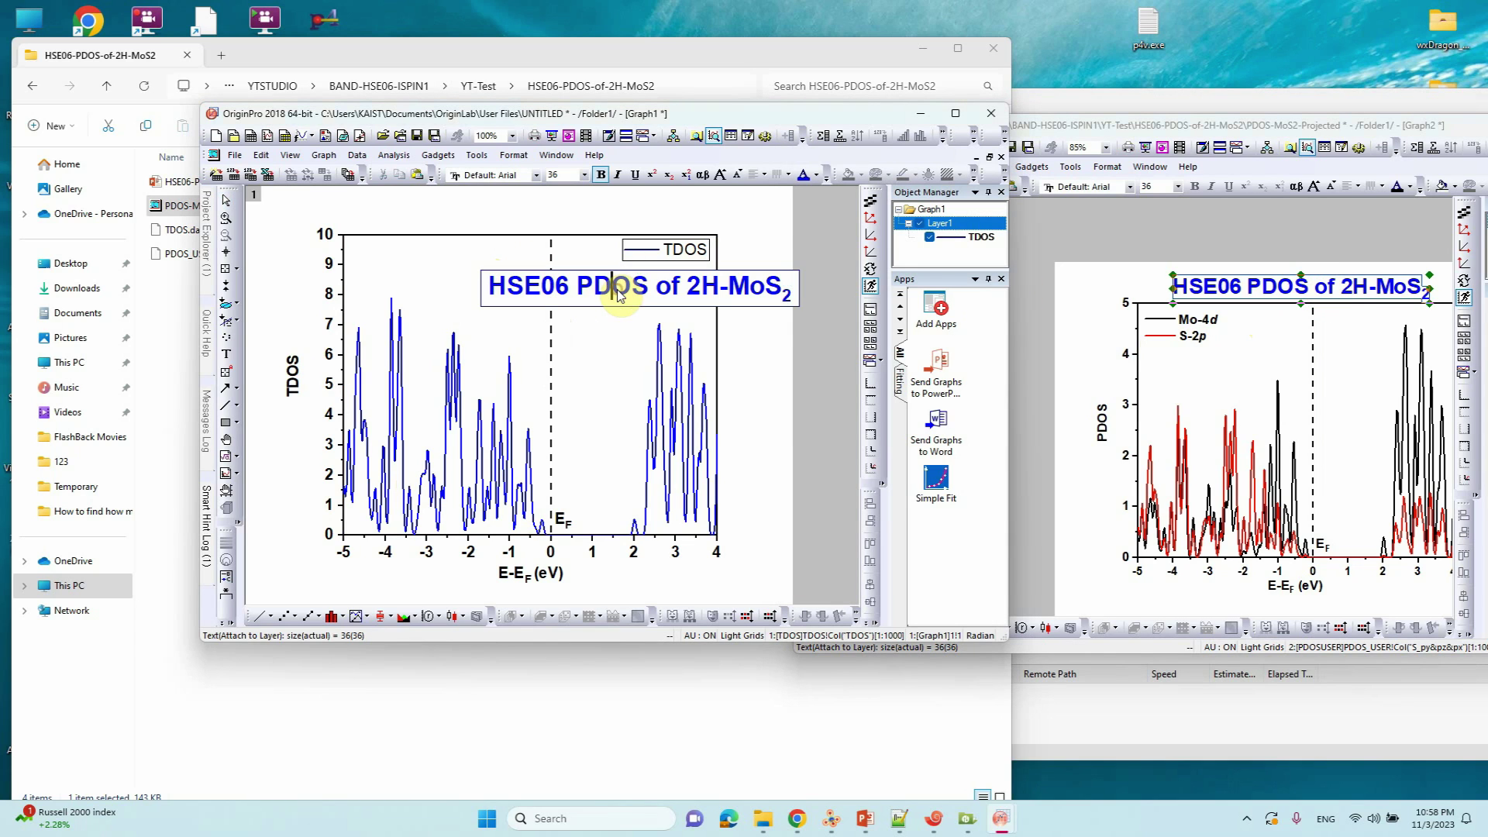
pyautogui.moveTo(491, 287); pyautogui.dragTo(855, 302)
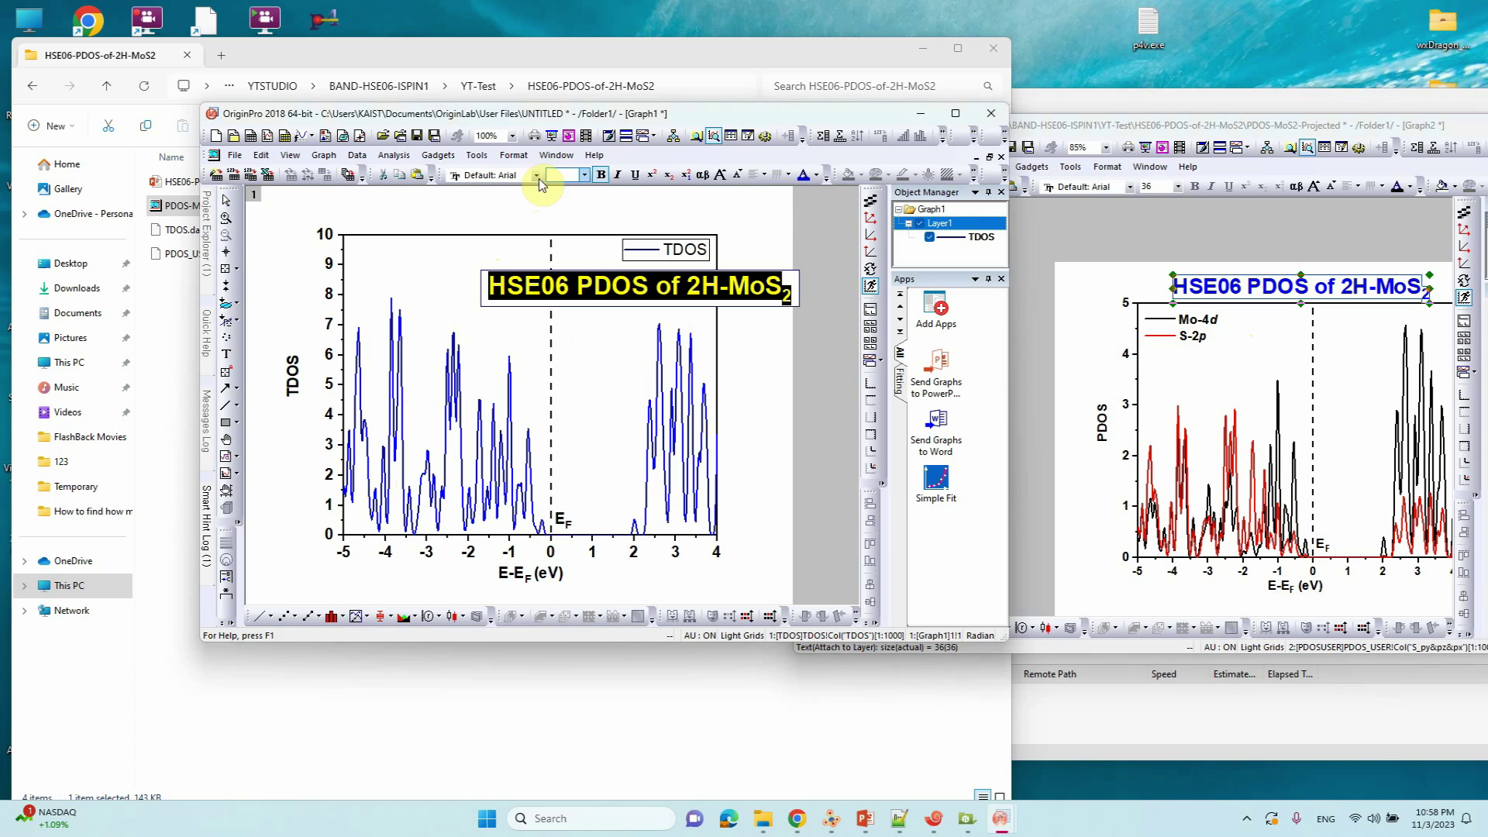
pyautogui.click(583, 176)
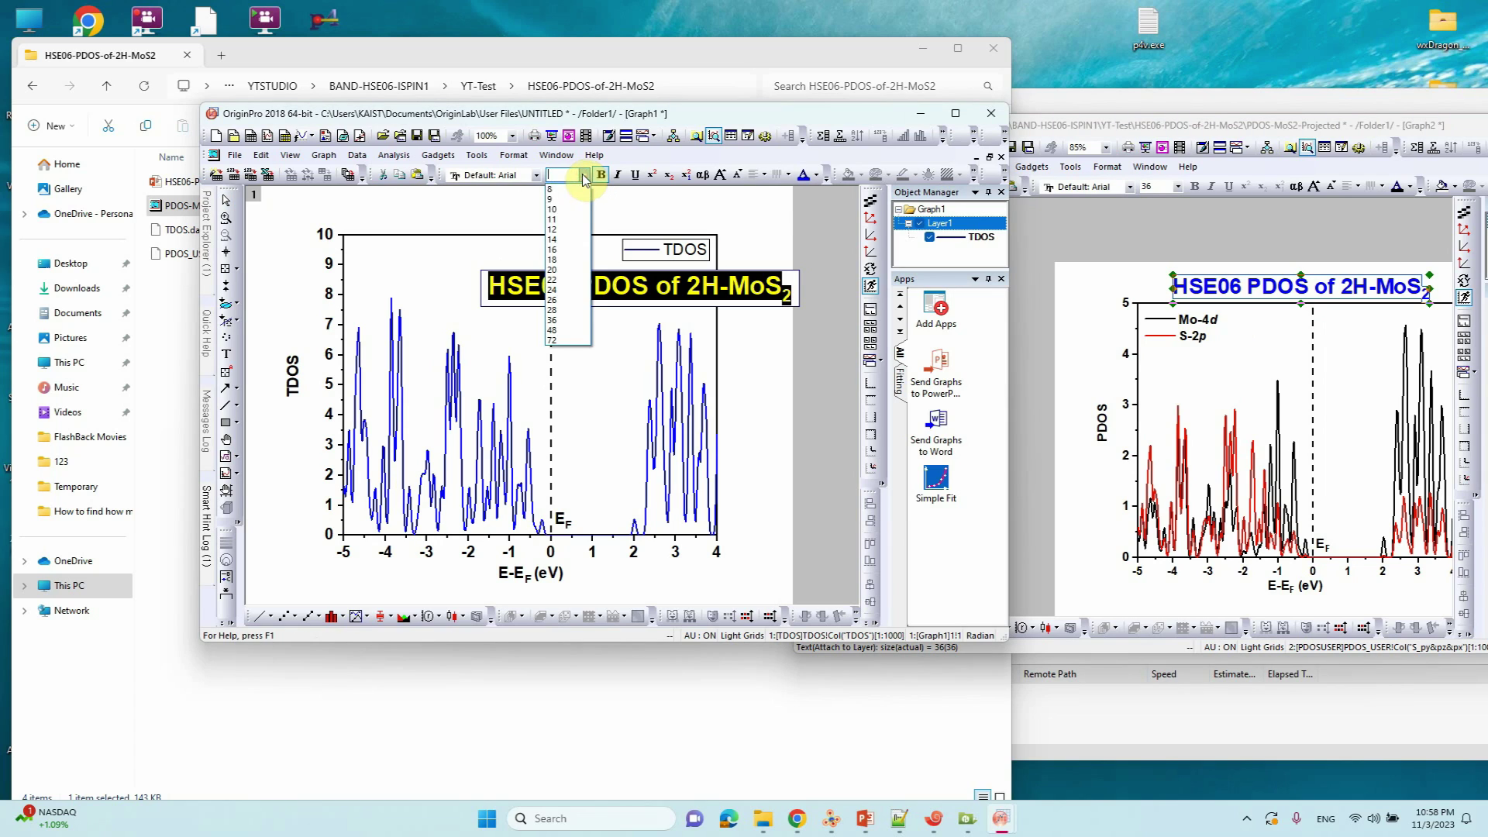
pyautogui.click(558, 259)
pyautogui.click(778, 329)
# - Move the title inside the frame's upper left corner and change its wording to HSE06 TDOS of 2H-MoS2
pyautogui.moveTo(615, 302); pyautogui.dragTo(465, 251)
pyautogui.click(487, 297)
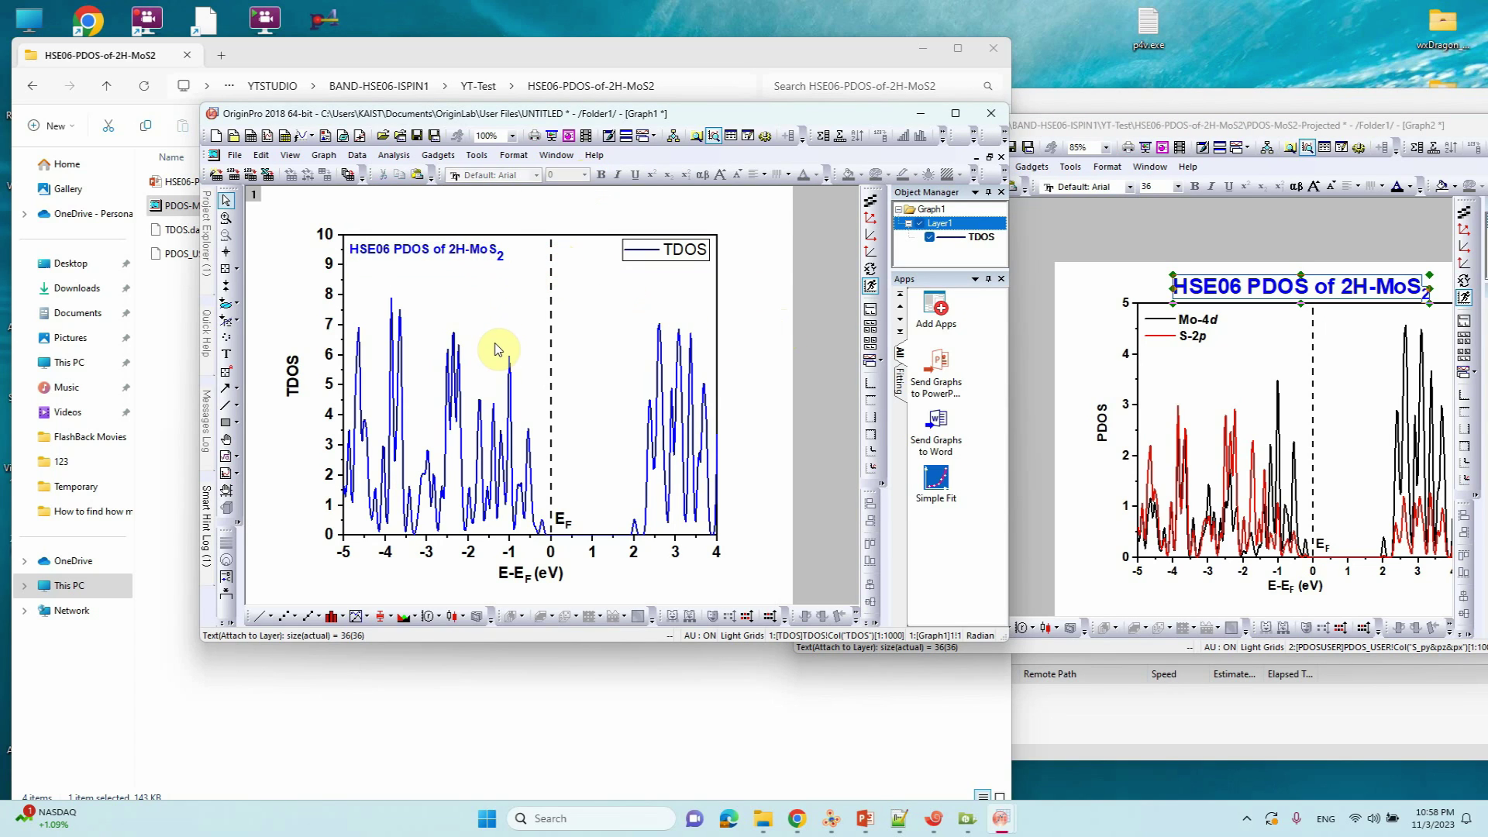
pyautogui.click(405, 254)
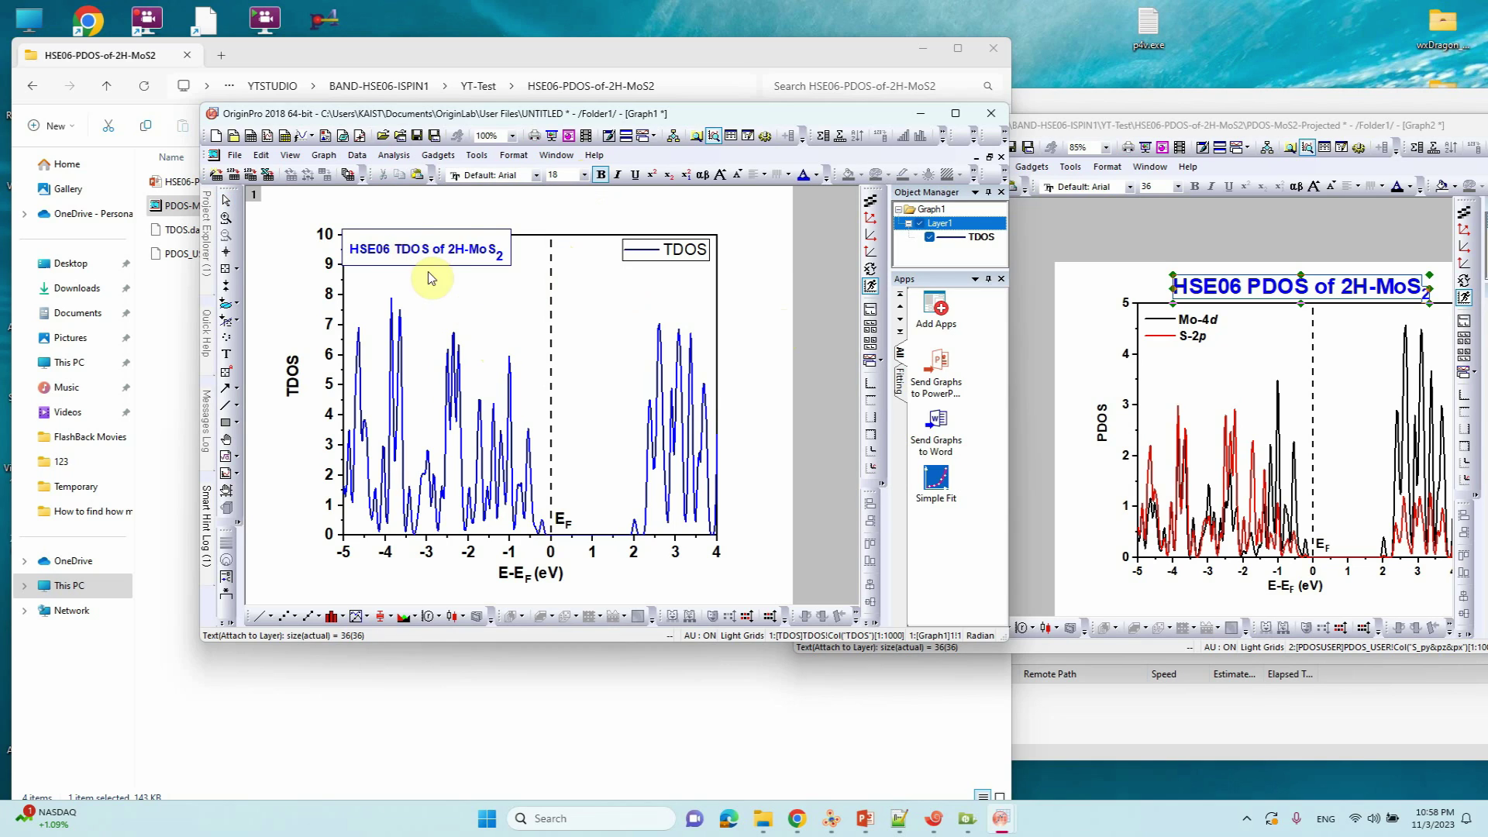
pyautogui.click(499, 309)
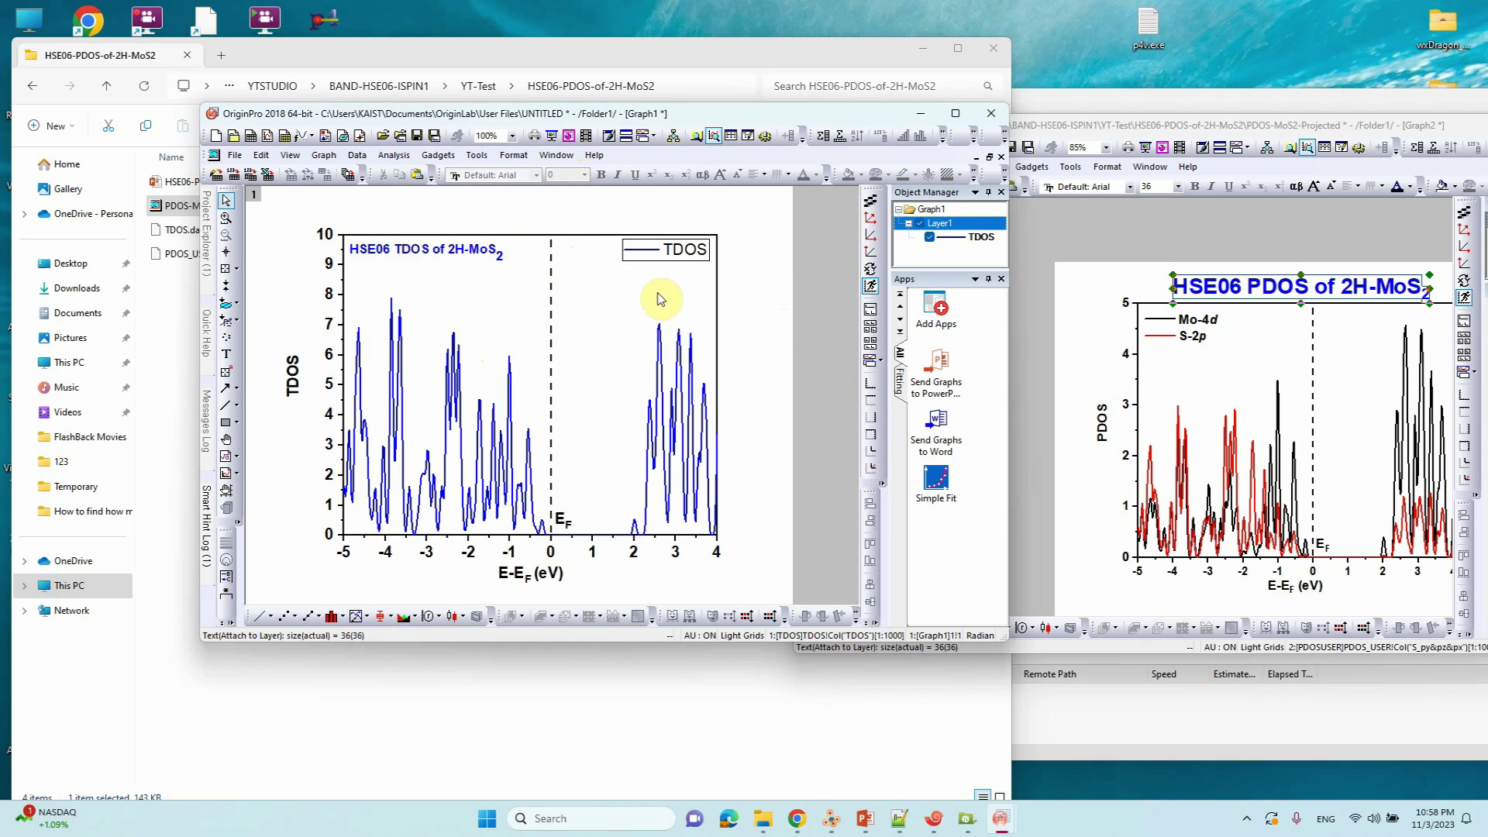
# - Remove the box around the TDOS legend by setting its frame to None
pyautogui.rightClick(665, 253)
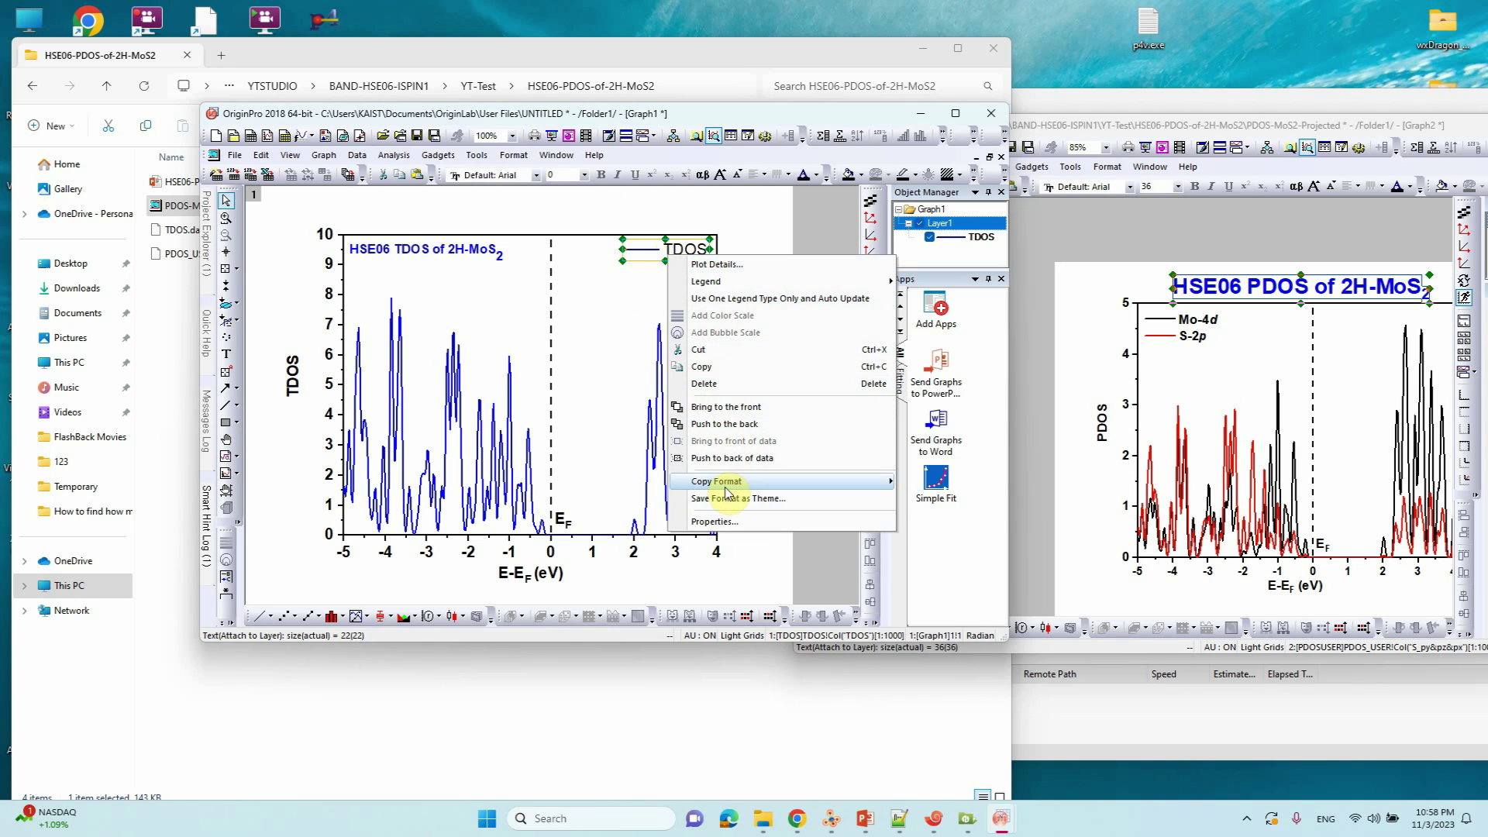
pyautogui.click(720, 534)
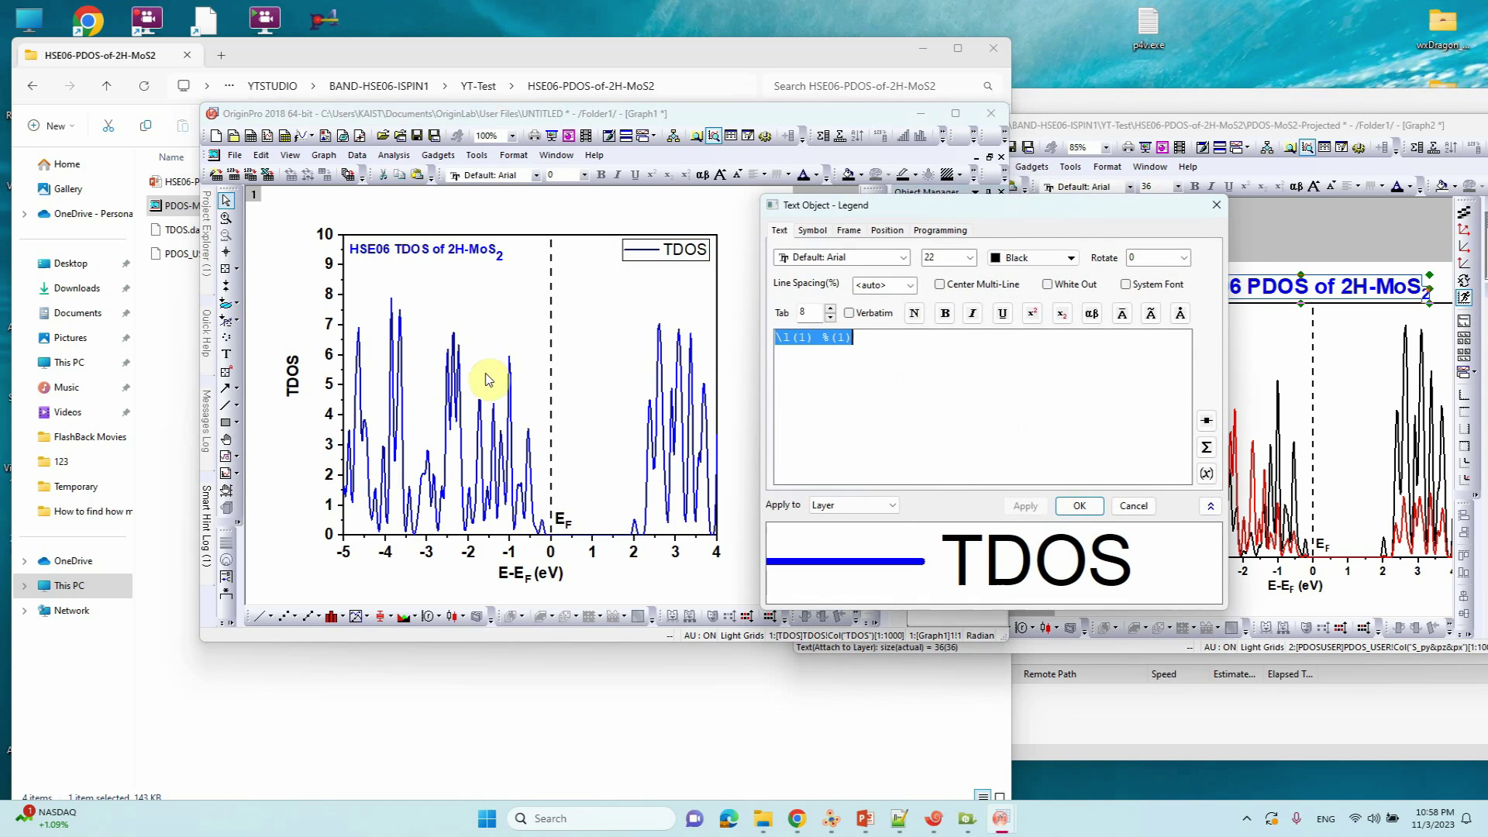
pyautogui.click(848, 232)
pyautogui.click(862, 254)
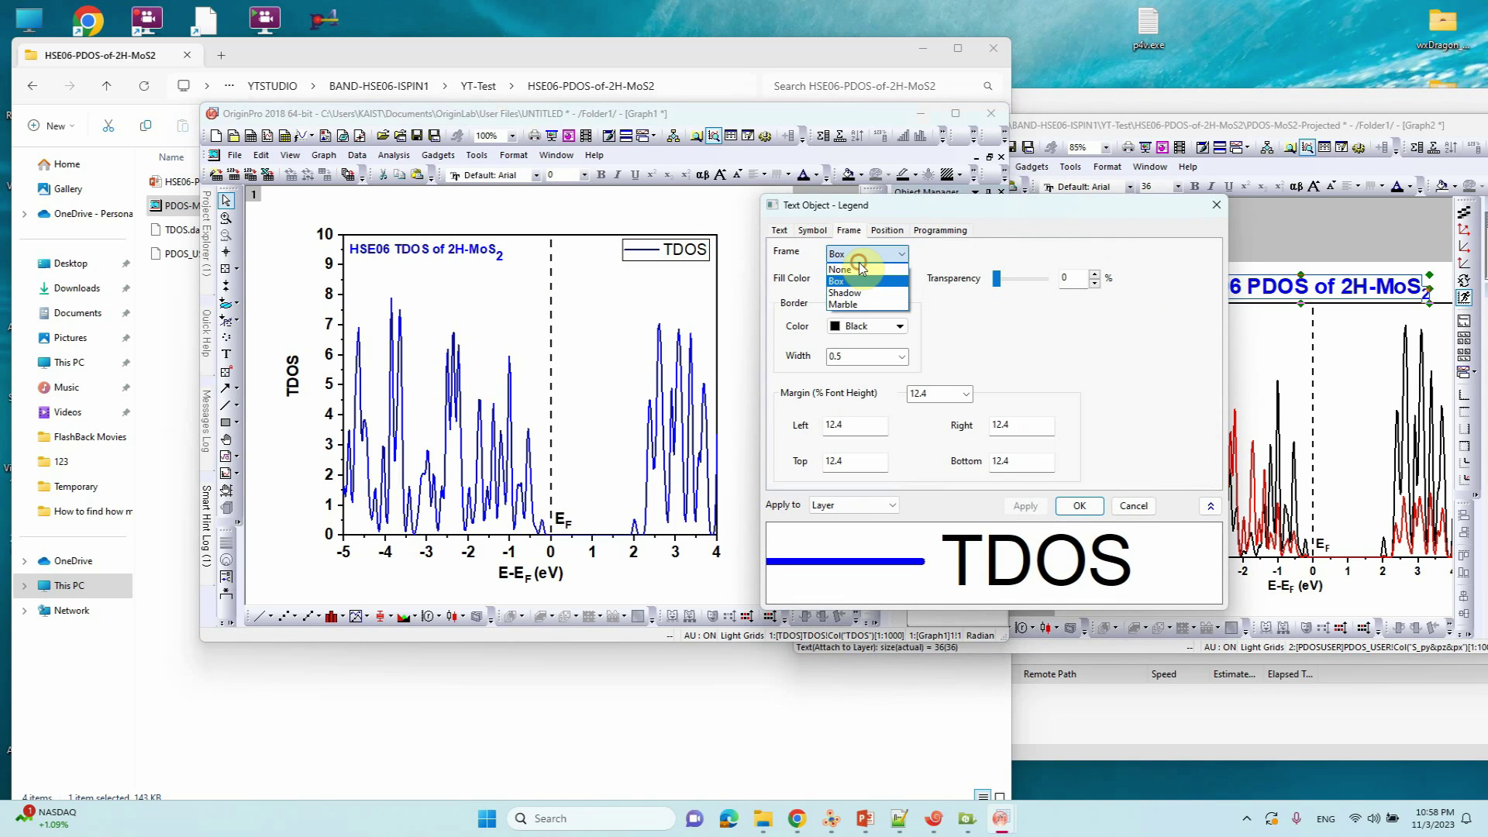
pyautogui.click(843, 270)
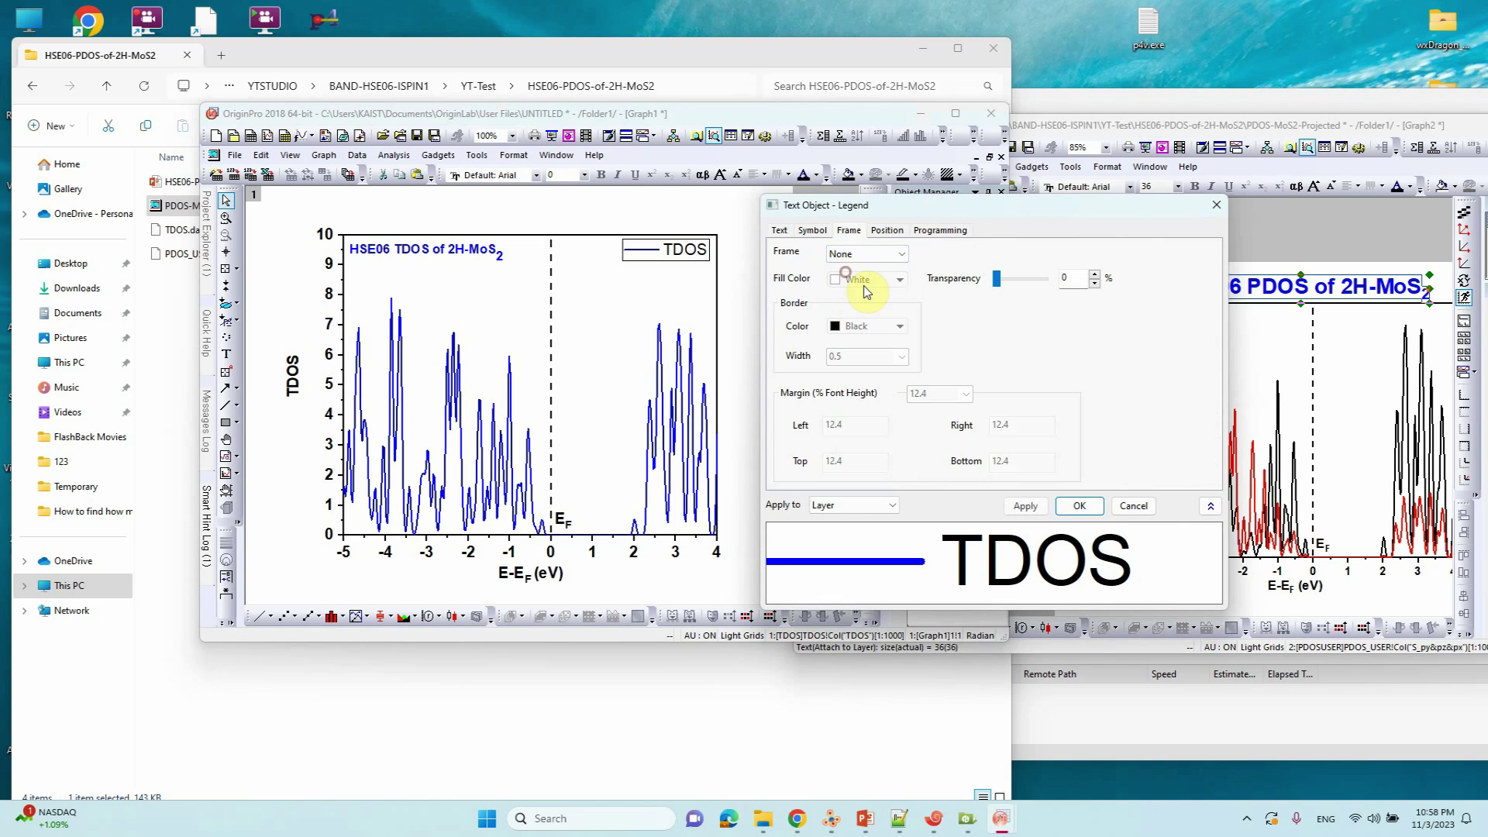
pyautogui.click(1080, 506)
pyautogui.click(683, 252)
pyautogui.click(738, 286)
pyautogui.click(693, 255)
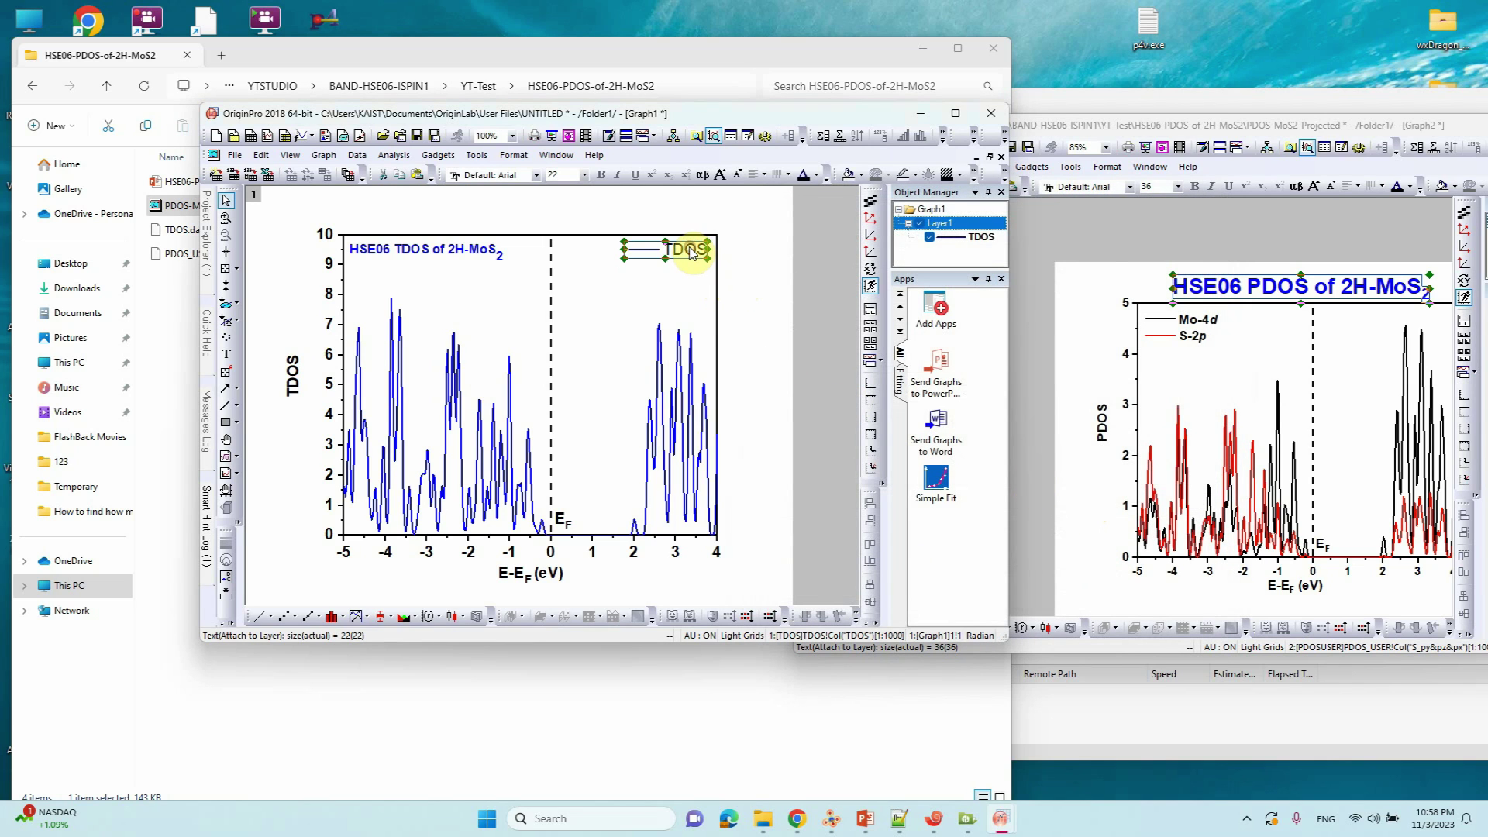
pyautogui.click(776, 320)
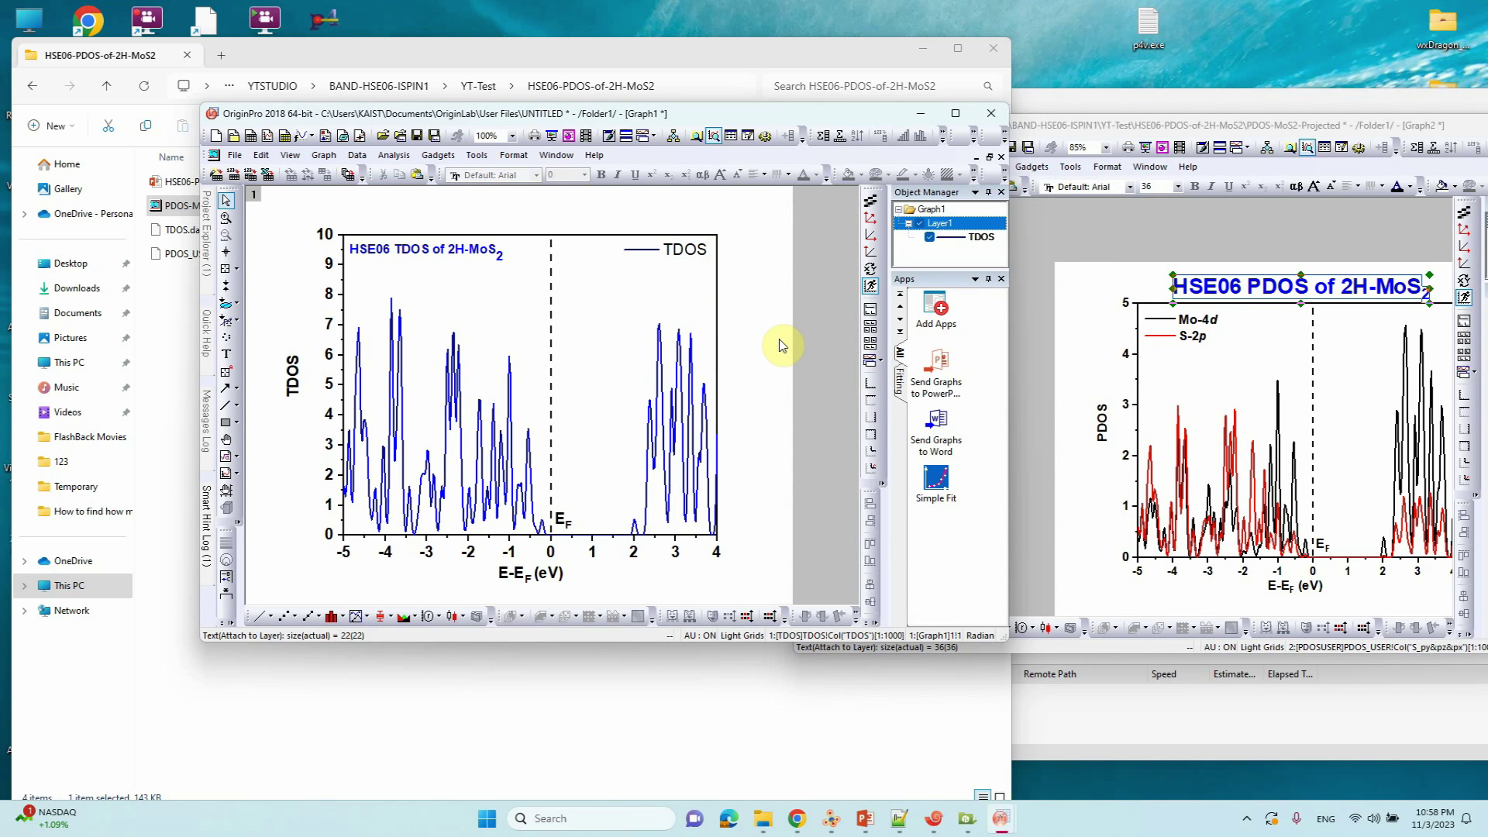
pyautogui.hotkey('ctrl', 's')
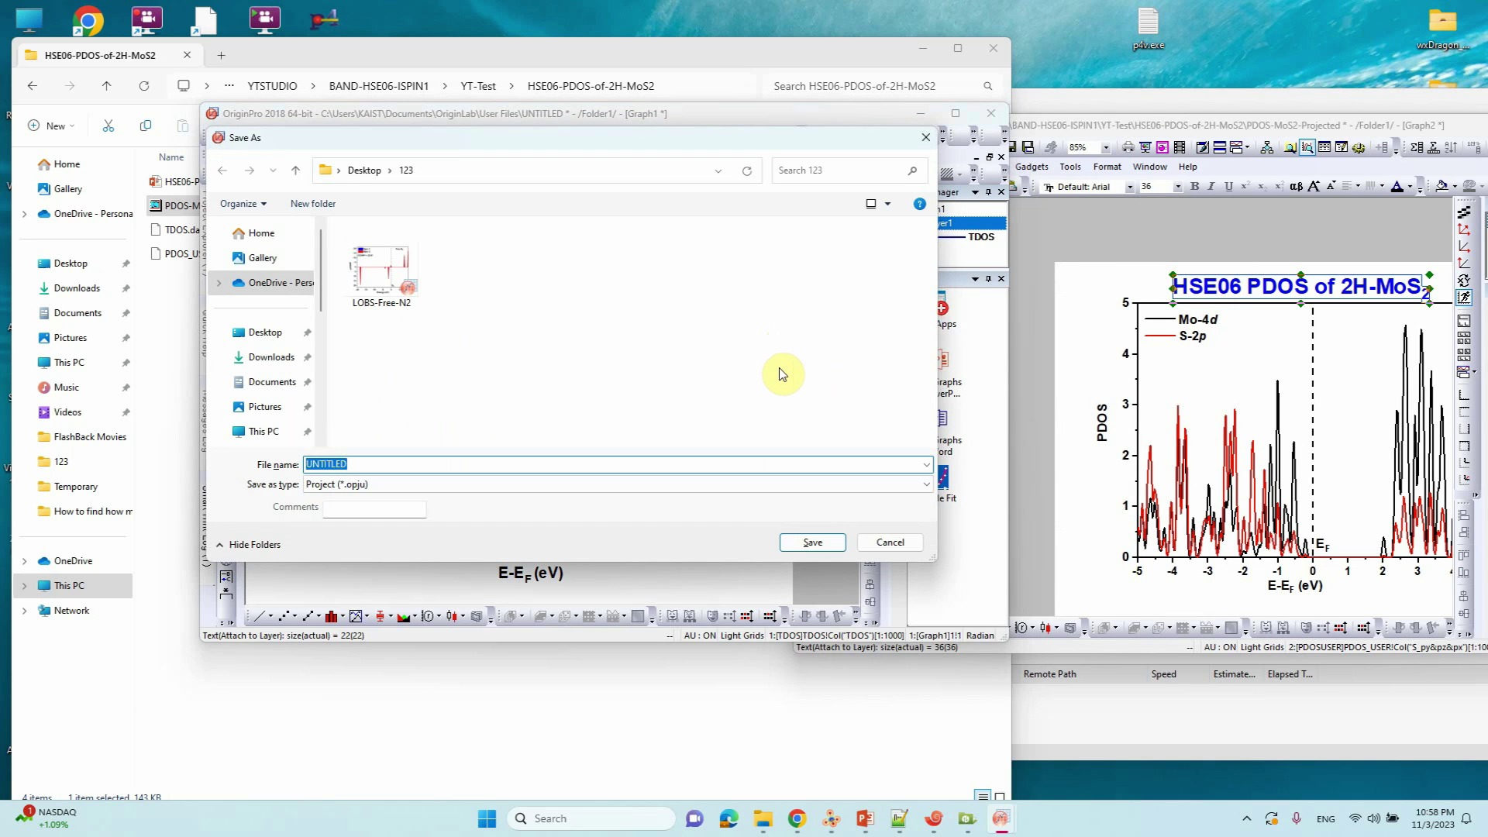
pyautogui.click(891, 540)
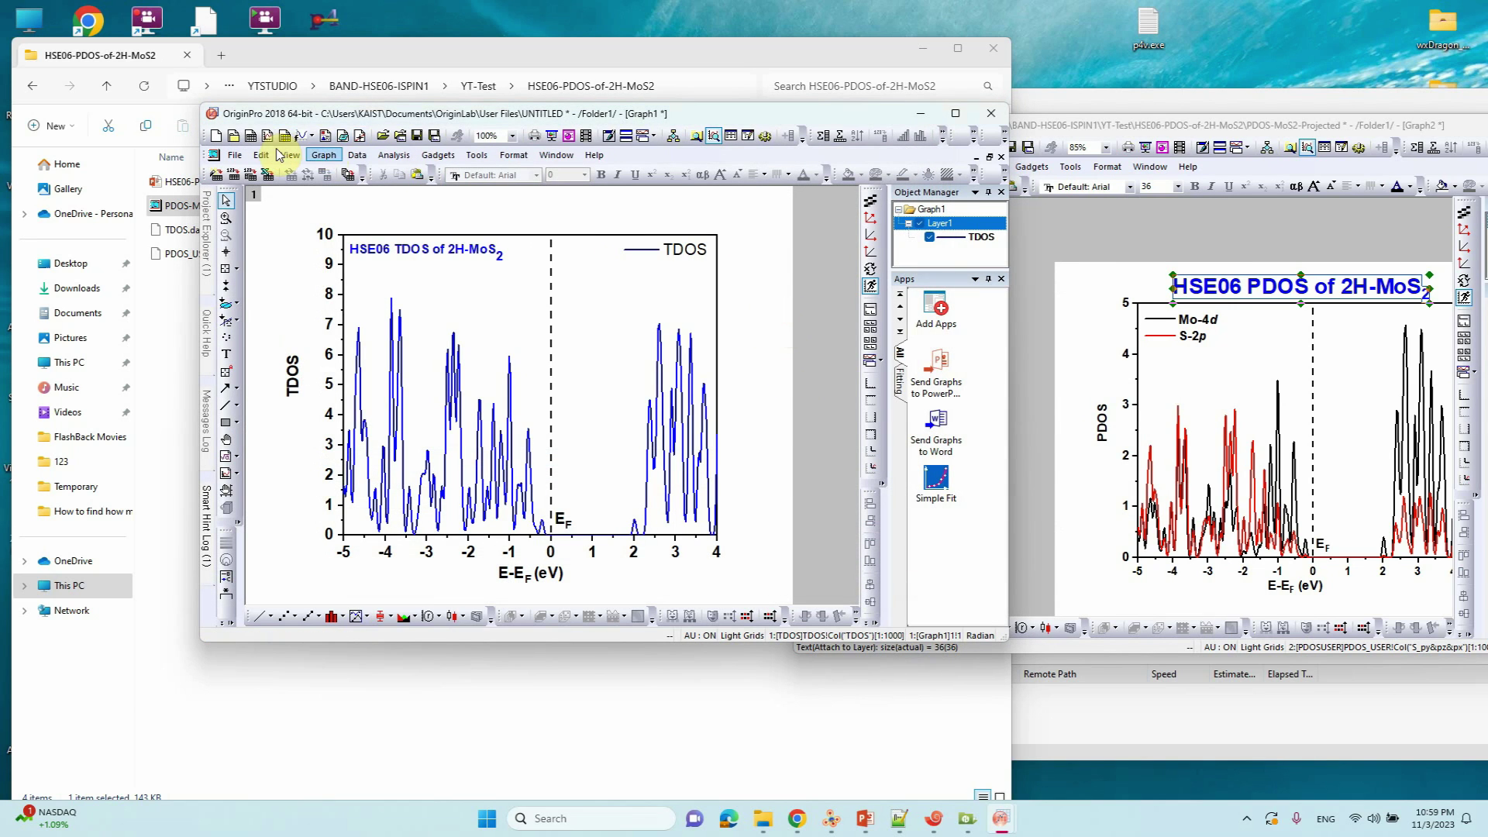
pyautogui.click(419, 137)
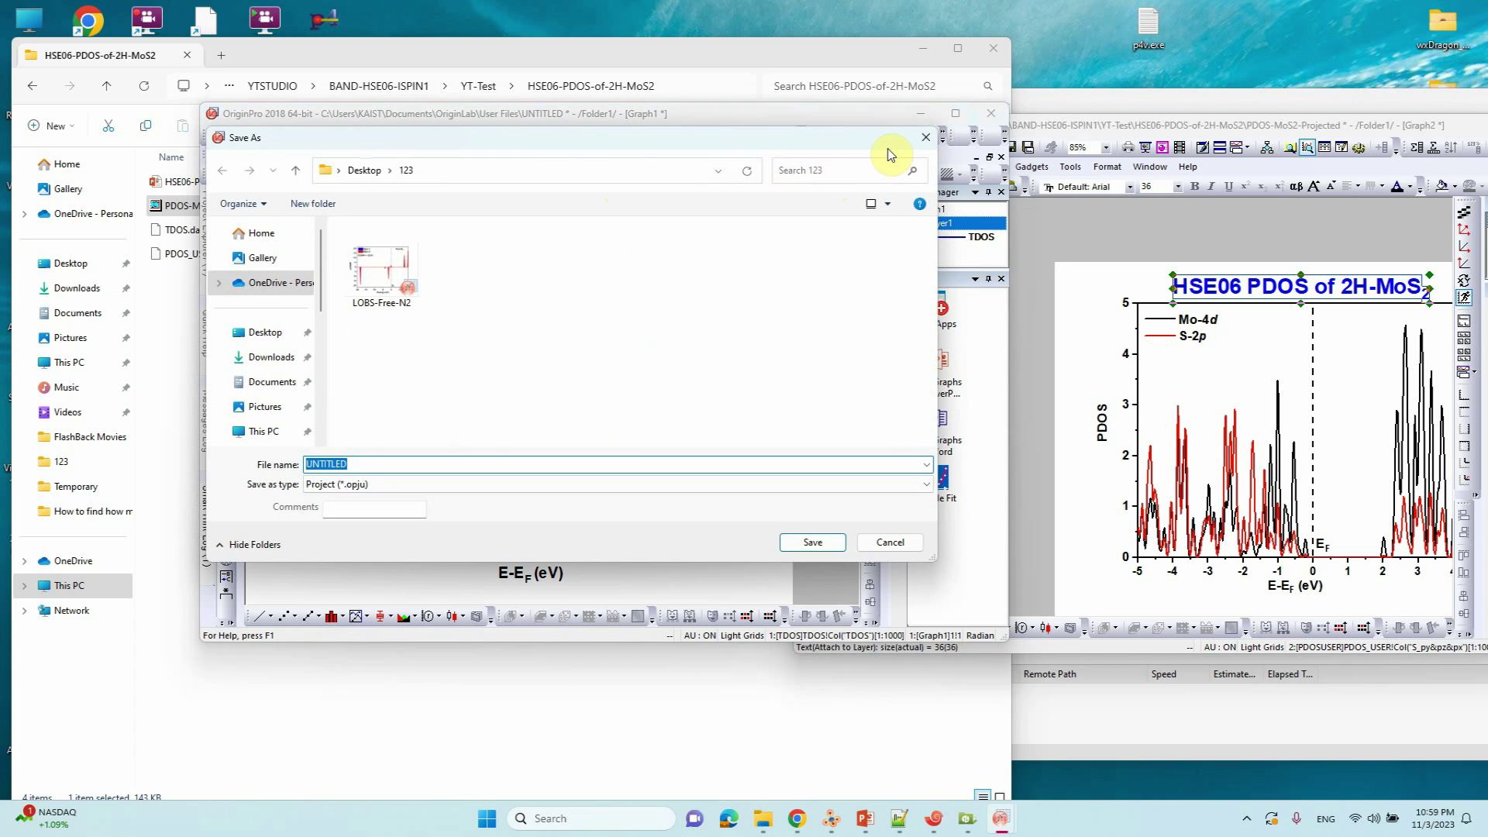
pyautogui.click(923, 141)
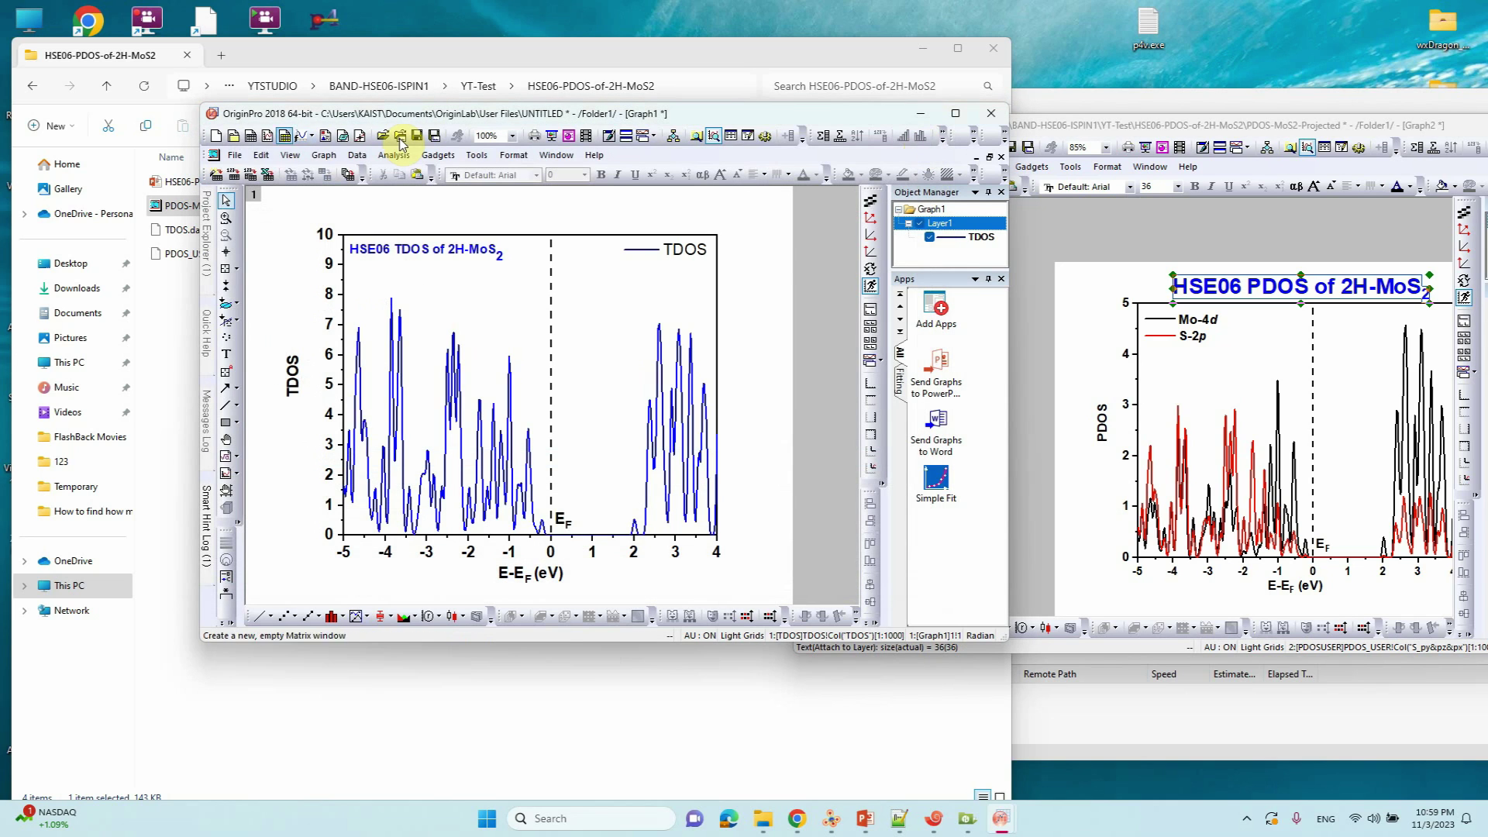
# - Save the project as TDOS in a new folder DOS inside Desktop\123, and close that project's window
pyautogui.click(234, 154)
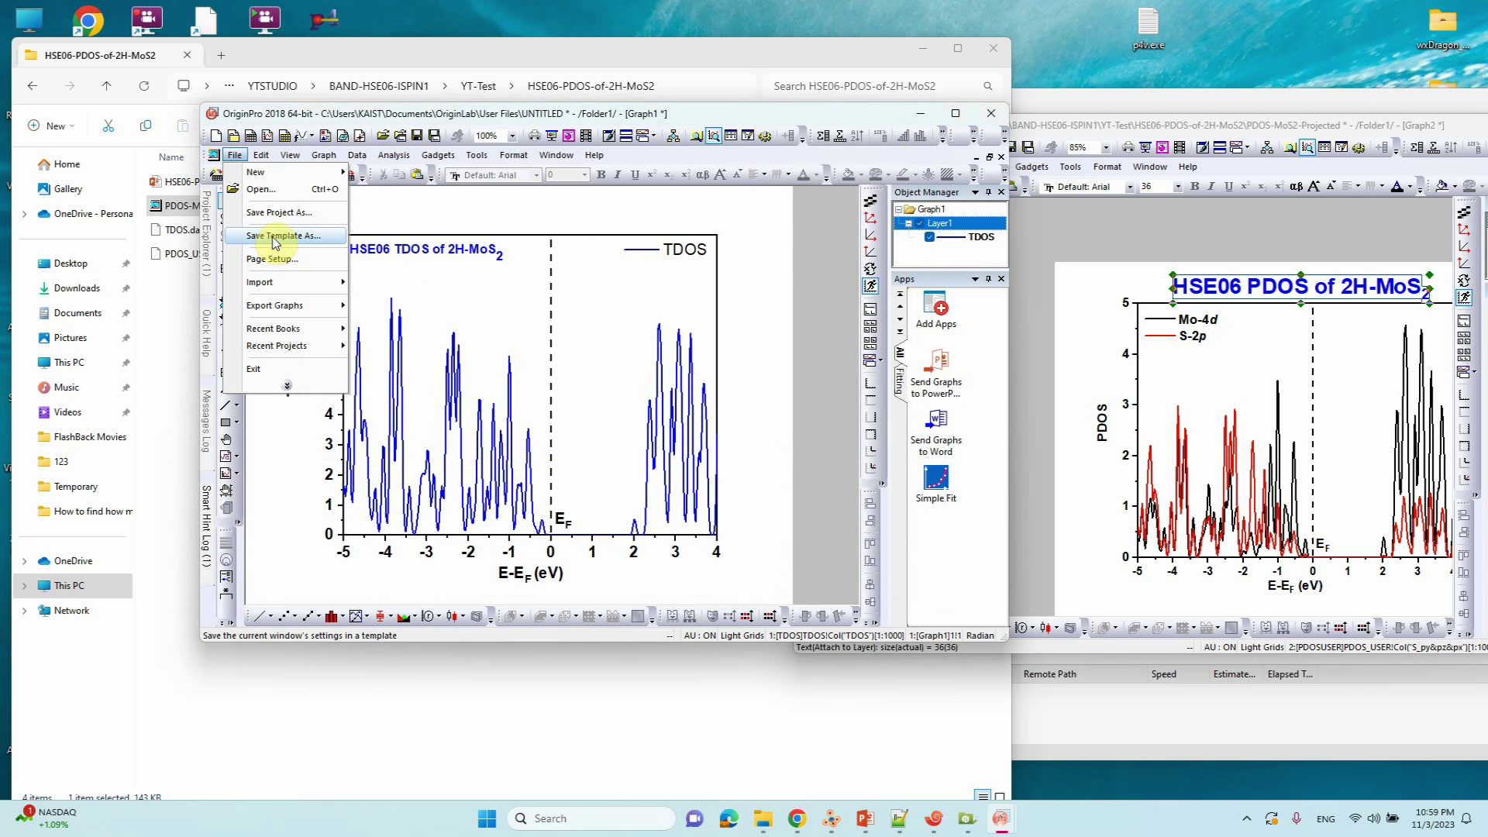
pyautogui.click(281, 212)
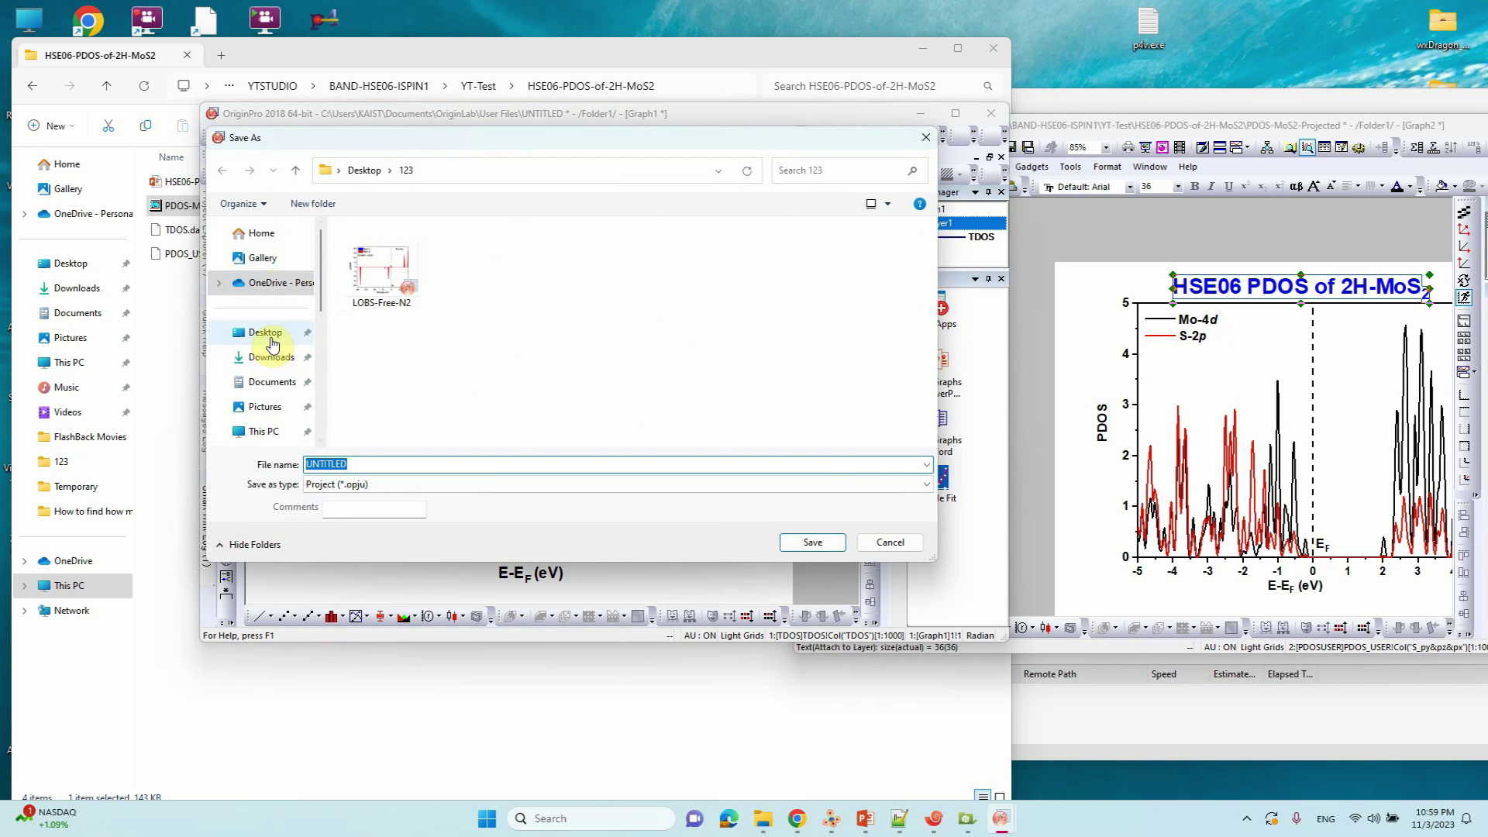
pyautogui.click(302, 203)
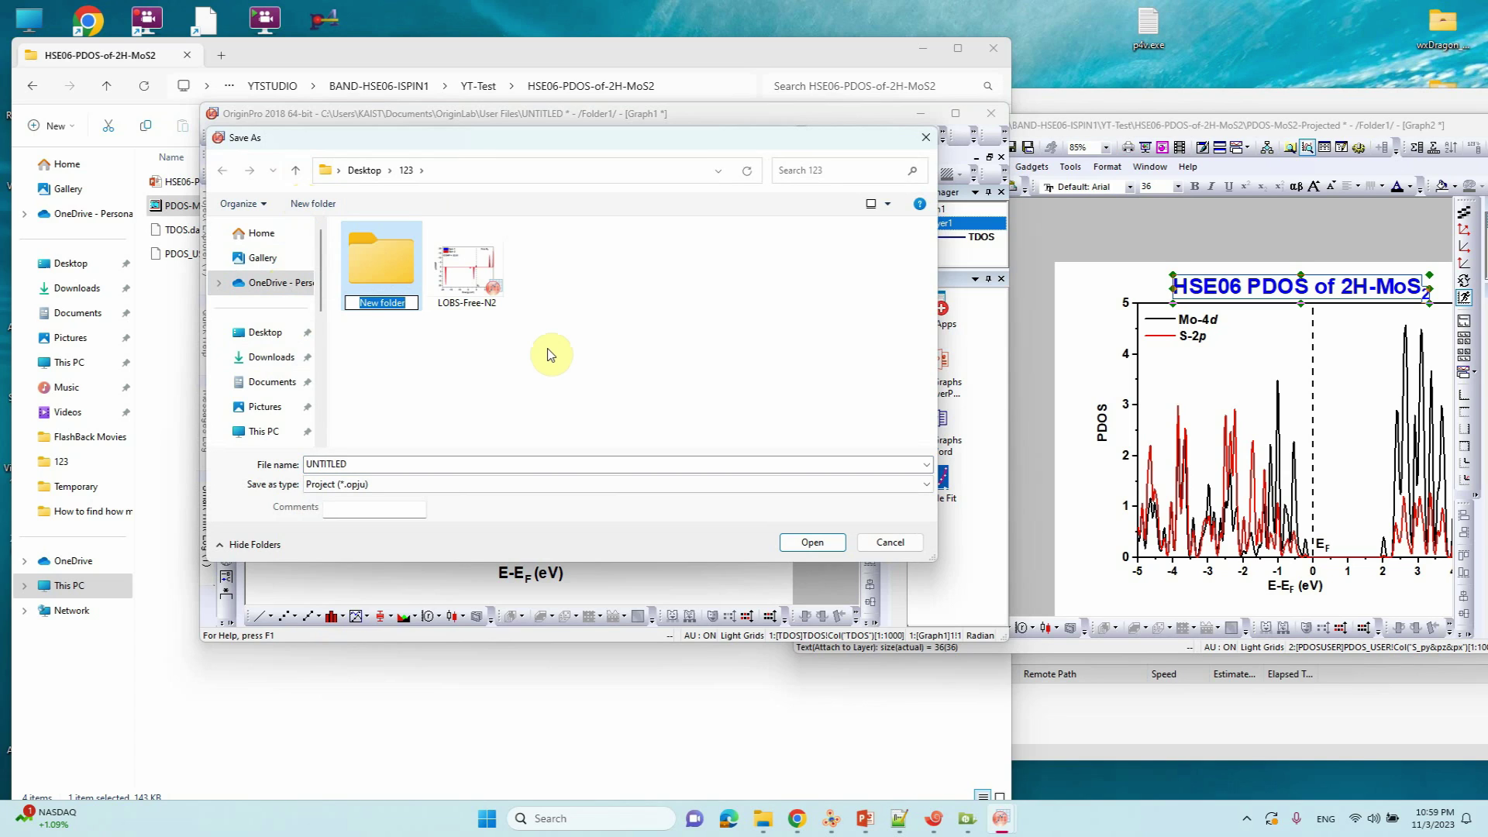
pyautogui.write('DOS')
pyautogui.click(477, 411)
pyautogui.doubleClick(396, 266)
pyautogui.doubleClick(402, 463)
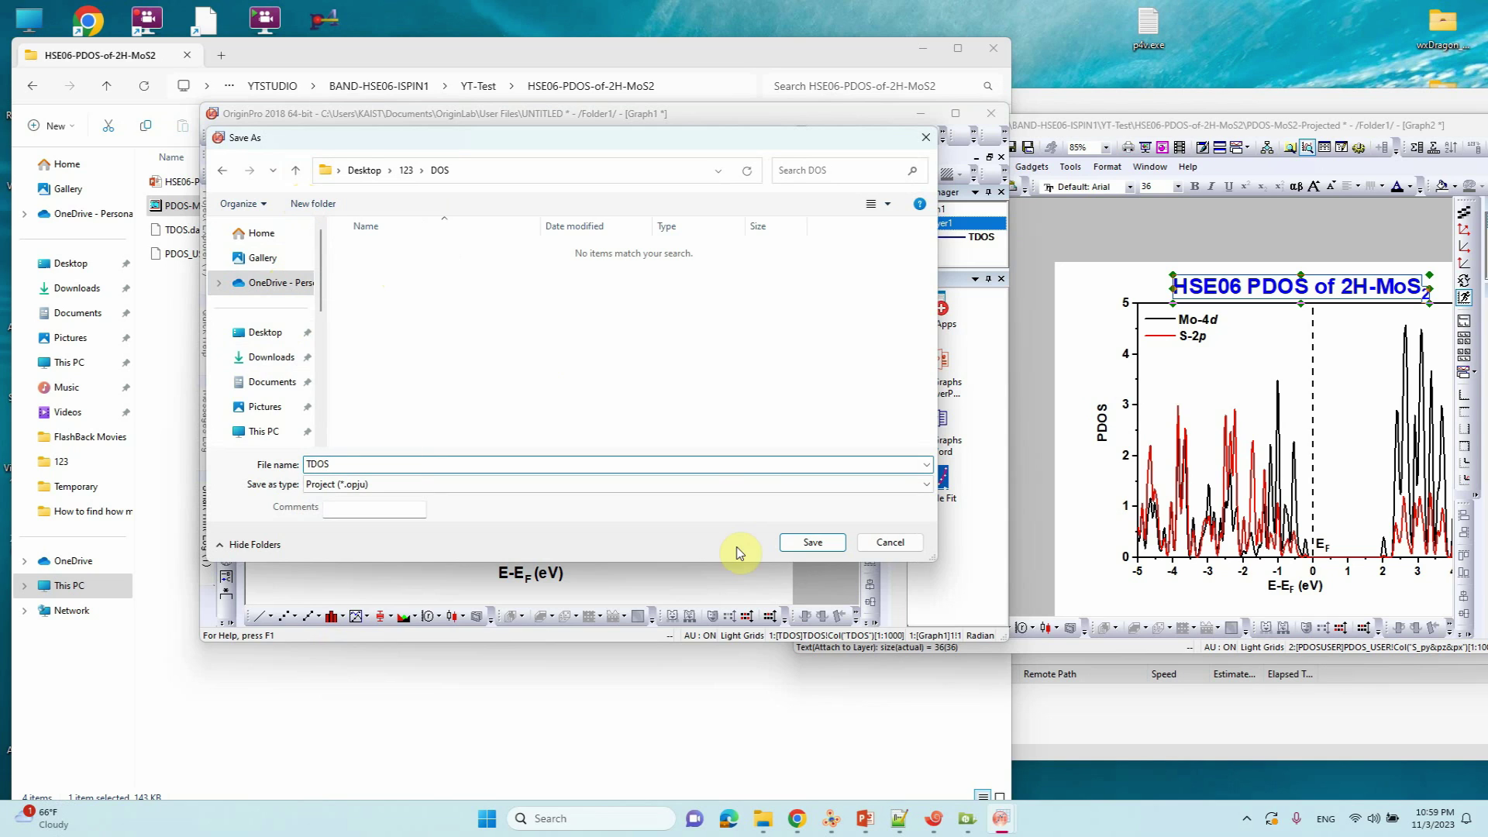
pyautogui.click(815, 542)
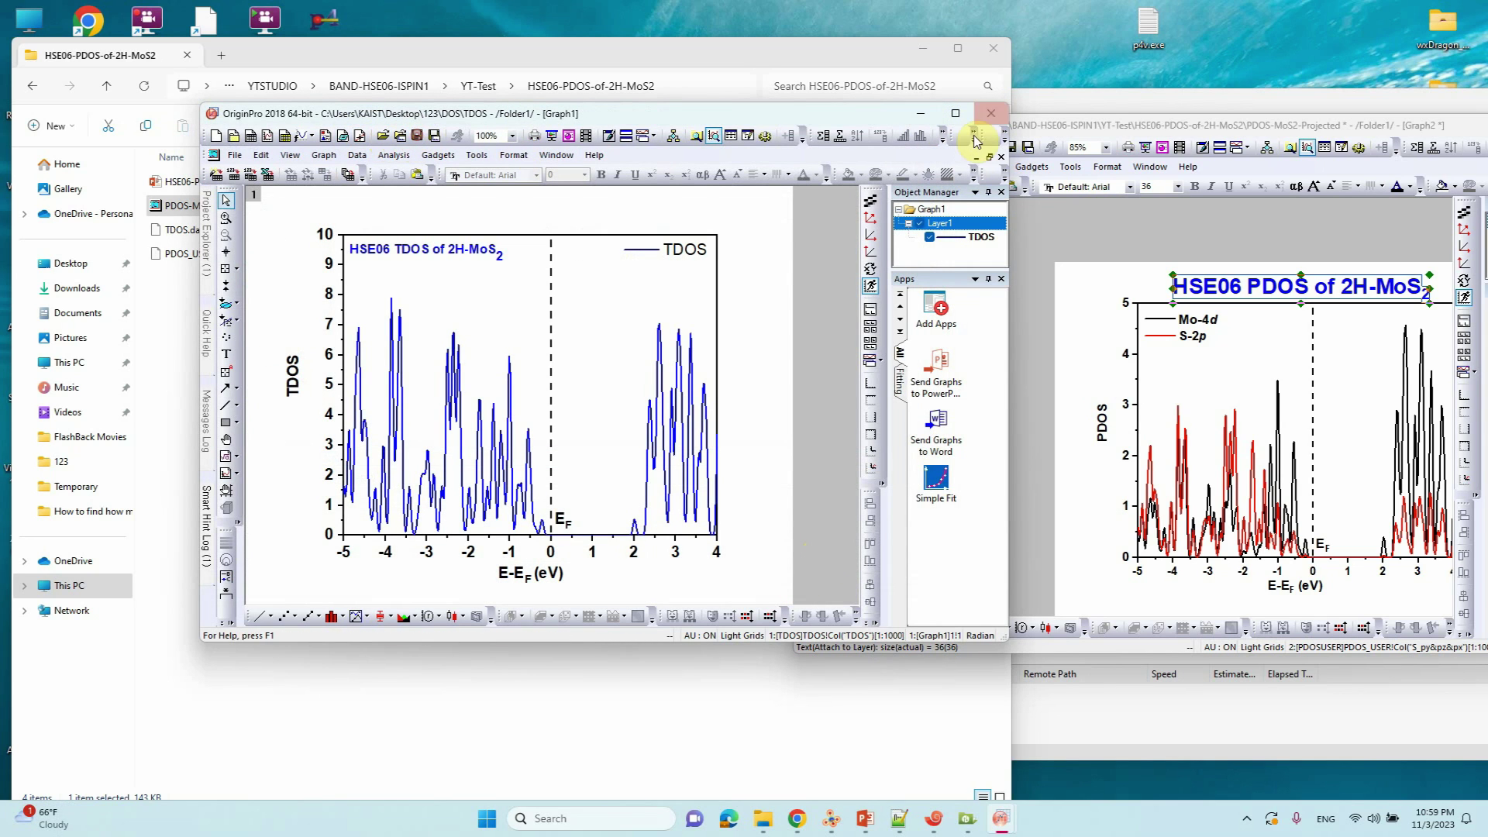
pyautogui.click(992, 117)
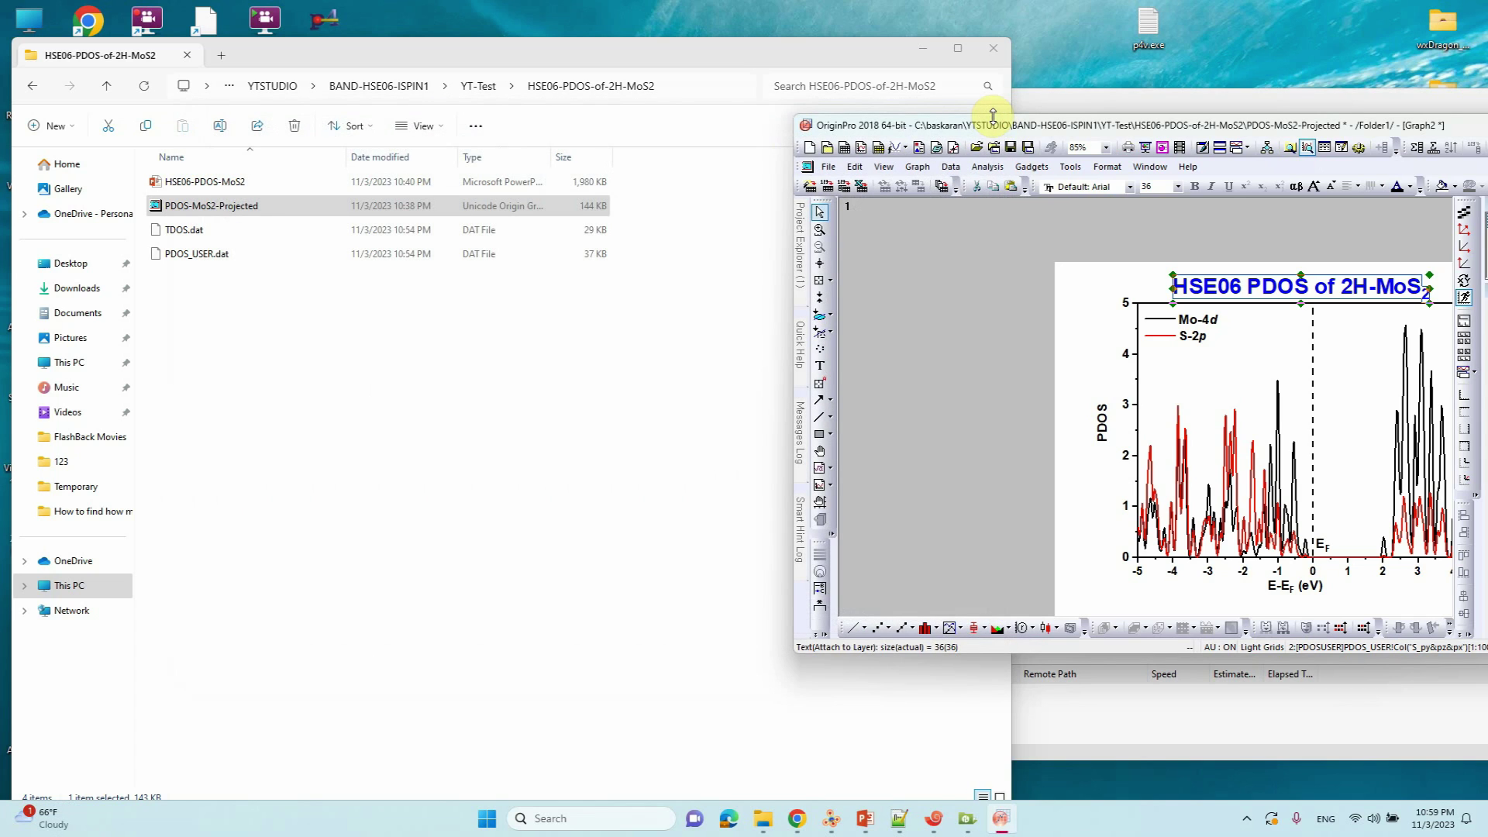
# - Save the PDOS-MoS2-Projected project and close it
pyautogui.moveTo(1010, 129); pyautogui.dragTo(686, 129)
pyautogui.click(742, 351)
pyautogui.click(695, 315)
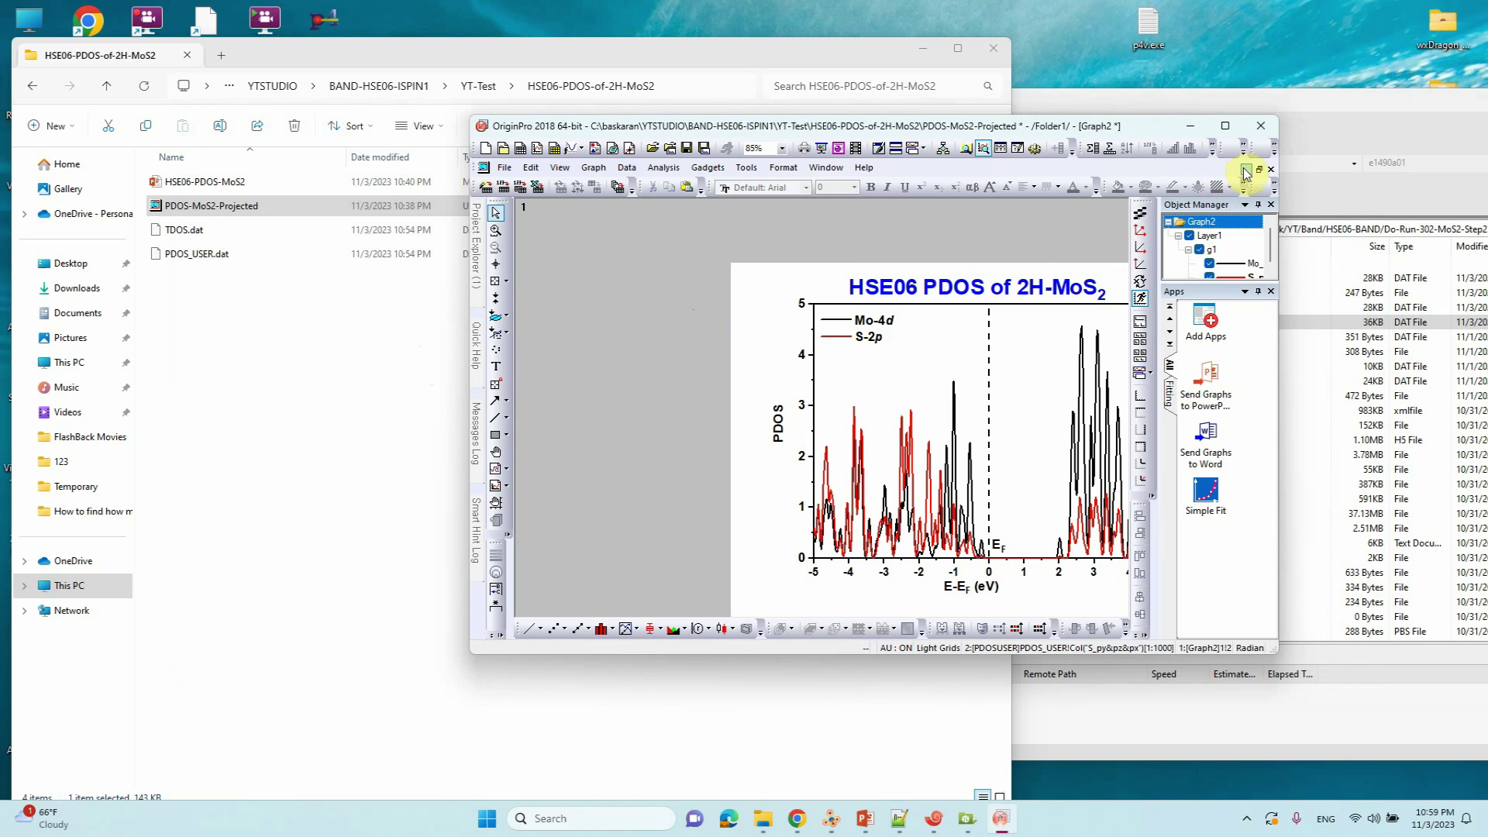
pyautogui.click(613, 818)
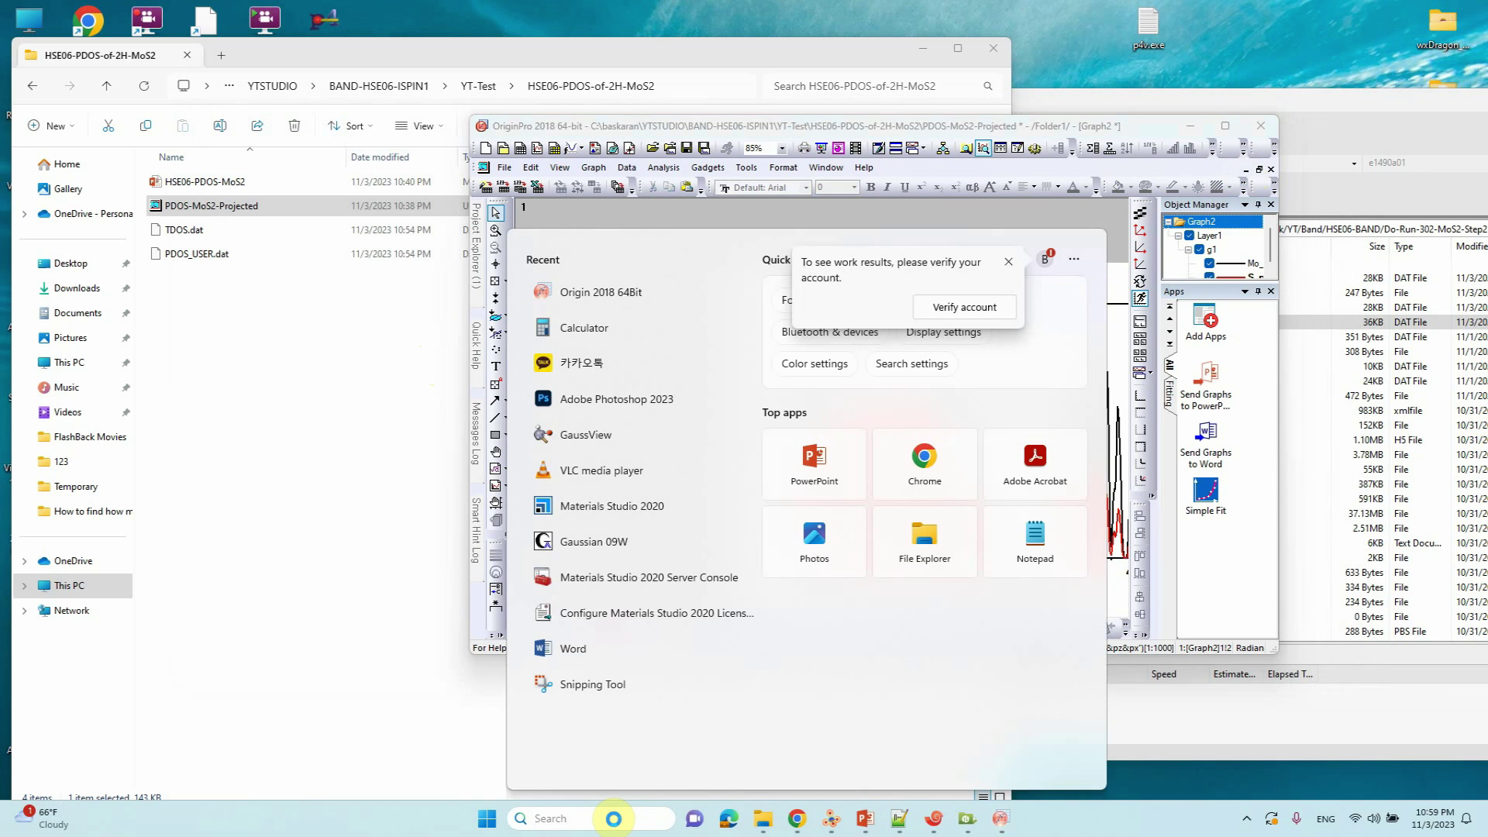
pyautogui.click(999, 821)
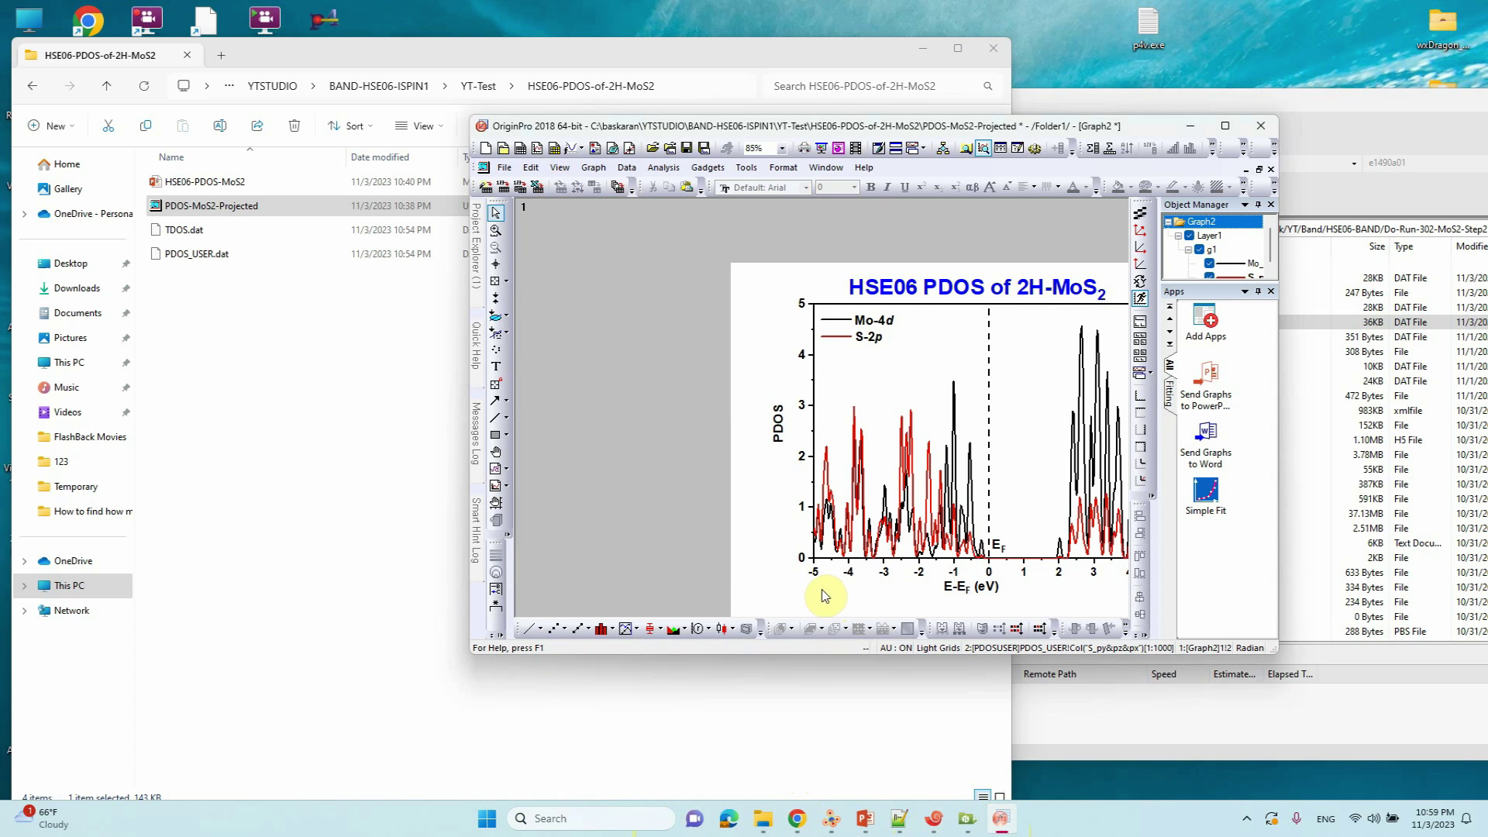
pyautogui.moveTo(1151, 118); pyautogui.dragTo(981, 104)
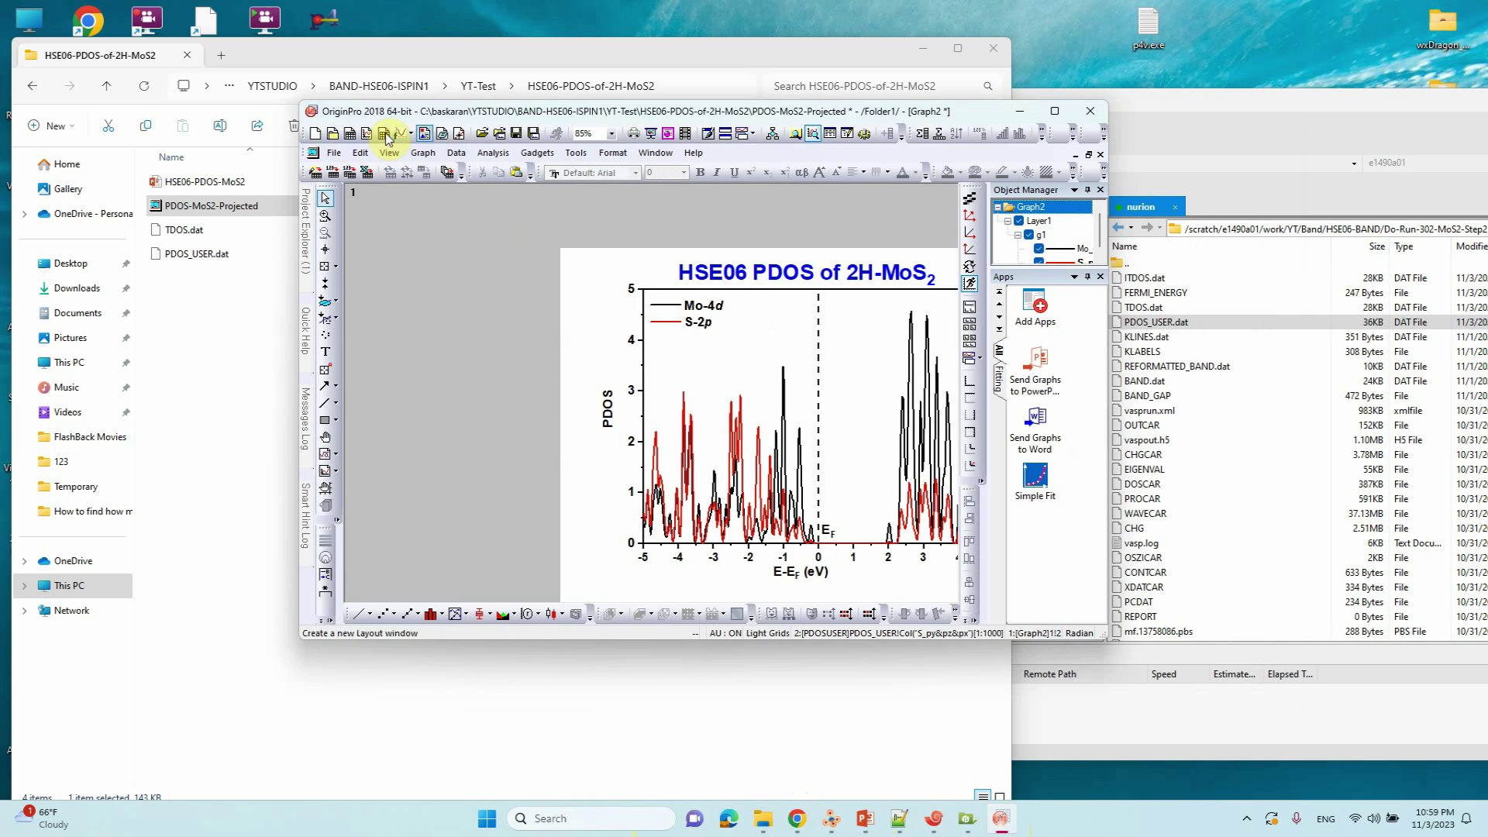
pyautogui.click(523, 137)
pyautogui.click(1100, 155)
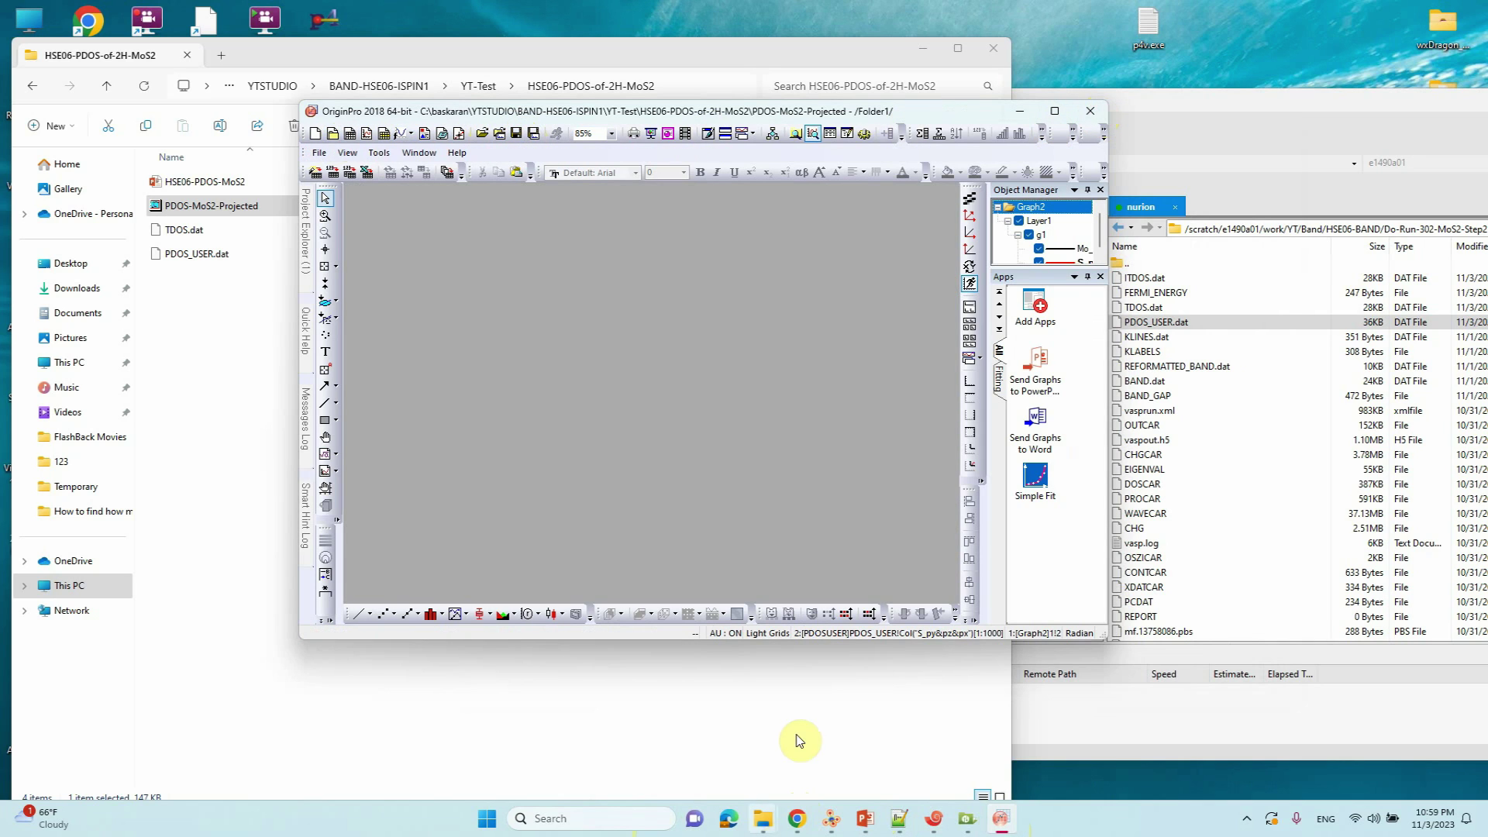
pyautogui.hotkey('alt', 'F4')
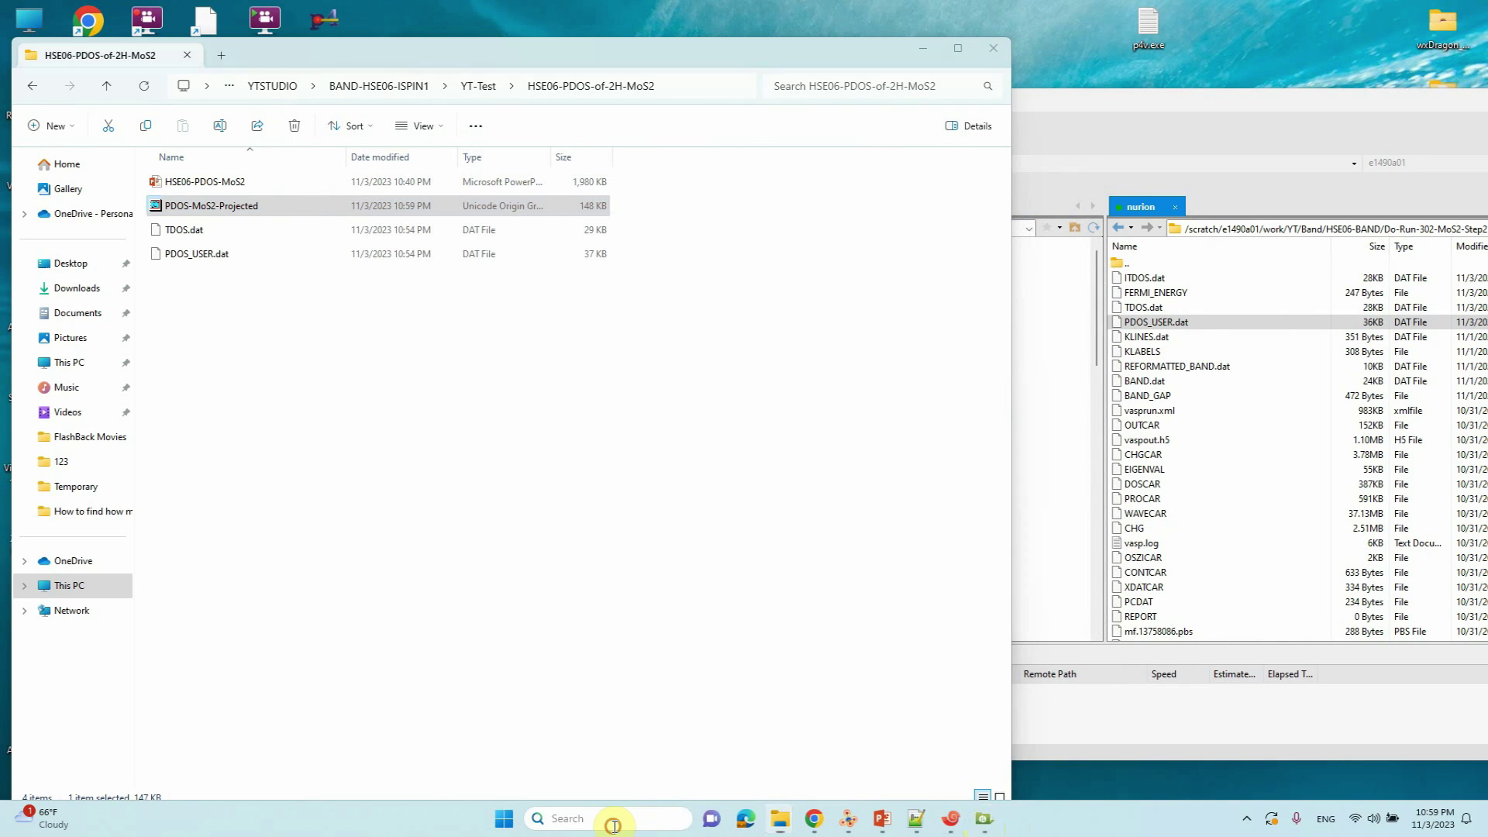
# - Launch Origin 2018 64Bit and import PDOS_USER.dat from the HSE06-PDOS-of-2H-MoS2 folder into the empty project
pyautogui.click(615, 818)
pyautogui.write('or')
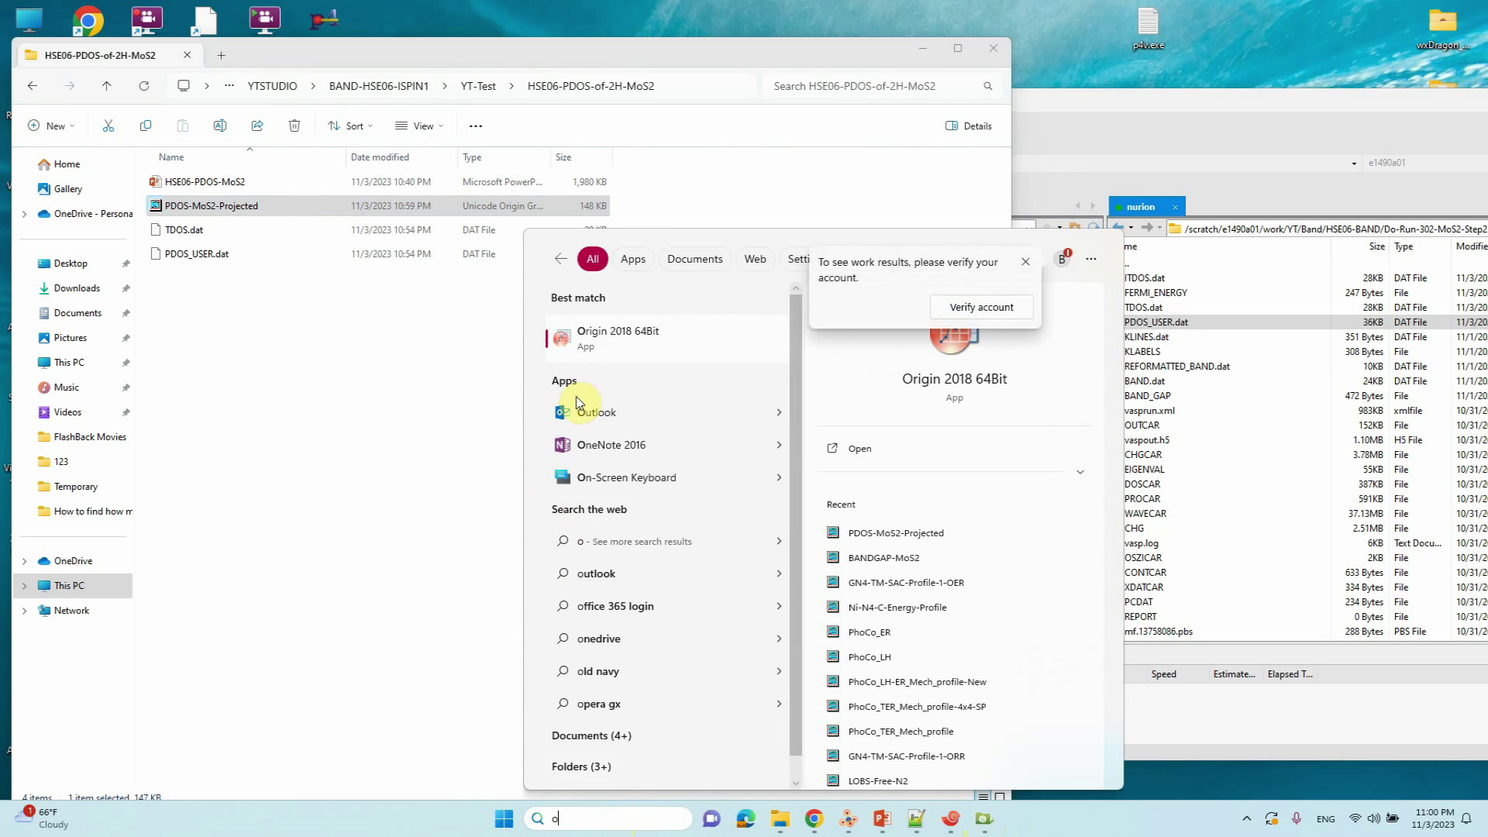
pyautogui.click(603, 339)
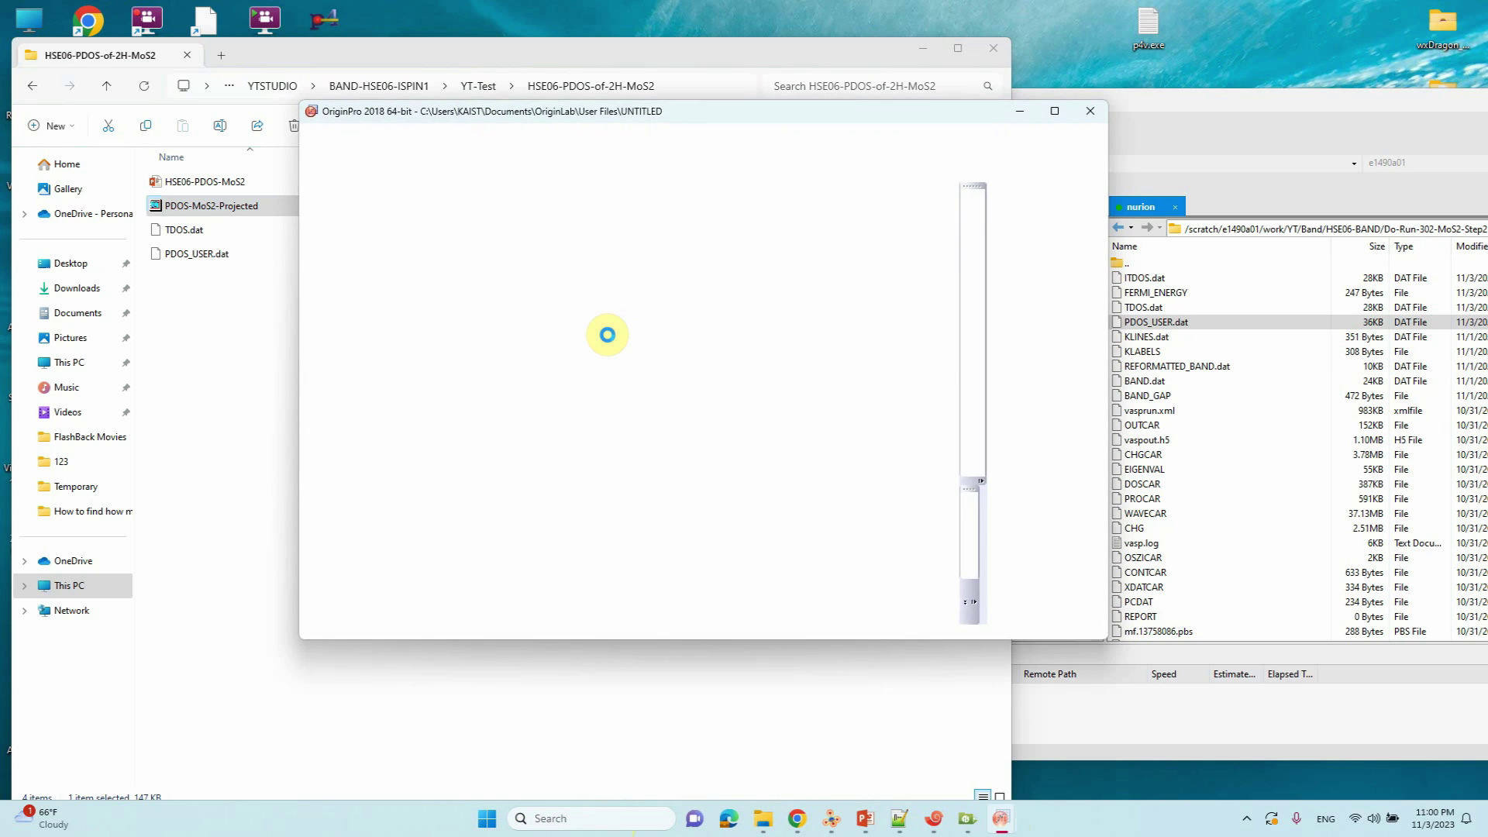
pyautogui.click(174, 256)
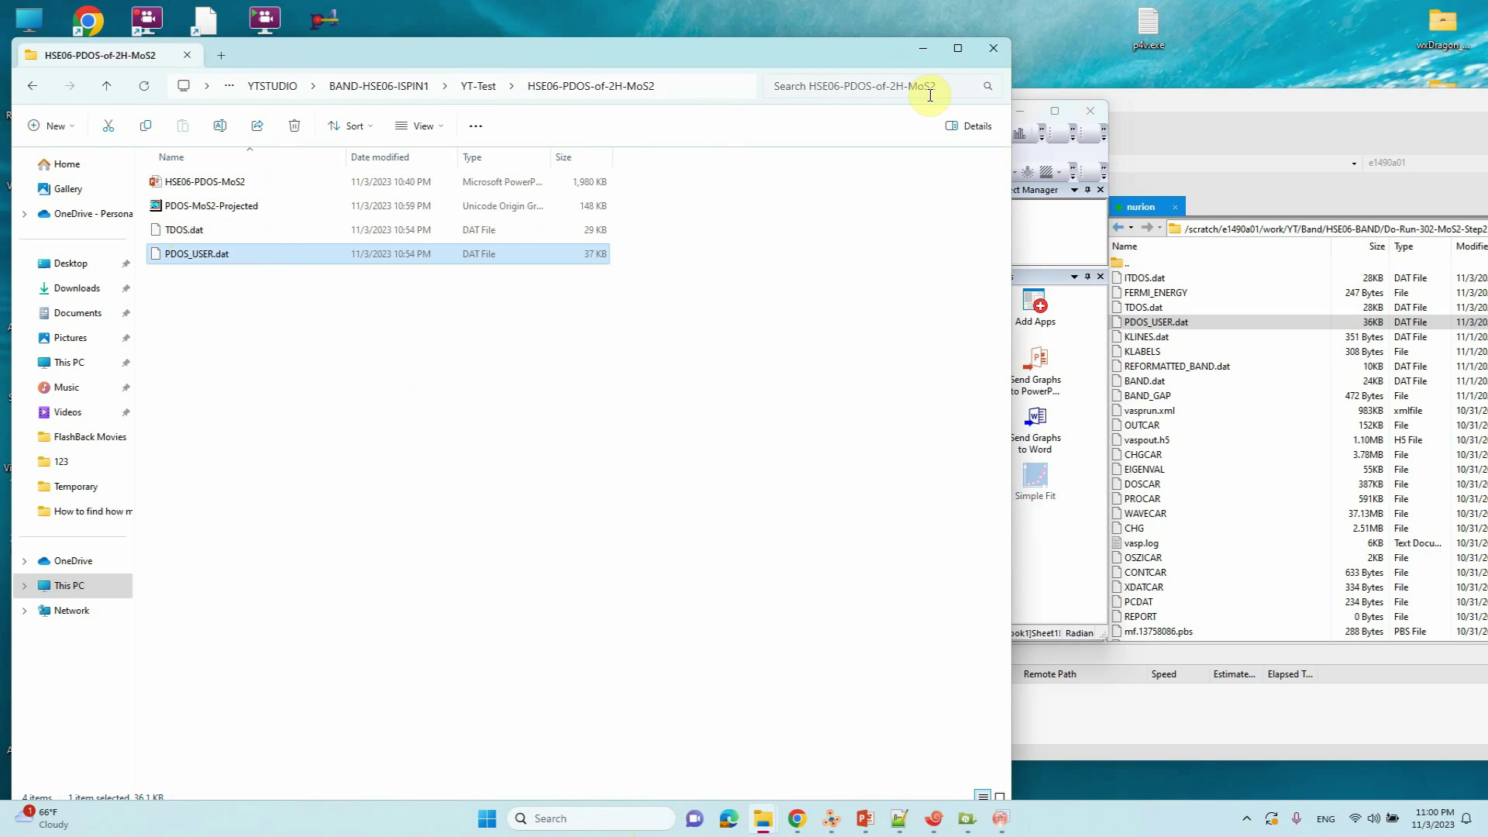
pyautogui.click(1039, 203)
pyautogui.moveTo(810, 128); pyautogui.dragTo(1209, 133)
pyautogui.moveTo(207, 256); pyautogui.dragTo(914, 315)
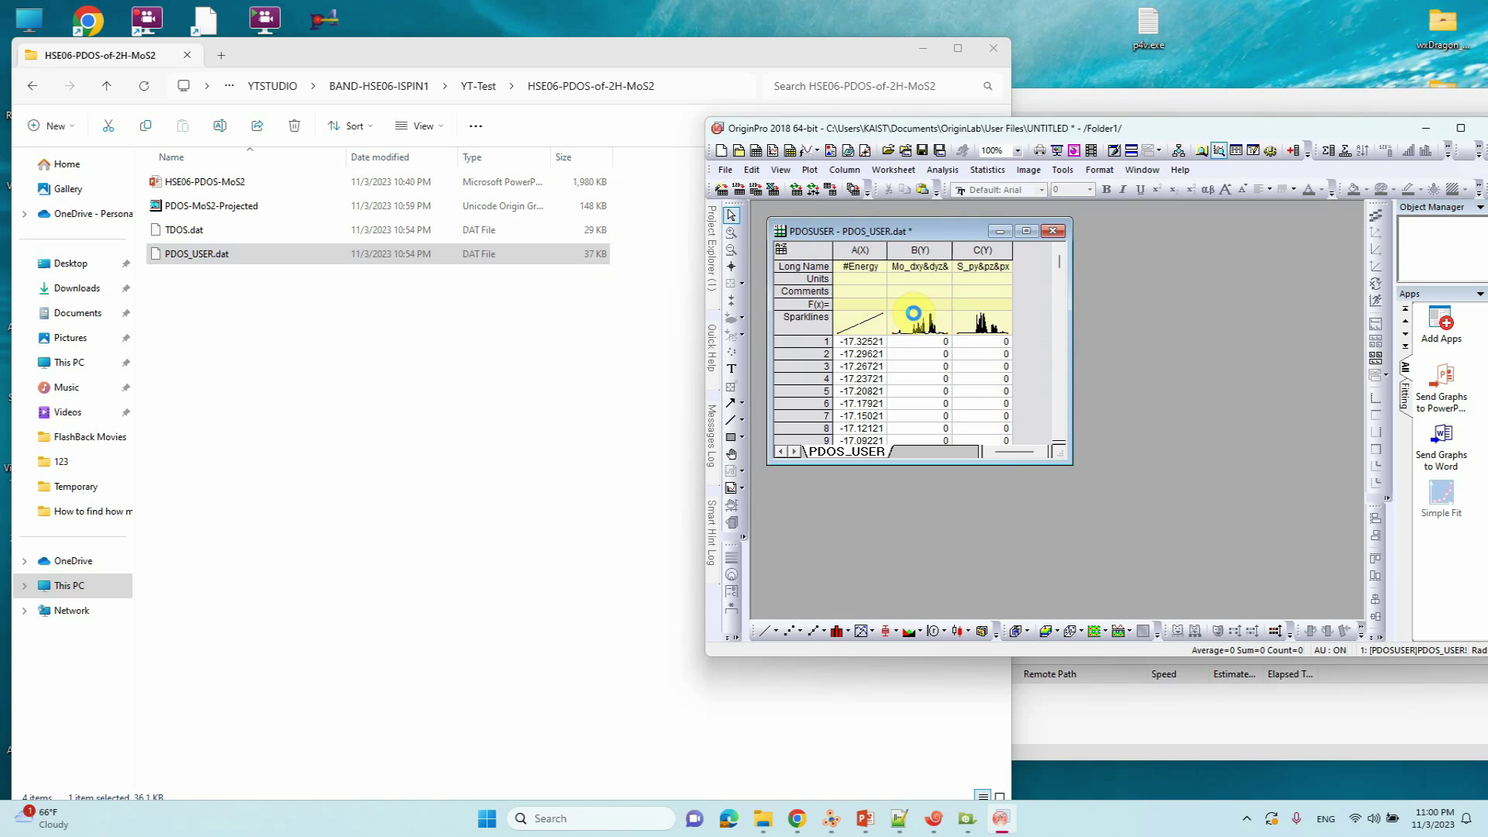
# - Maximize the PDOS_USER worksheet and the Origin window, and magnify the worksheet
pyautogui.click(1017, 232)
pyautogui.moveTo(1346, 126); pyautogui.dragTo(1068, 159)
pyautogui.click(990, 171)
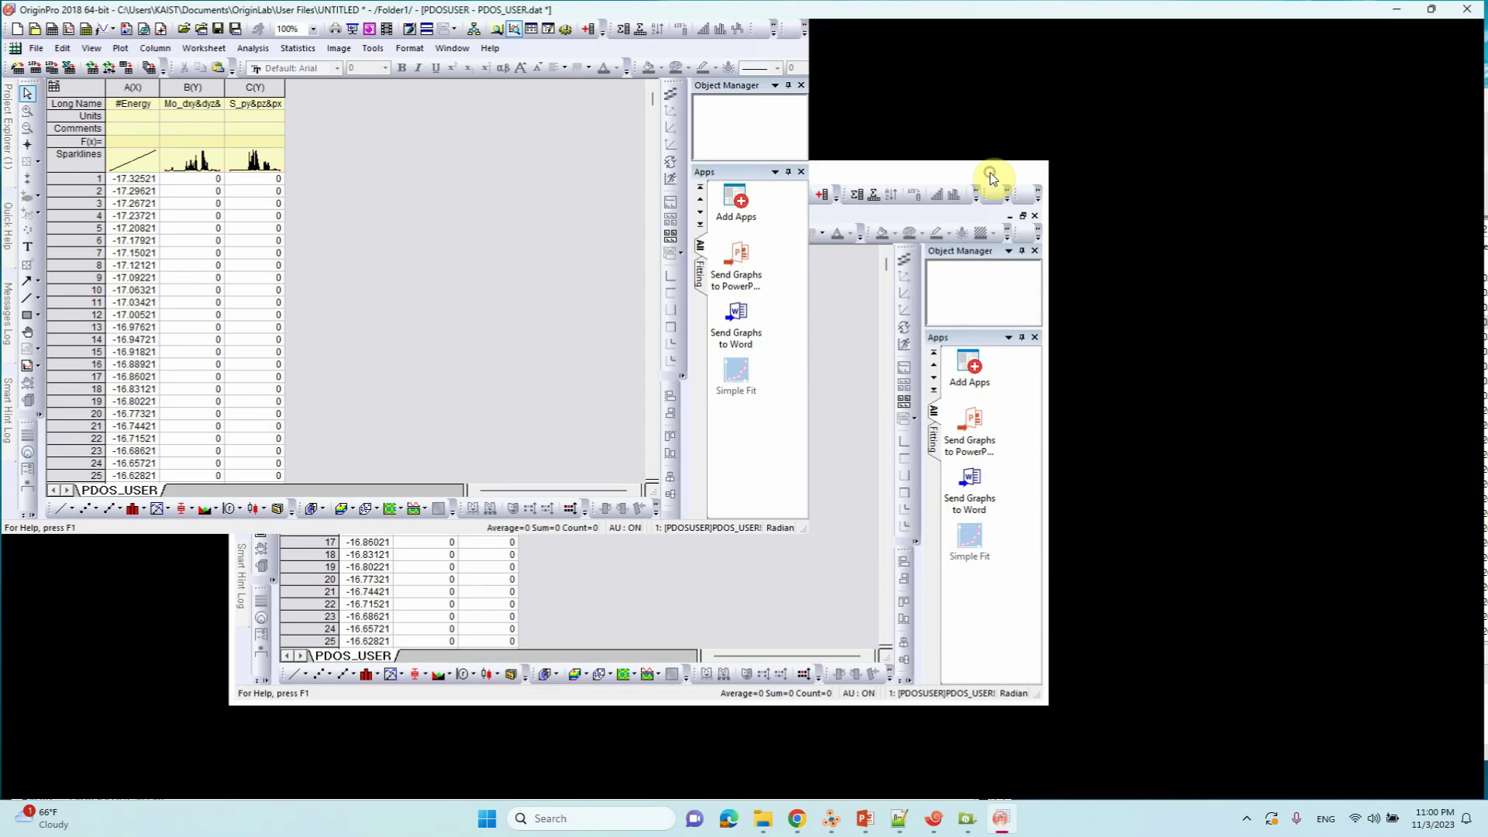
pyautogui.scroll(3, 324, 260)
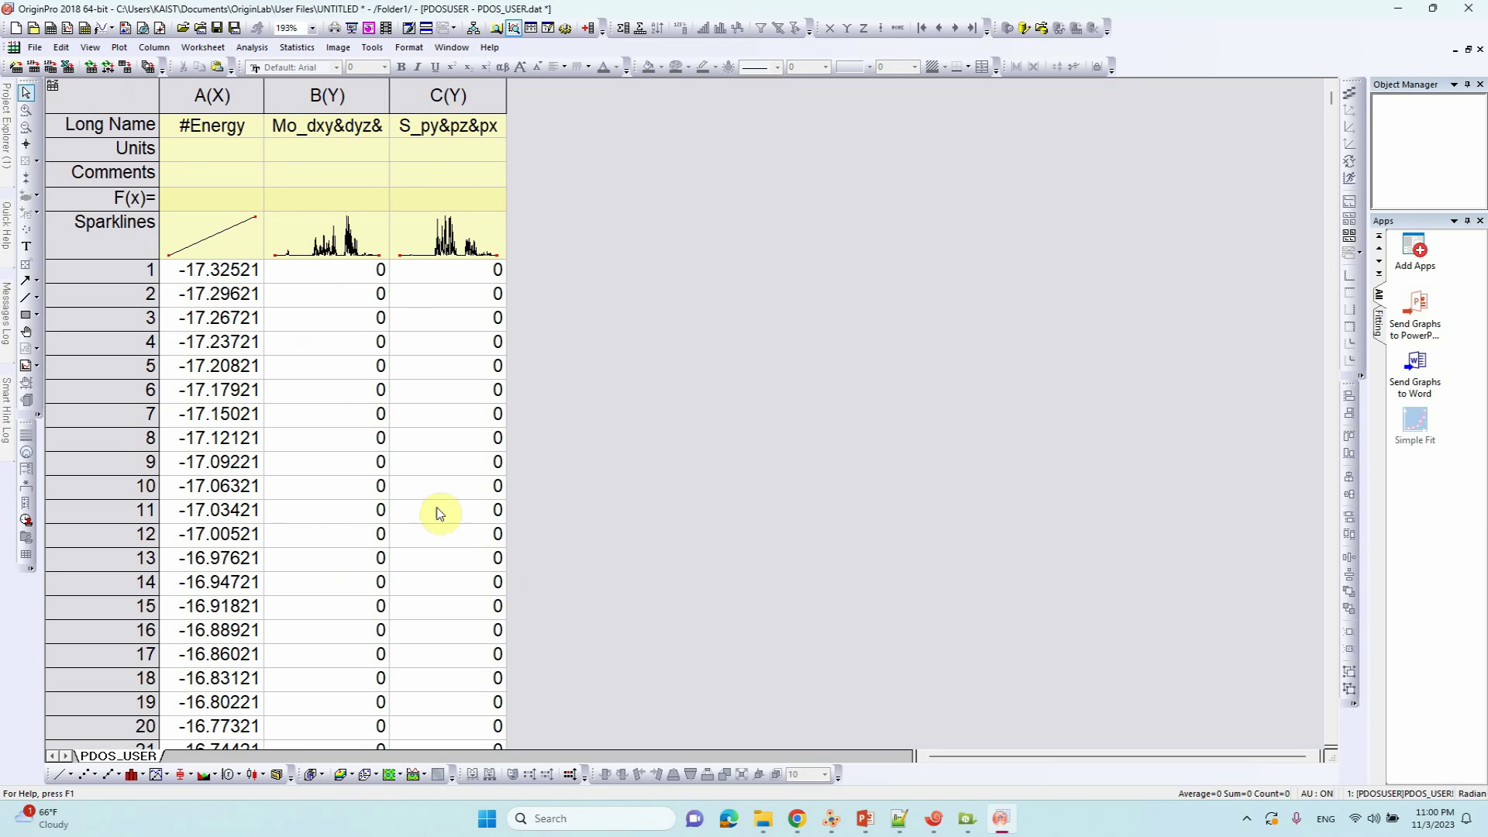
# - Plot the Mo_dxy&dyz& and S_py&pz&px columns together against #Energy as a line graph
pyautogui.click(327, 95)
pyautogui.keyDown('ctrl'); pyautogui.click(448, 95); pyautogui.keyUp('ctrl')
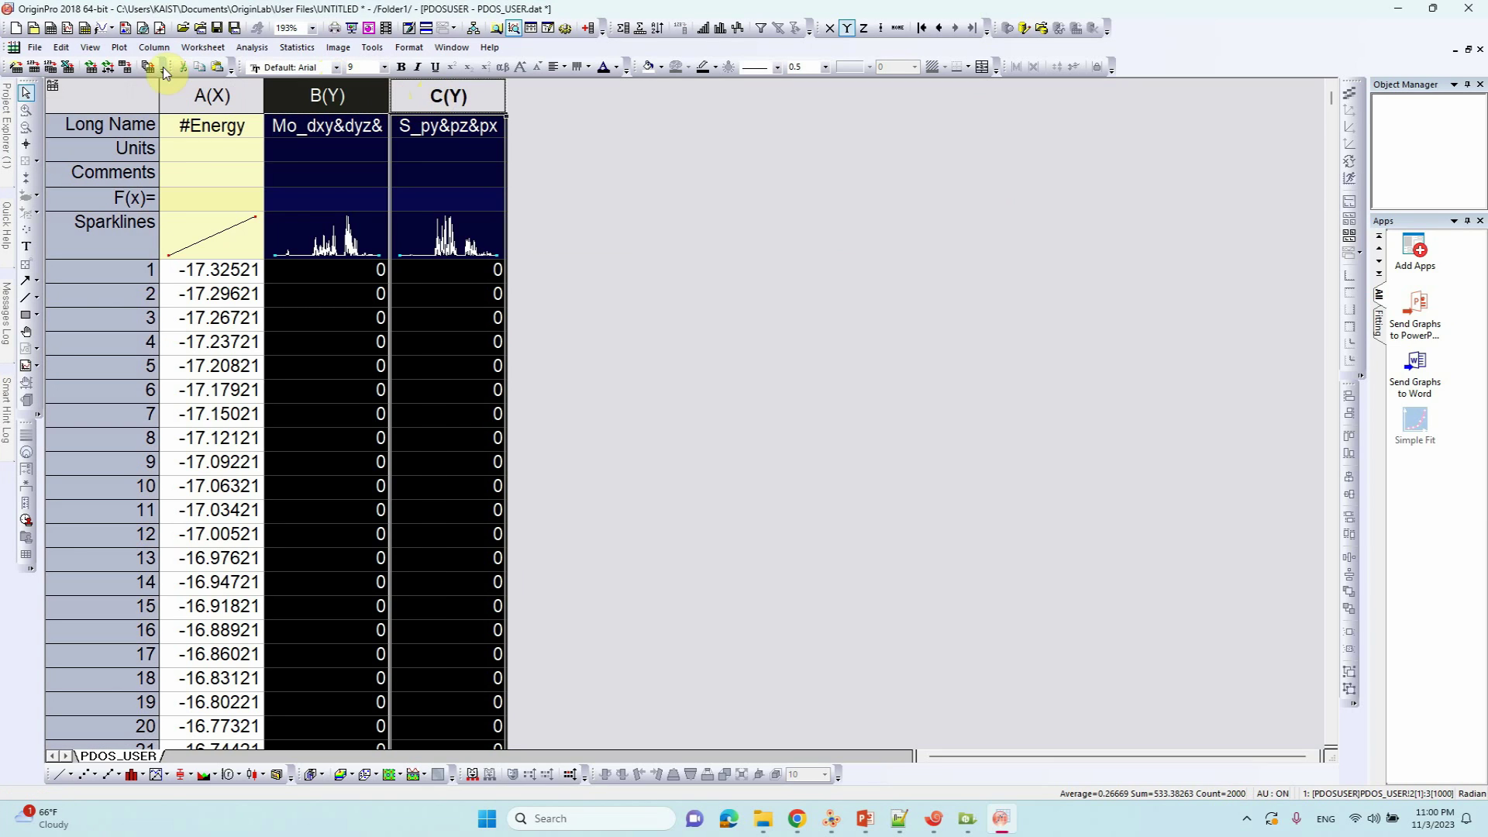
pyautogui.click(120, 48)
pyautogui.moveTo(139, 105)
pyautogui.click(158, 212)
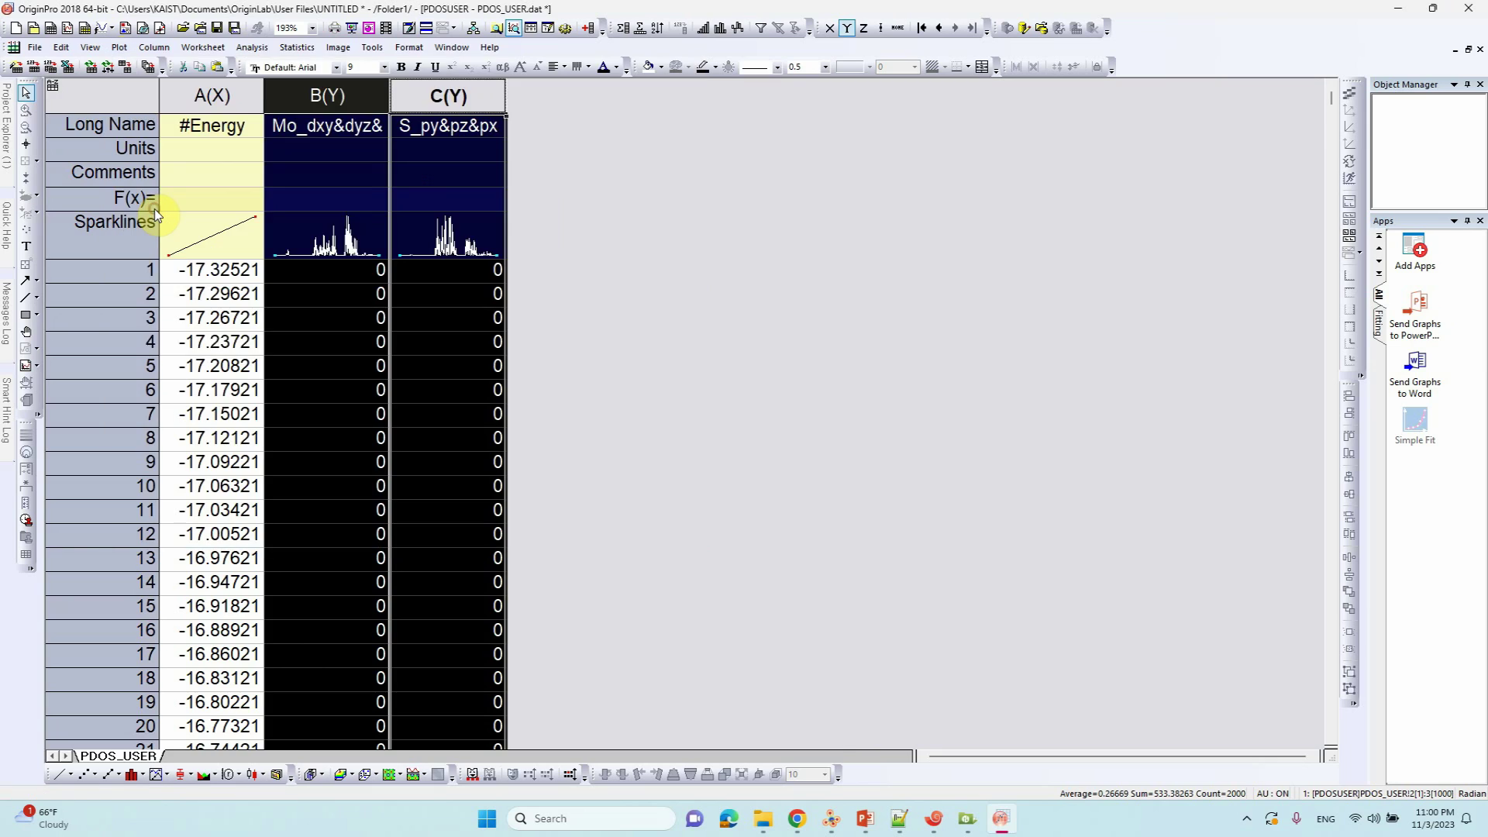
# - Set the graph's horizontal axis range from -5 to 4
pyautogui.click(395, 649)
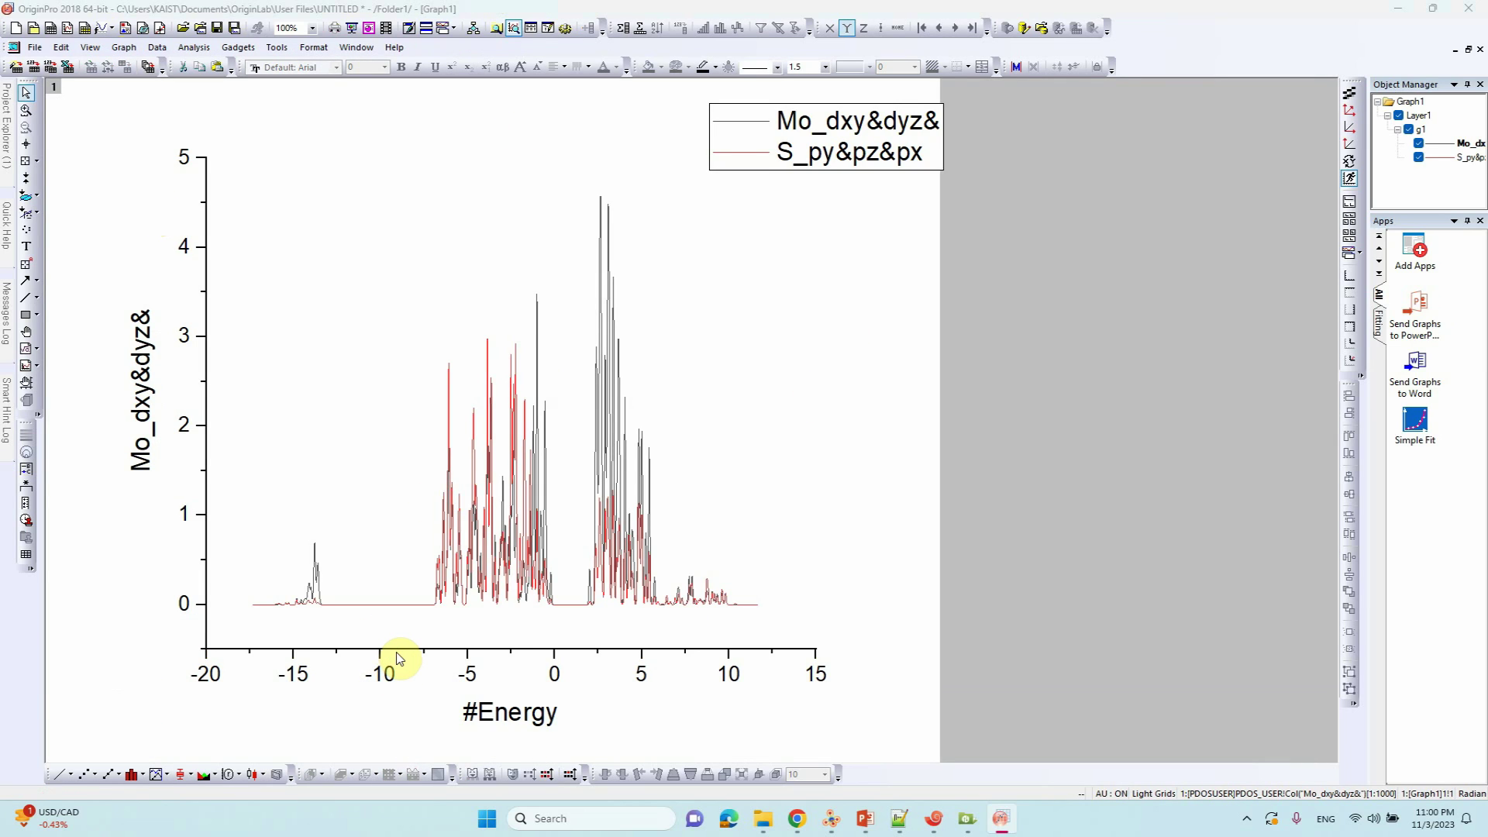
pyautogui.doubleClick(397, 657)
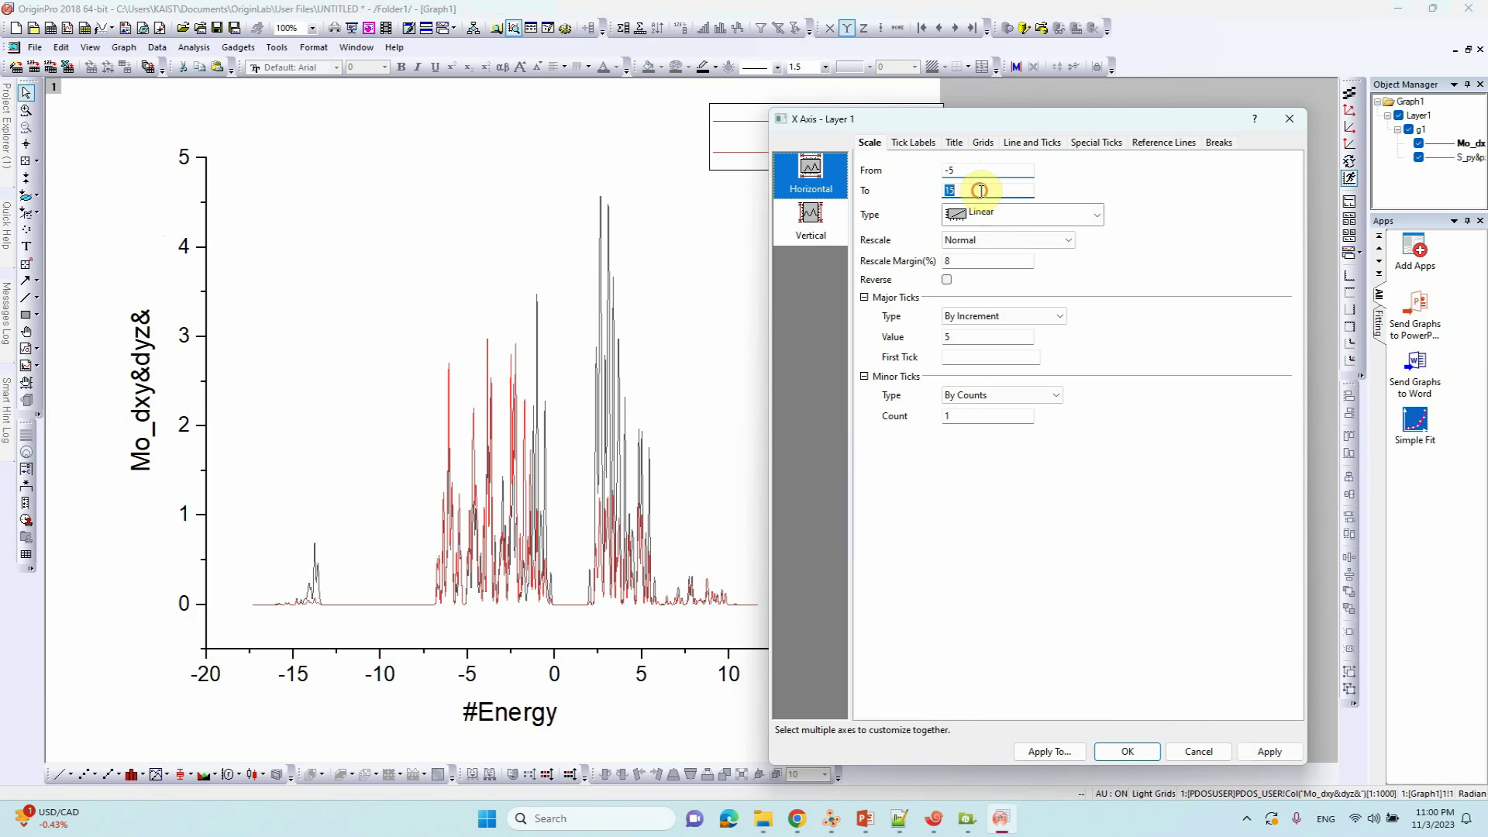
pyautogui.click(1271, 751)
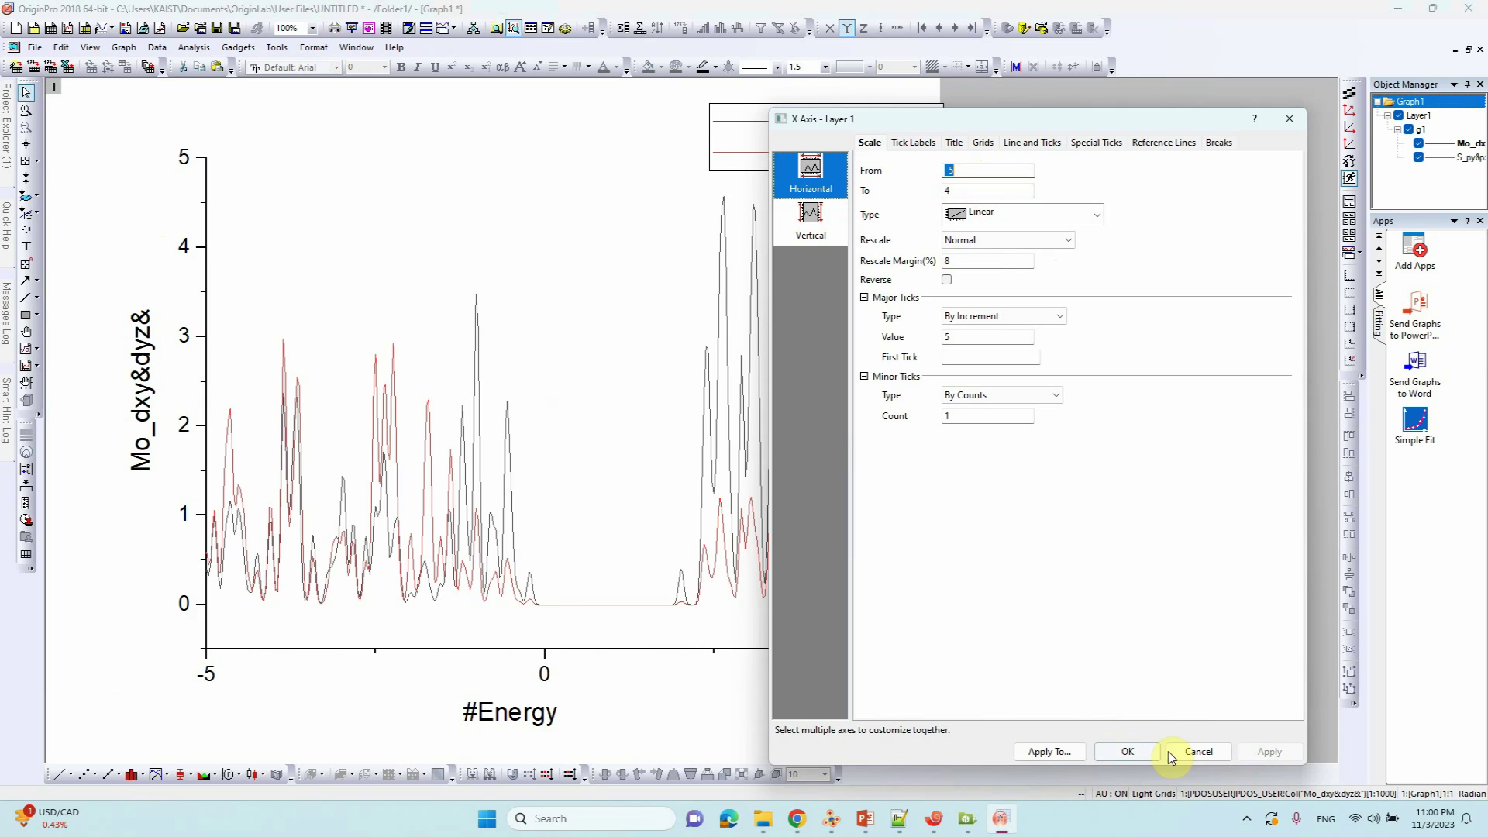
pyautogui.click(1127, 751)
# - Set the graph's vertical axis to start from 0
pyautogui.click(204, 557)
pyautogui.doubleClick(203, 557)
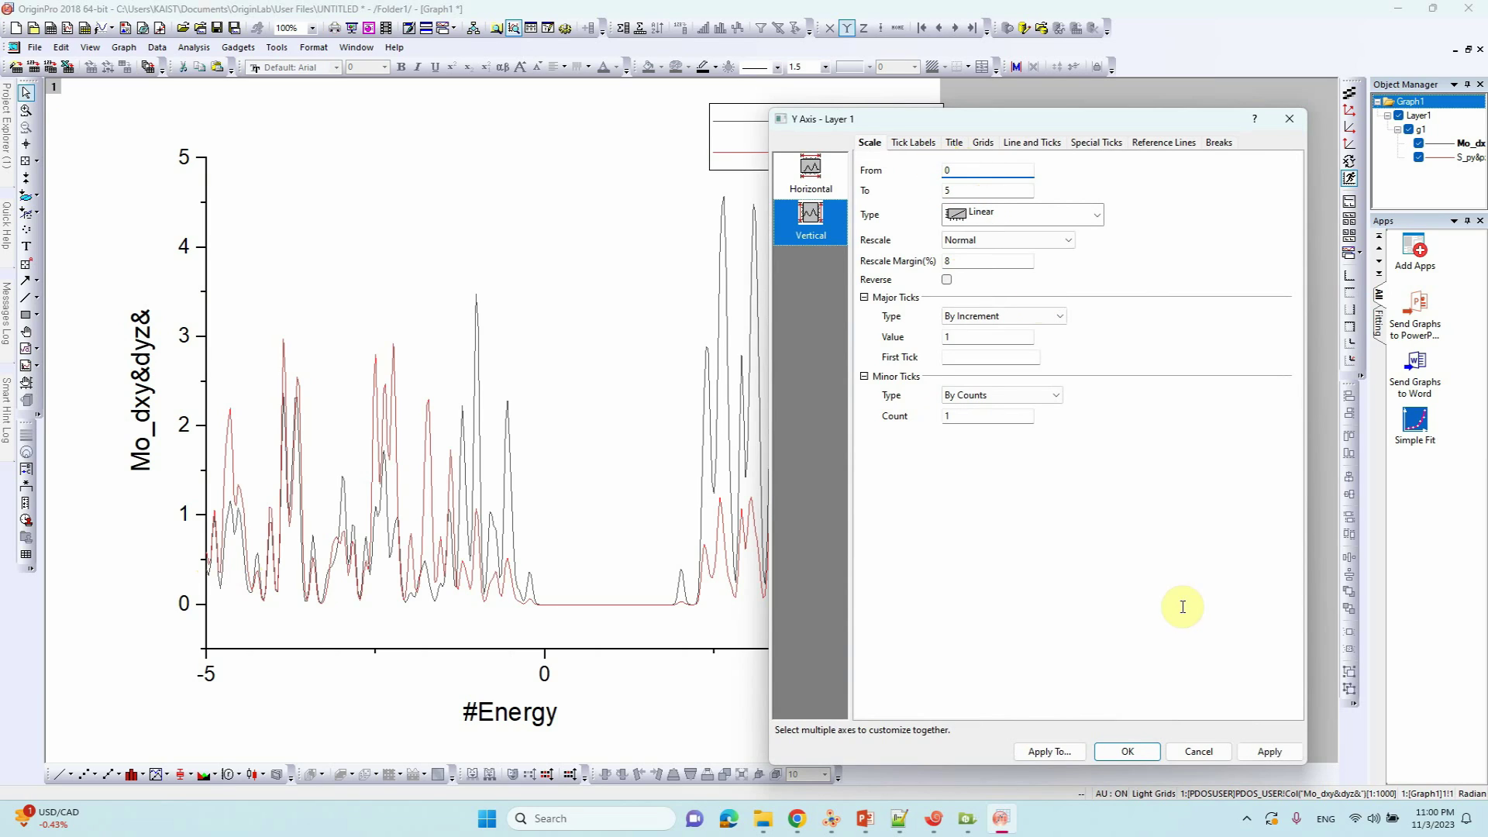
pyautogui.click(1270, 751)
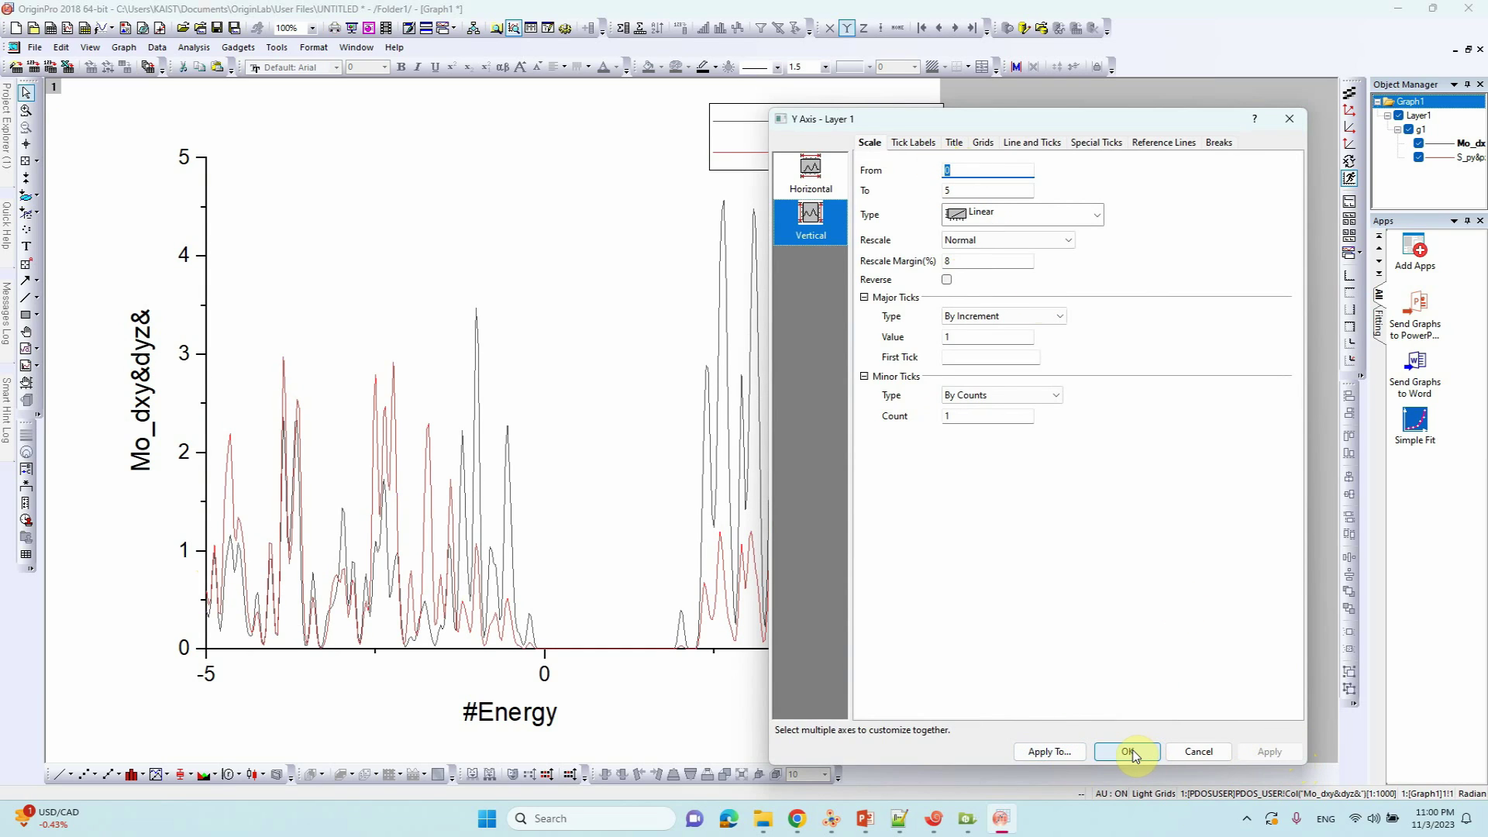
# - Enclose the plot by enabling the opposite lines for both the vertical and horizontal axes
pyautogui.click(982, 142)
pyautogui.click(951, 409)
pyautogui.click(1270, 751)
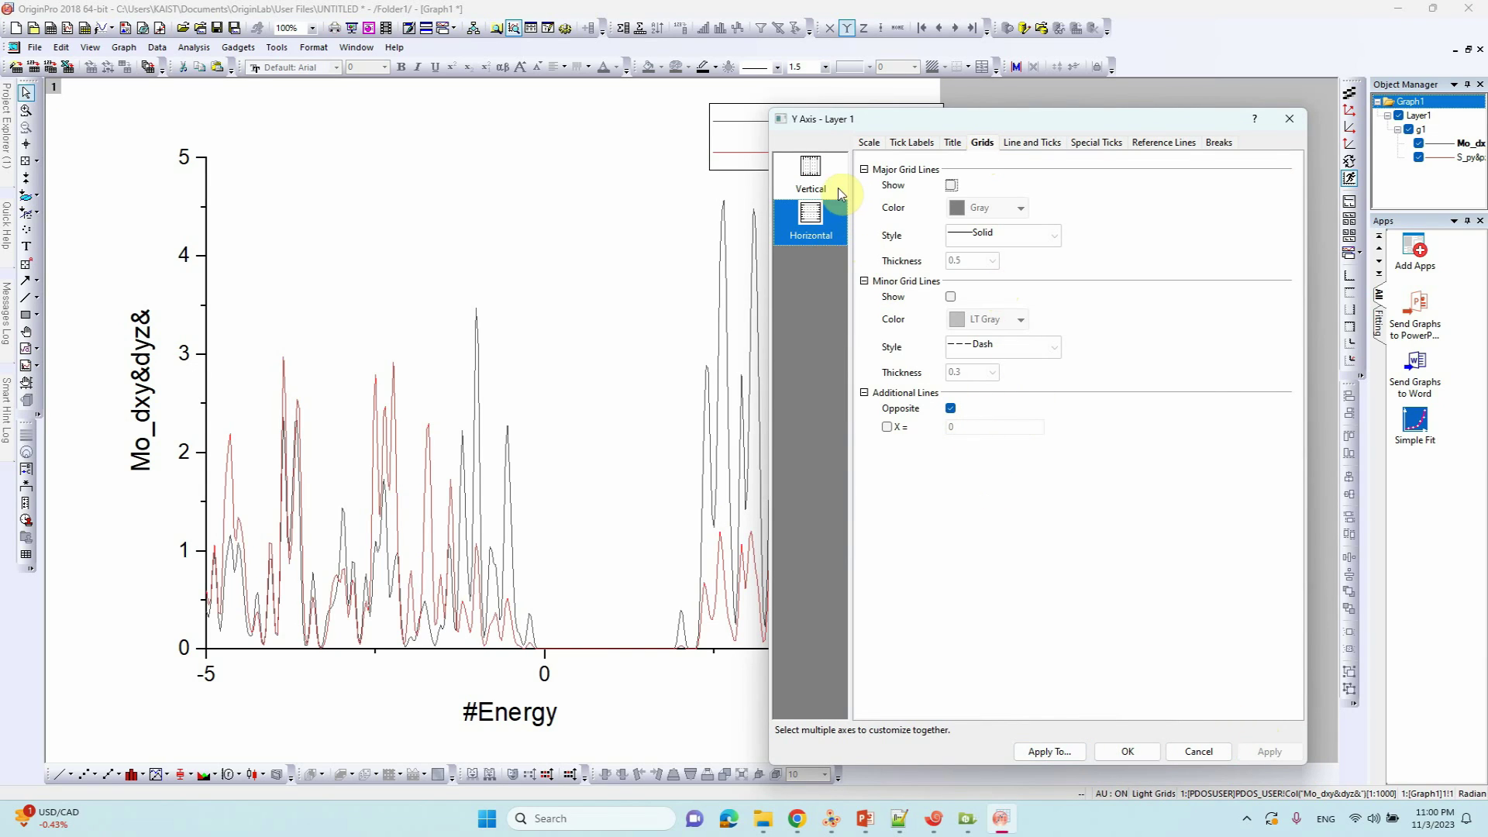
pyautogui.click(826, 183)
pyautogui.click(951, 408)
pyautogui.click(1268, 750)
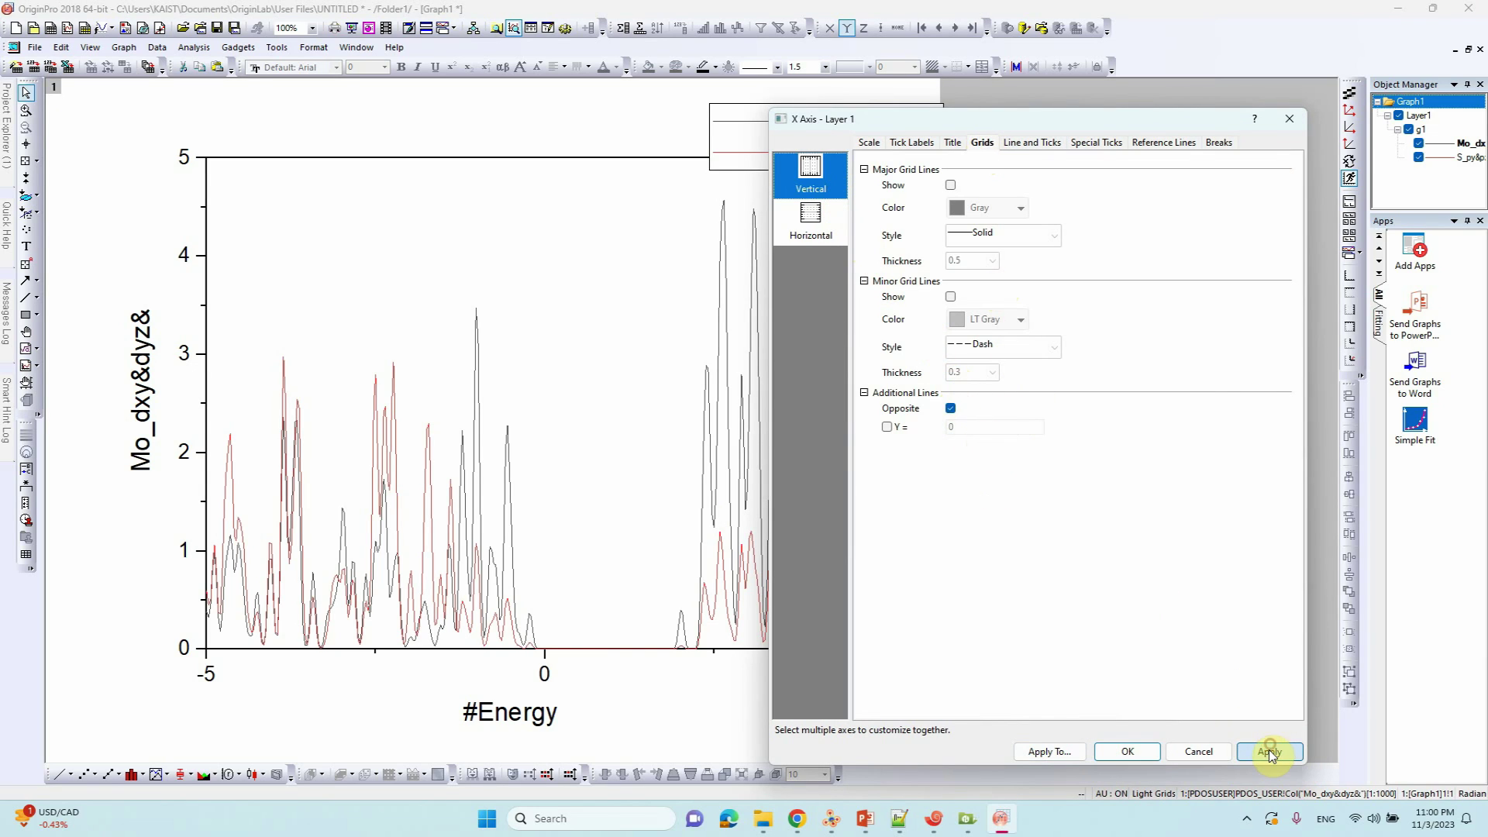
# - Set the thickness of the graph's axis lines to 2
pyautogui.click(1037, 146)
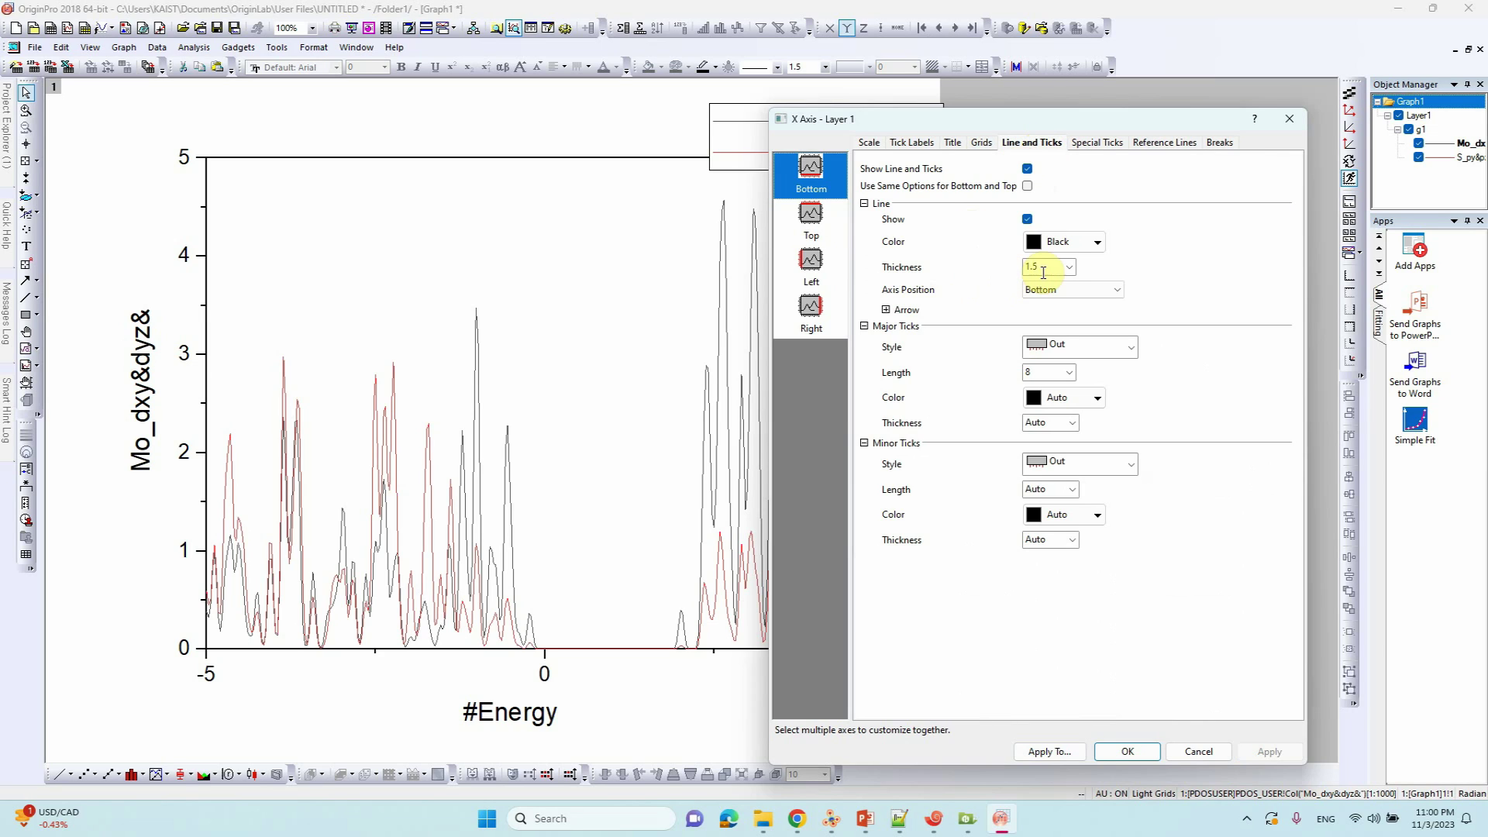
pyautogui.click(820, 259)
pyautogui.doubleClick(1048, 266)
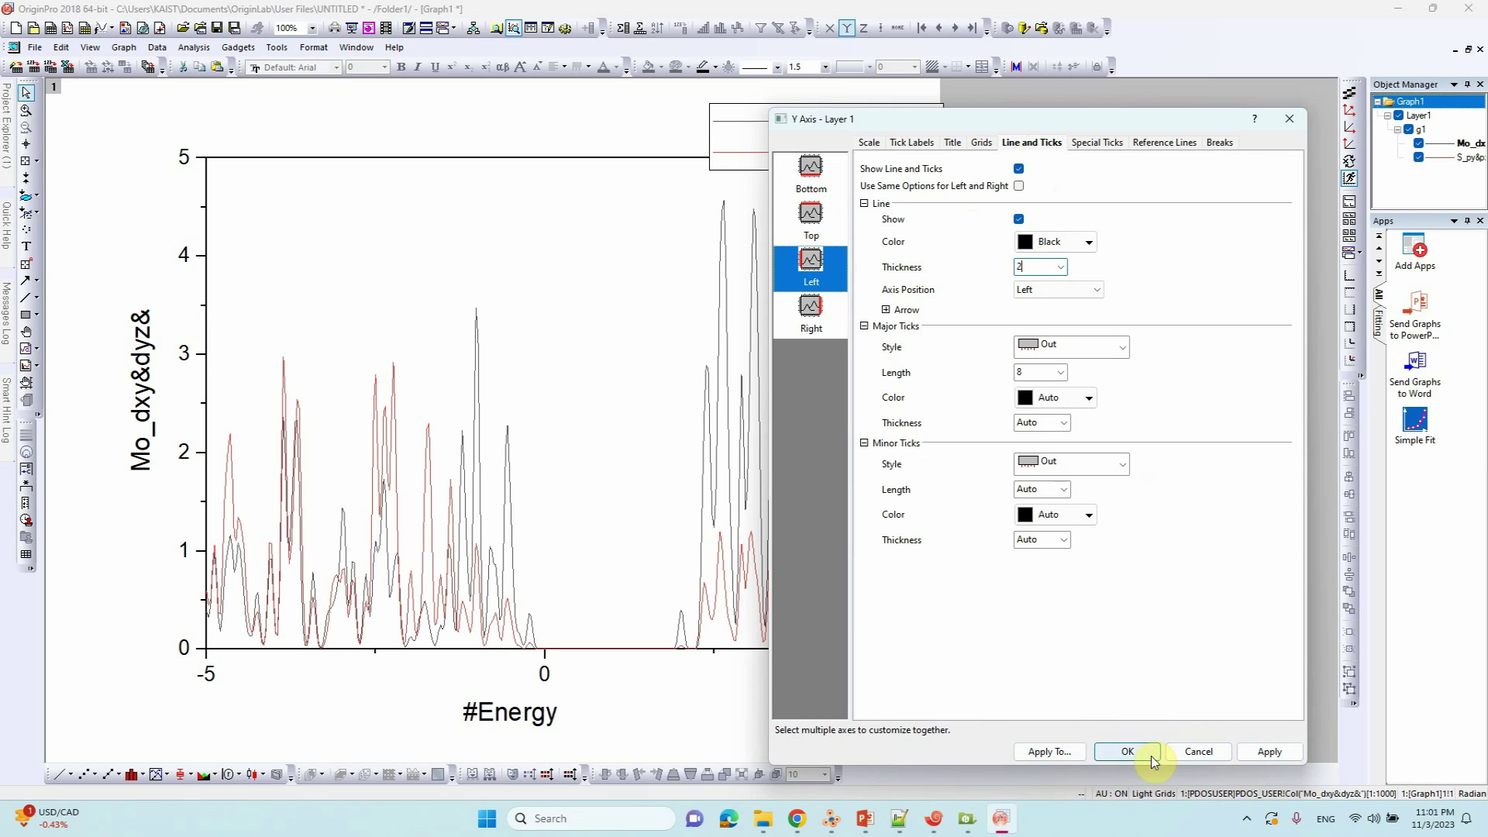
pyautogui.click(1128, 751)
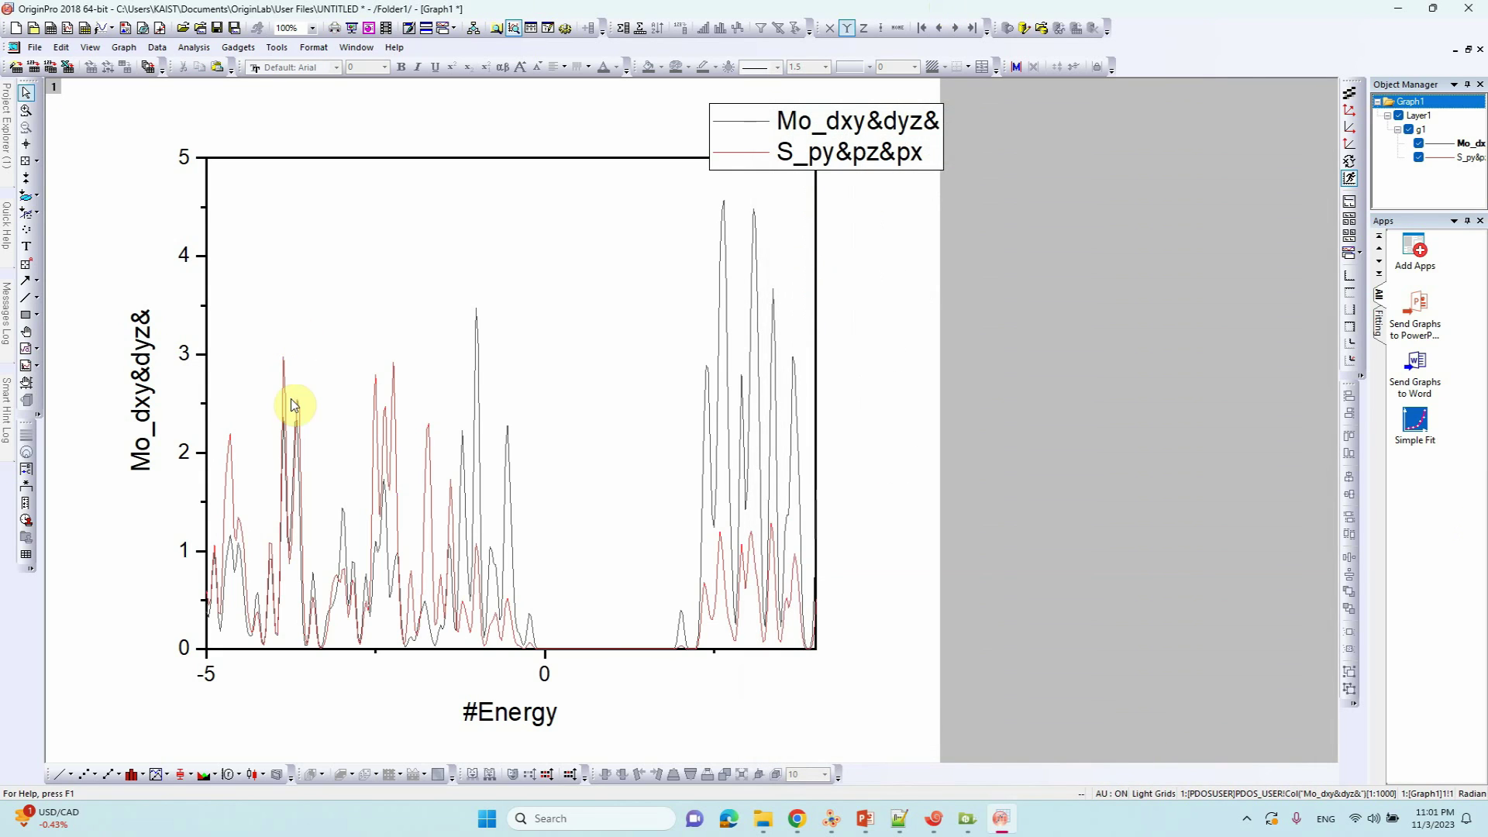
# - Make the grouped curves independently editable and format the Mo curve as a black line of width 2
pyautogui.doubleClick(392, 403)
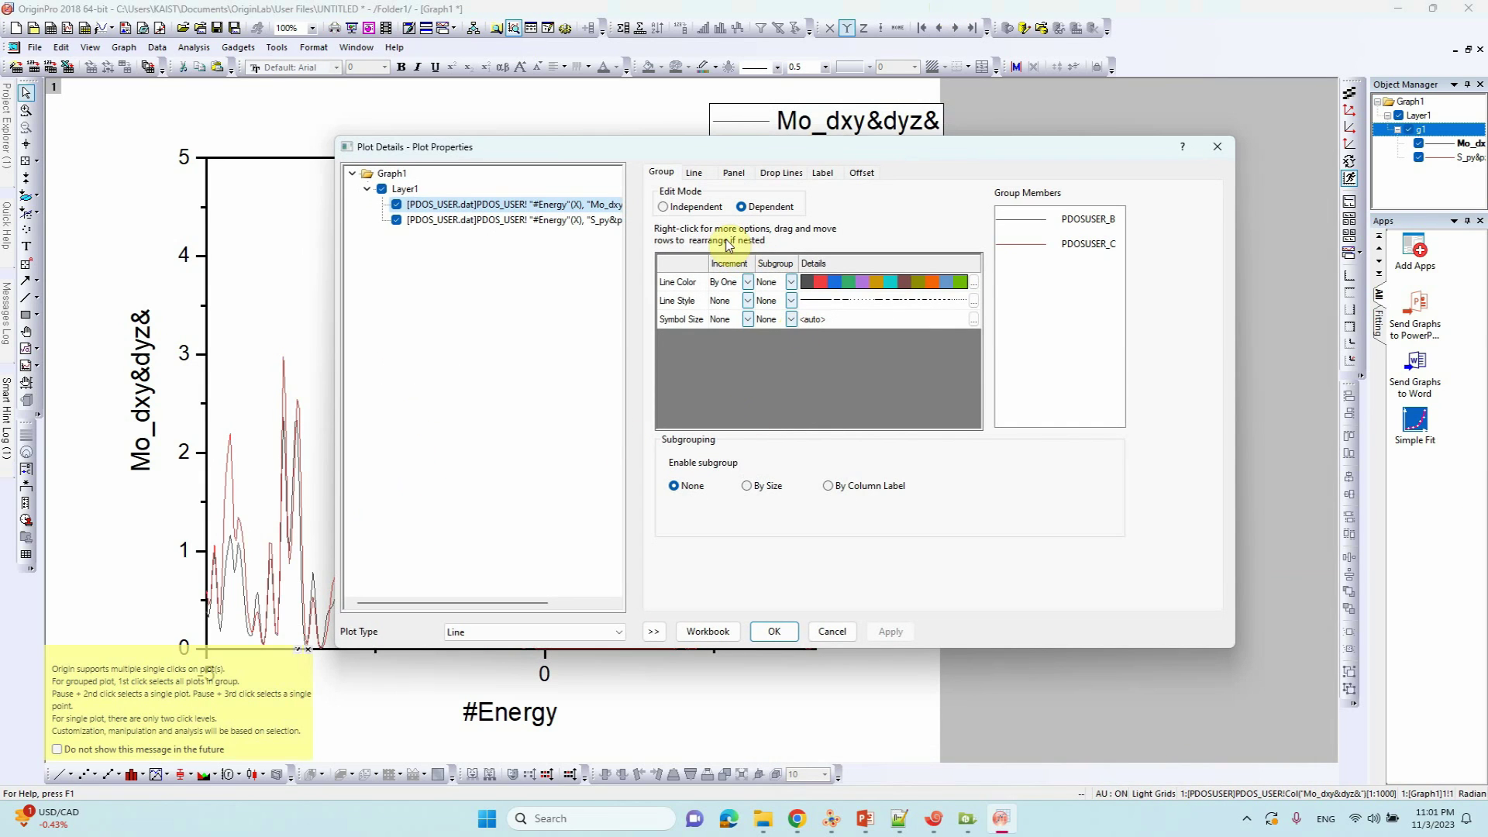
pyautogui.click(665, 207)
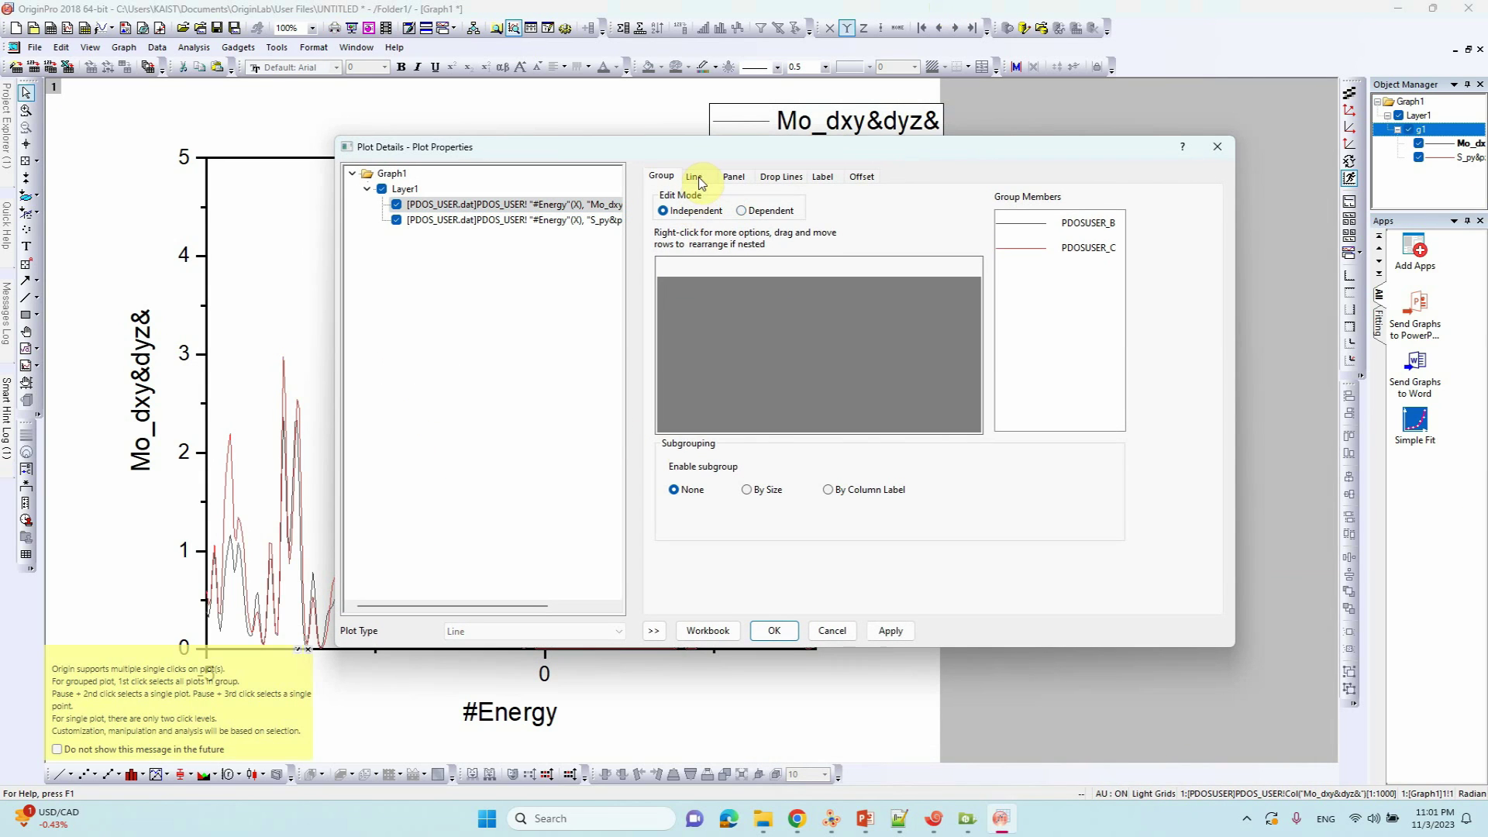
pyautogui.click(695, 178)
pyautogui.click(731, 286)
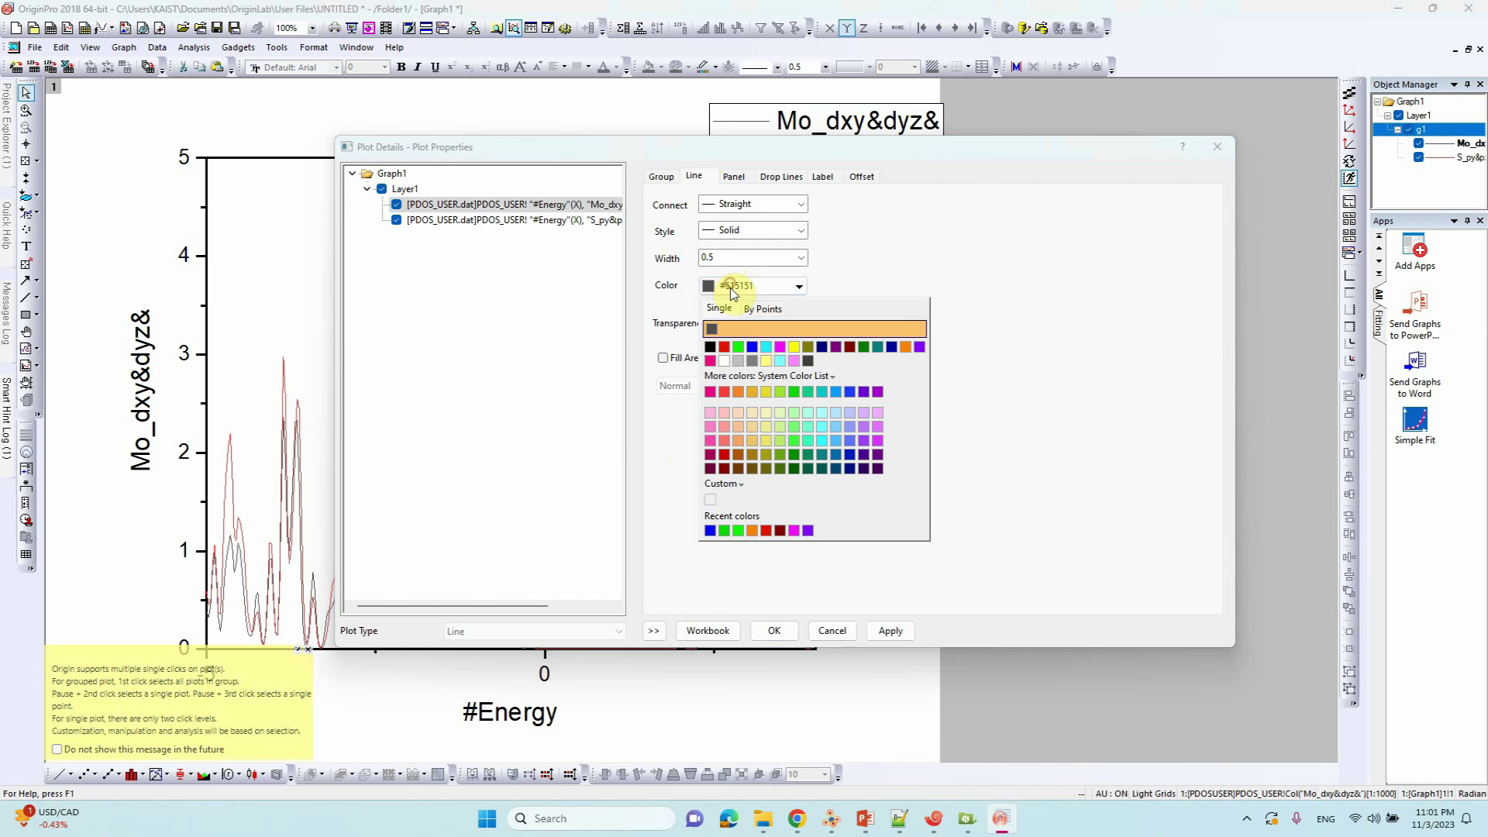
pyautogui.click(710, 347)
pyautogui.write('2')
pyautogui.click(890, 631)
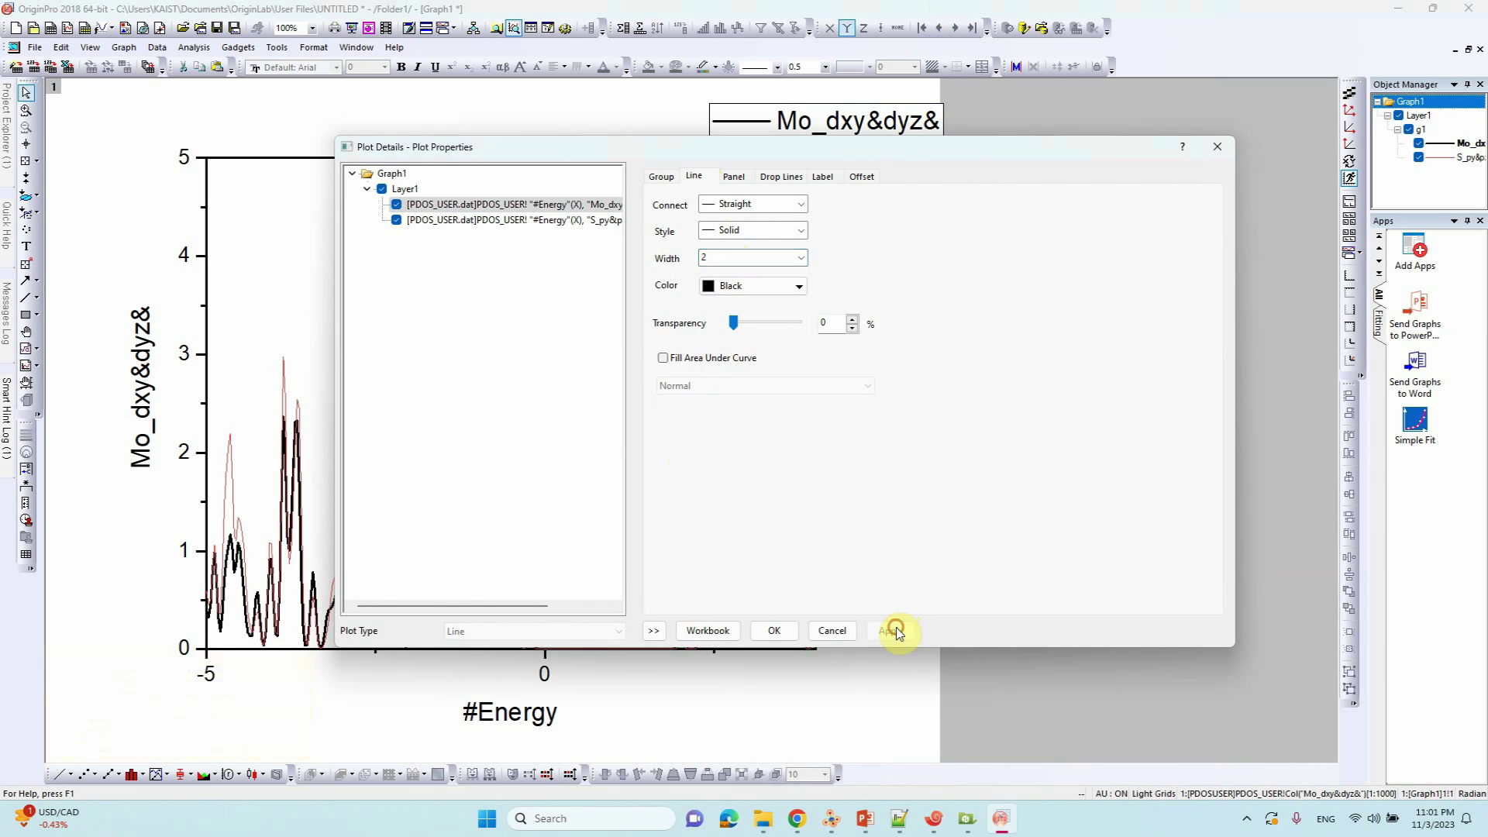
# - Format the S_py&pz&px curve as a red line of width 2
pyautogui.click(558, 230)
pyautogui.click(755, 287)
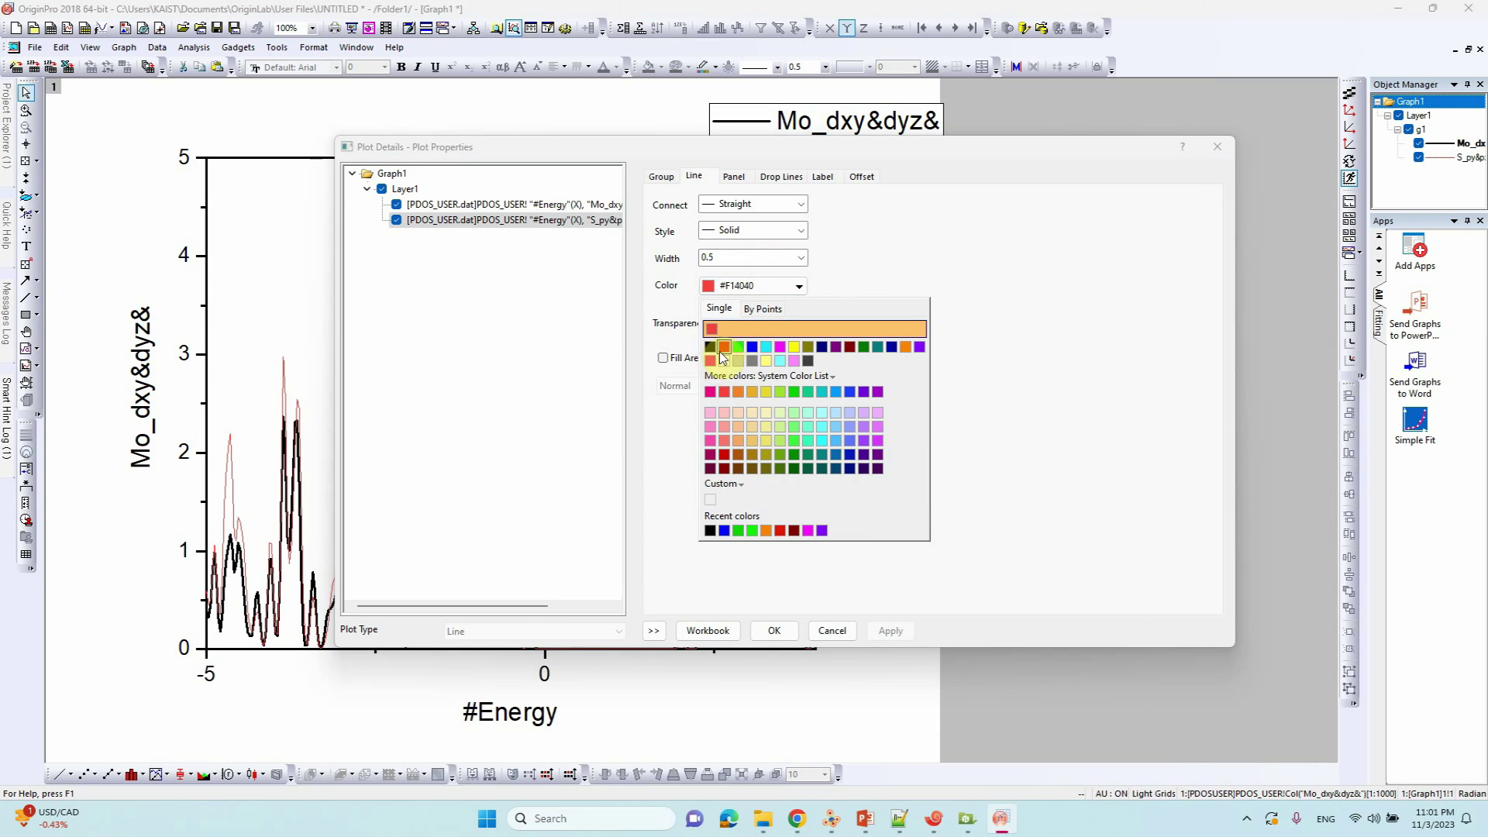
pyautogui.click(724, 347)
pyautogui.doubleClick(737, 258)
pyautogui.write('2')
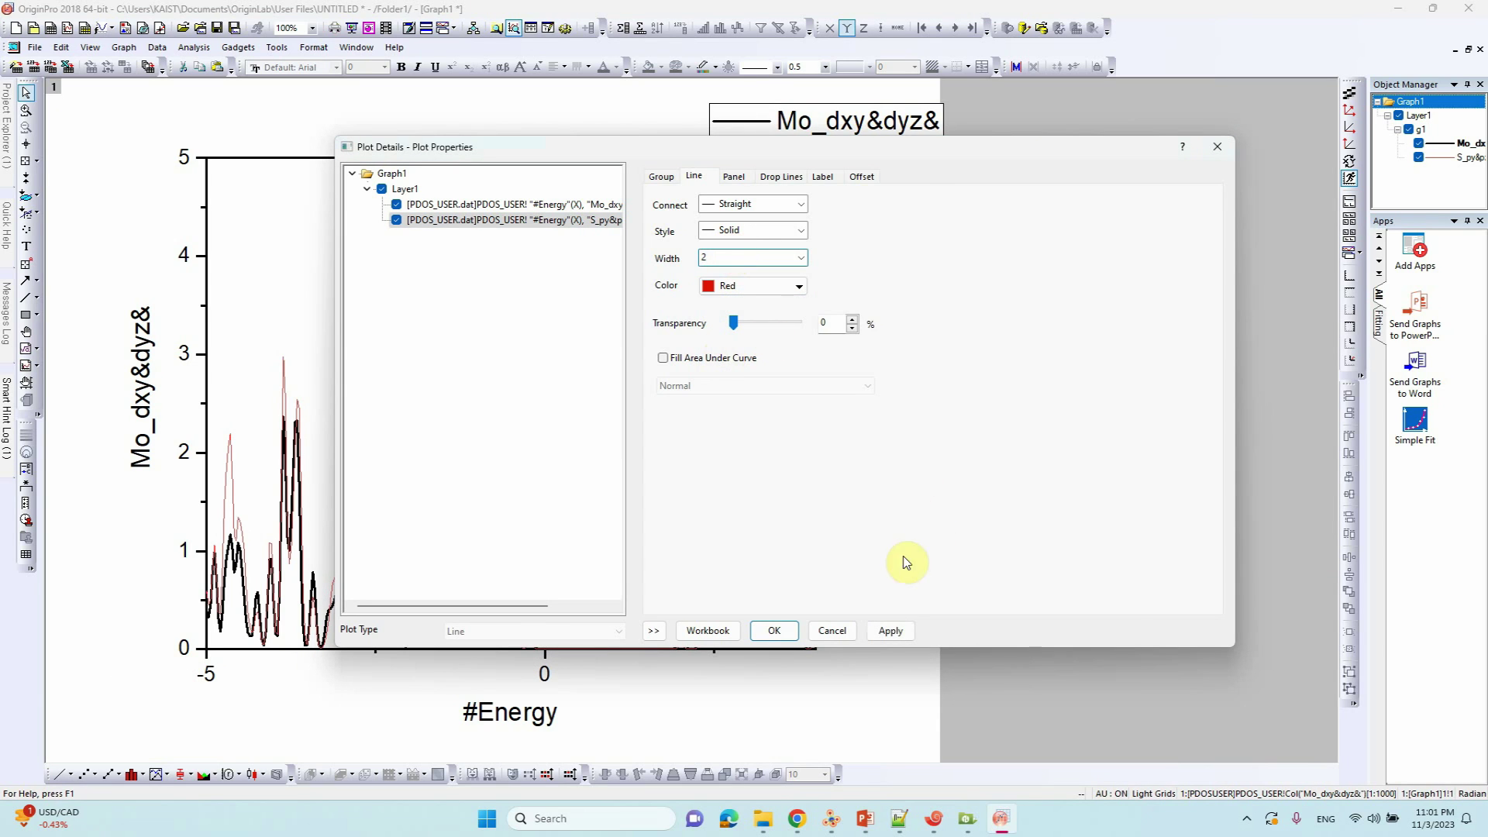
pyautogui.click(889, 631)
pyautogui.click(774, 630)
# - Set the horizontal axis major tick increment to 1
pyautogui.click(208, 347)
pyautogui.doubleClick(208, 350)
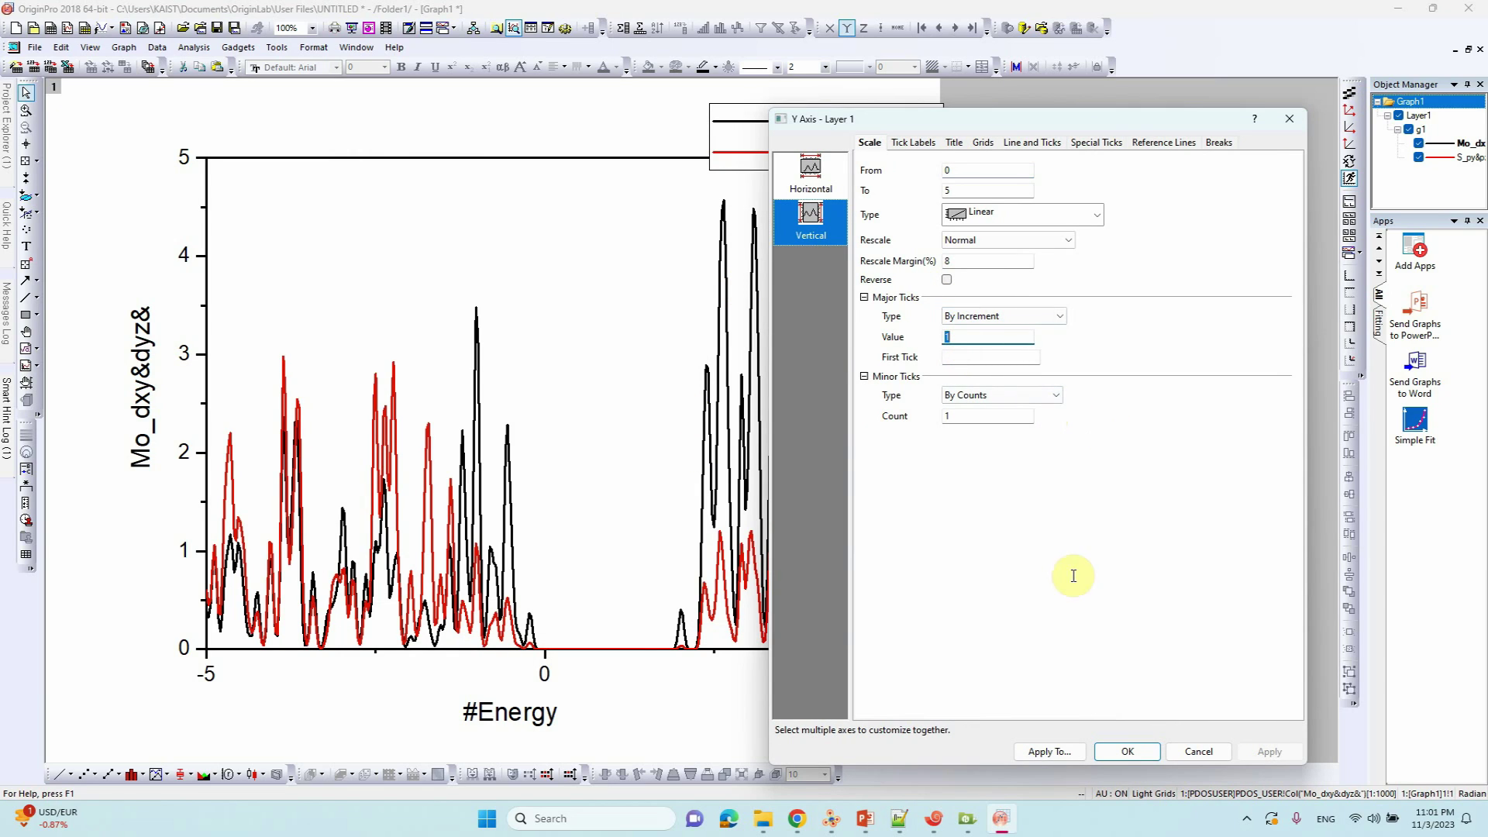
pyautogui.click(810, 183)
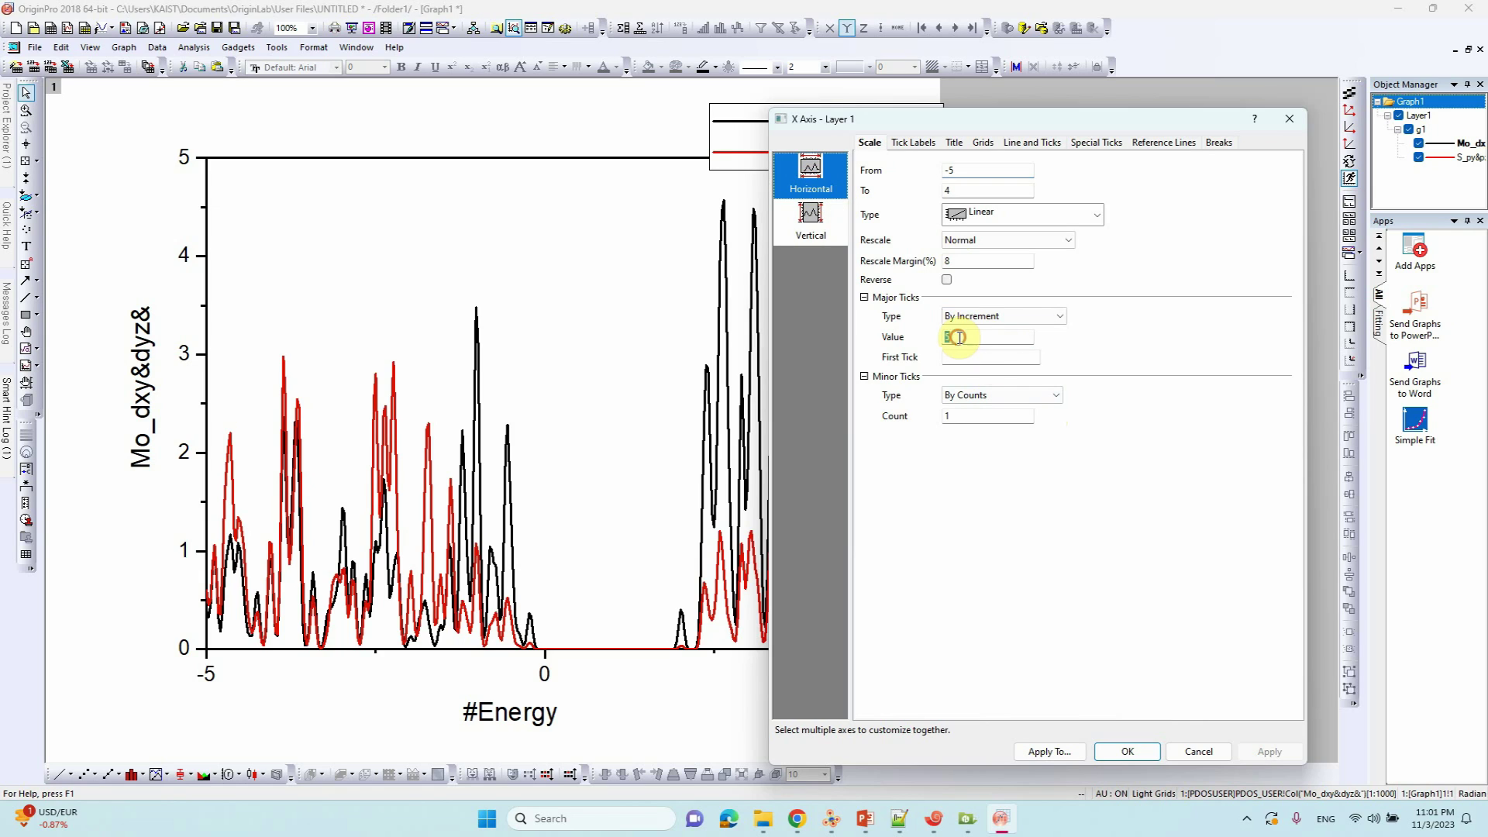
pyautogui.click(1269, 751)
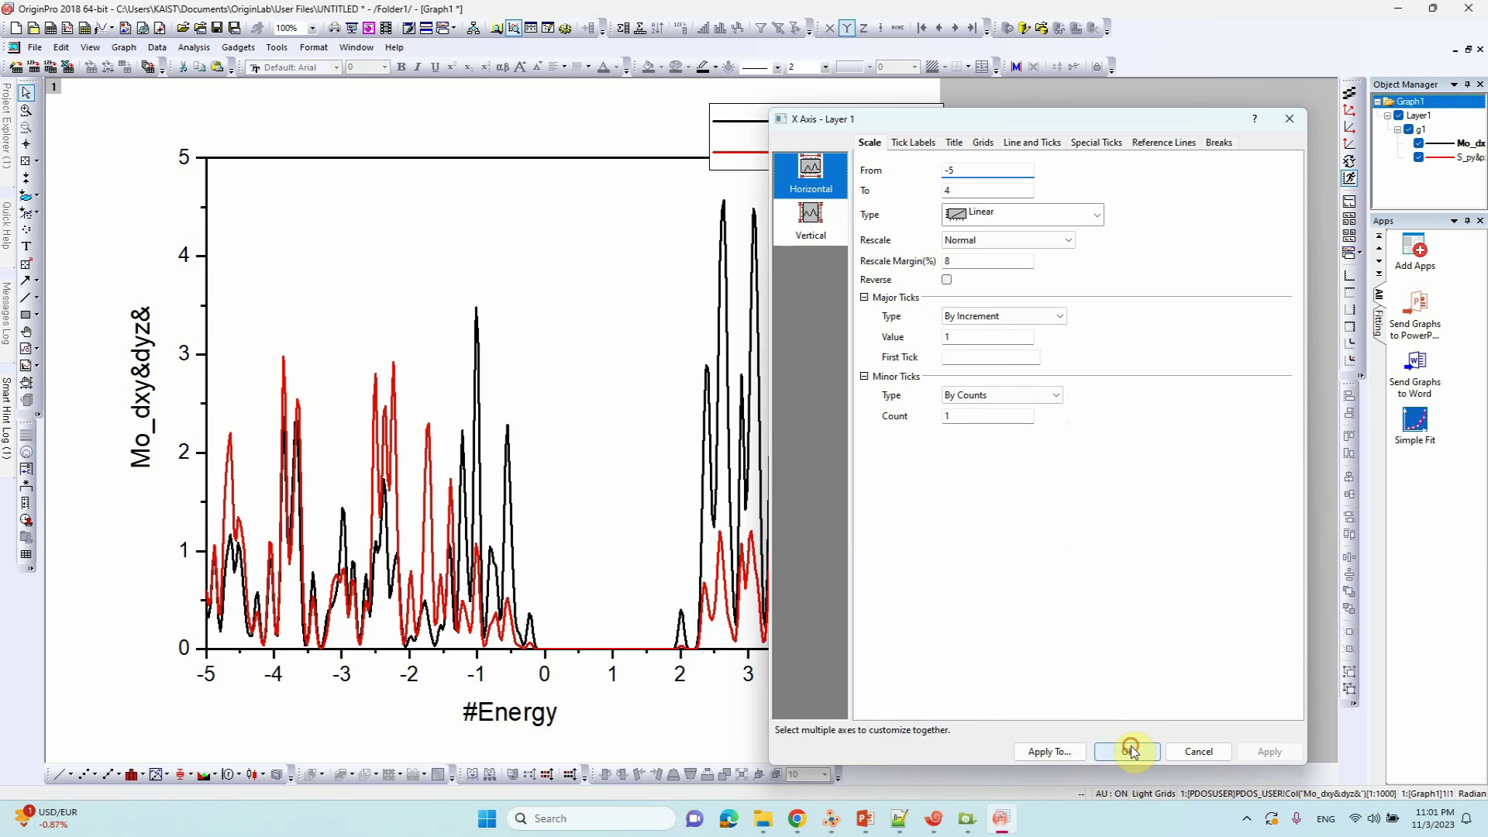
pyautogui.click(1128, 751)
# - Make the tick labels of both axes bold with font size 22
pyautogui.click(186, 255)
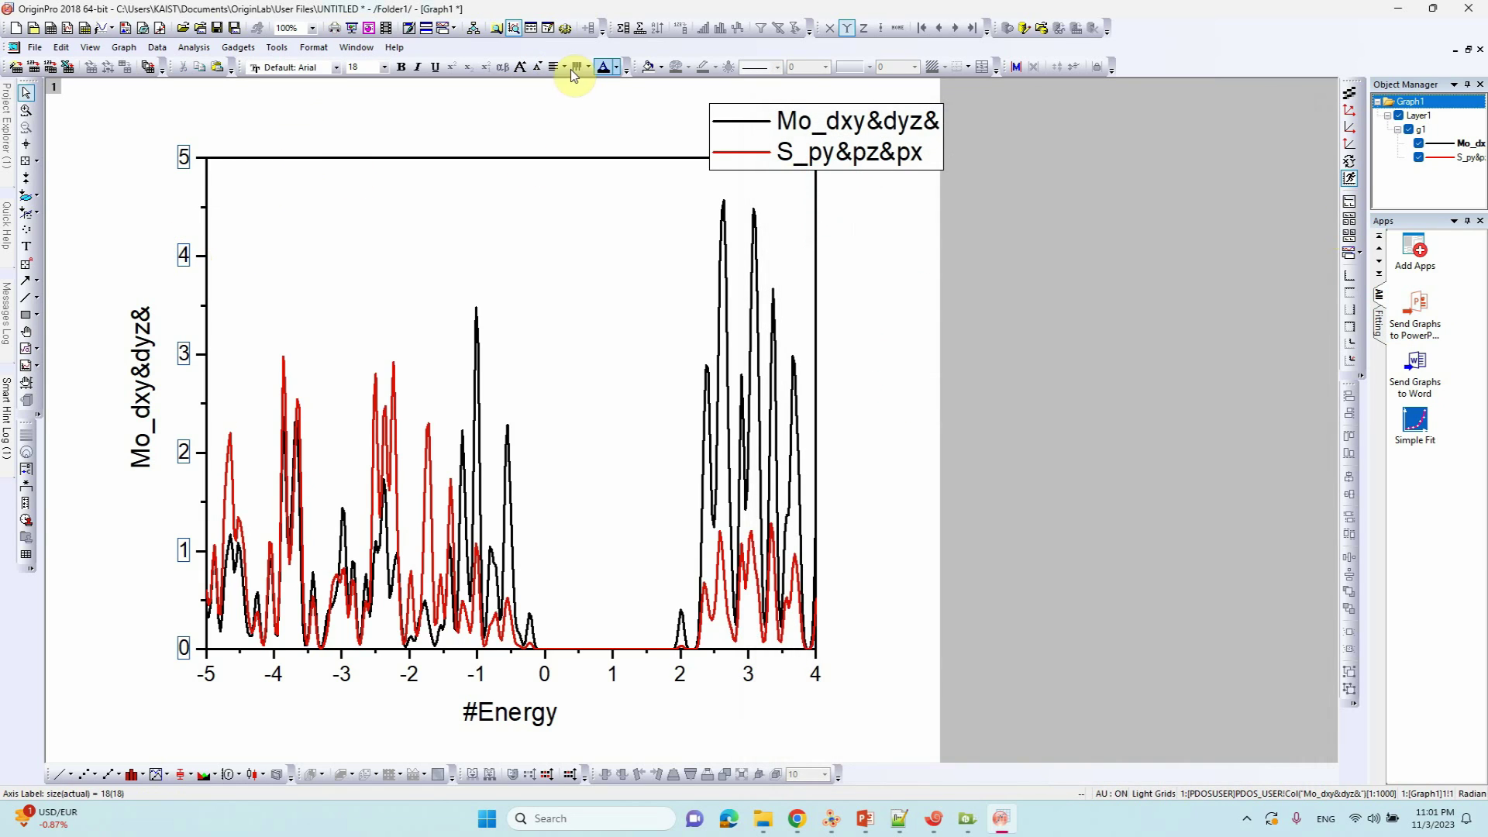
pyautogui.click(401, 67)
pyautogui.click(384, 68)
pyautogui.click(356, 172)
pyautogui.click(409, 674)
pyautogui.click(402, 67)
pyautogui.click(383, 68)
pyautogui.click(356, 173)
pyautogui.click(657, 724)
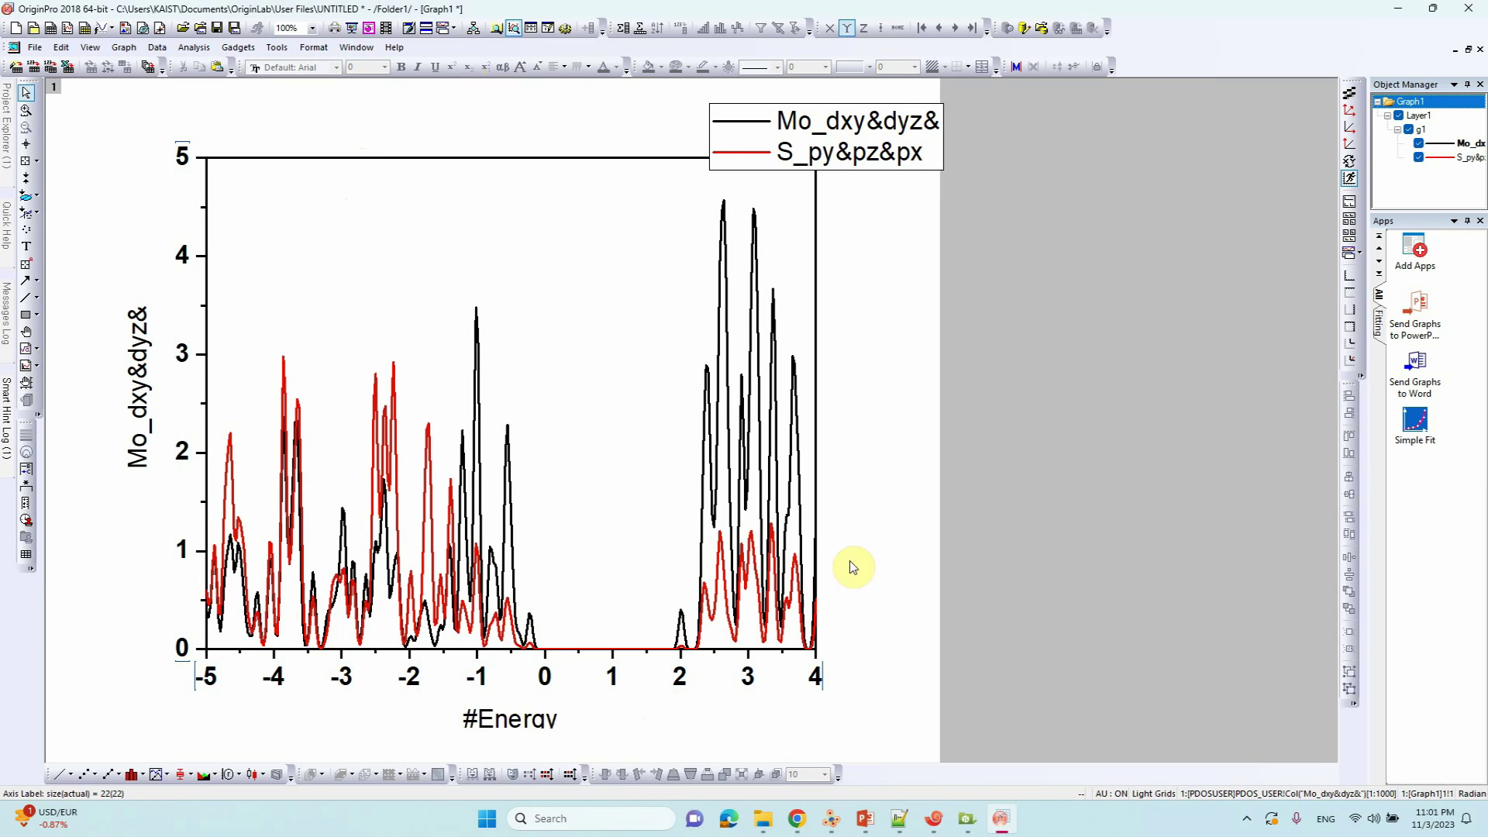
# - Move the legend inside the plot near its upper middle and rename the first entry Mo-4d with an italic d
pyautogui.moveTo(884, 142); pyautogui.dragTo(573, 233)
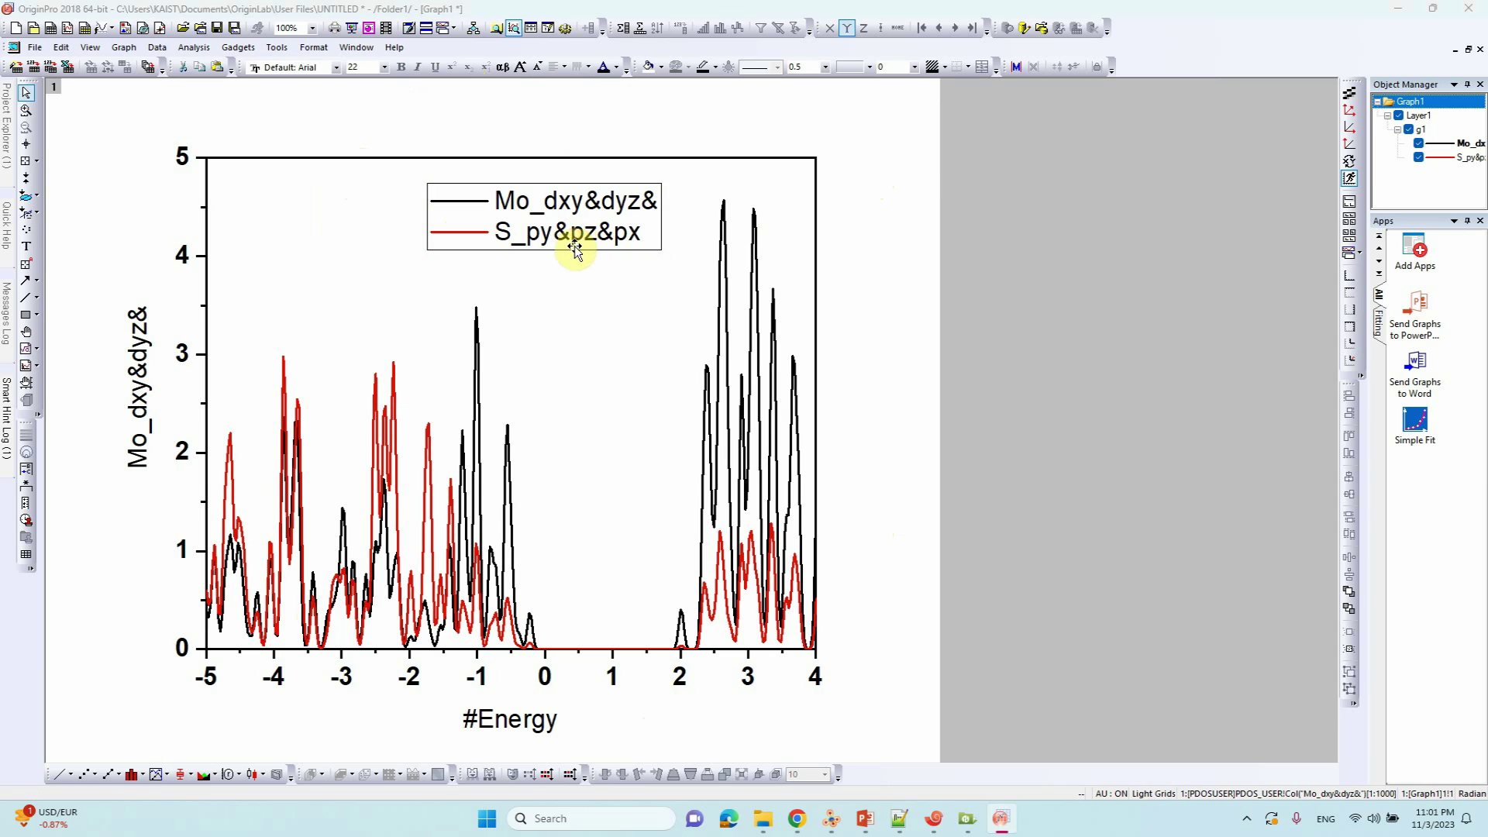
pyautogui.doubleClick(574, 246)
pyautogui.click(843, 339)
pyautogui.moveTo(818, 337); pyautogui.dragTo(889, 339)
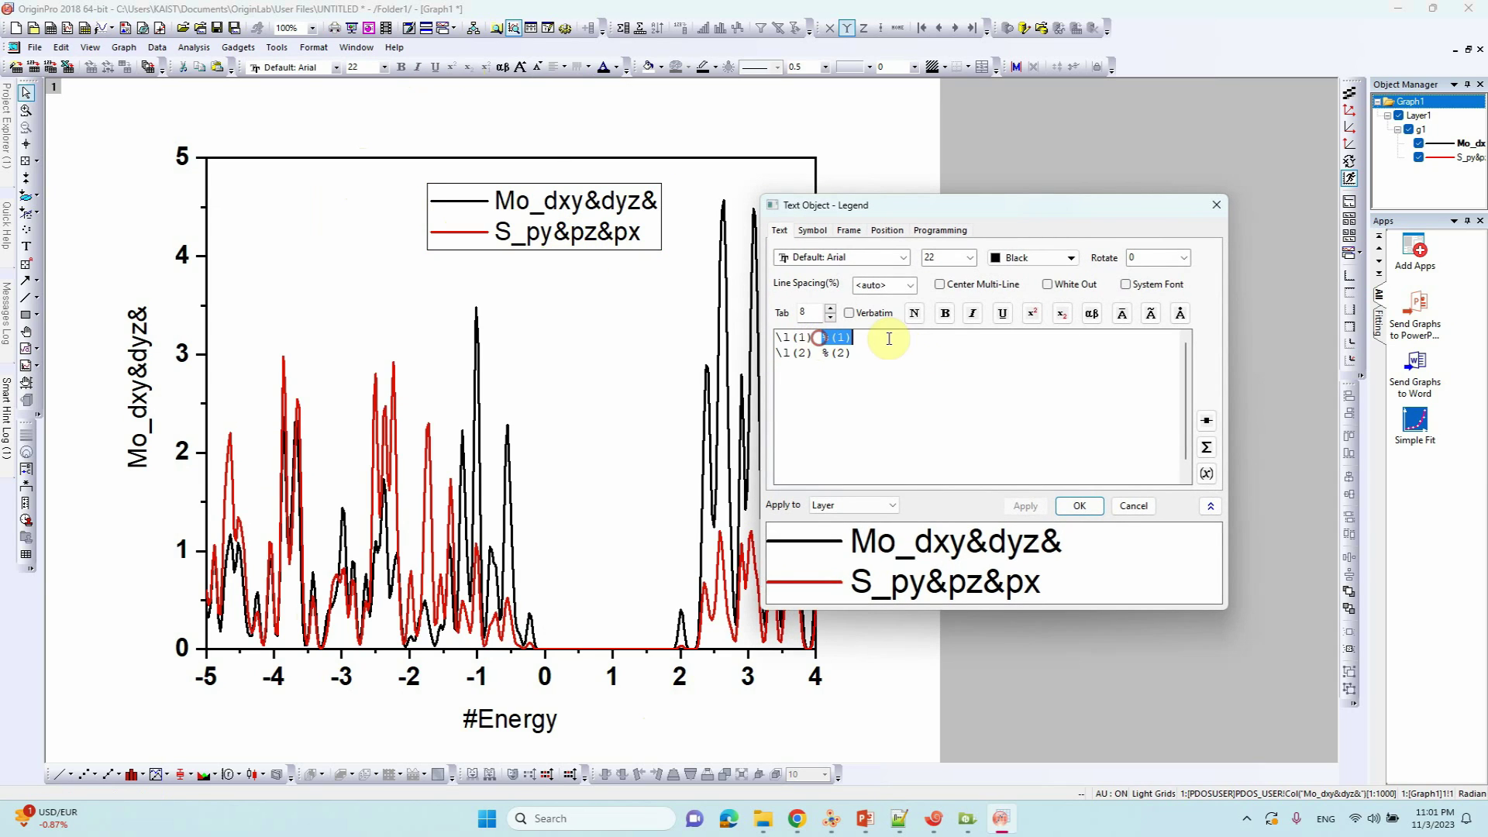
pyautogui.write('Mo-4d')
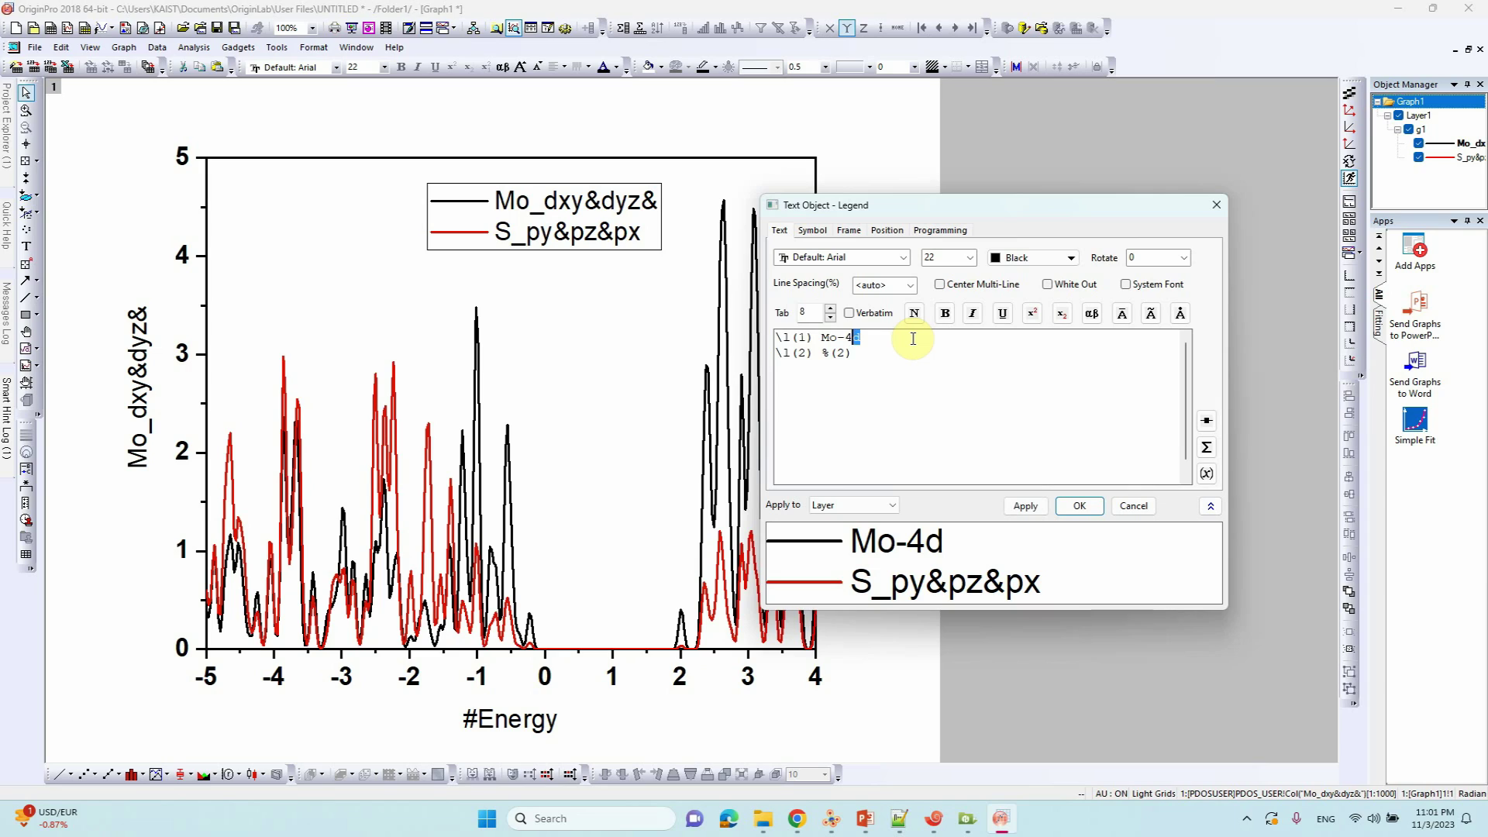
pyautogui.click(972, 313)
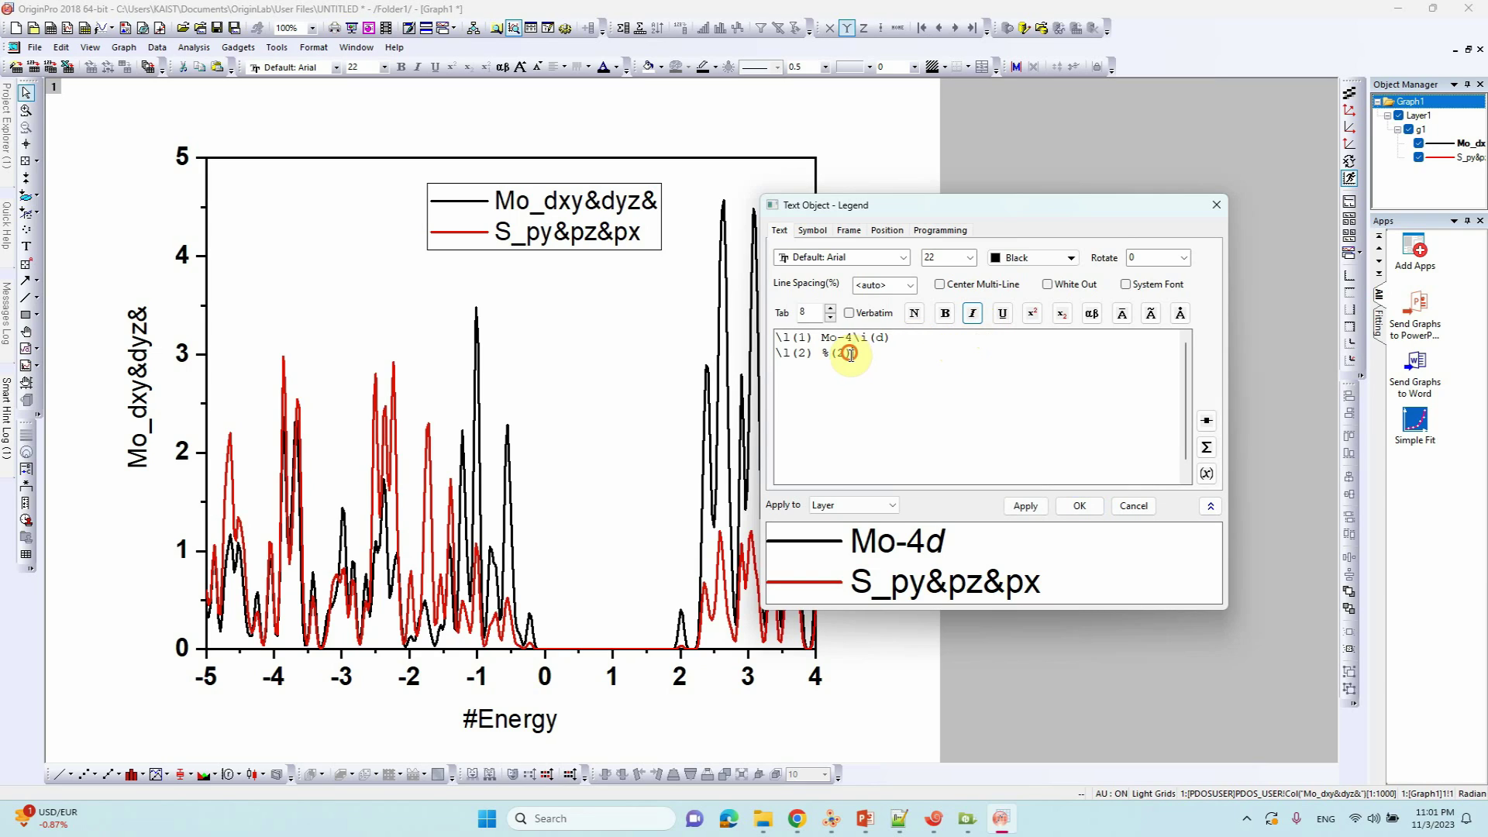
# - Rename the legend's second entry S-3p with an italic p
pyautogui.press('BackSpace')
pyautogui.press('BackSpace')
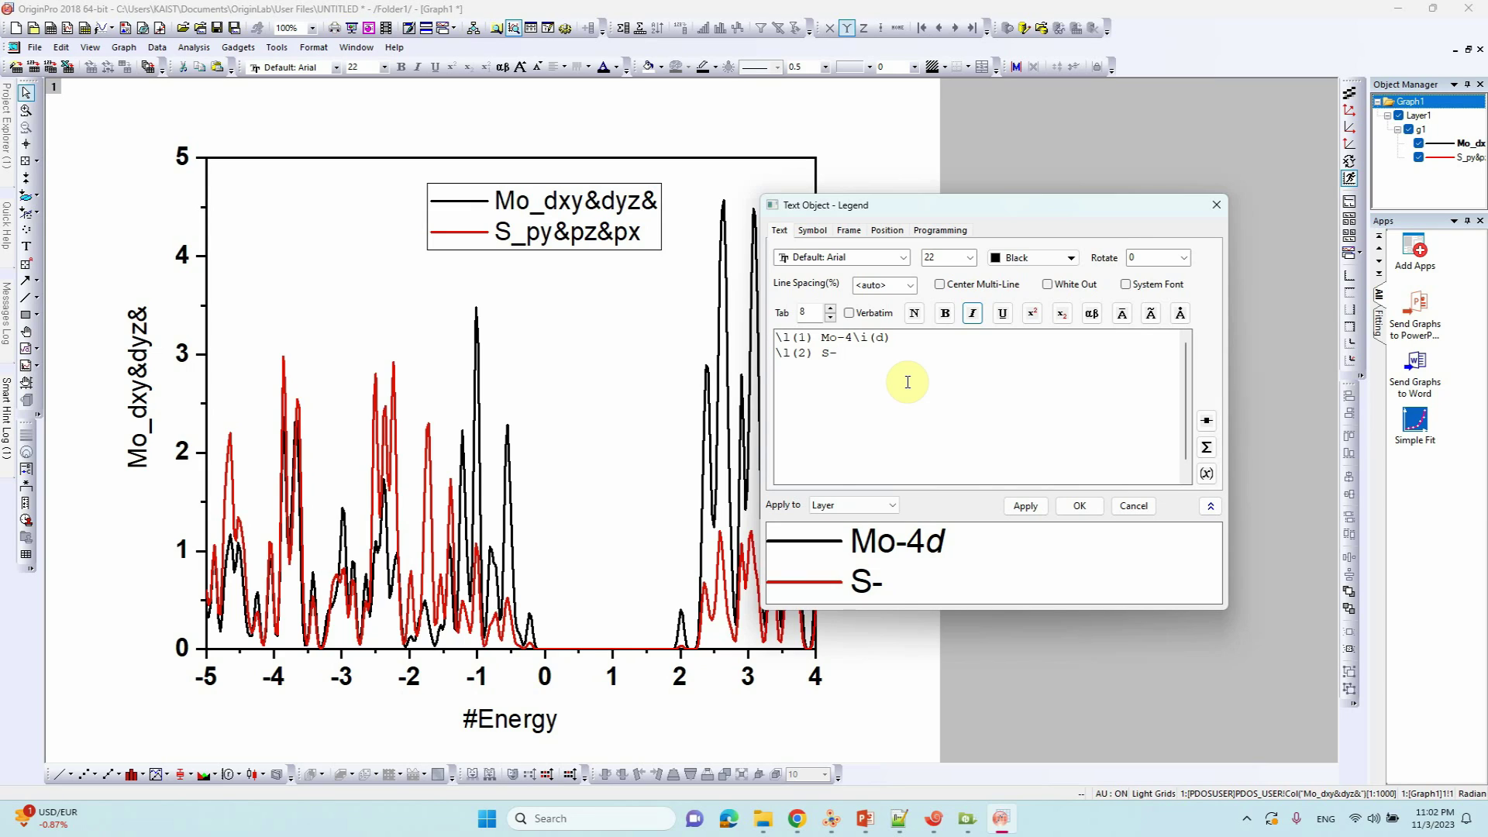
pyautogui.write('2p')
pyautogui.press('Left')
pyautogui.hotkey('shift', 'Left')
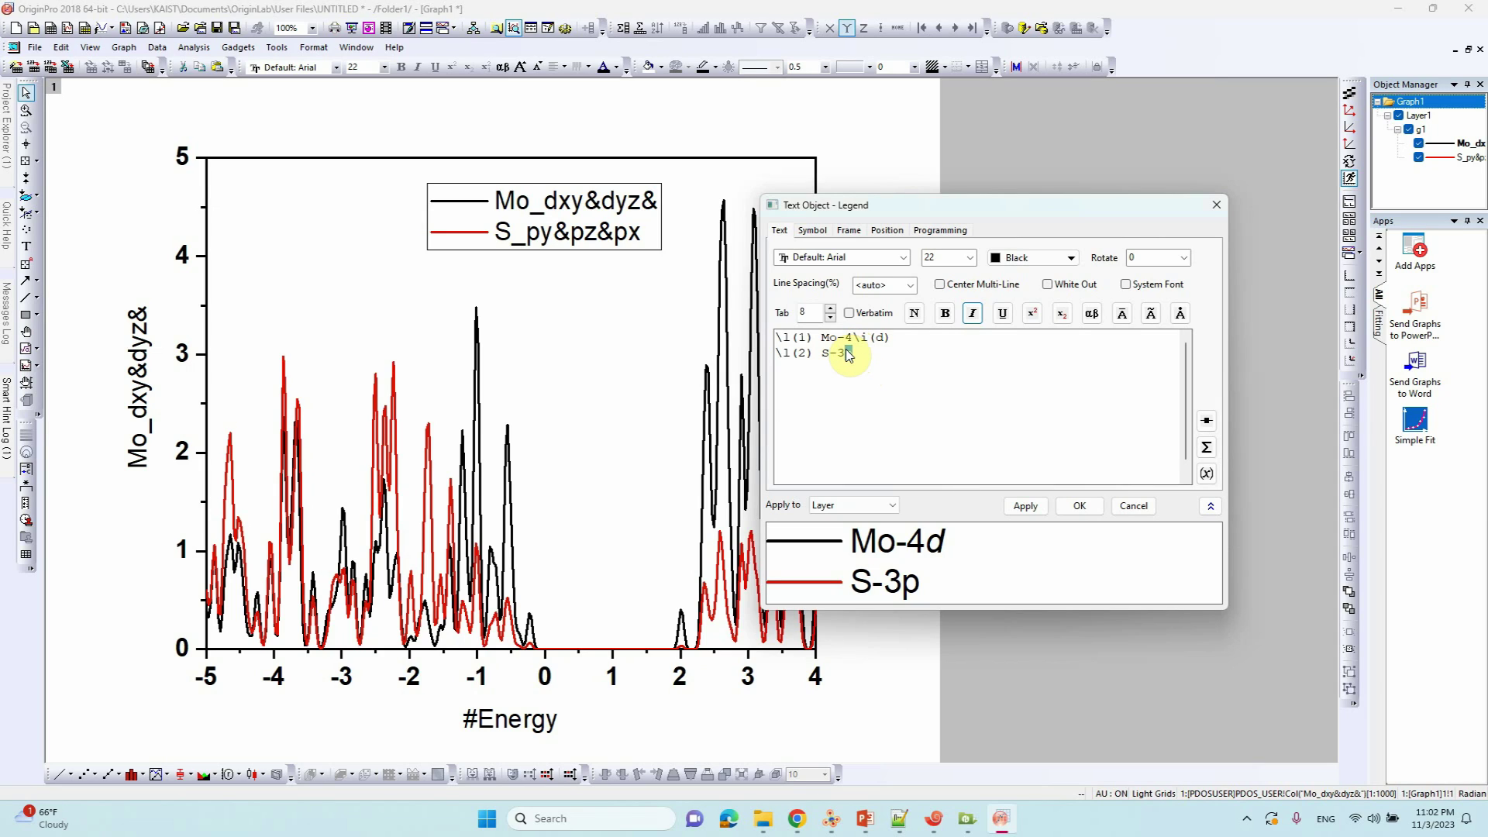
pyautogui.click(972, 313)
# - Make both legend entries bold and accept the legend text changes
pyautogui.moveTo(884, 354); pyautogui.dragTo(775, 354)
pyautogui.click(945, 313)
pyautogui.click(924, 337)
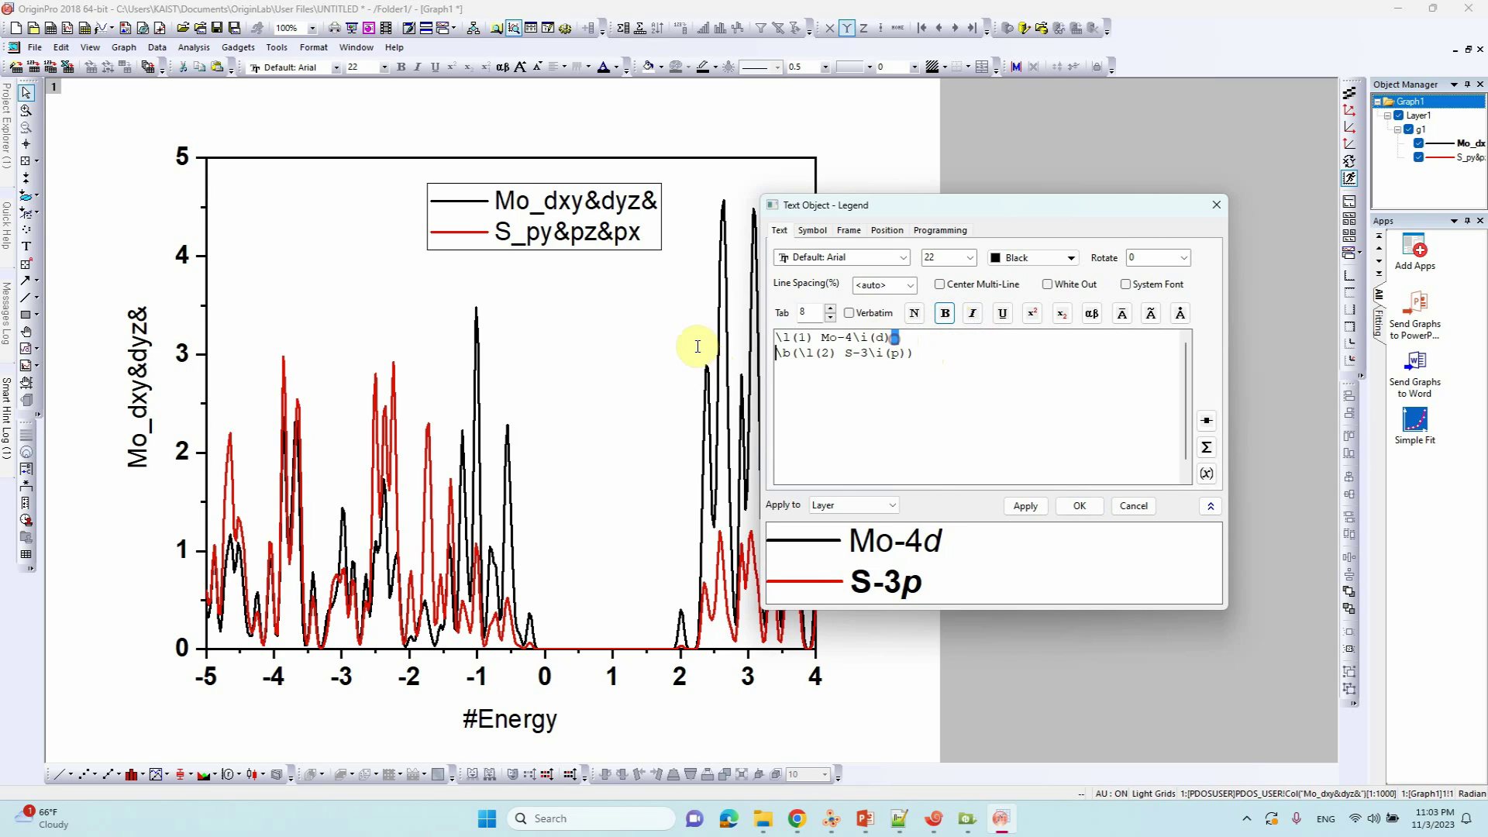
pyautogui.moveTo(896, 337); pyautogui.dragTo(775, 338)
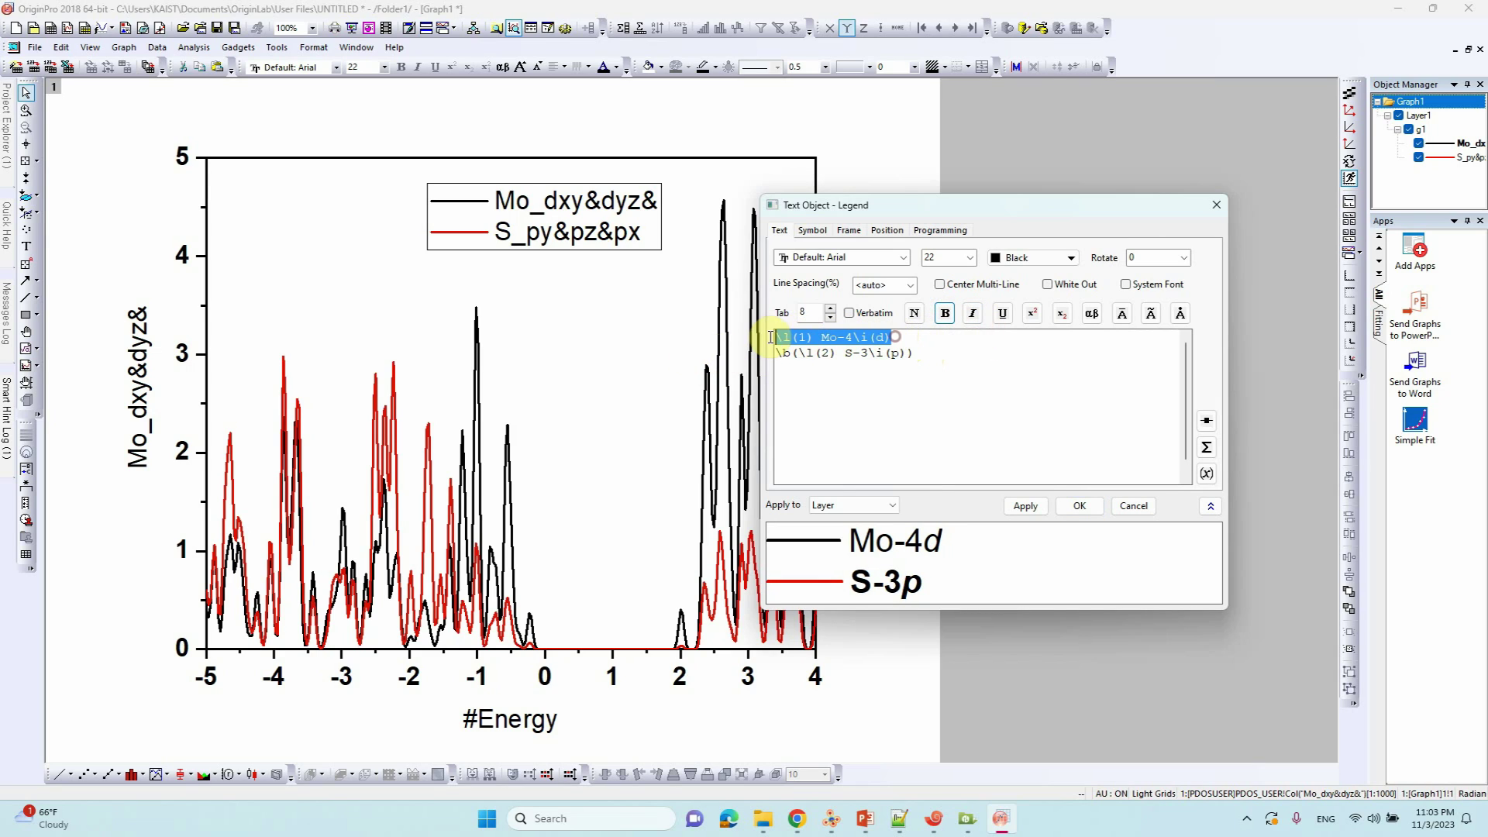
pyautogui.click(945, 313)
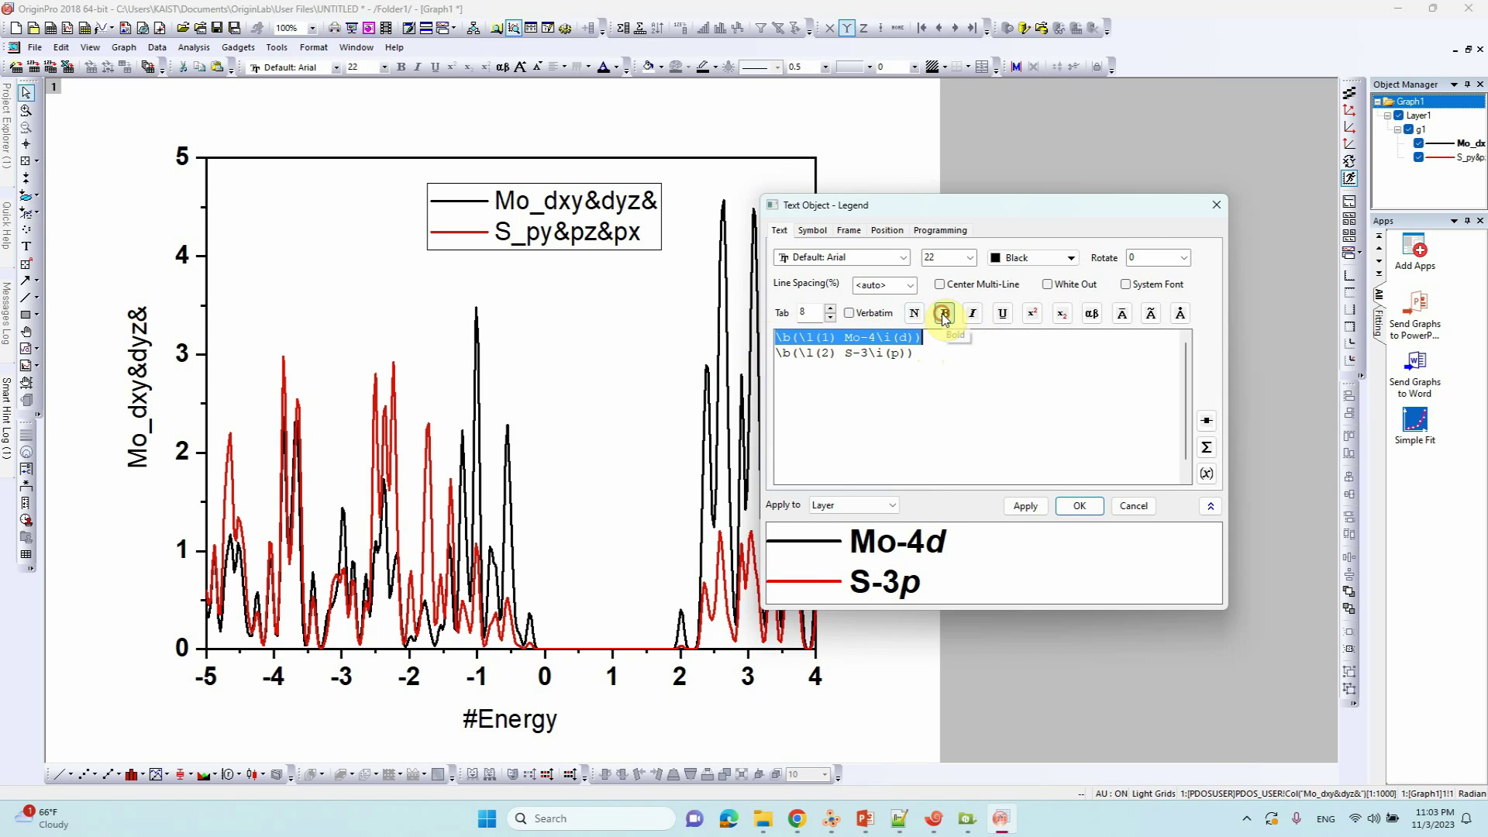
pyautogui.click(1079, 505)
# - Remove the legend's frame and move the legend just right of the zero-energy position at the plot's upper edge
pyautogui.click(540, 246)
pyautogui.rightClick(540, 247)
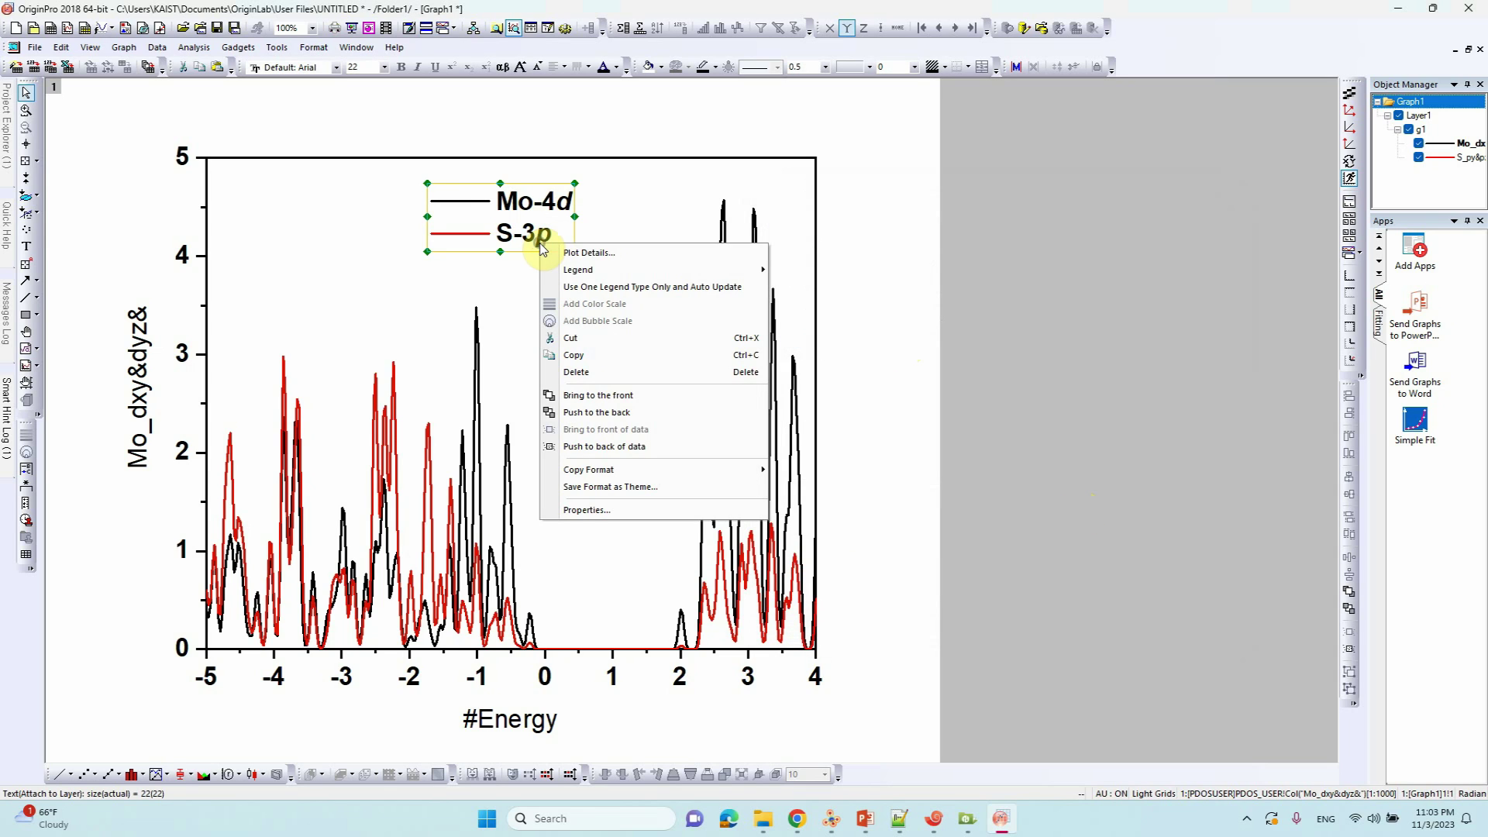
pyautogui.click(608, 510)
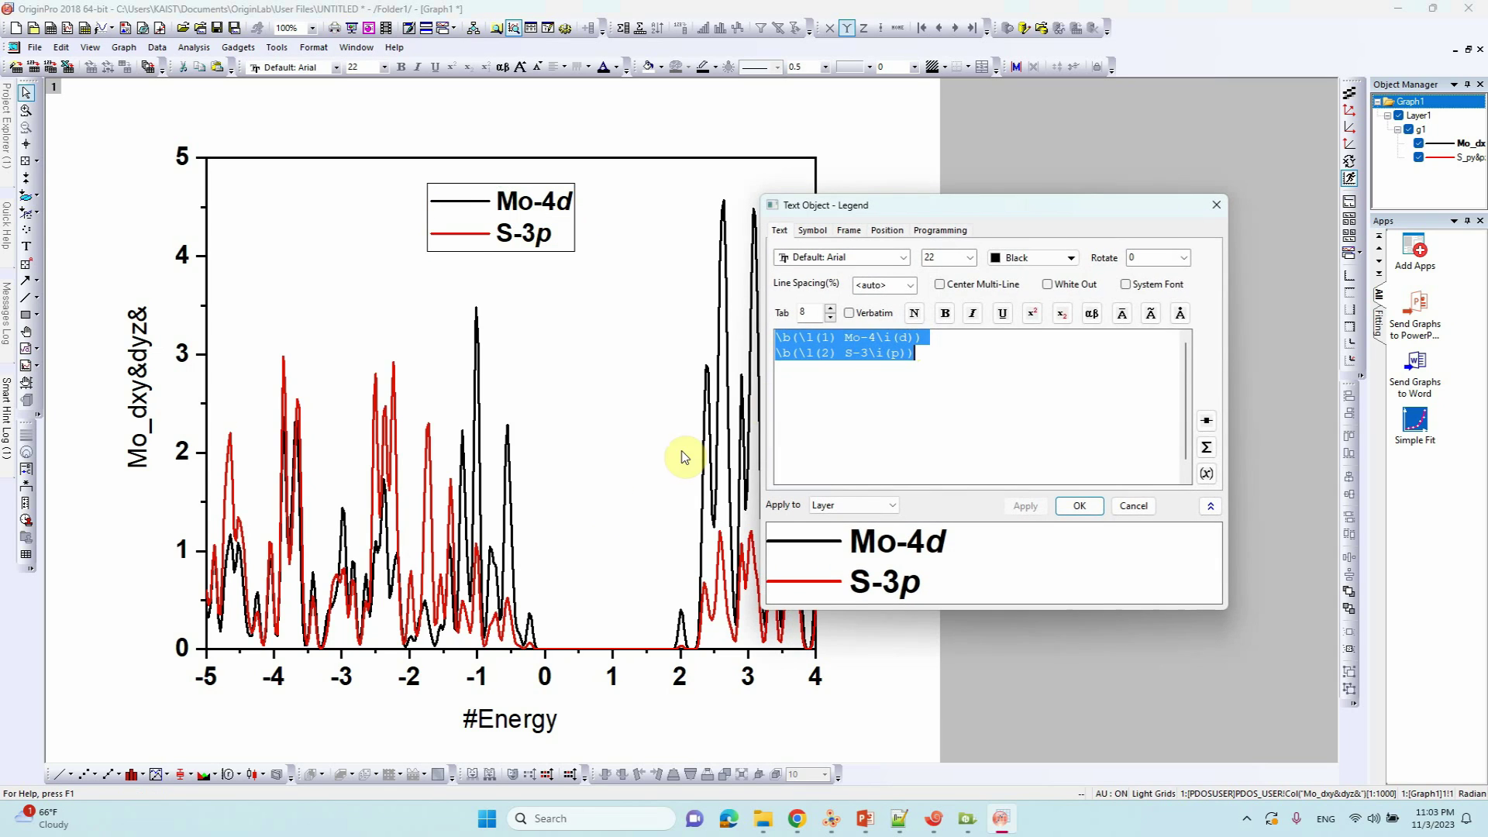
pyautogui.click(849, 231)
pyautogui.click(843, 254)
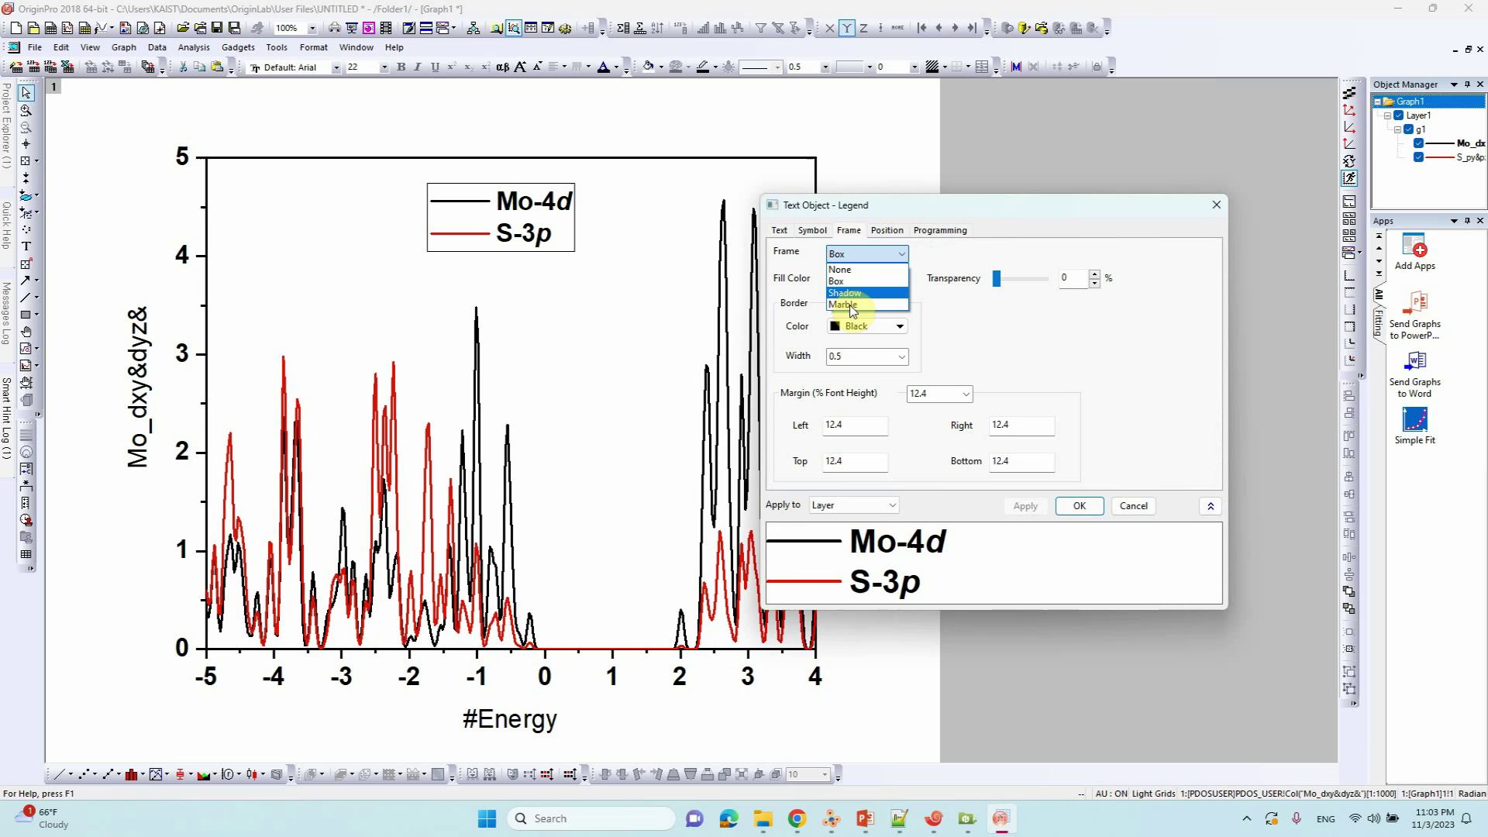
pyautogui.click(841, 269)
pyautogui.click(1079, 506)
pyautogui.moveTo(508, 243); pyautogui.dragTo(634, 224)
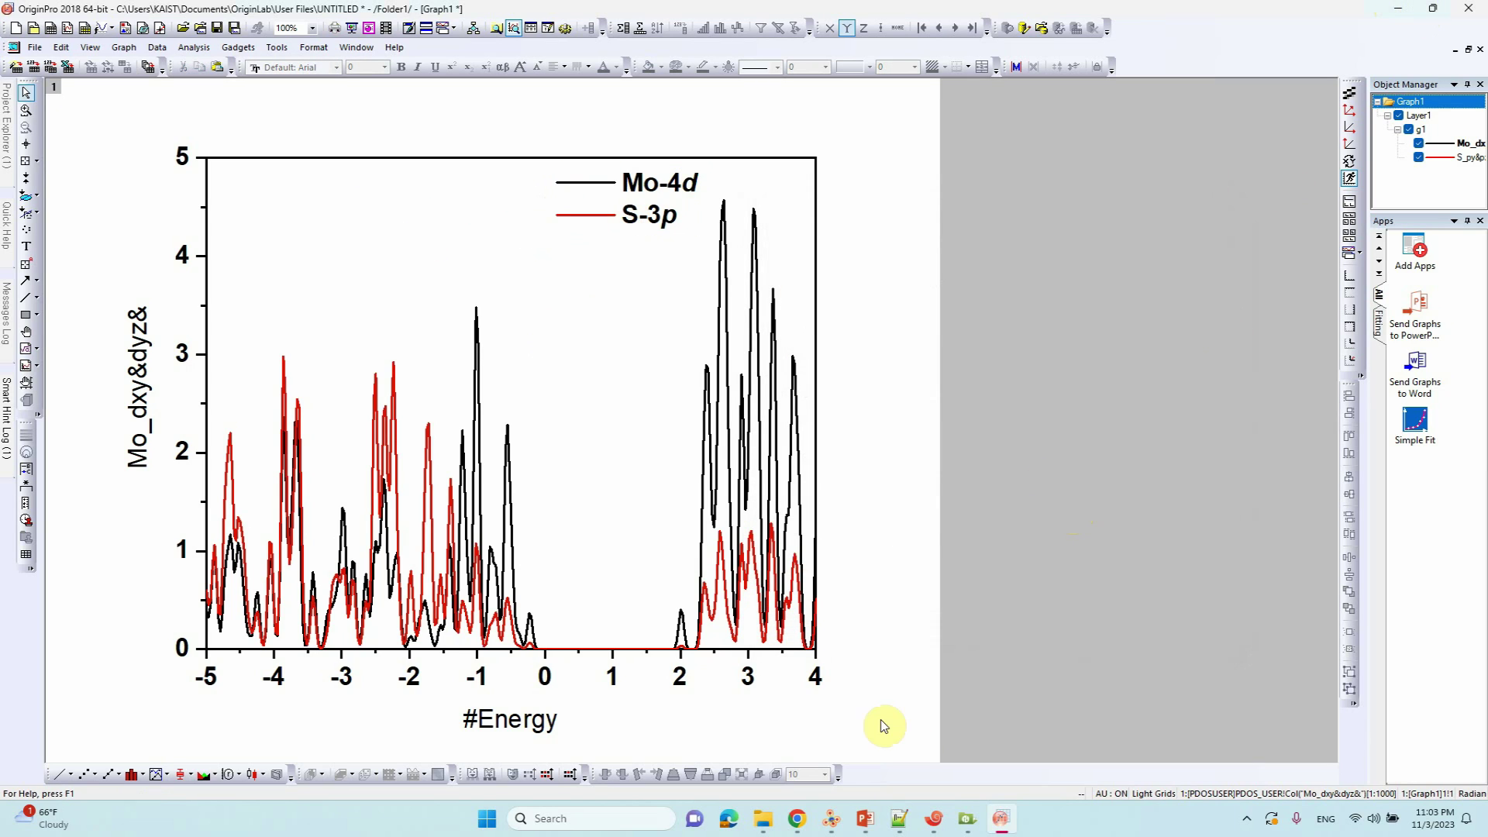
# - Open the PDOS-MoS2-Projected project from the desktop and copy its graph's x-axis title, E-EF (eV)
pyautogui.moveTo(676, 8); pyautogui.dragTo(1104, 76)
pyautogui.moveTo(372, 76); pyautogui.dragTo(899, 85)
pyautogui.doubleClick(335, 736)
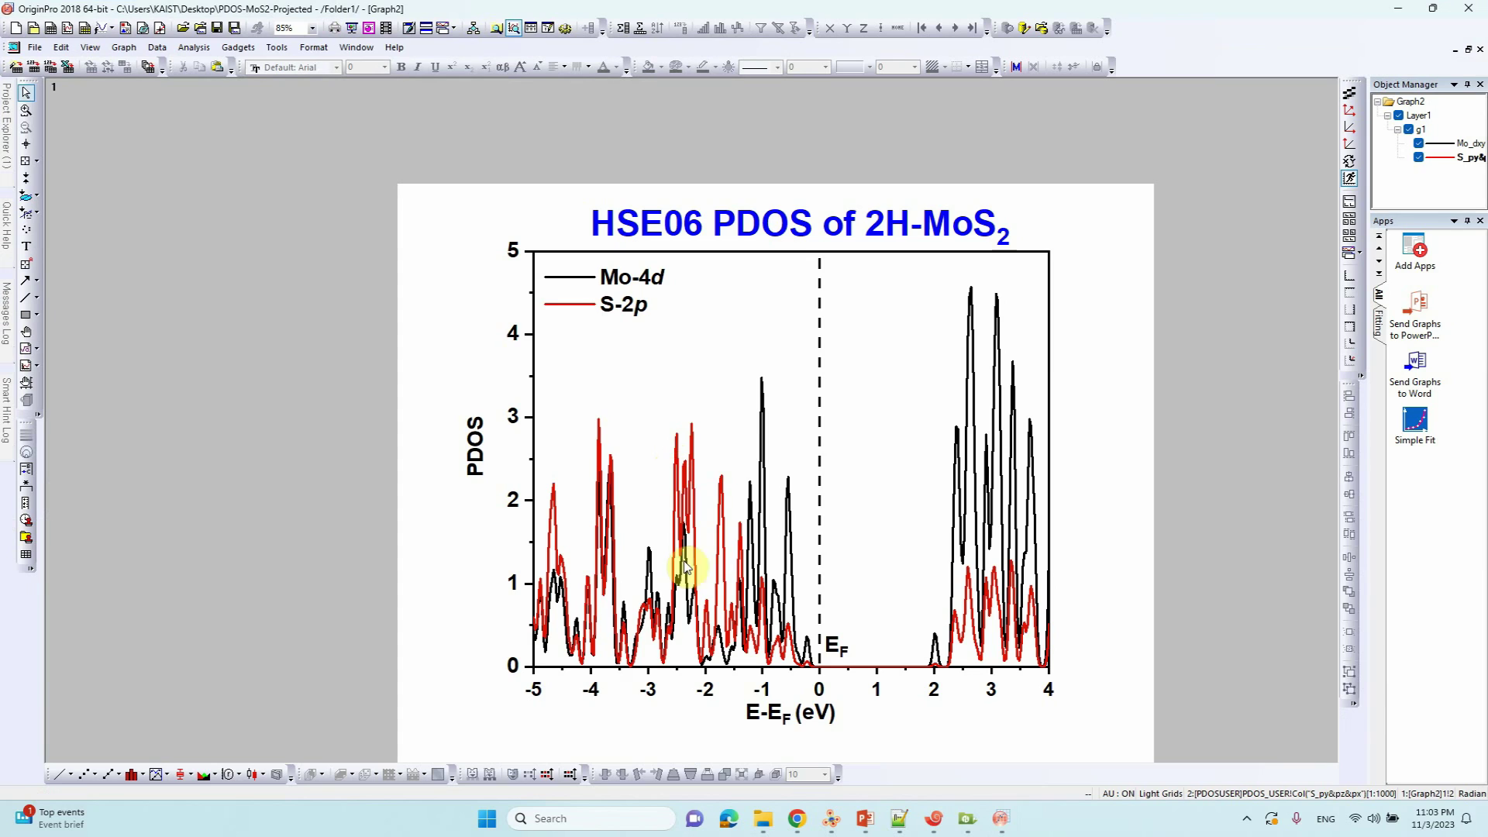
pyautogui.click(756, 711)
pyautogui.moveTo(756, 712); pyautogui.dragTo(868, 722)
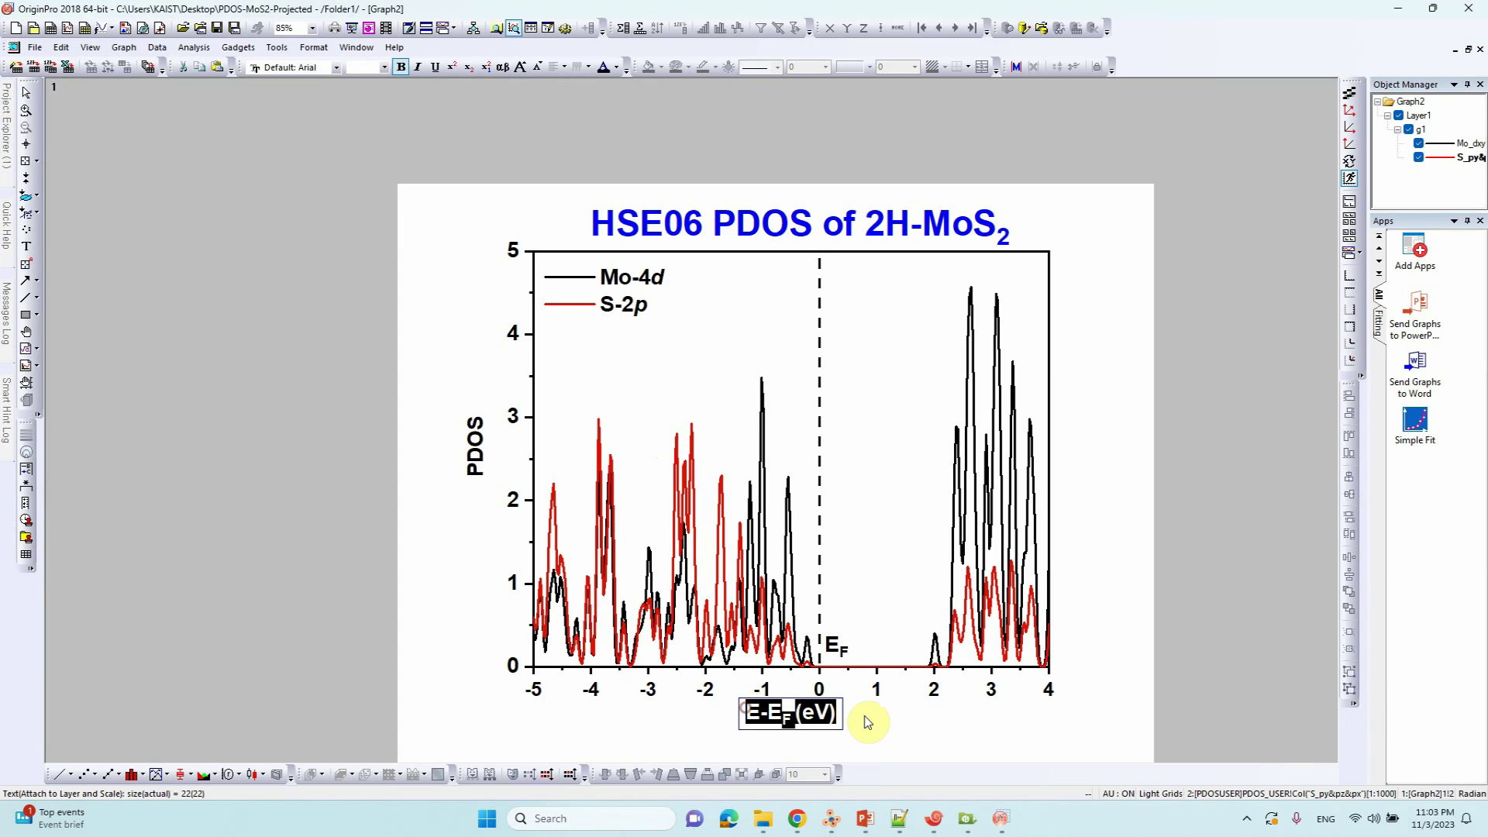
pyautogui.click(636, 316)
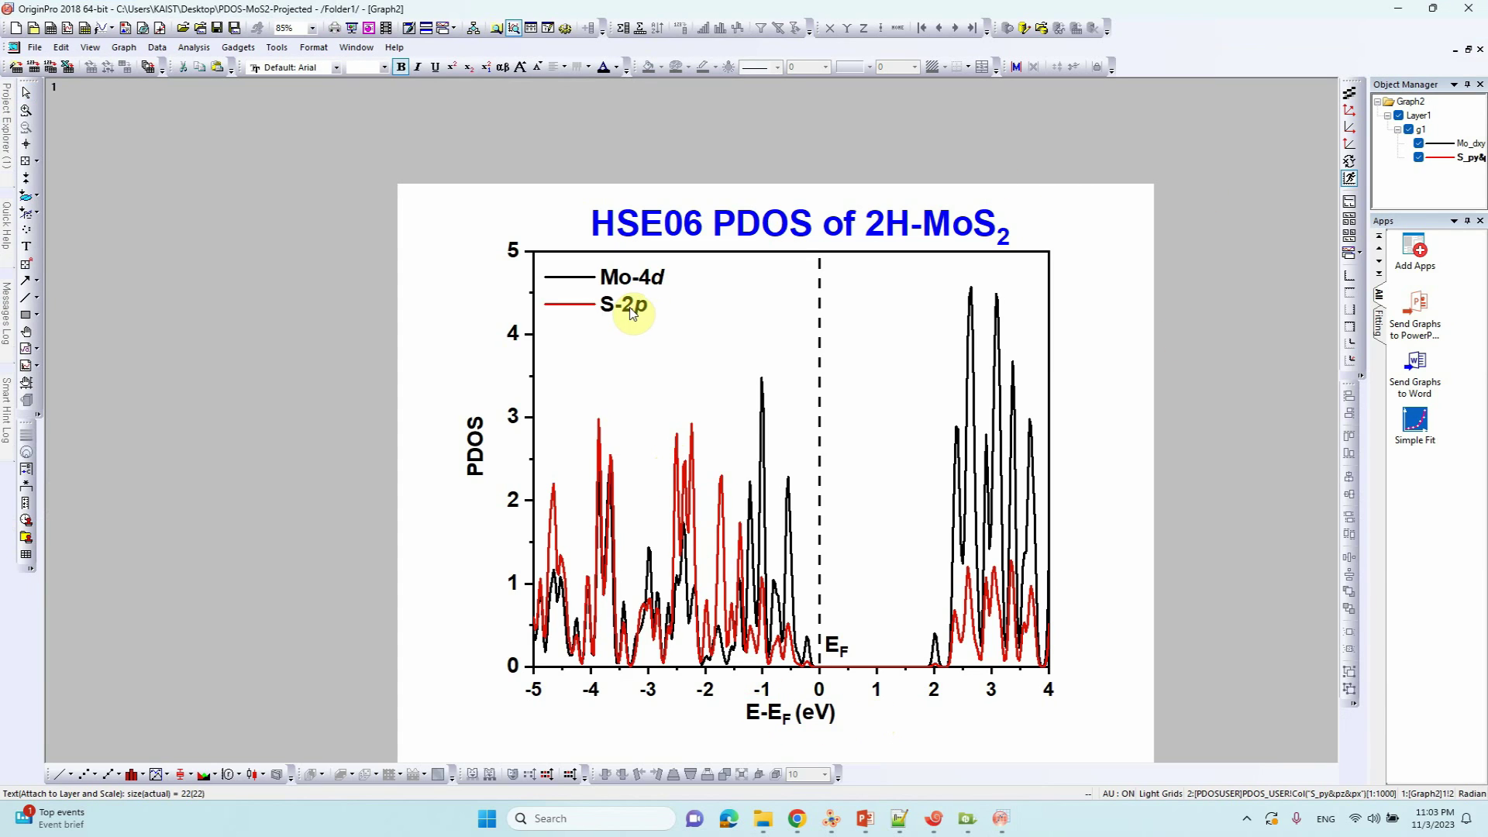
# - Correct the second legend entry of the PDOS-MoS2-Projected graph to S-3p
pyautogui.doubleClick(632, 310)
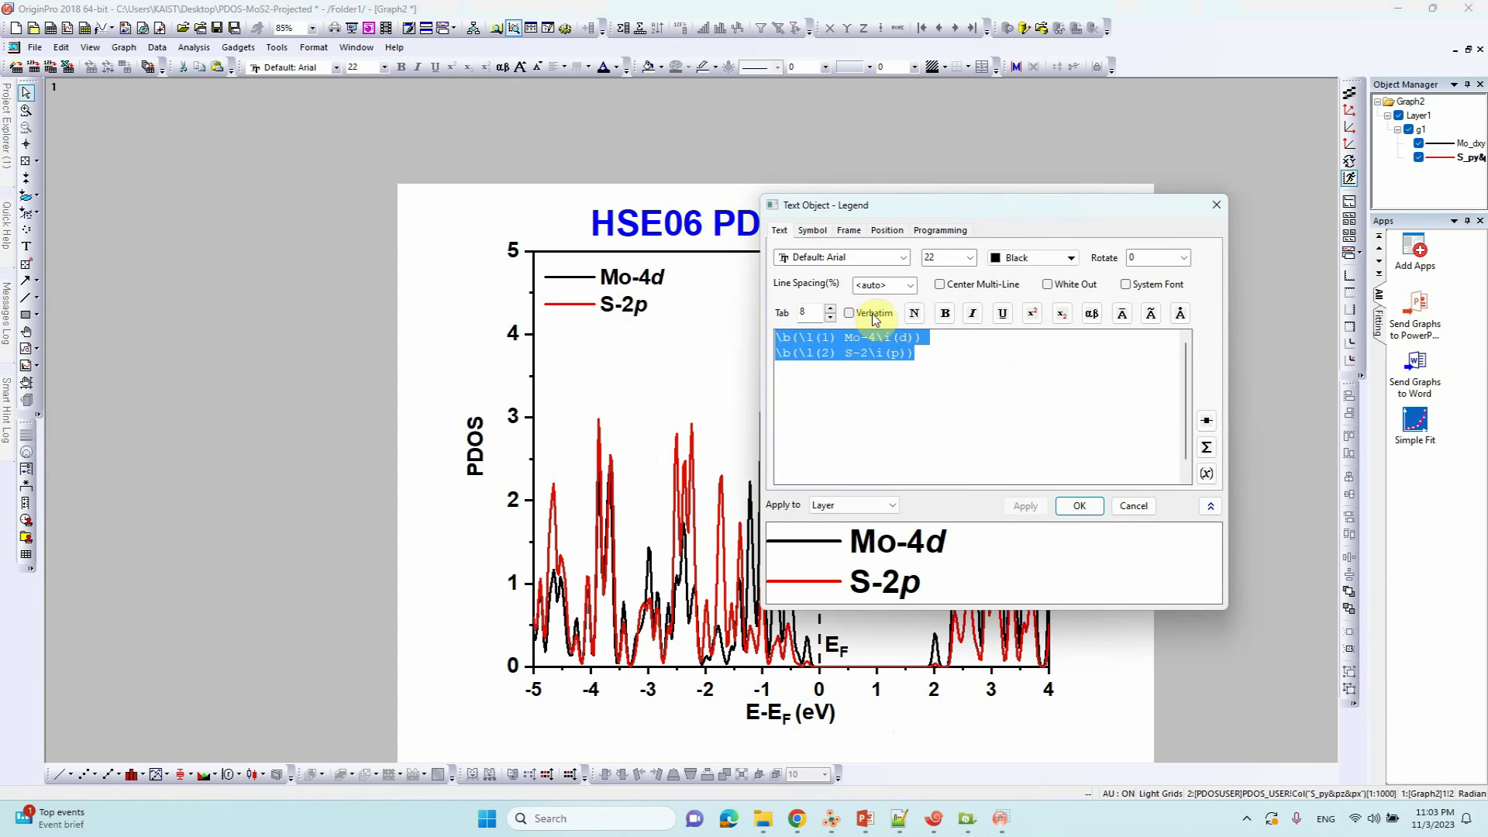
pyautogui.click(885, 354)
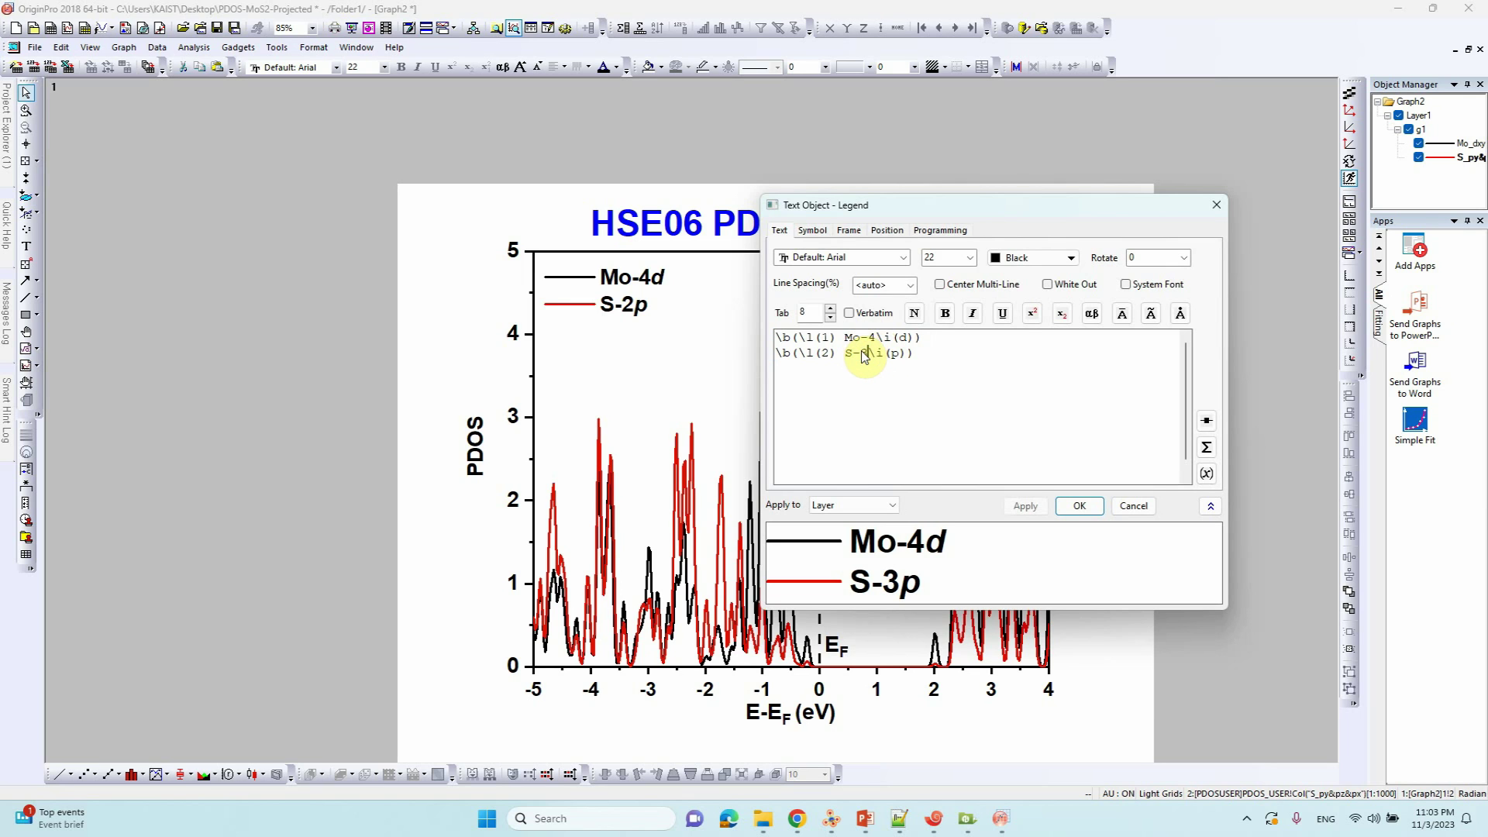
pyautogui.click(1079, 505)
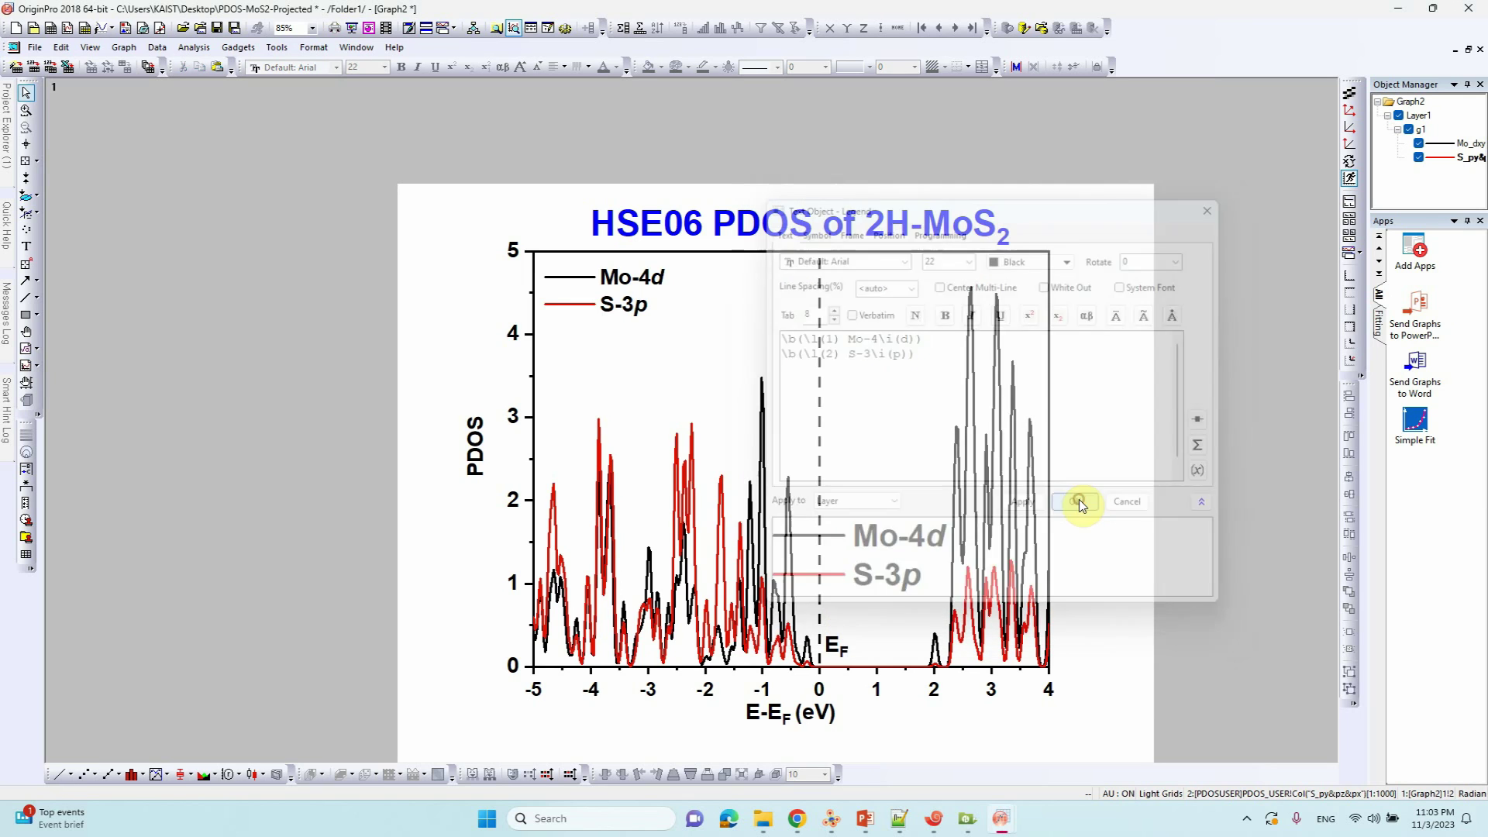
# - Return to the untitled project's graph and replace its x-axis title with the copied E-EF (eV) text
pyautogui.click(1400, 9)
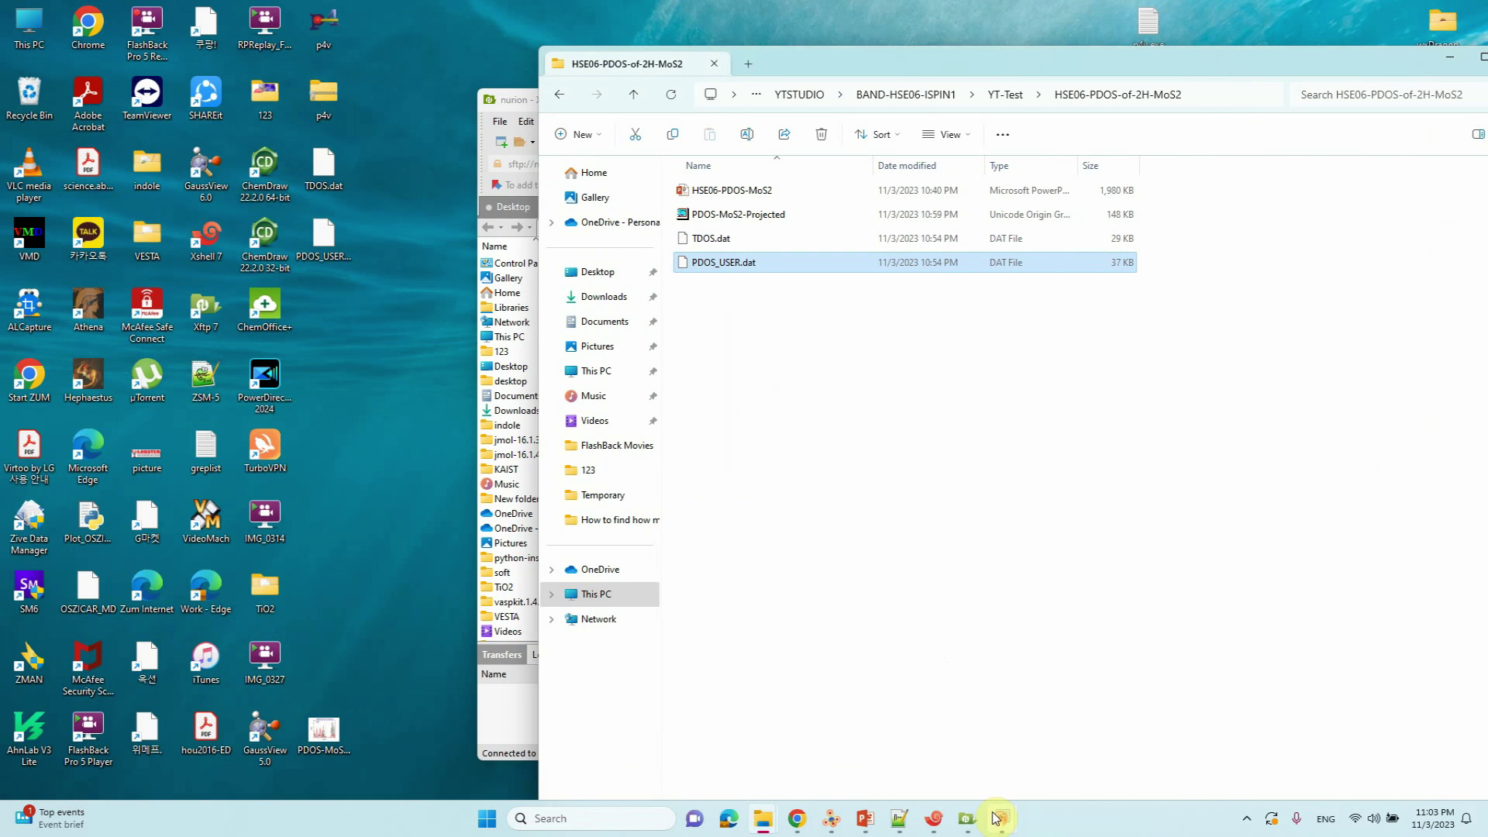
pyautogui.moveTo(1011, 824)
pyautogui.click(1105, 758)
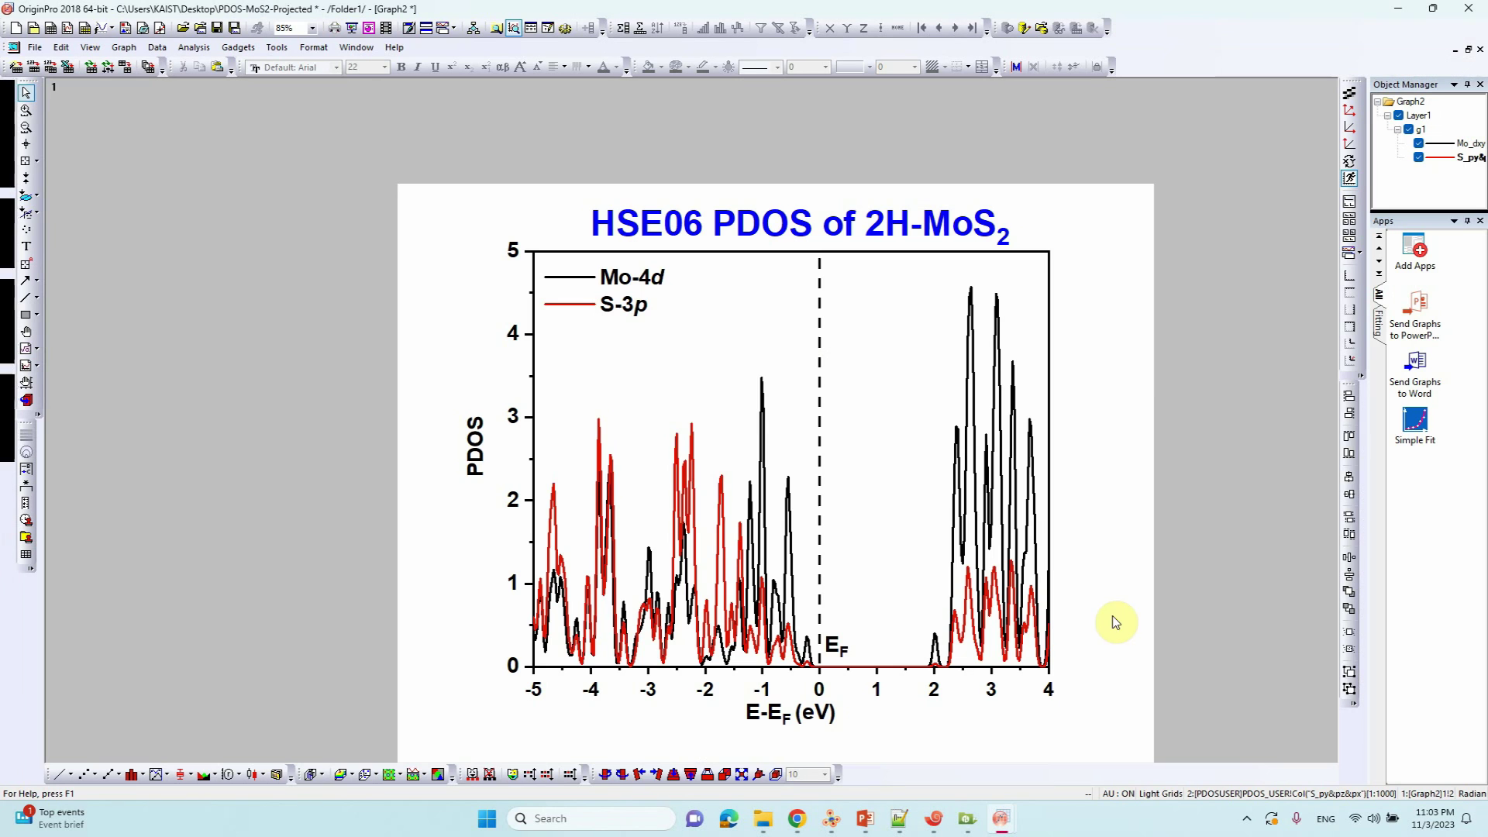
pyautogui.click(1459, 49)
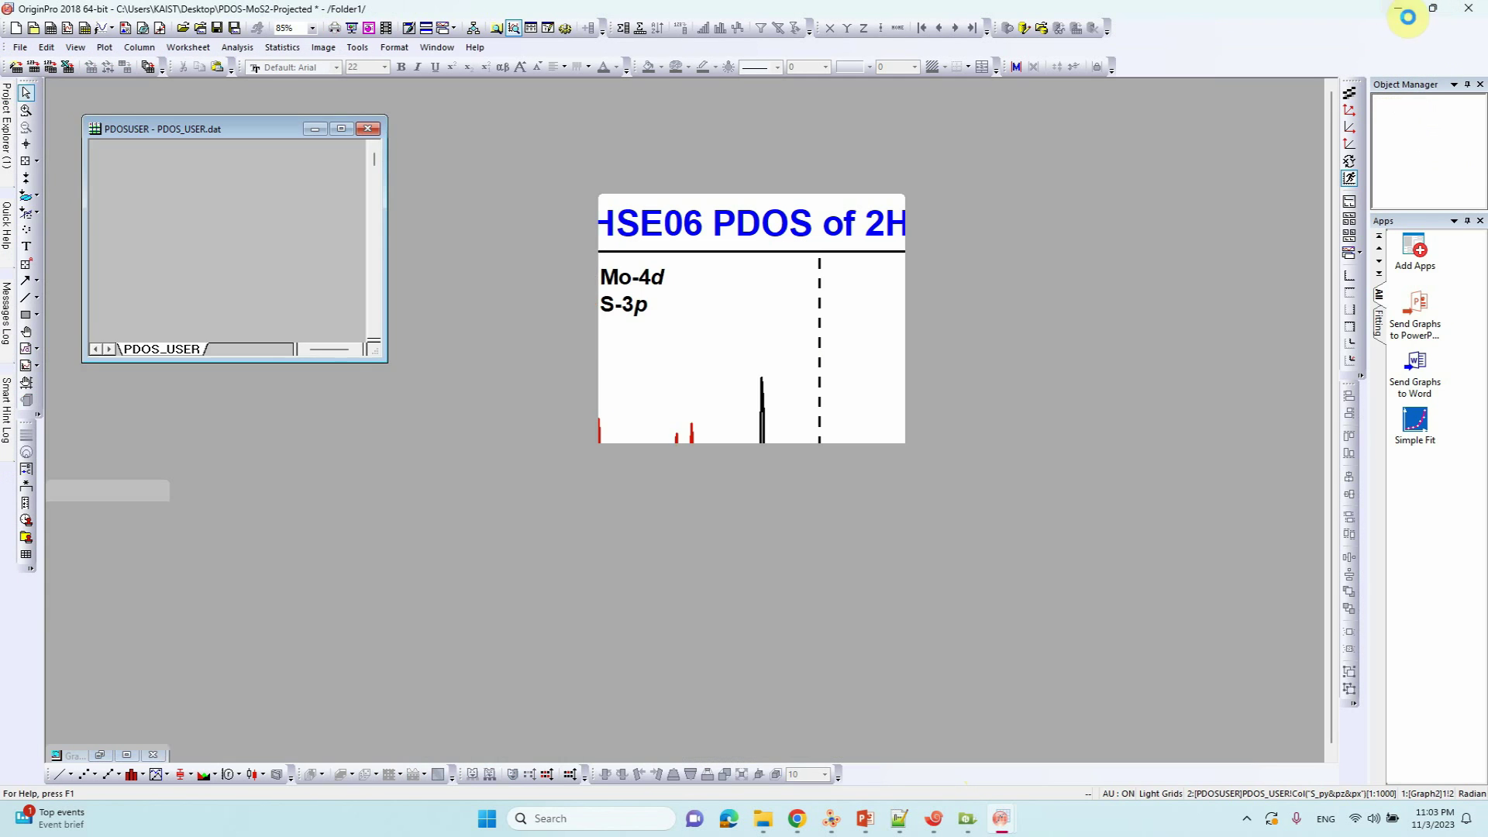
pyautogui.click(1400, 10)
pyautogui.moveTo(941, 828)
pyautogui.click(1007, 820)
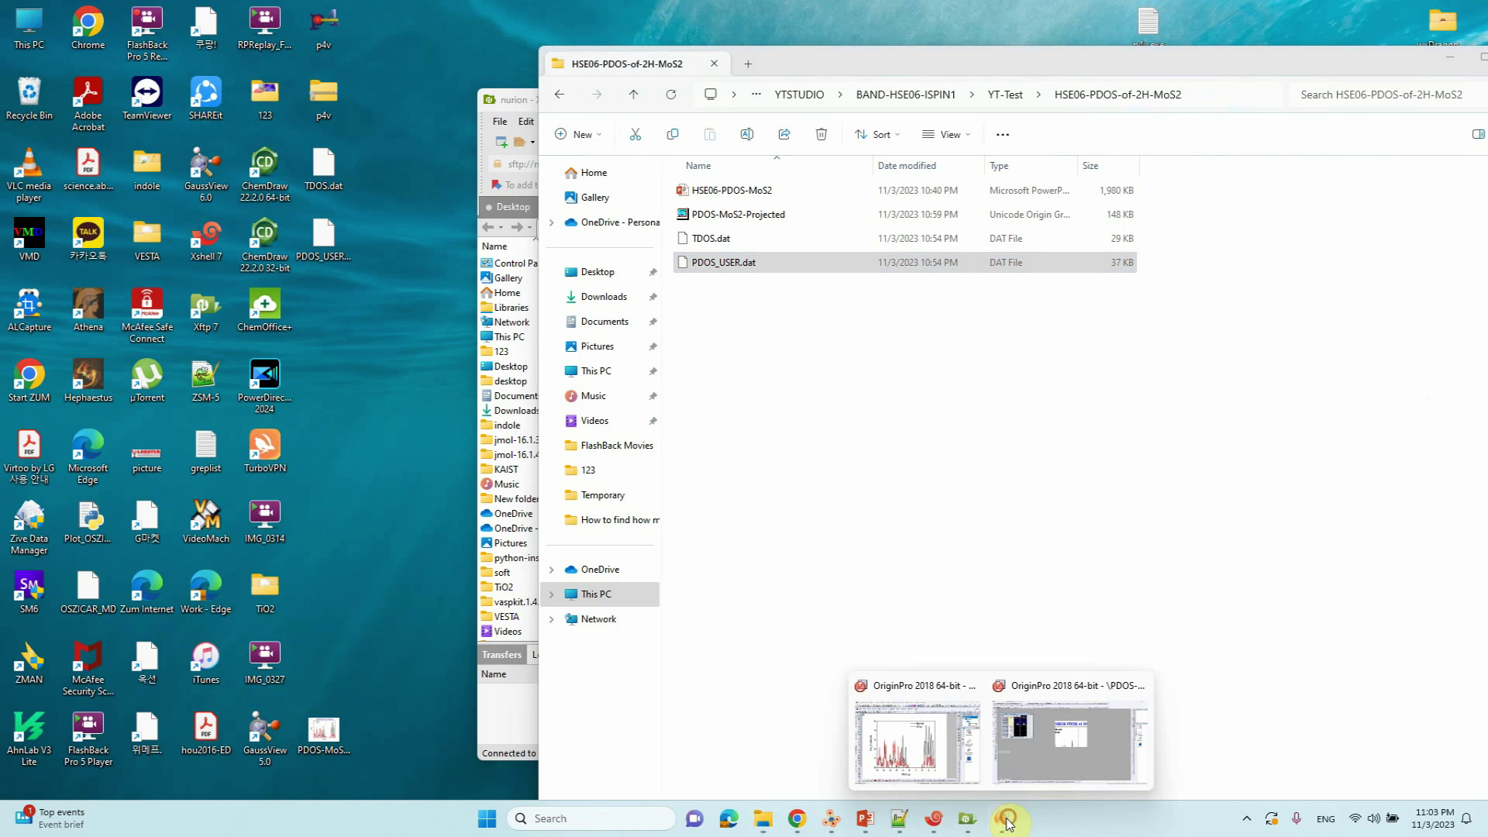
pyautogui.click(895, 763)
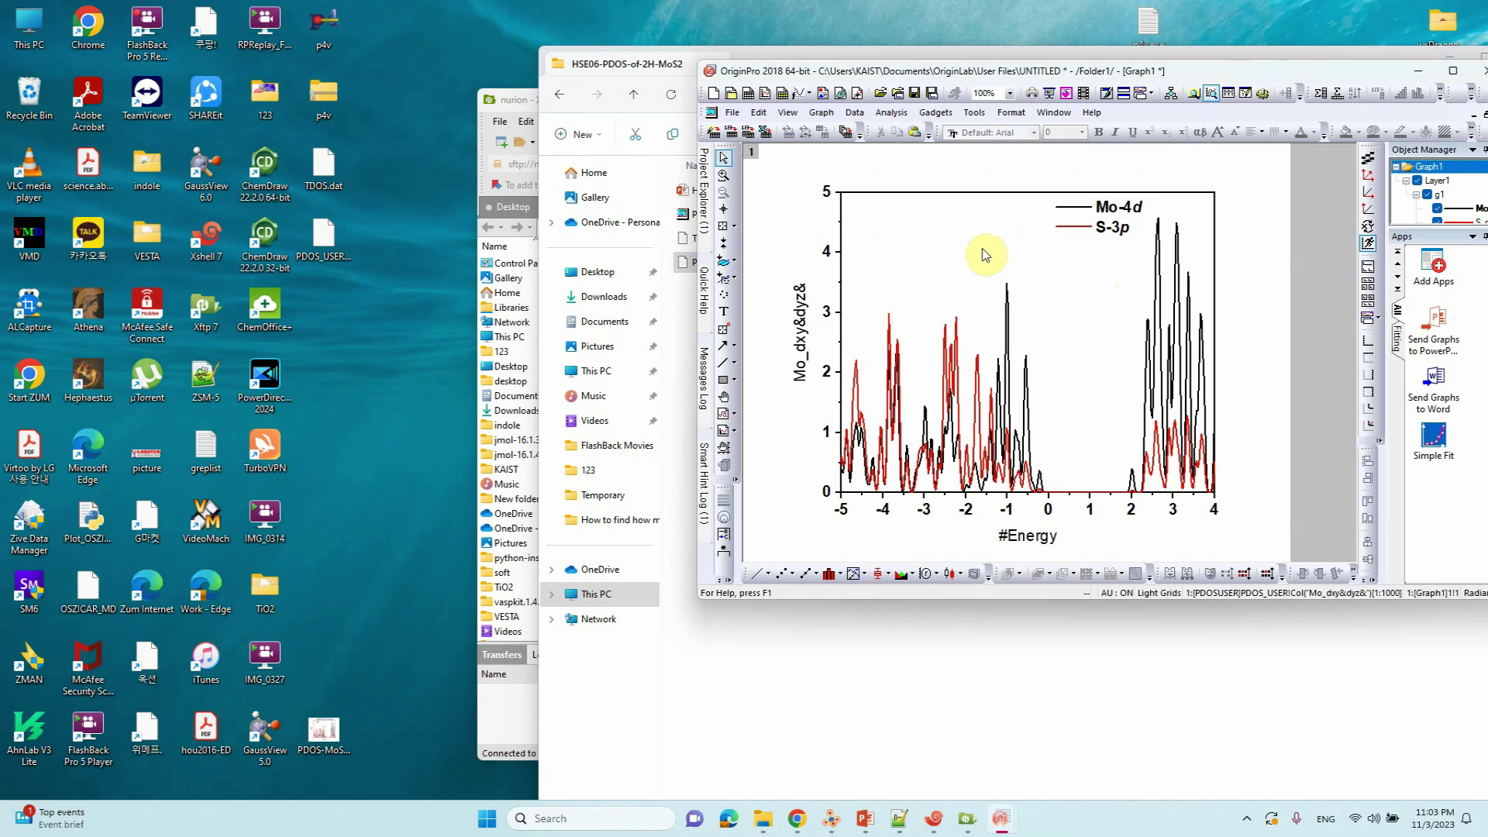
pyautogui.doubleClick(1028, 536)
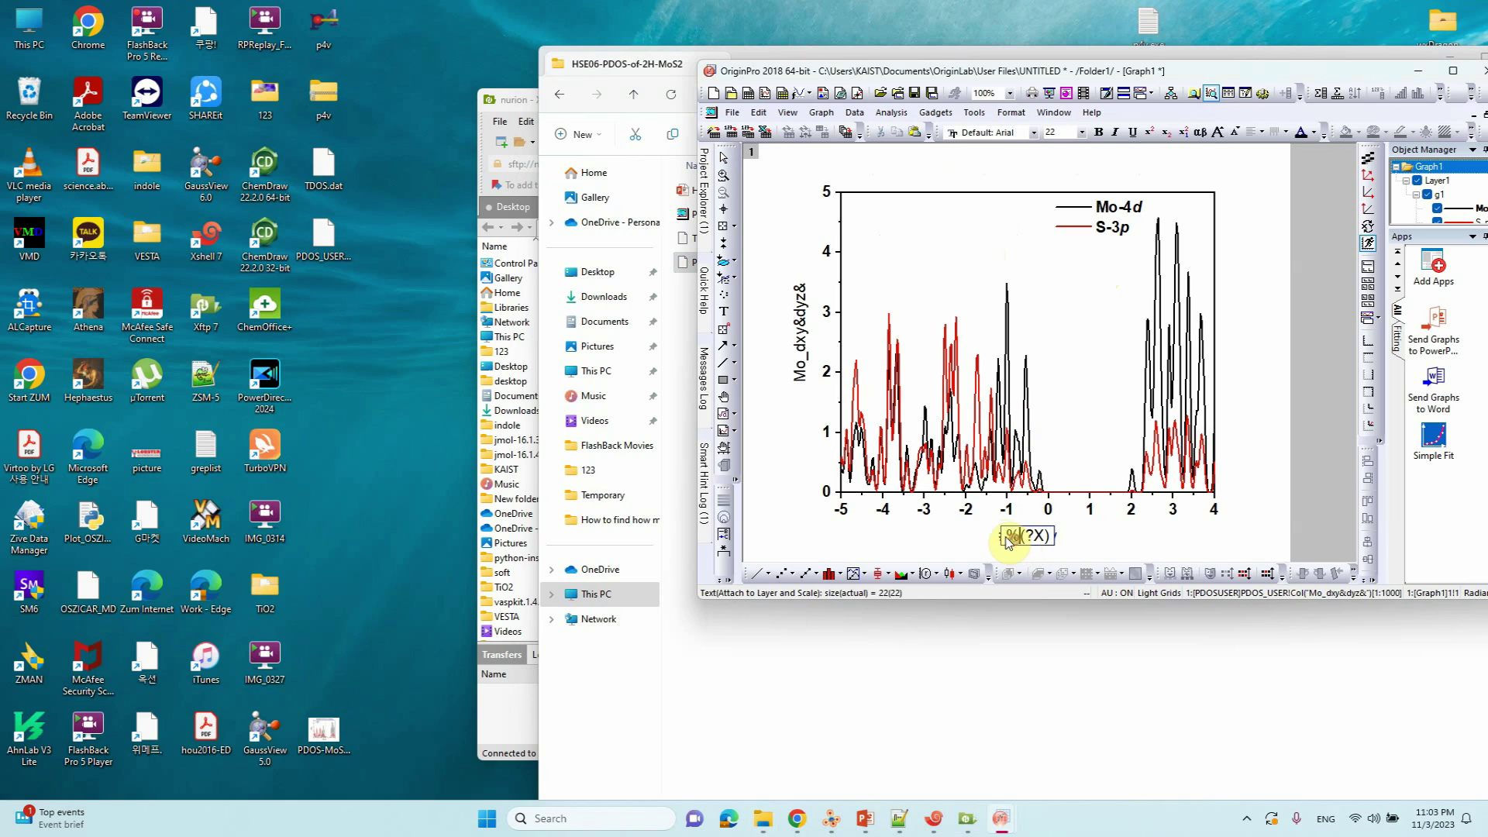
pyautogui.click(1117, 547)
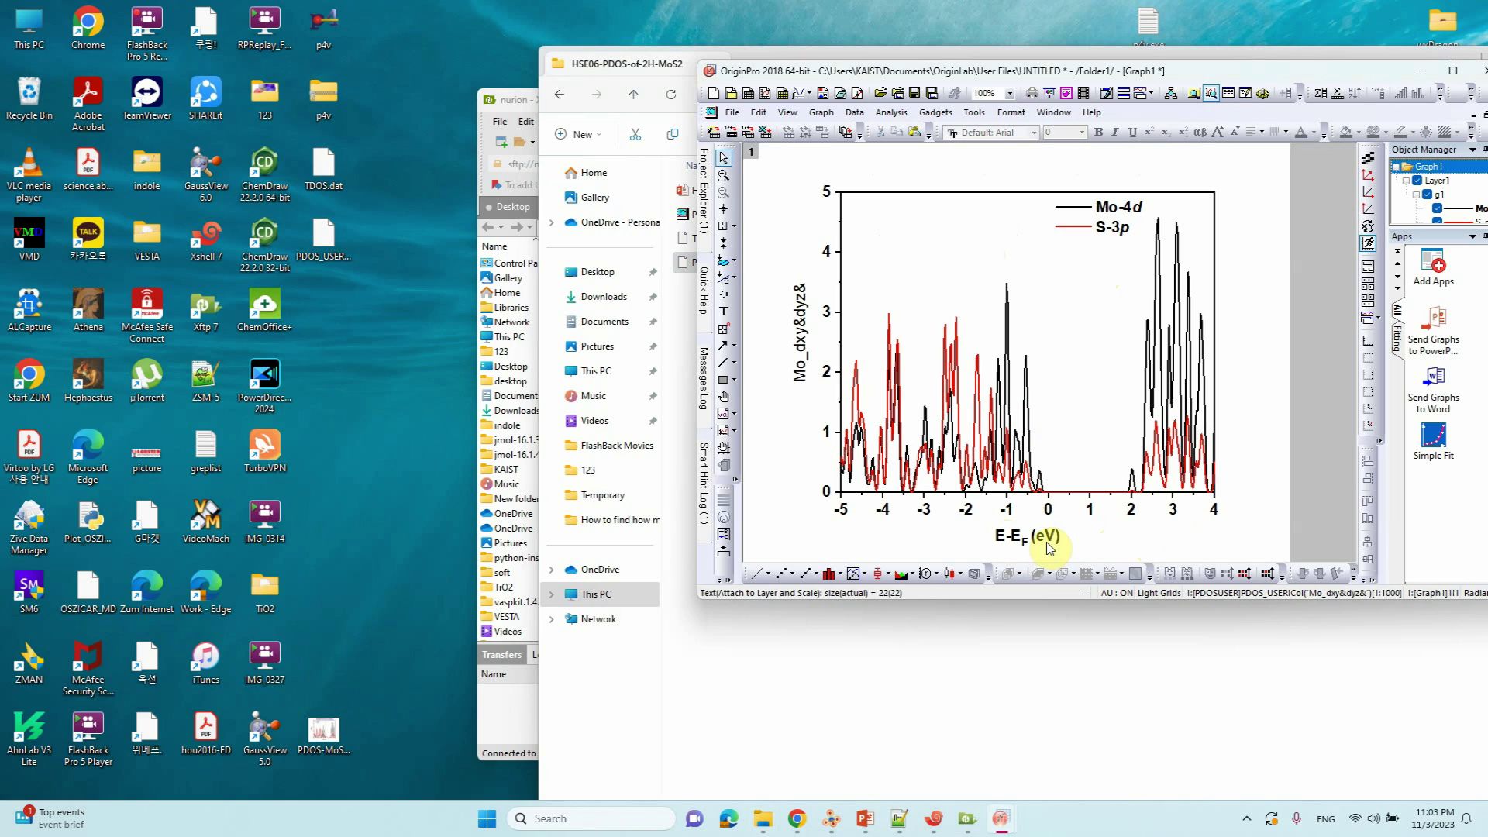
# - Change the y-axis title to PDOS and make it bold
pyautogui.doubleClick(794, 384)
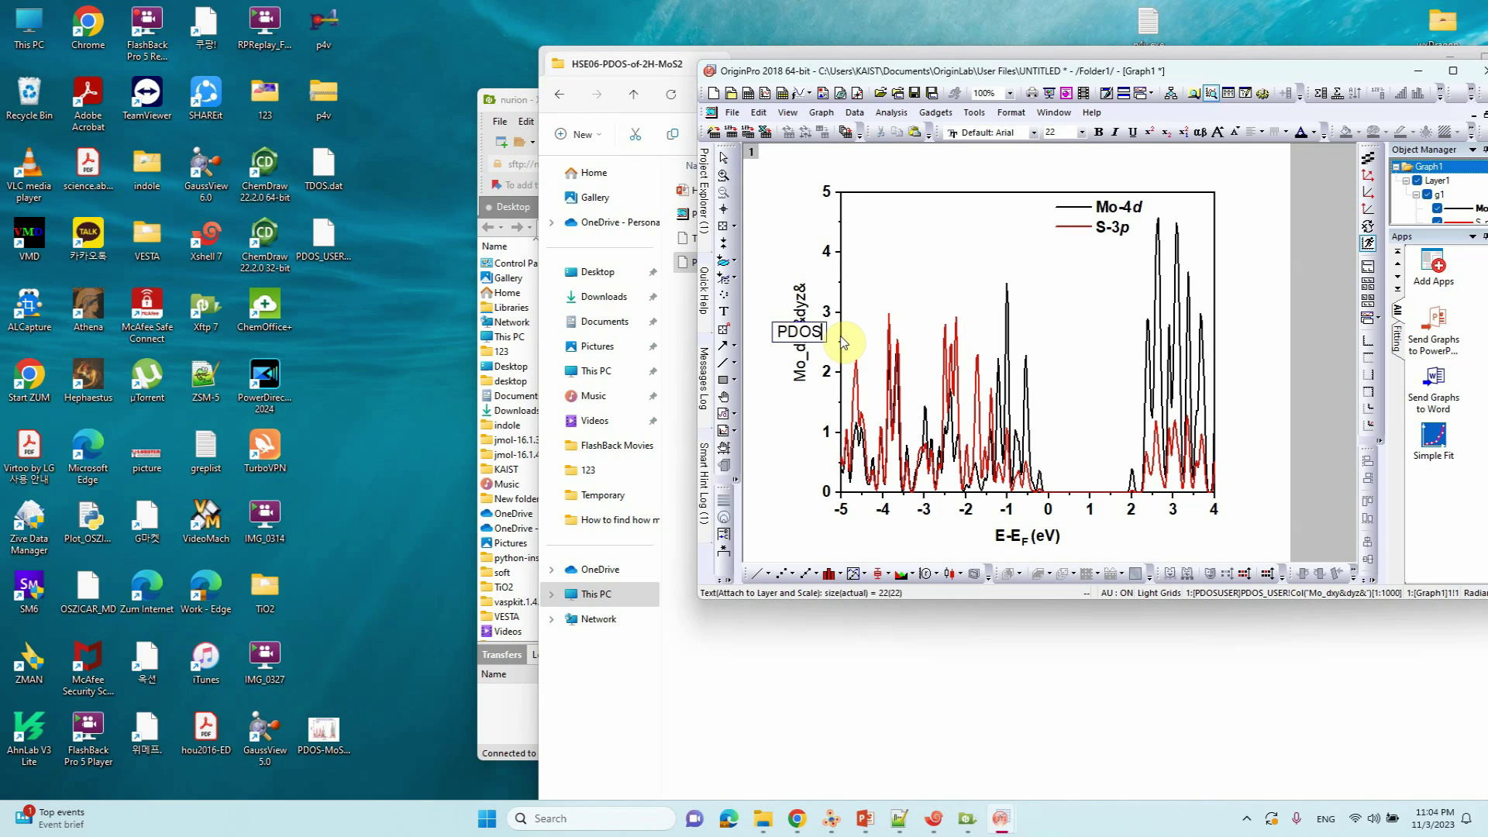
pyautogui.click(799, 339)
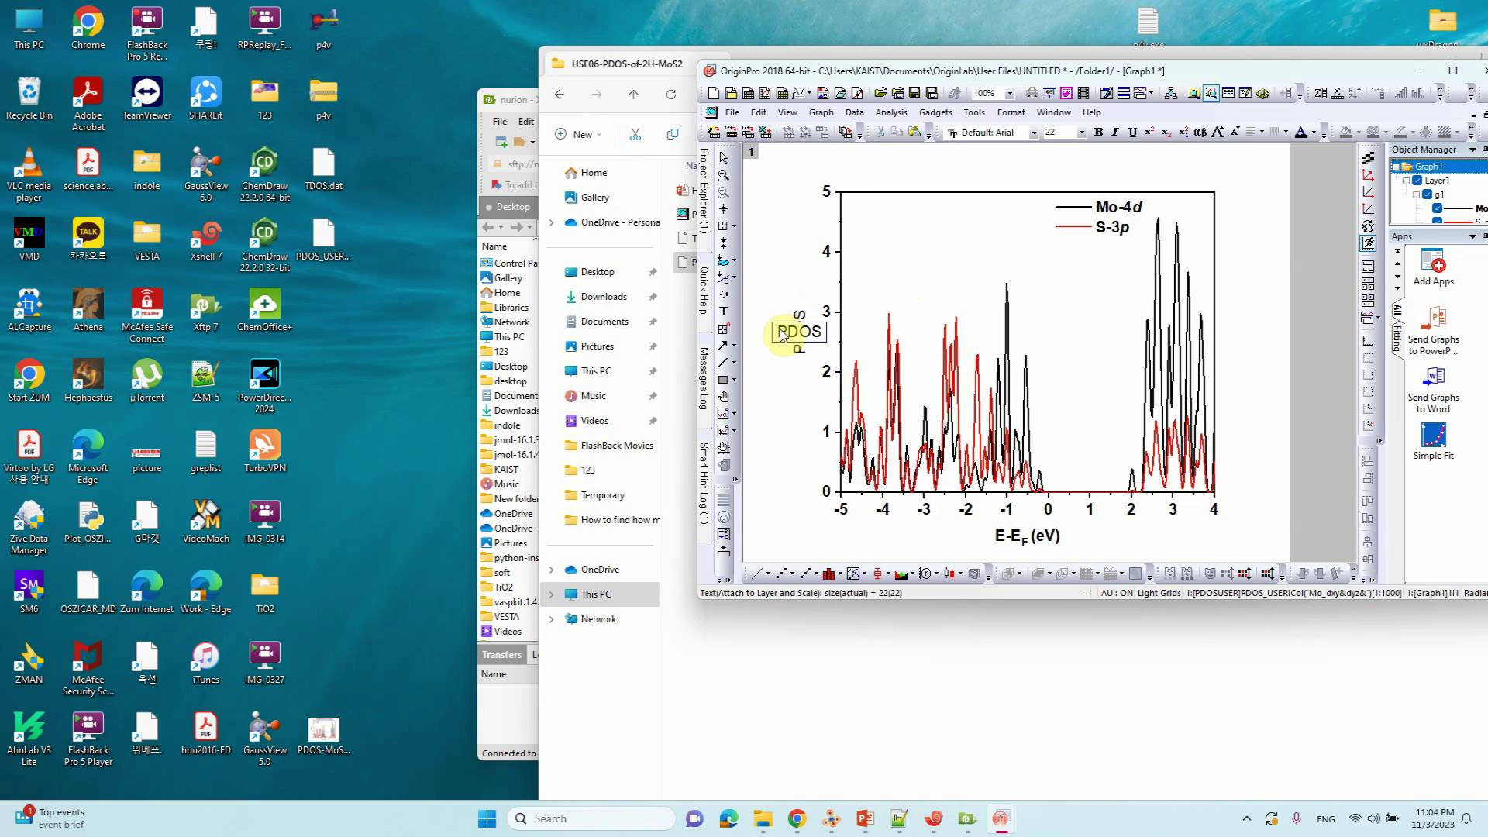
pyautogui.click(929, 287)
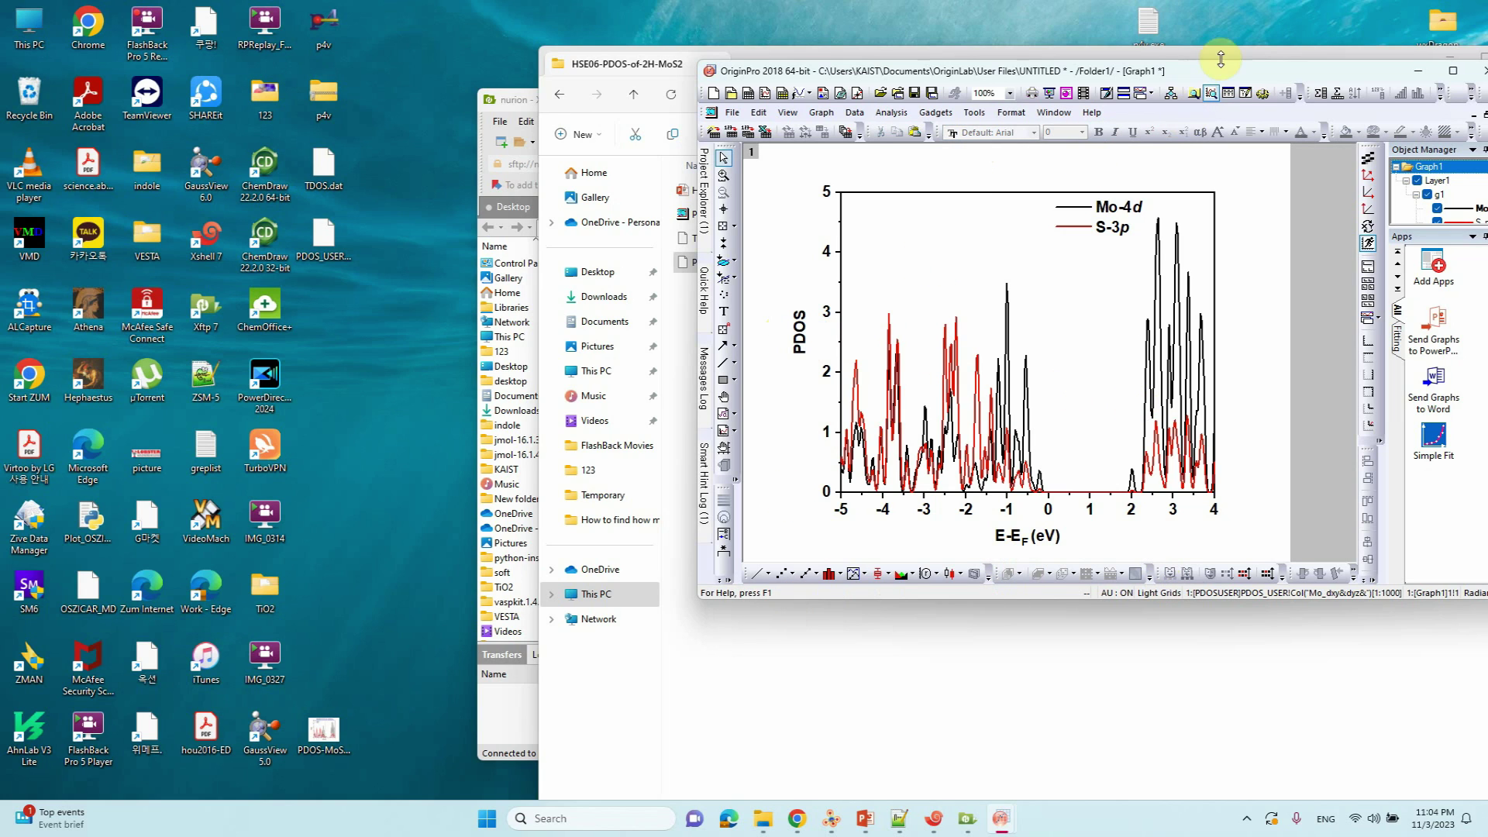
# - Copy the dashed vertical Fermi-level line and its EF label from the PDOS-MoS2-Projected graph into the untitled project's graph
pyautogui.moveTo(1221, 70); pyautogui.dragTo(628, 91)
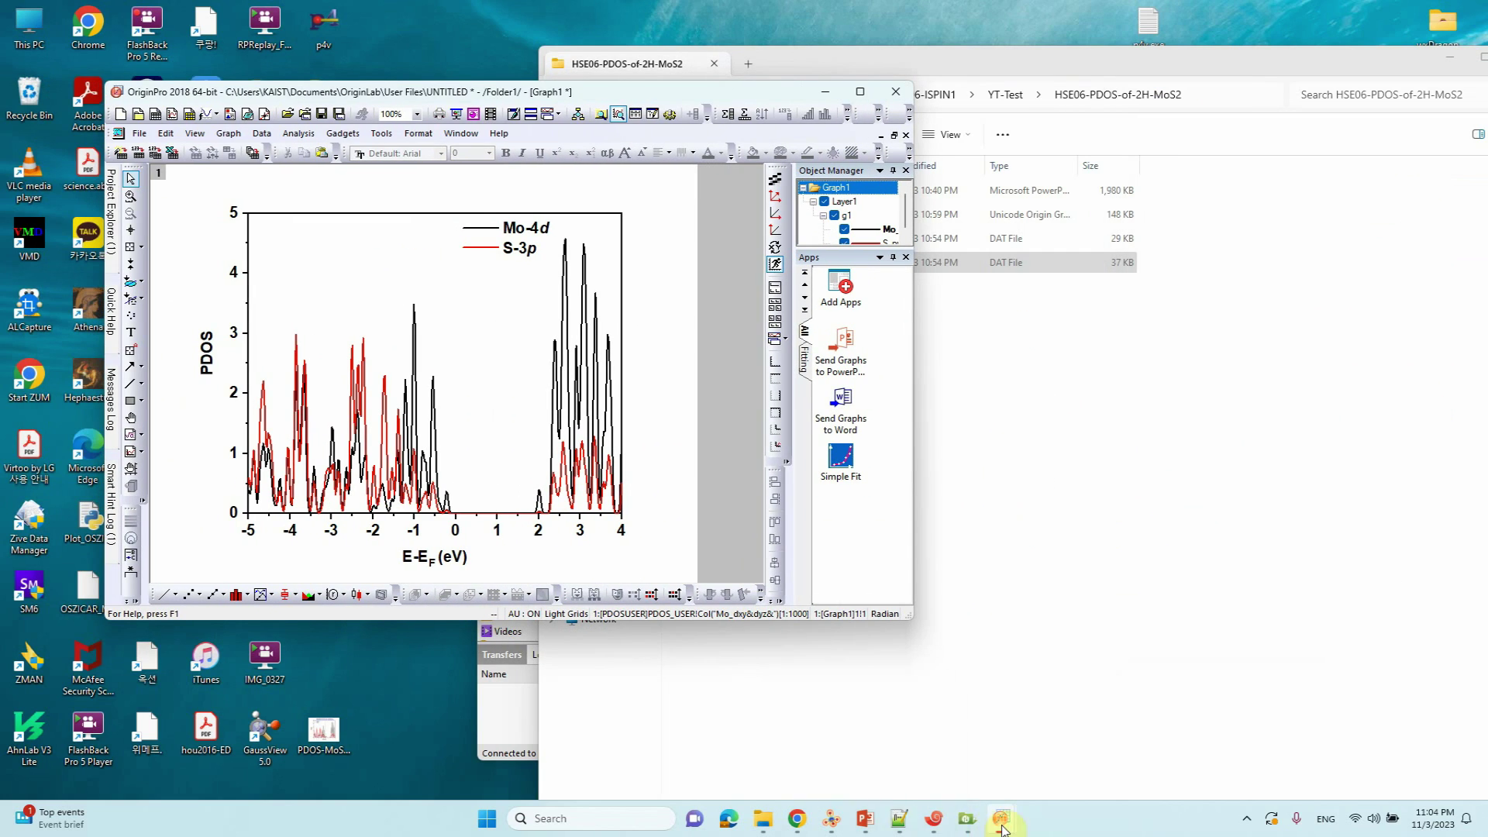
pyautogui.moveTo(1003, 829)
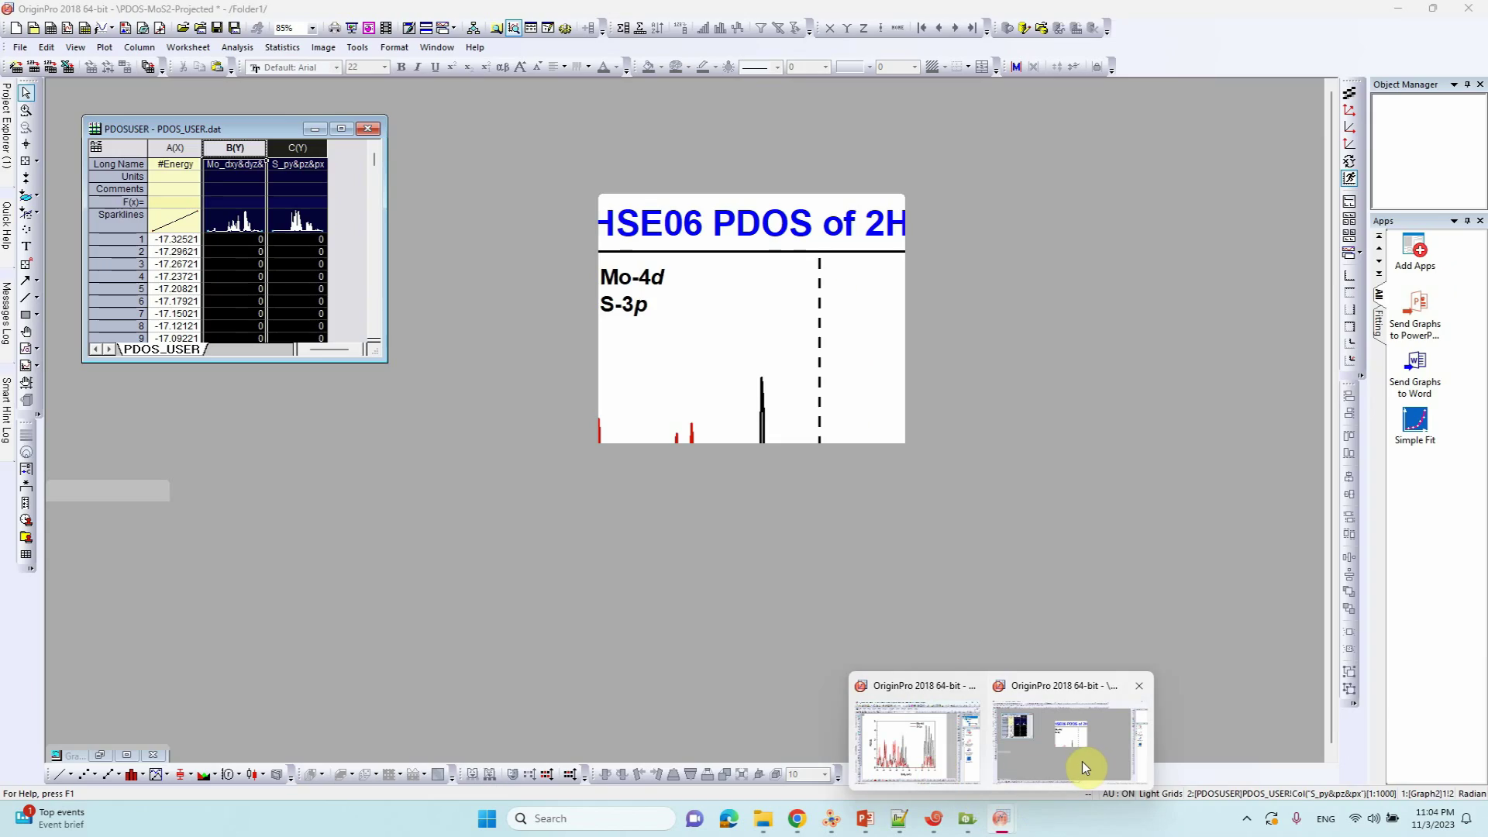
pyautogui.click(1083, 761)
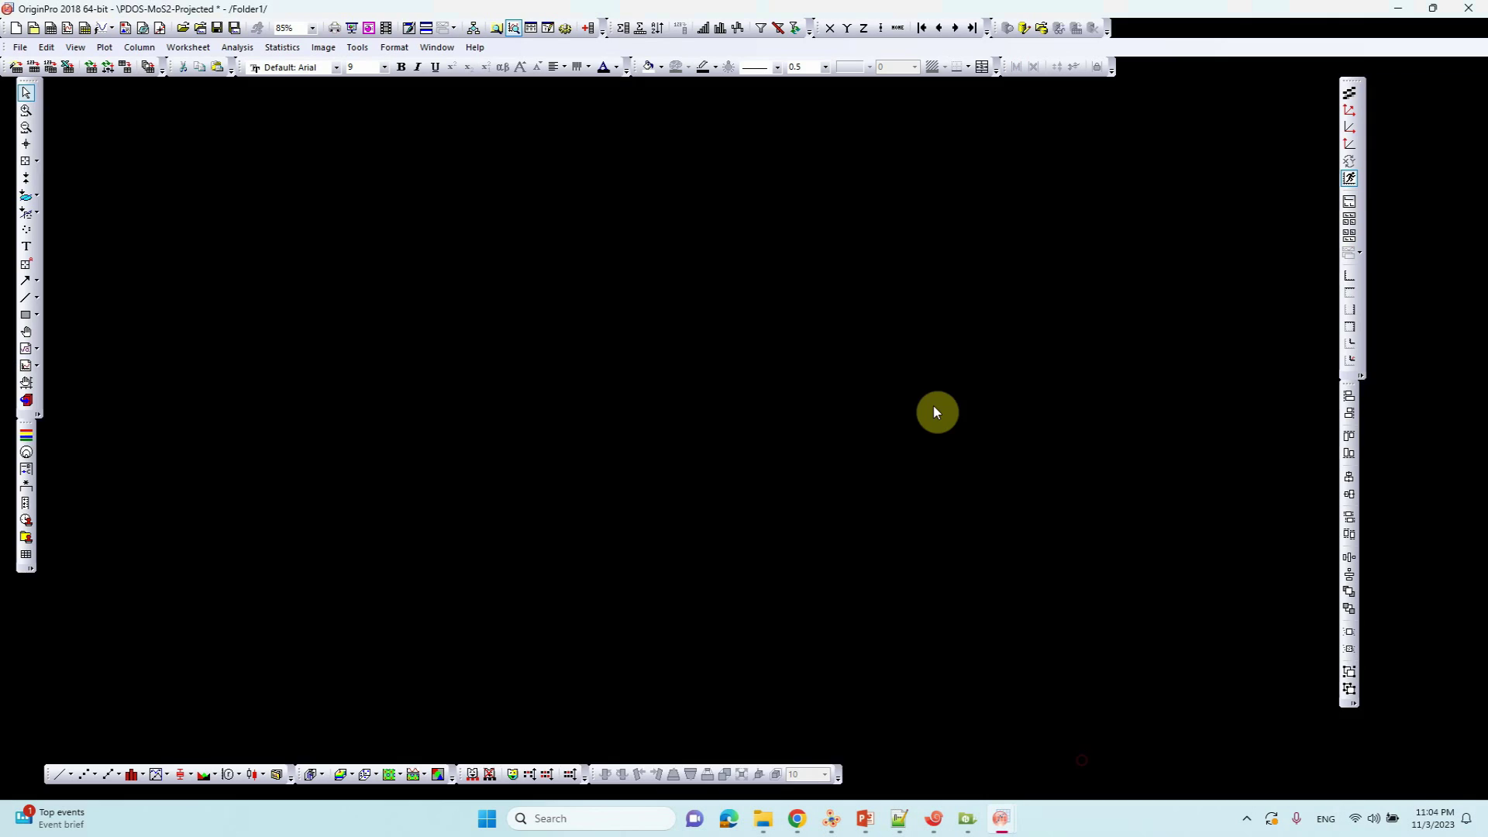
pyautogui.click(127, 755)
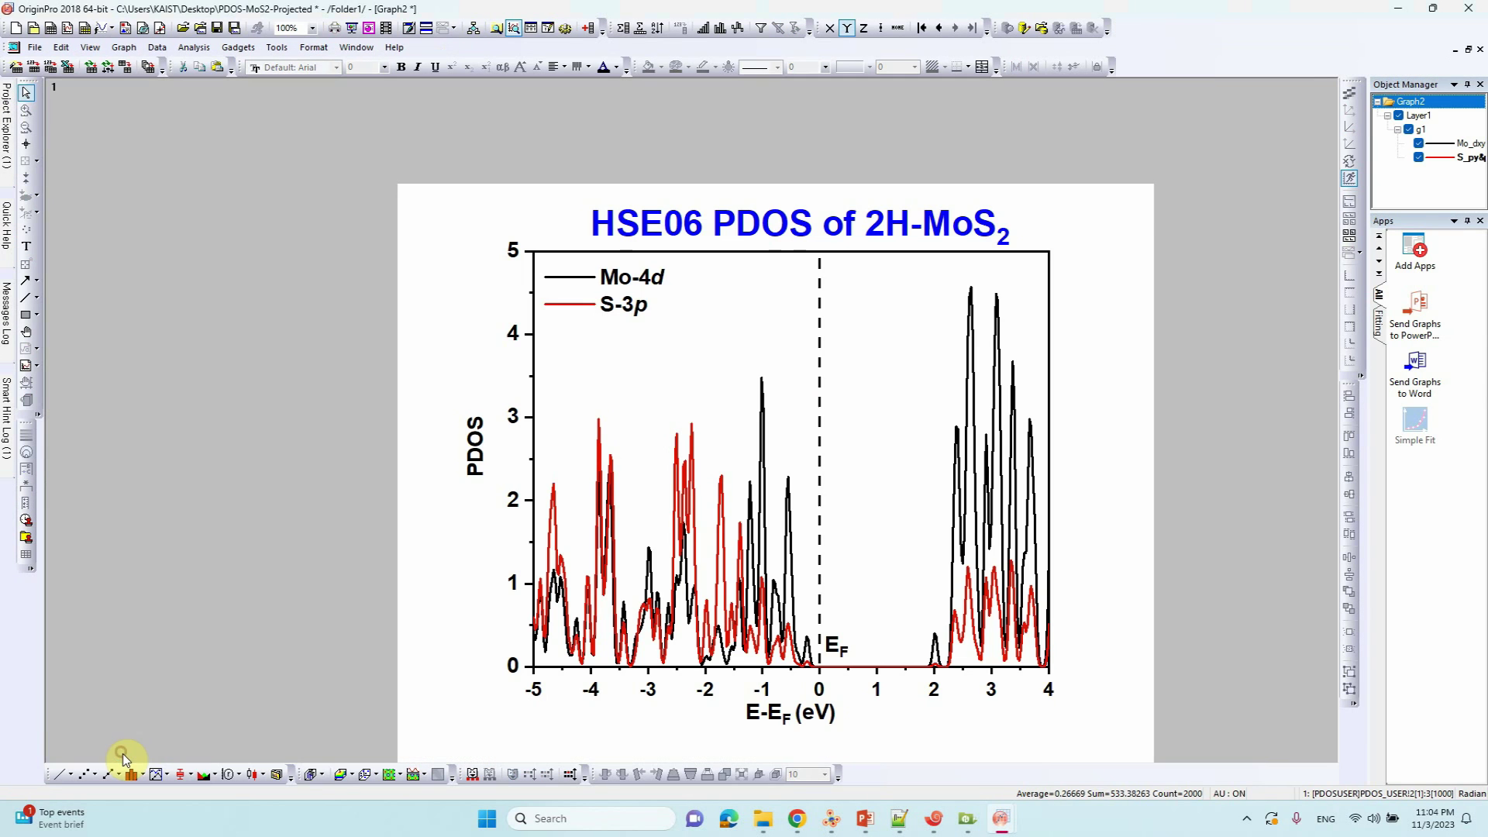
pyautogui.click(822, 502)
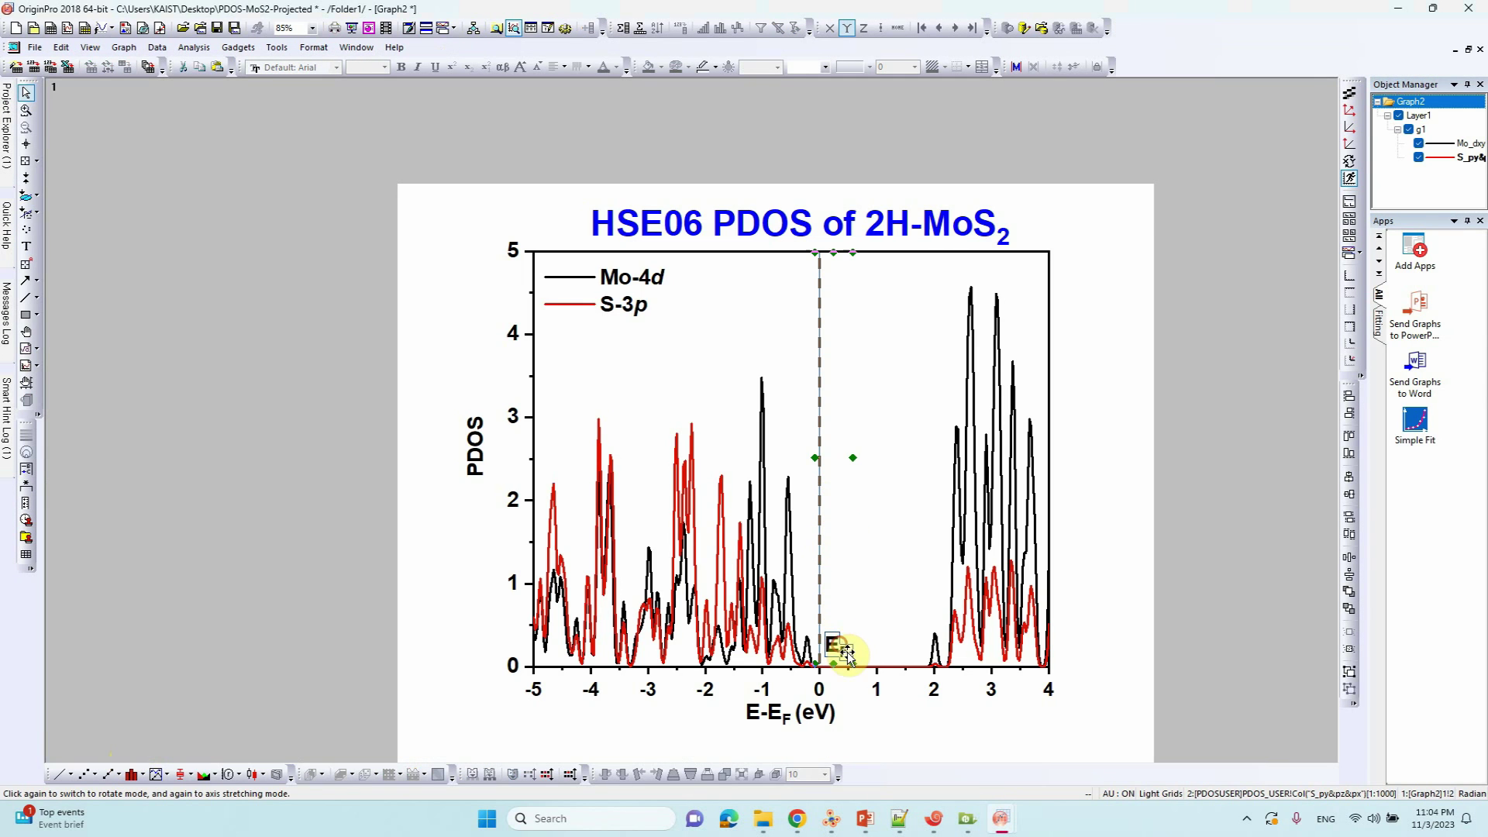
pyautogui.click(844, 649)
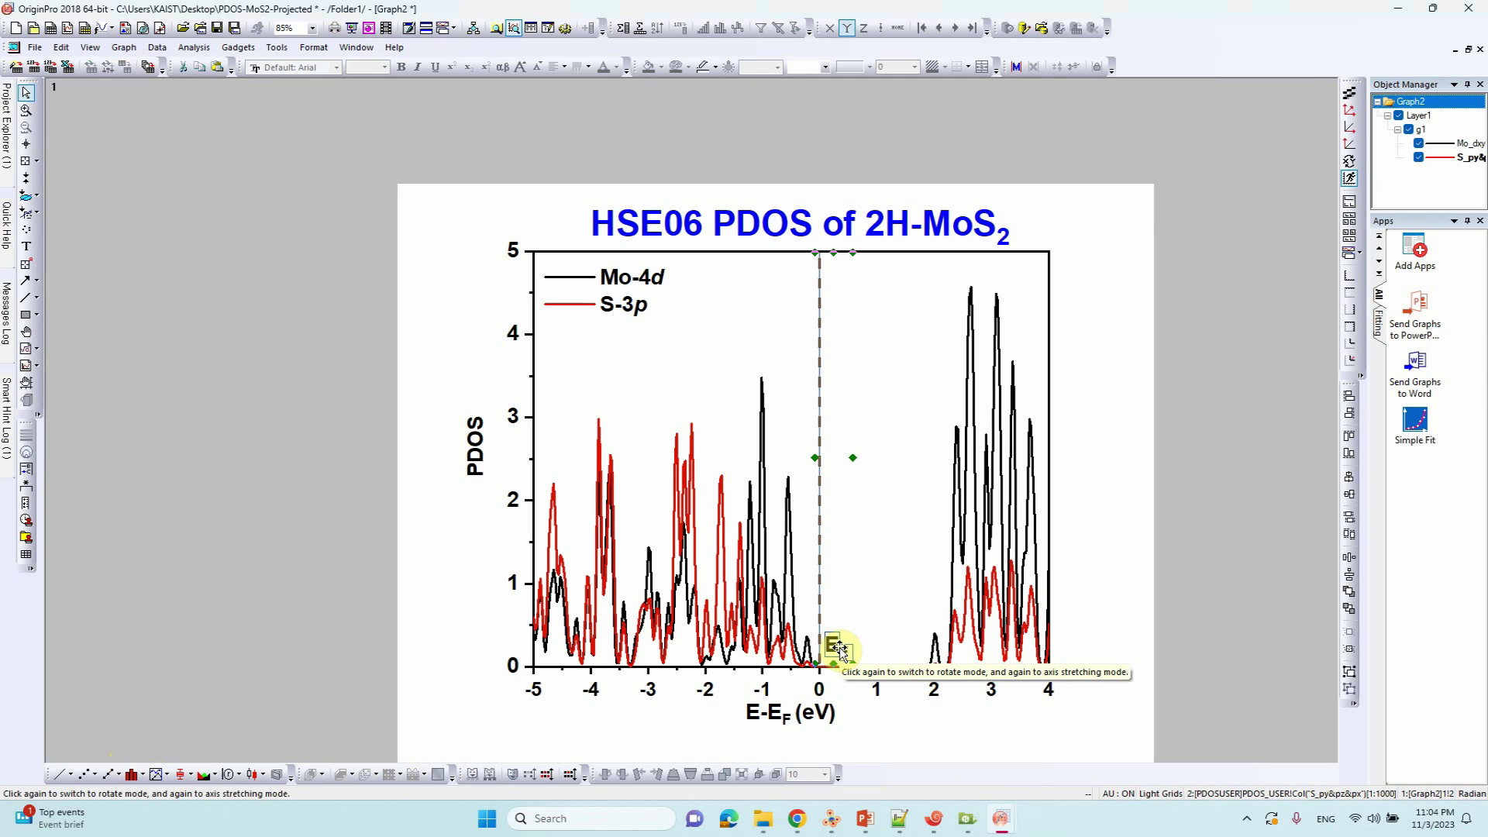
pyautogui.click(1408, 8)
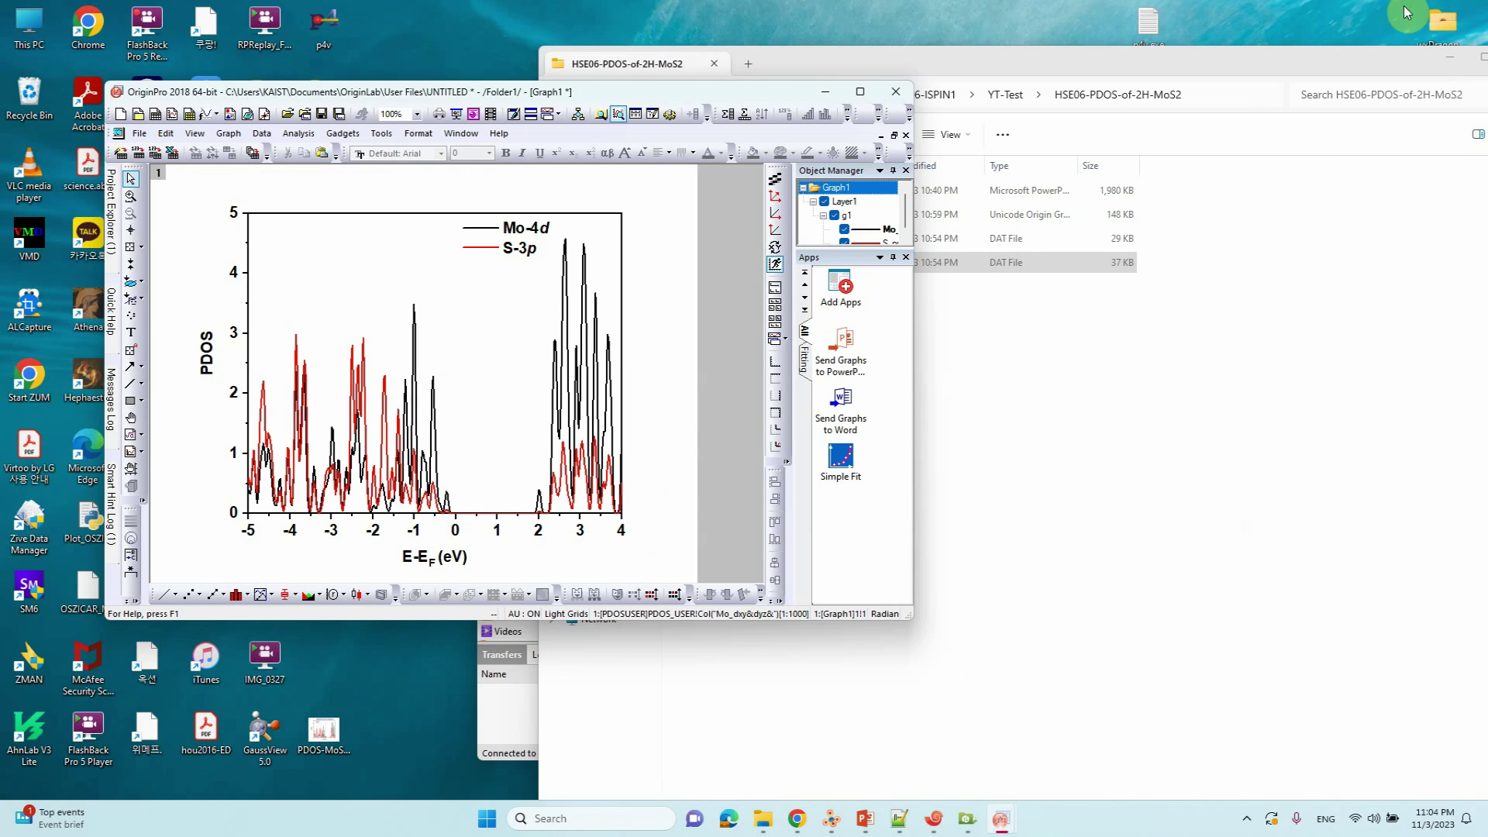
pyautogui.click(863, 93)
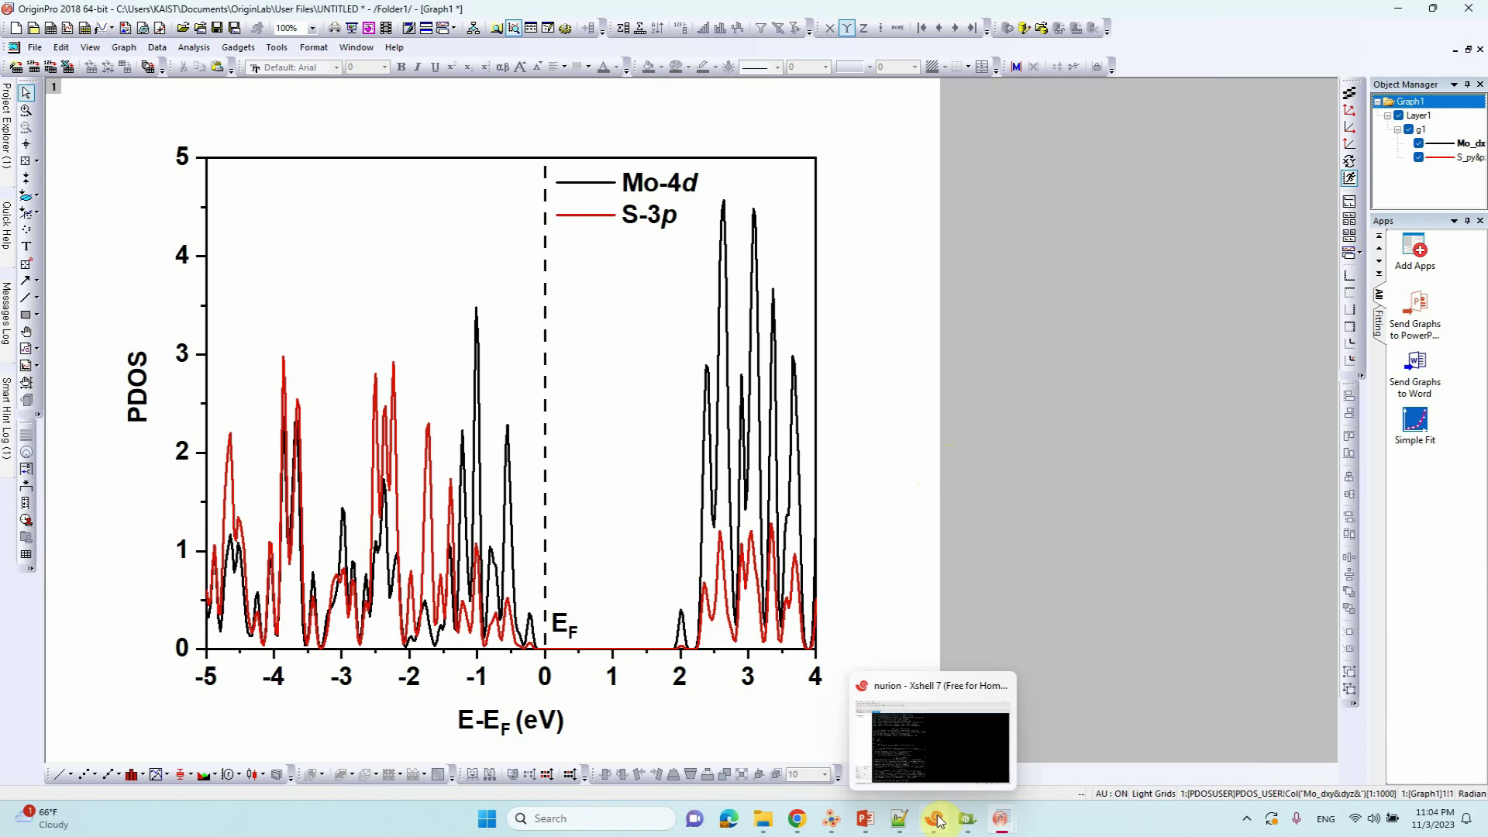
# - Copy the blue title HSE06 PDOS of 2H-MoS2 into the untitled project's graph and move it up inside the plot
pyautogui.moveTo(1003, 824)
pyautogui.click(1085, 740)
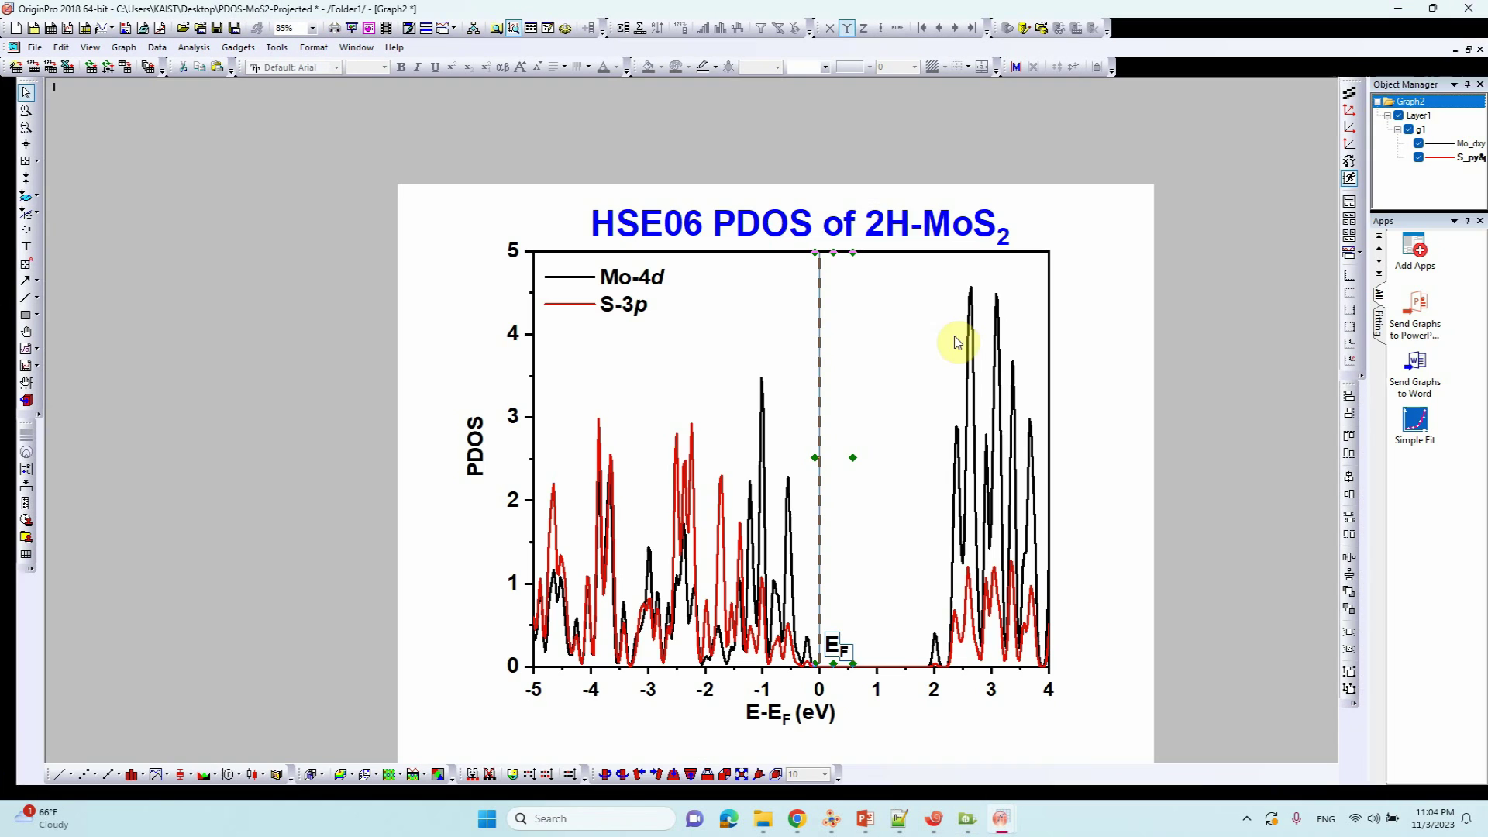
pyautogui.doubleClick(822, 220)
pyautogui.click(708, 266)
pyautogui.click(723, 231)
pyautogui.click(1399, 10)
pyautogui.write('HSE06 PDOS of 2H-MoS2')
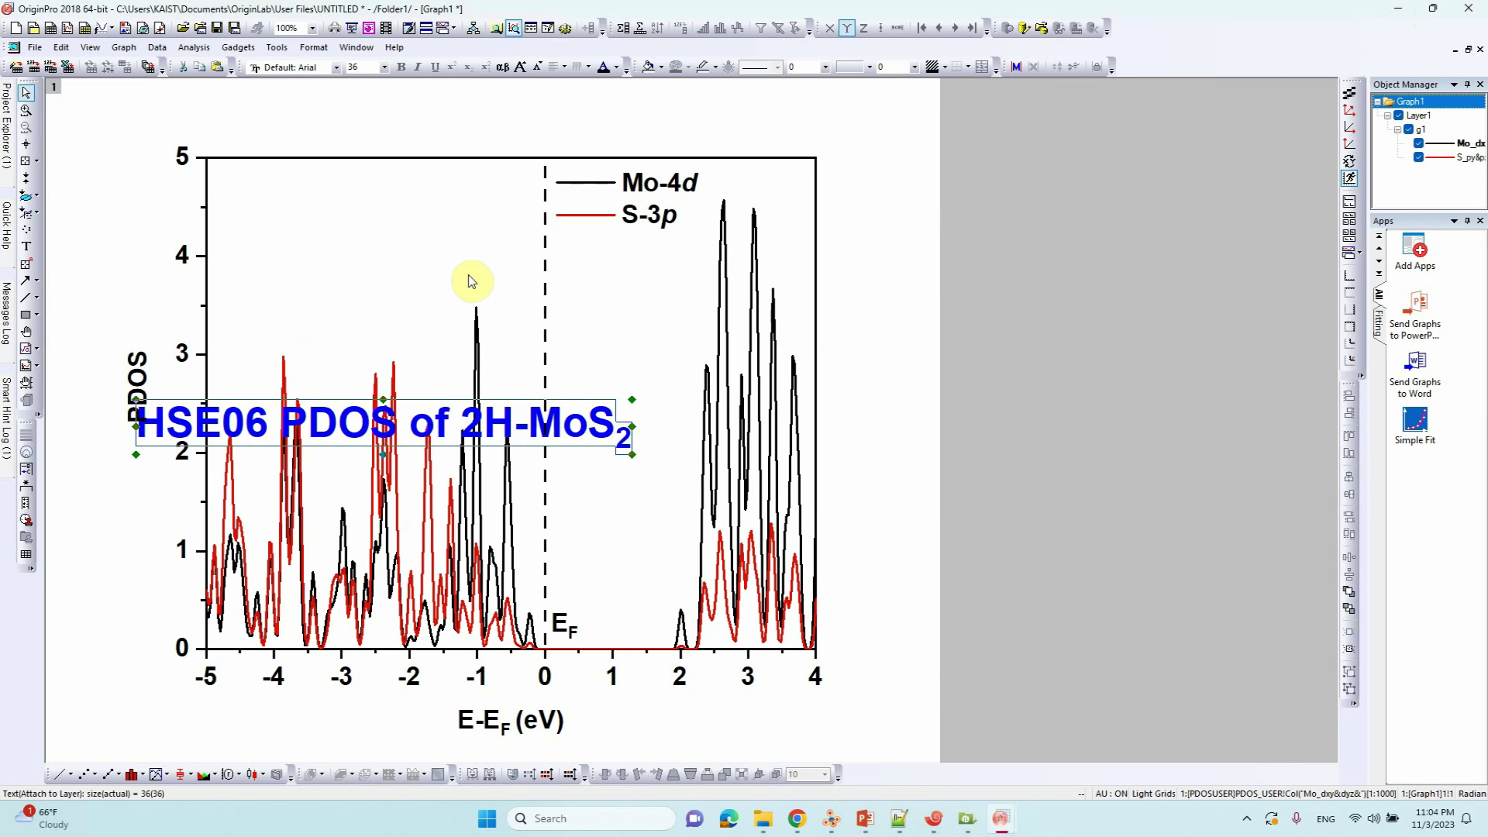
pyautogui.moveTo(498, 396); pyautogui.dragTo(597, 233)
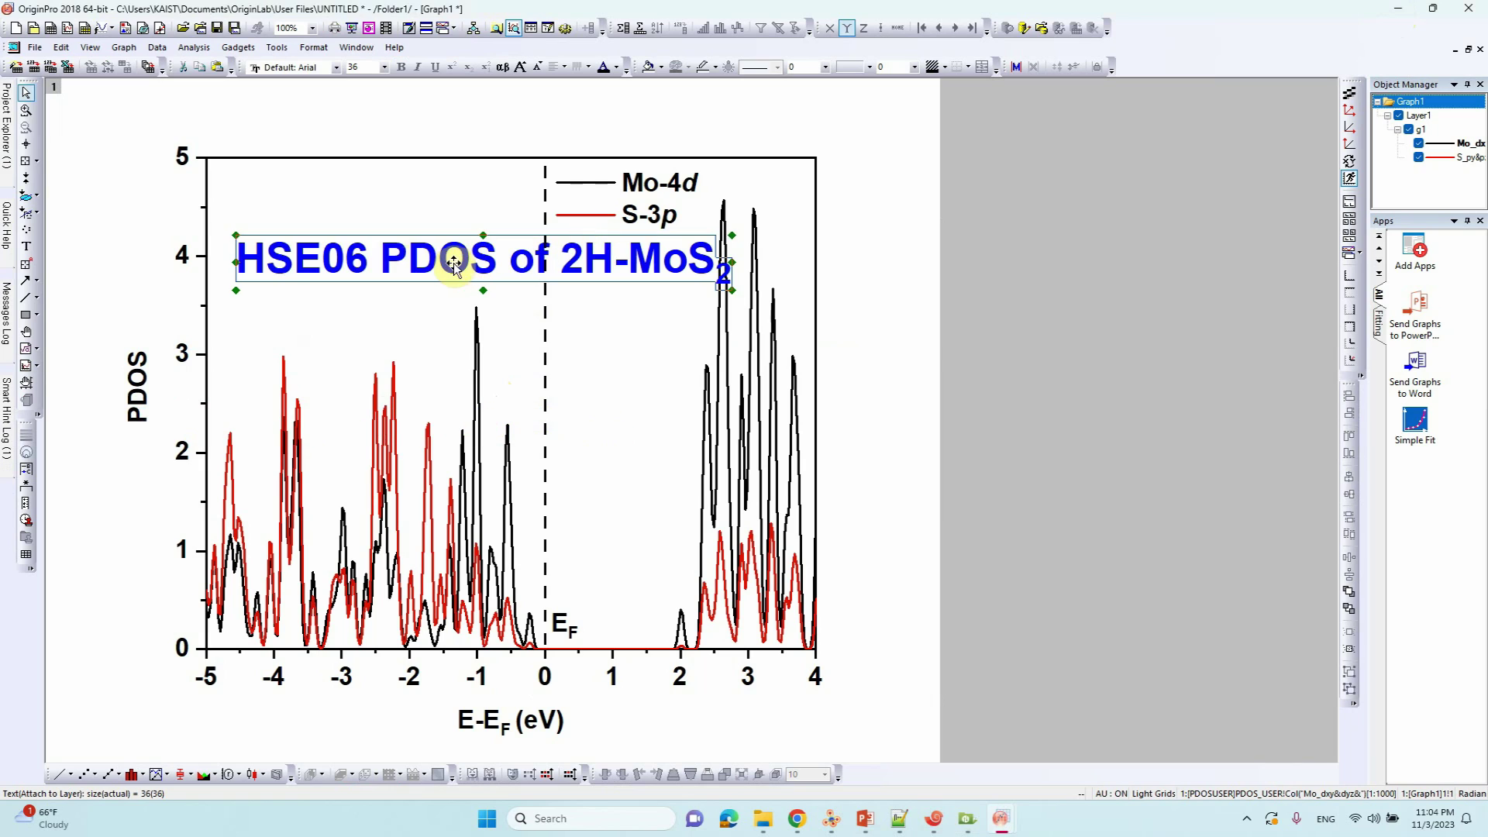
# - Shorten the pasted title to 2H-MoS2 with a subscript 2 and place it inside the plot's upper-left corner
pyautogui.doubleClick(380, 262)
pyautogui.moveTo(548, 265); pyautogui.dragTo(232, 266)
pyautogui.press('Delete')
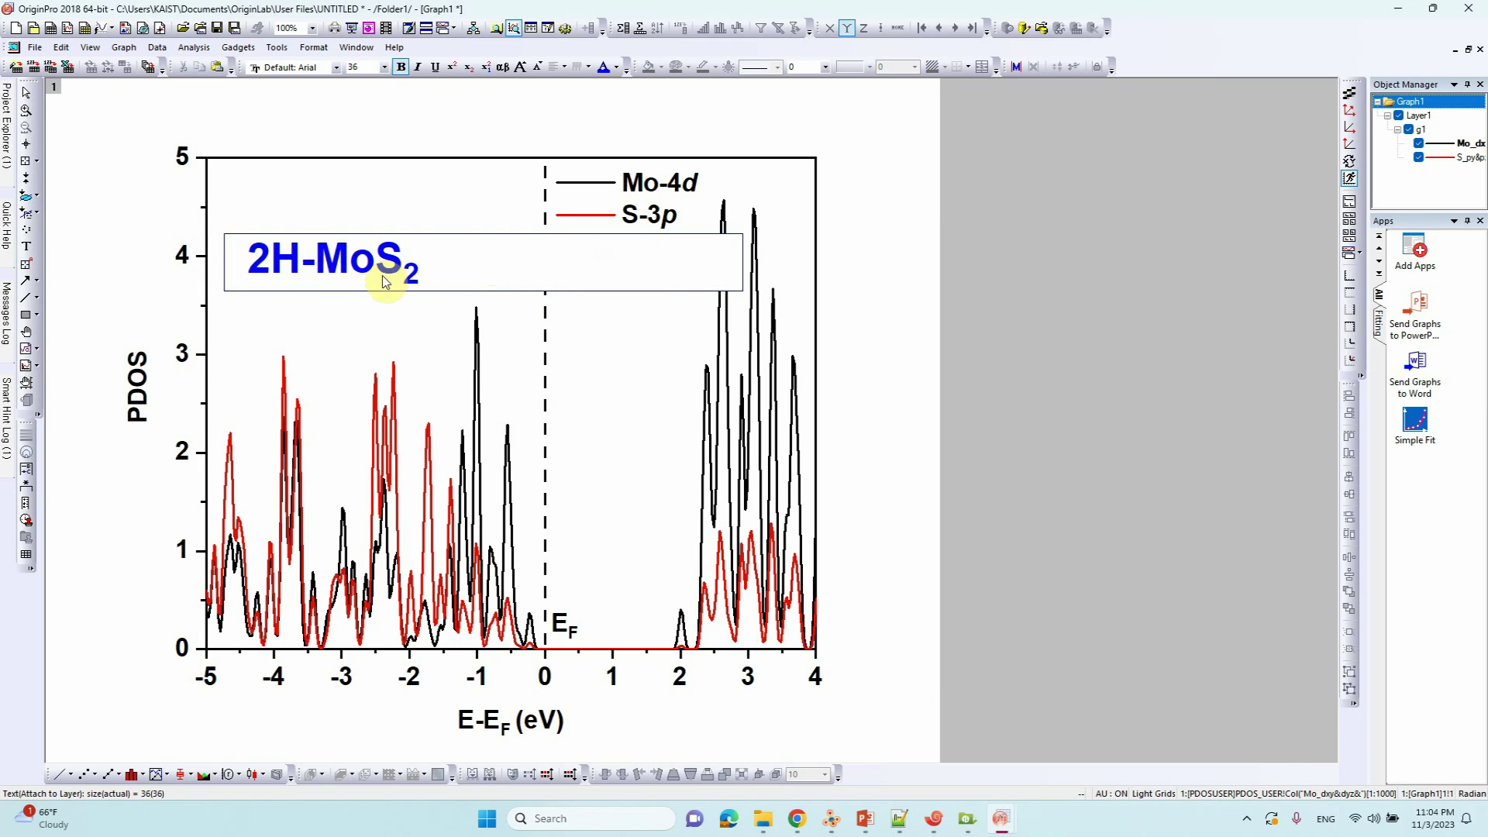
pyautogui.click(415, 282)
pyautogui.moveTo(357, 275); pyautogui.dragTo(326, 198)
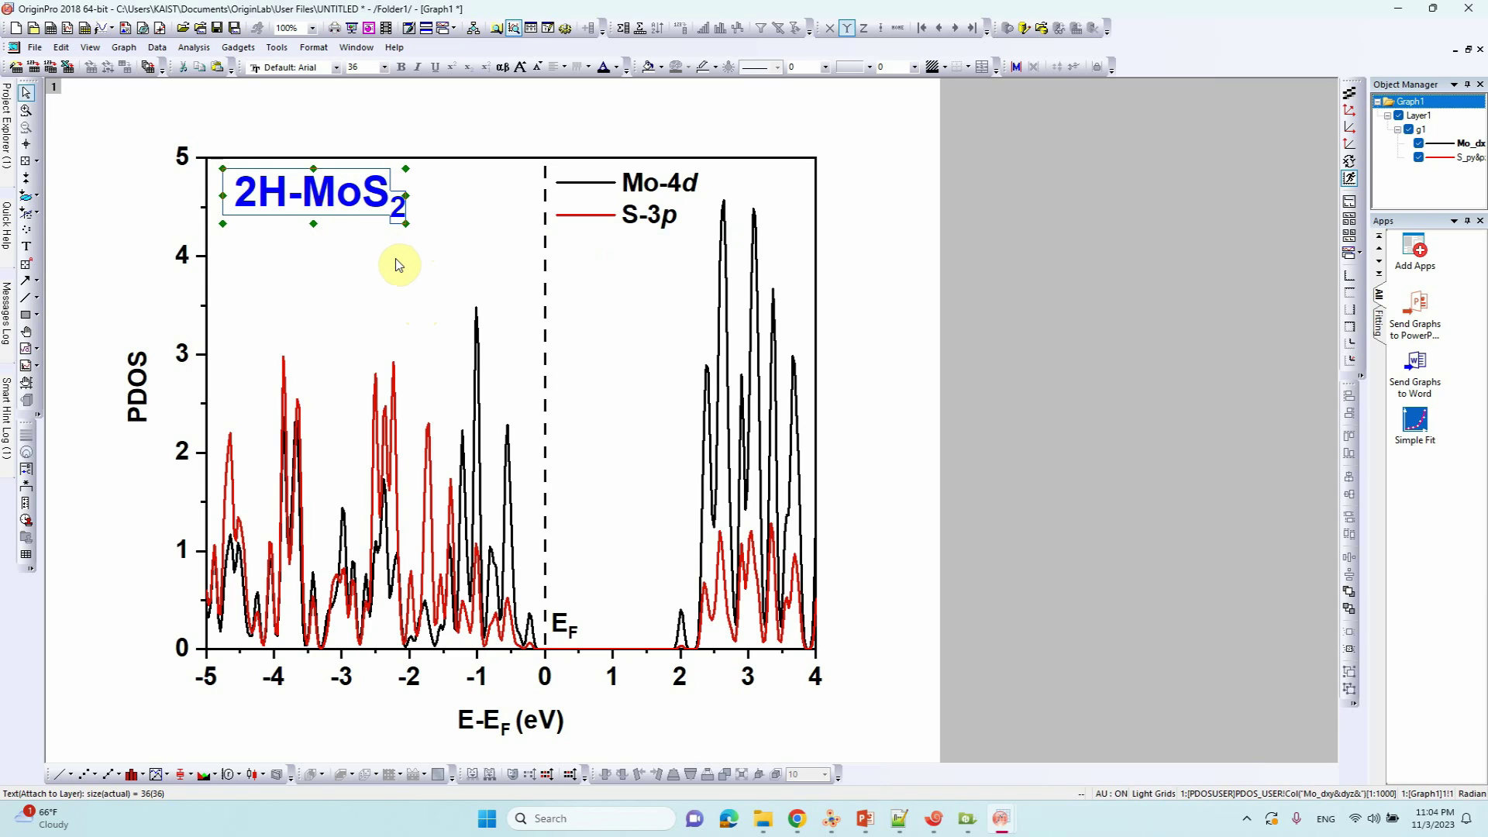
pyautogui.click(880, 342)
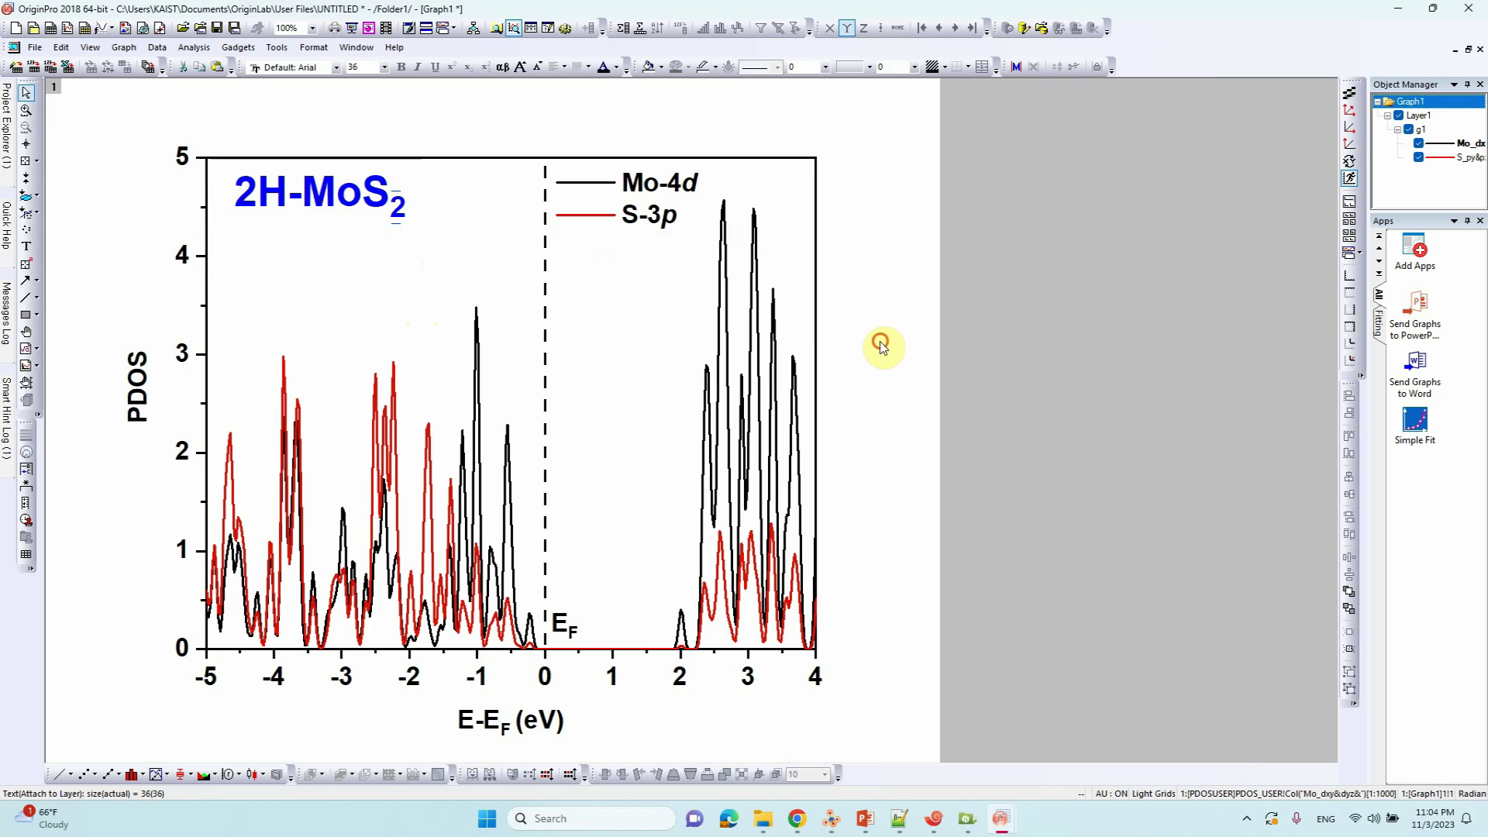
# - Save the untitled project as PDOS in the 123\DOS folder on the Desktop
pyautogui.click(216, 29)
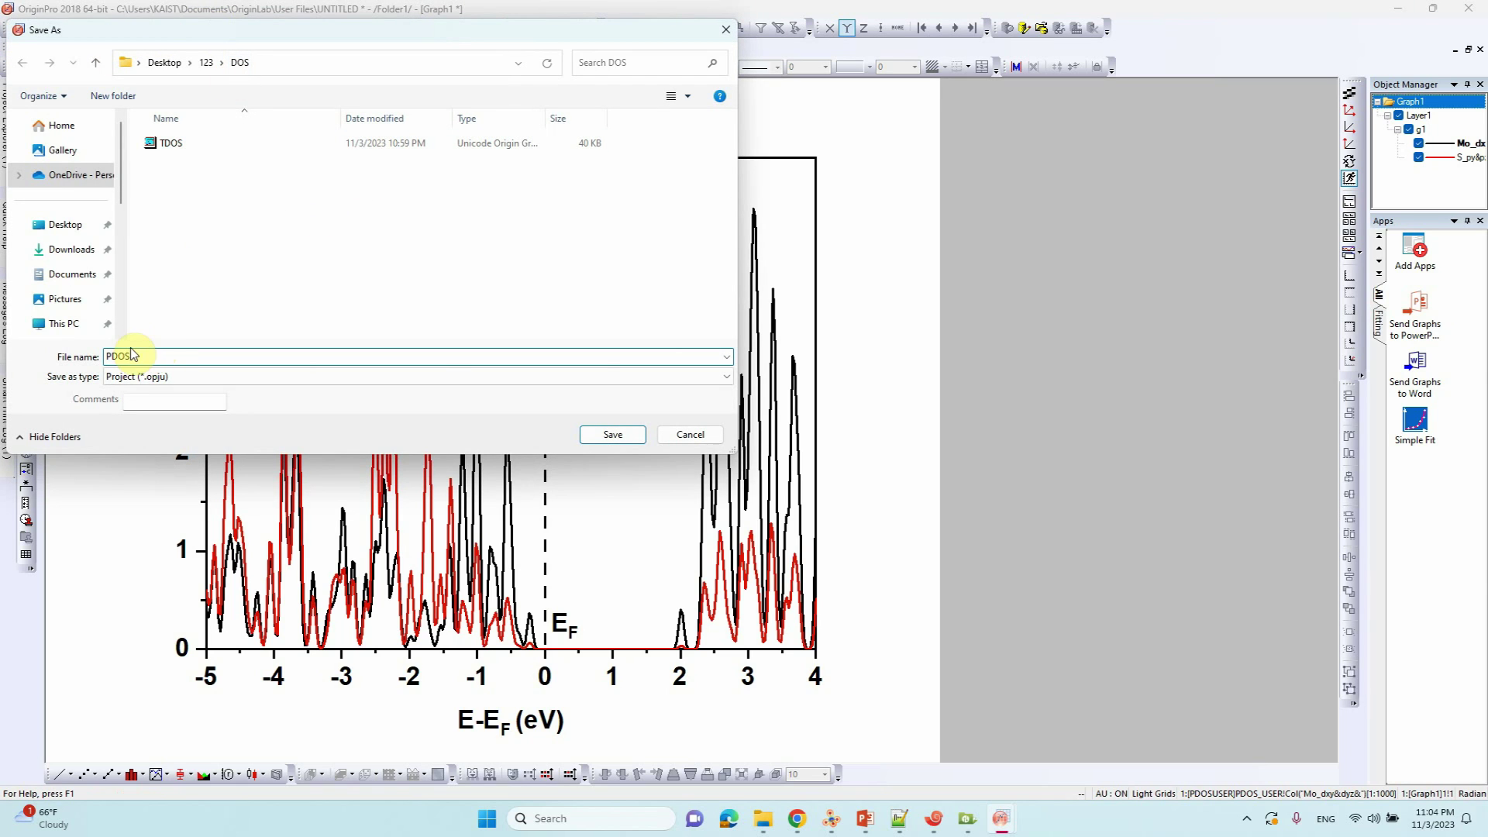
pyautogui.click(605, 434)
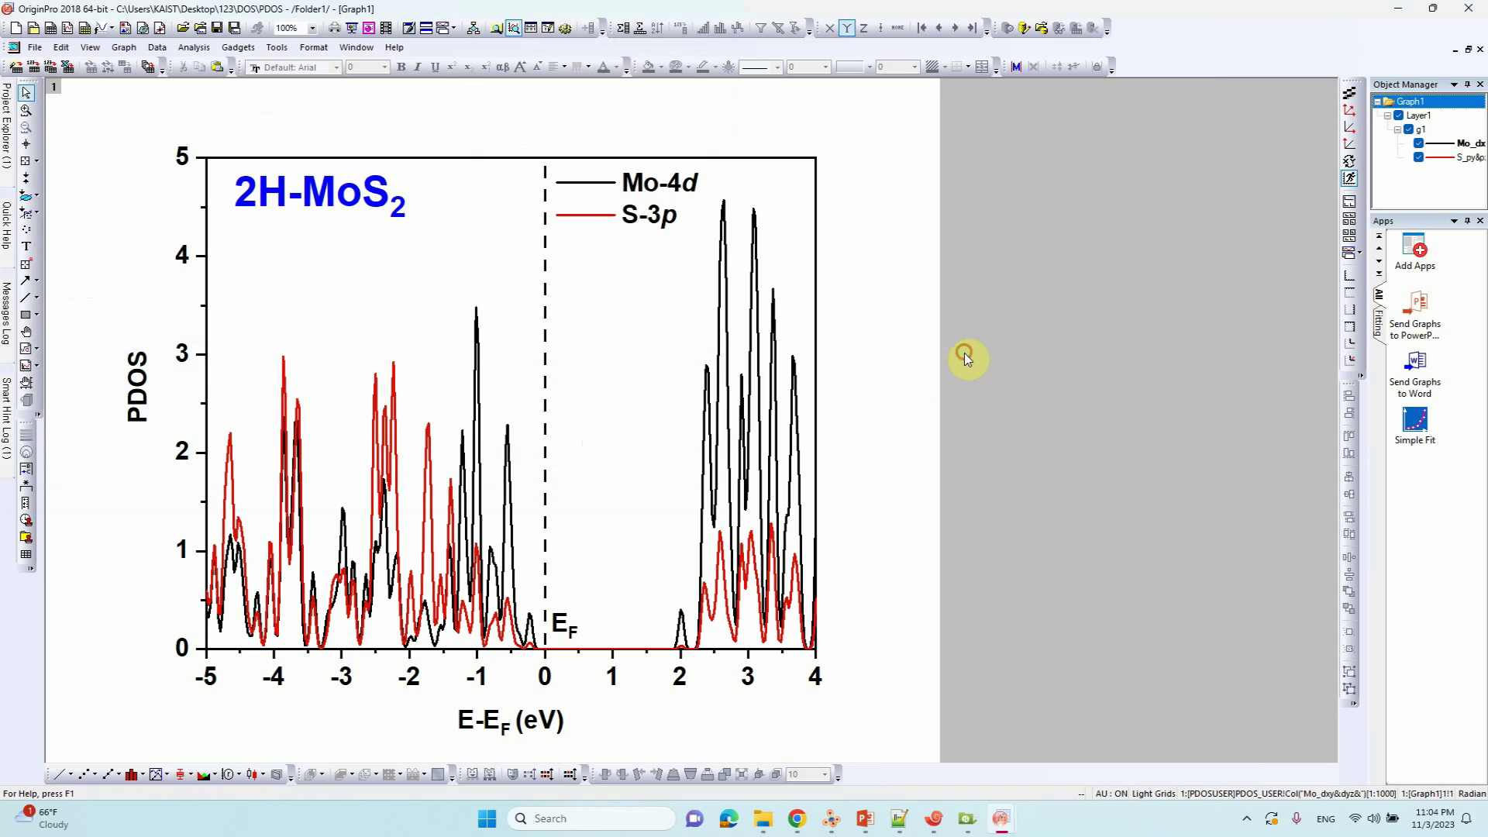
# - Set up the PDOS graph's export with the YTSTUDIO folder as path and HSE06-PDOS-Mos2 as file name
pyautogui.click(36, 47)
pyautogui.moveTo(93, 197)
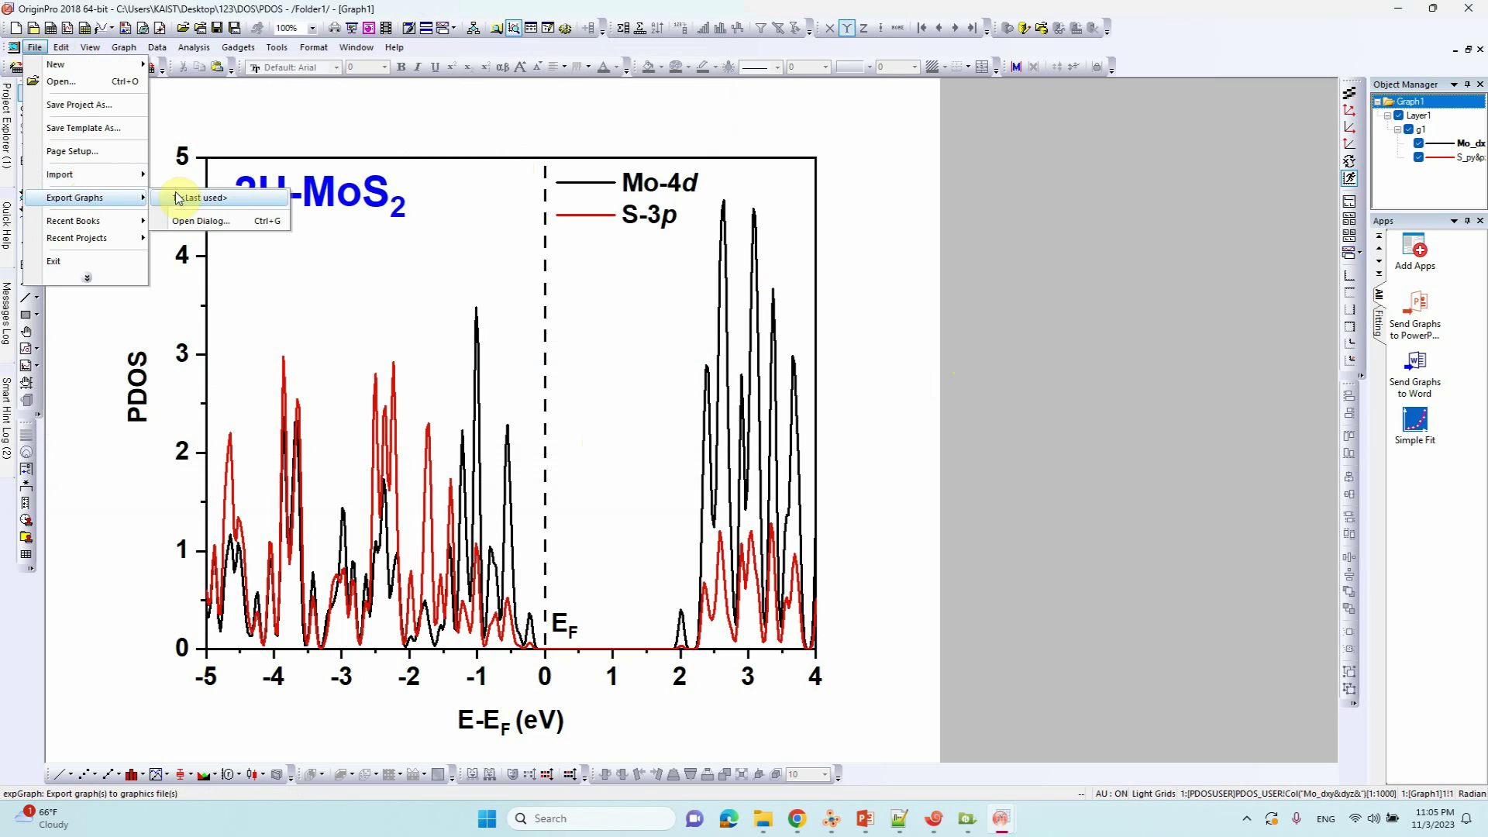
pyautogui.click(203, 220)
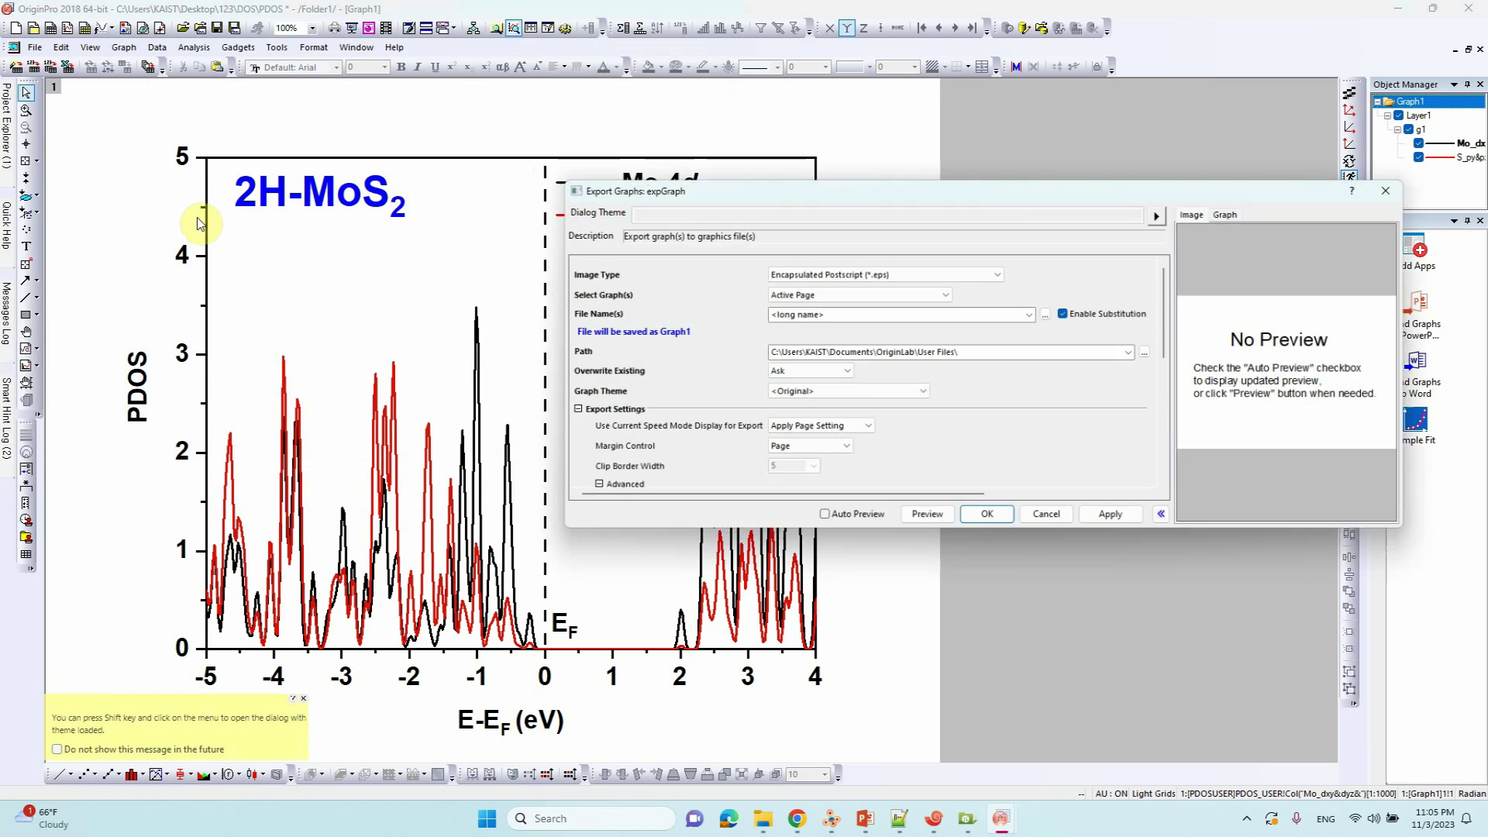
pyautogui.click(1134, 353)
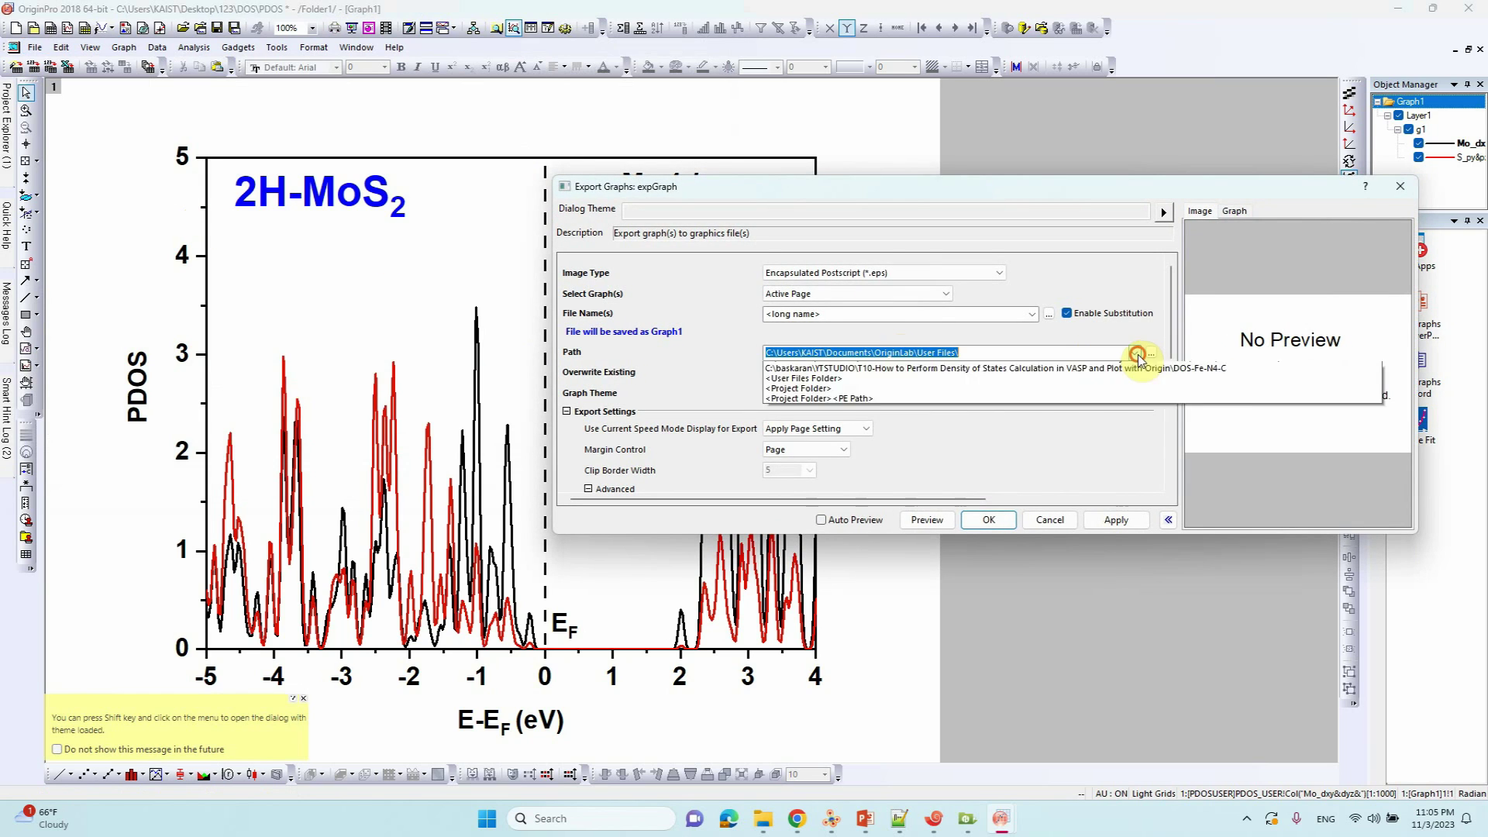
pyautogui.click(957, 375)
pyautogui.click(839, 315)
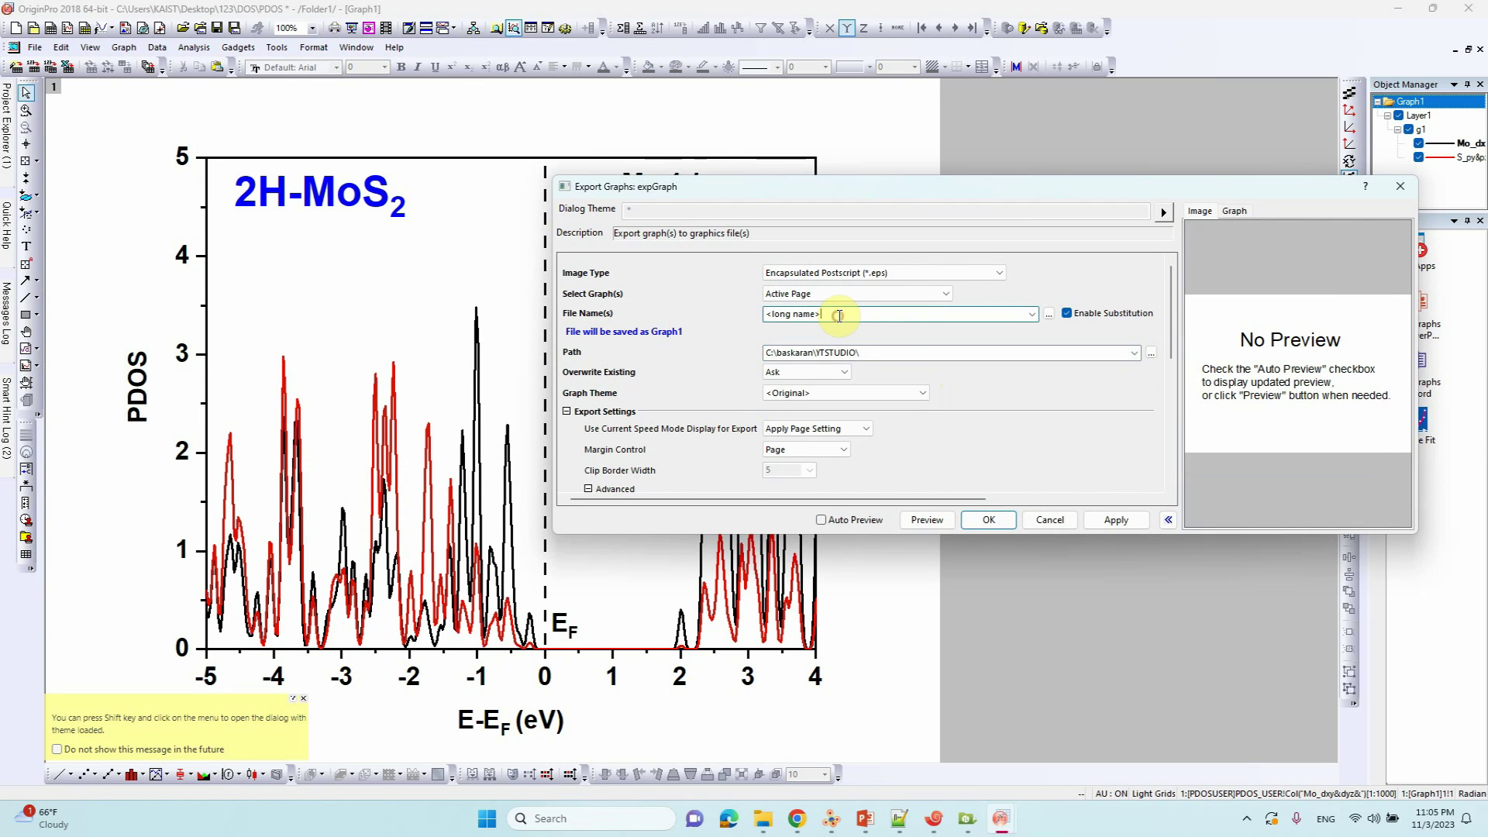
pyautogui.write('PDOS-Mos2')
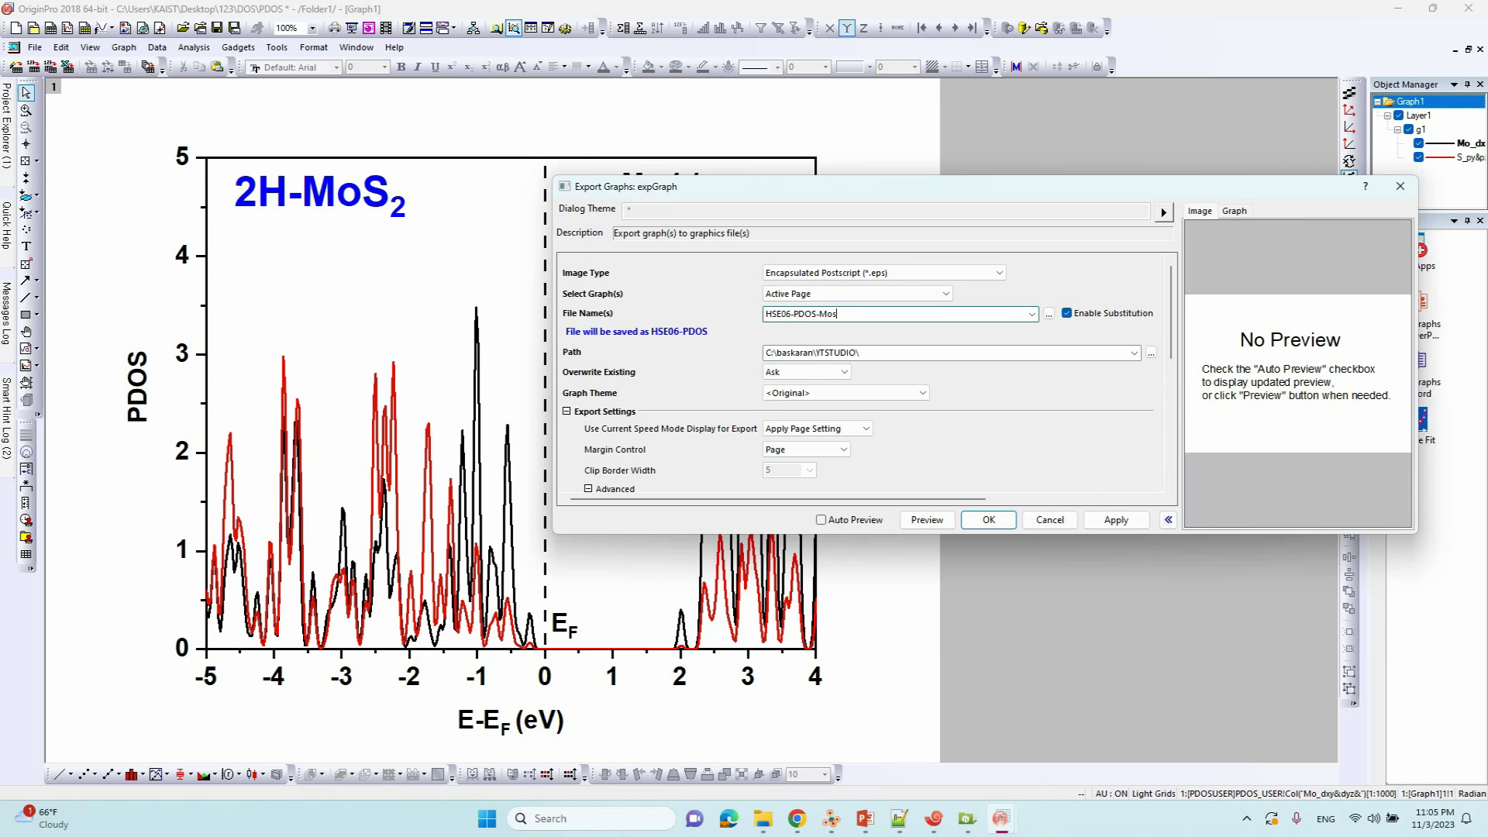
pyautogui.doubleClick(853, 313)
# - Export the PDOS graph as a JPG image at 600 DPI resolution
pyautogui.moveTo(1170, 314); pyautogui.dragTo(1172, 440)
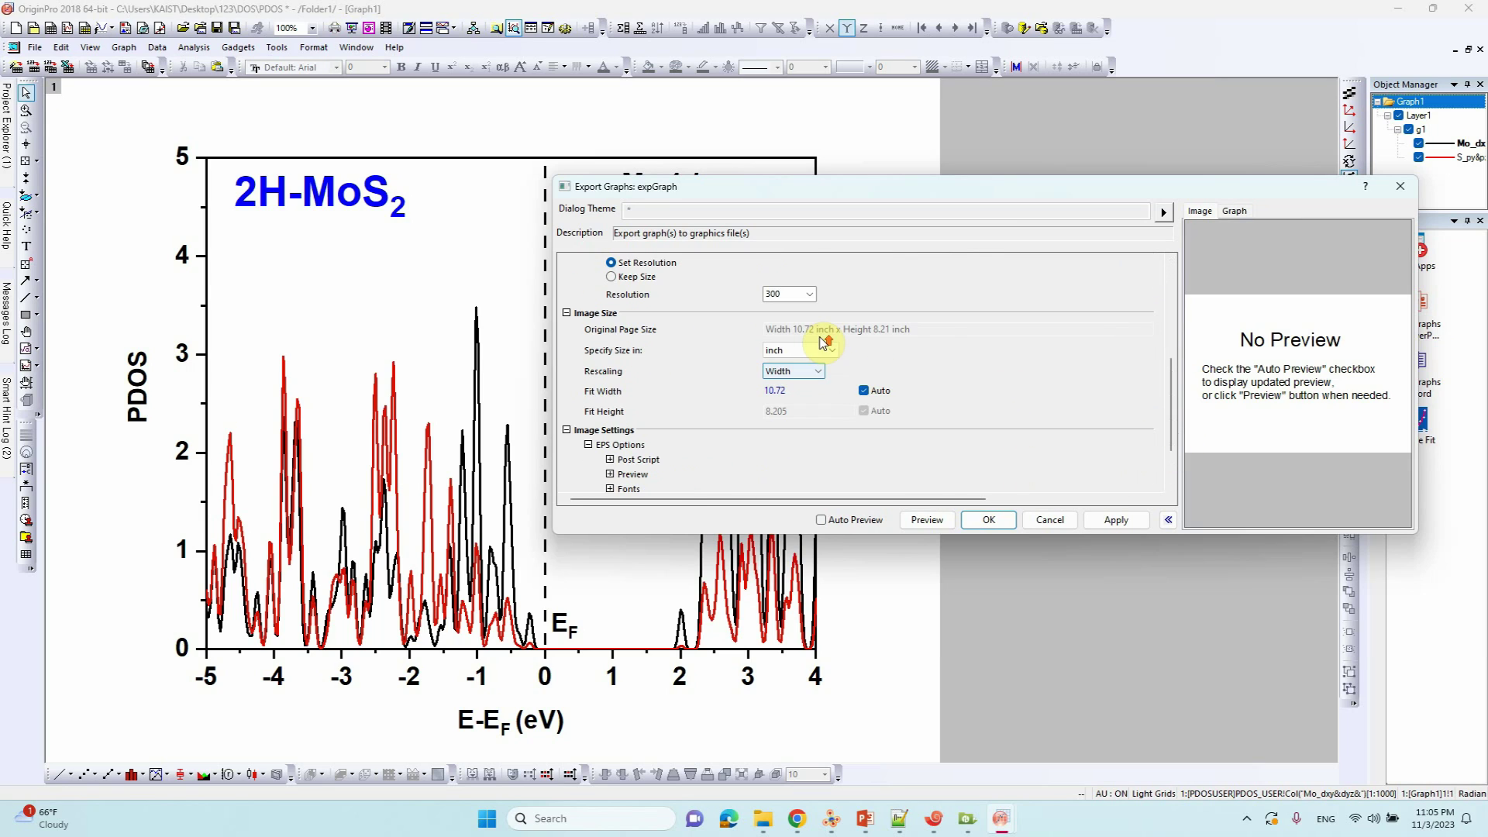
pyautogui.click(889, 297)
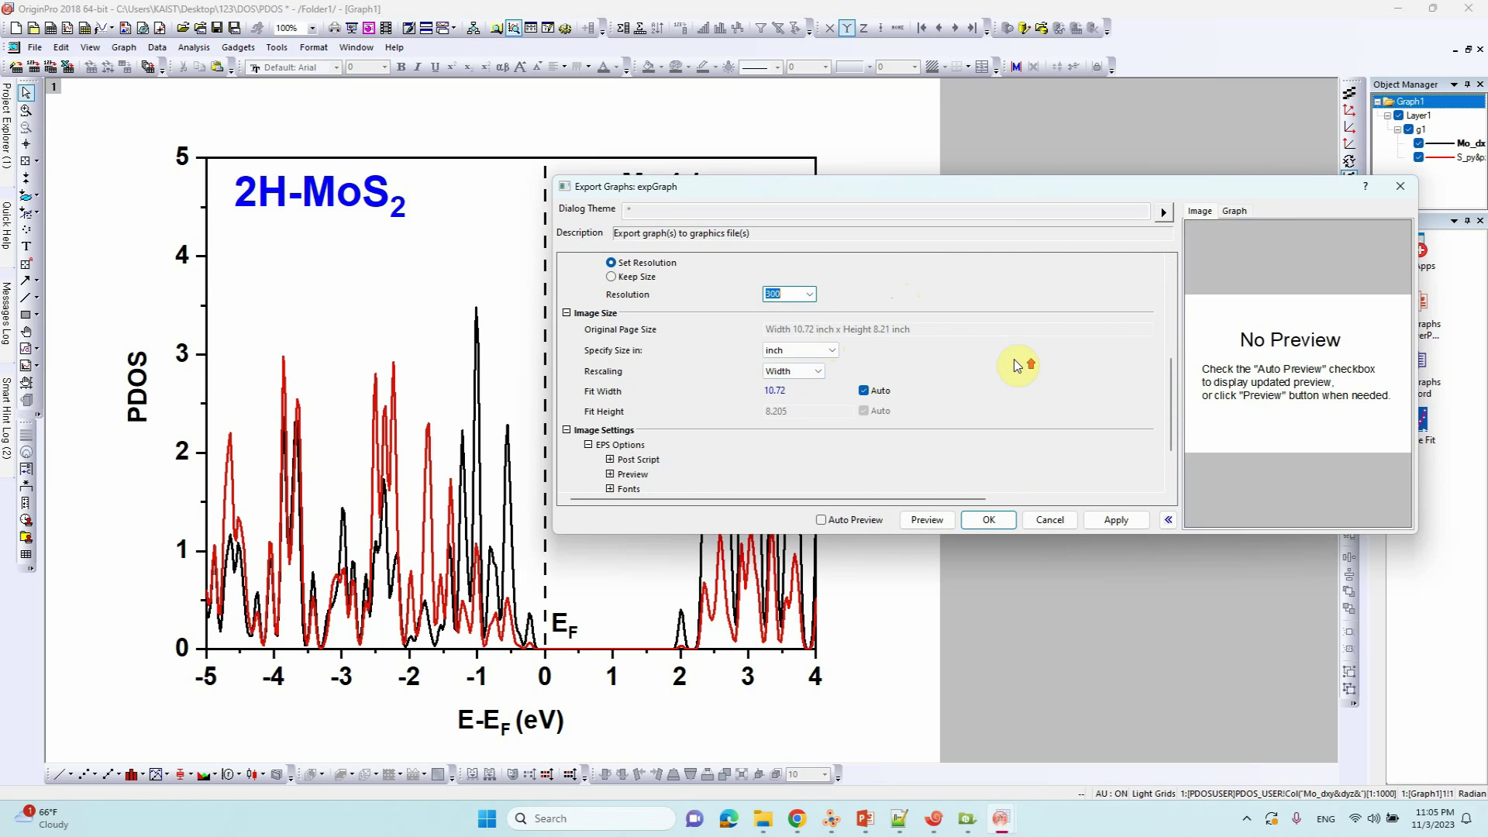
pyautogui.scroll(3, 1021, 365)
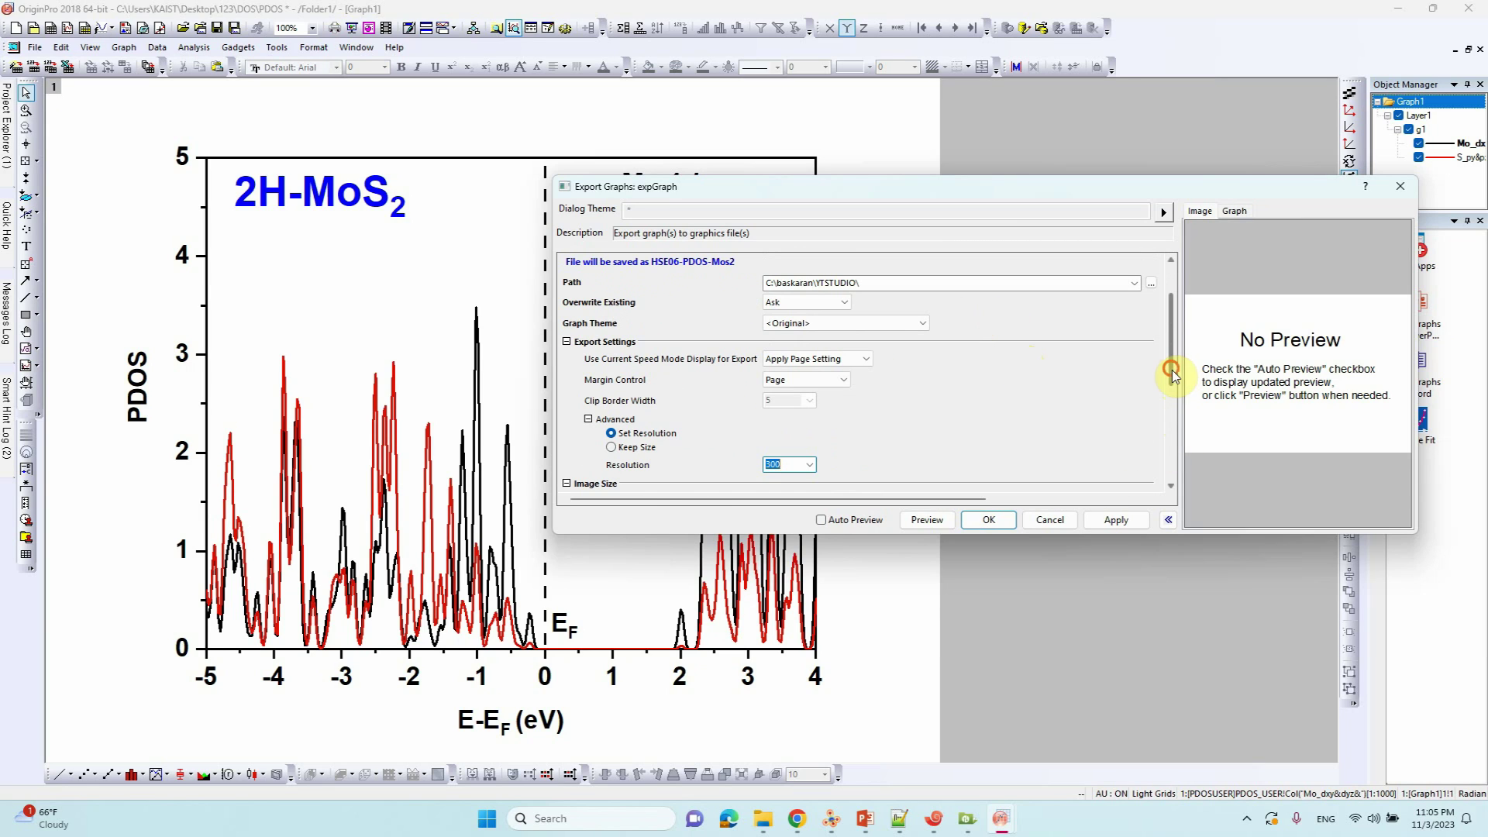
pyautogui.moveTo(1172, 354); pyautogui.dragTo(1173, 326)
pyautogui.click(1002, 273)
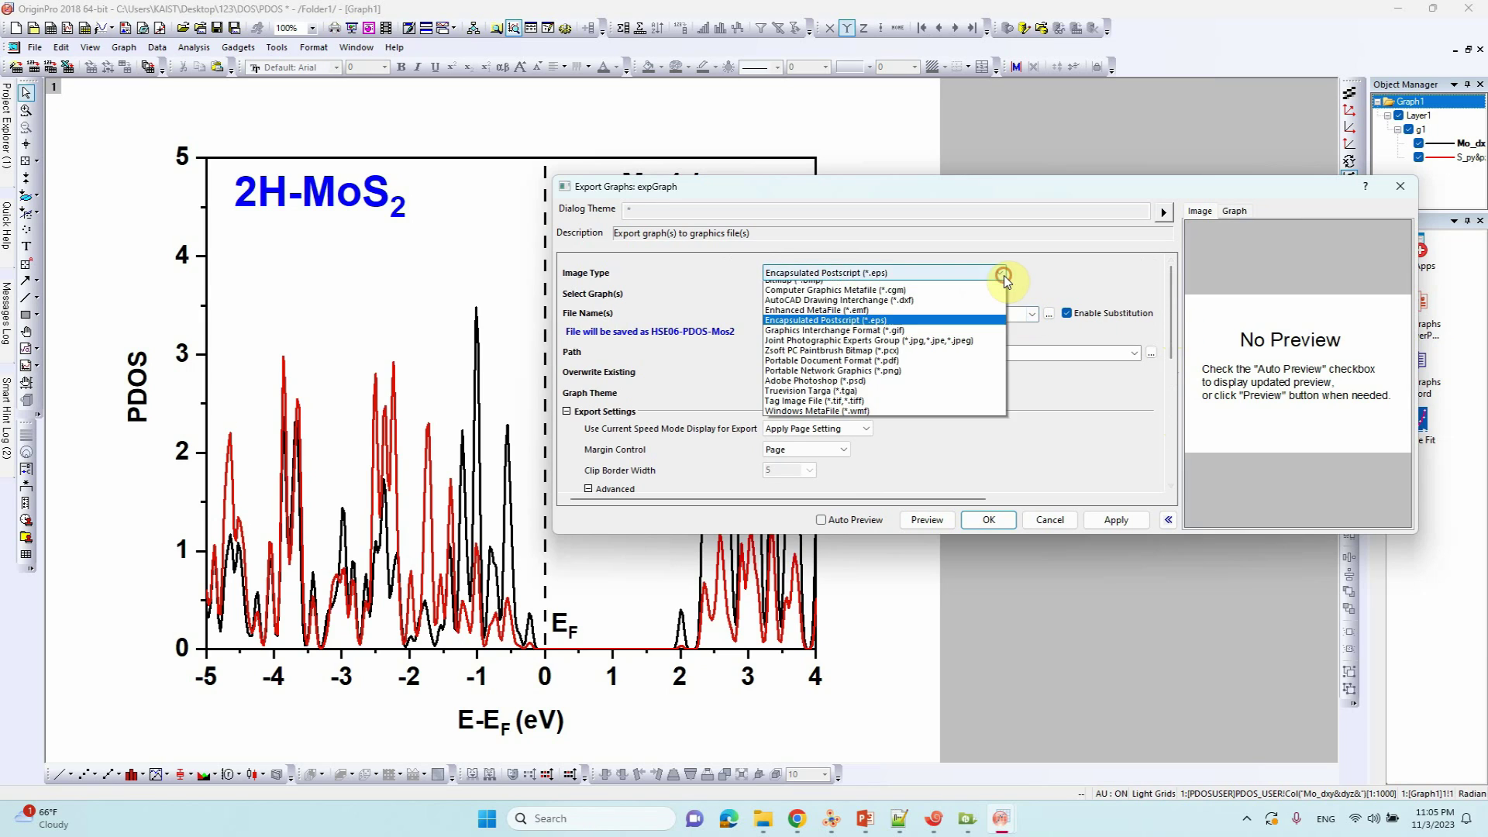
pyautogui.click(900, 340)
pyautogui.scroll(-5, 1168, 318)
pyautogui.click(808, 418)
pyautogui.click(809, 485)
pyautogui.click(997, 522)
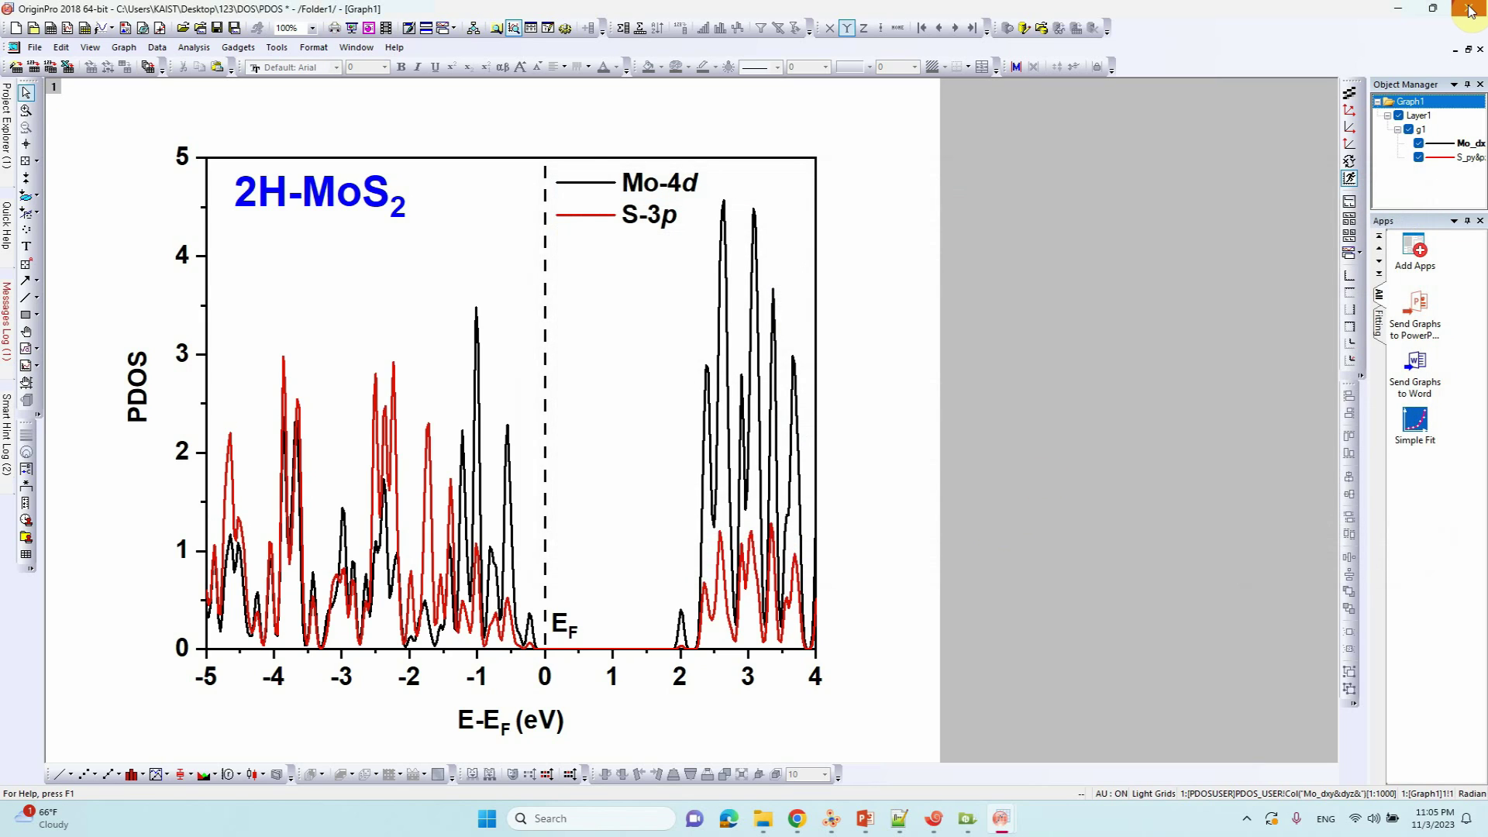
# - Save the PDOS project and close the program
pyautogui.hotkey('ctrl', 's')
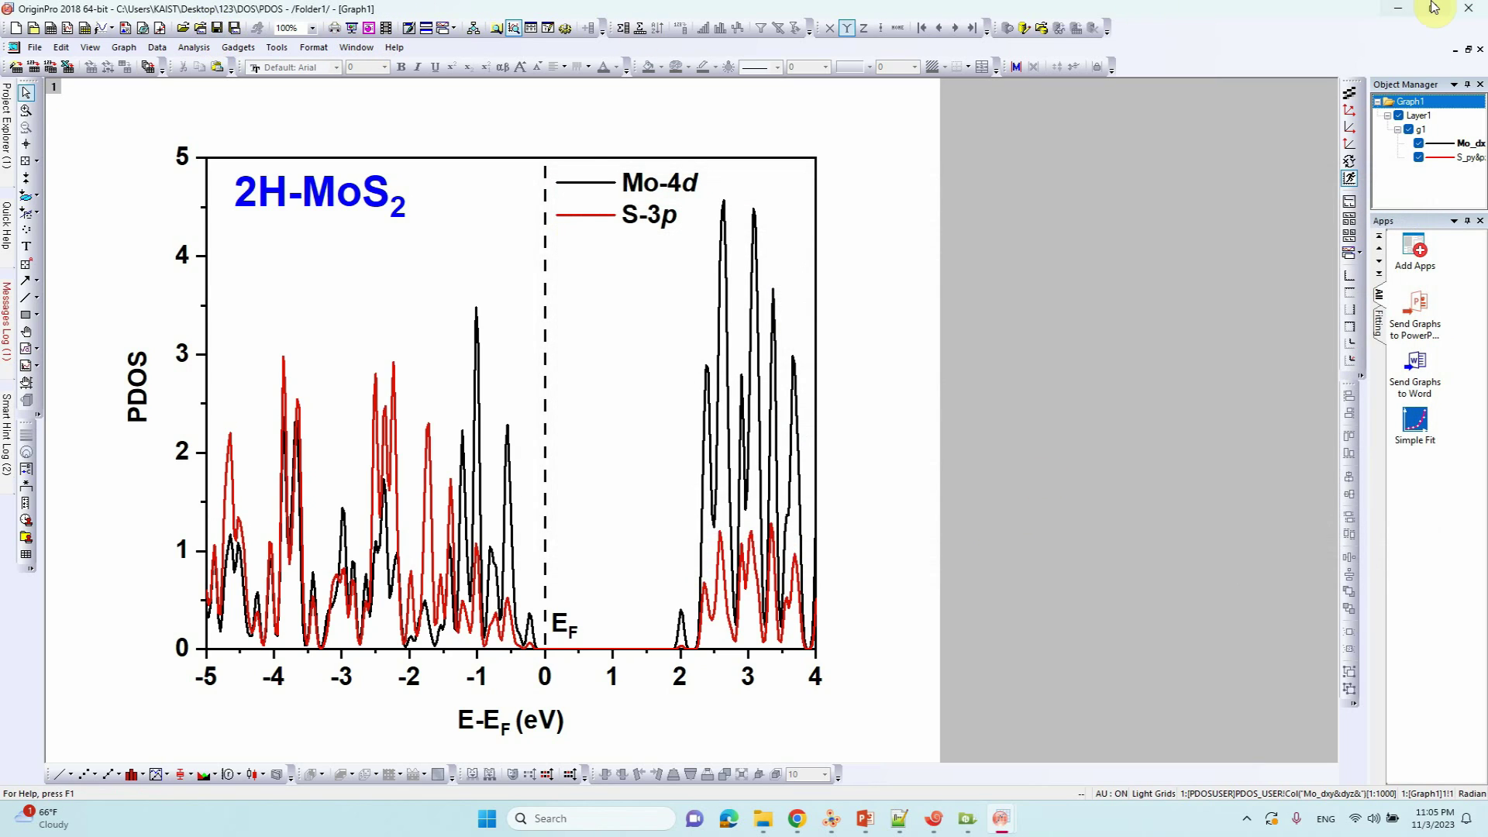
pyautogui.click(1451, 15)
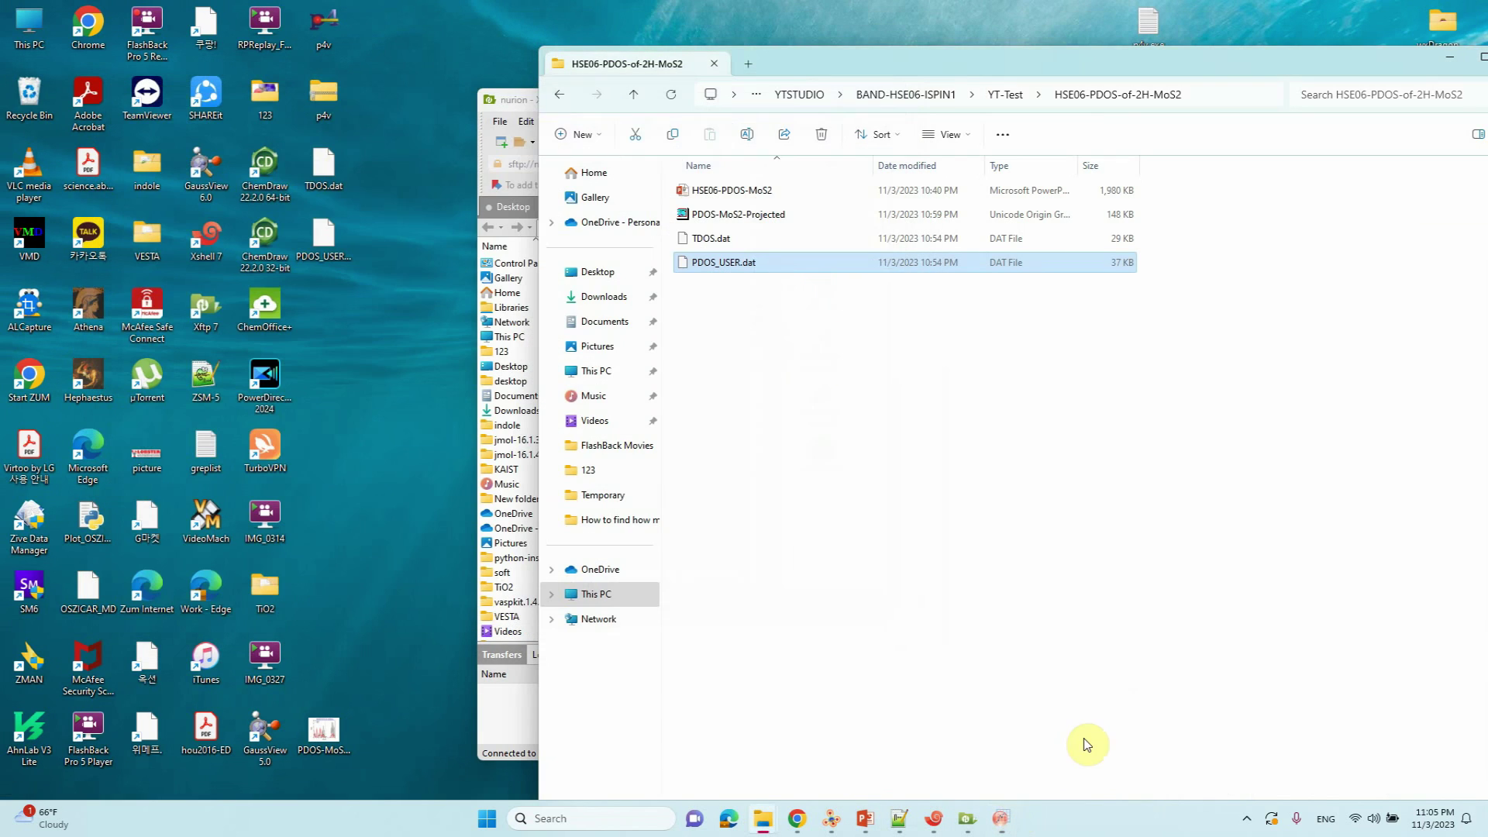
pyautogui.click(1000, 819)
pyautogui.click(1482, 8)
pyautogui.click(719, 443)
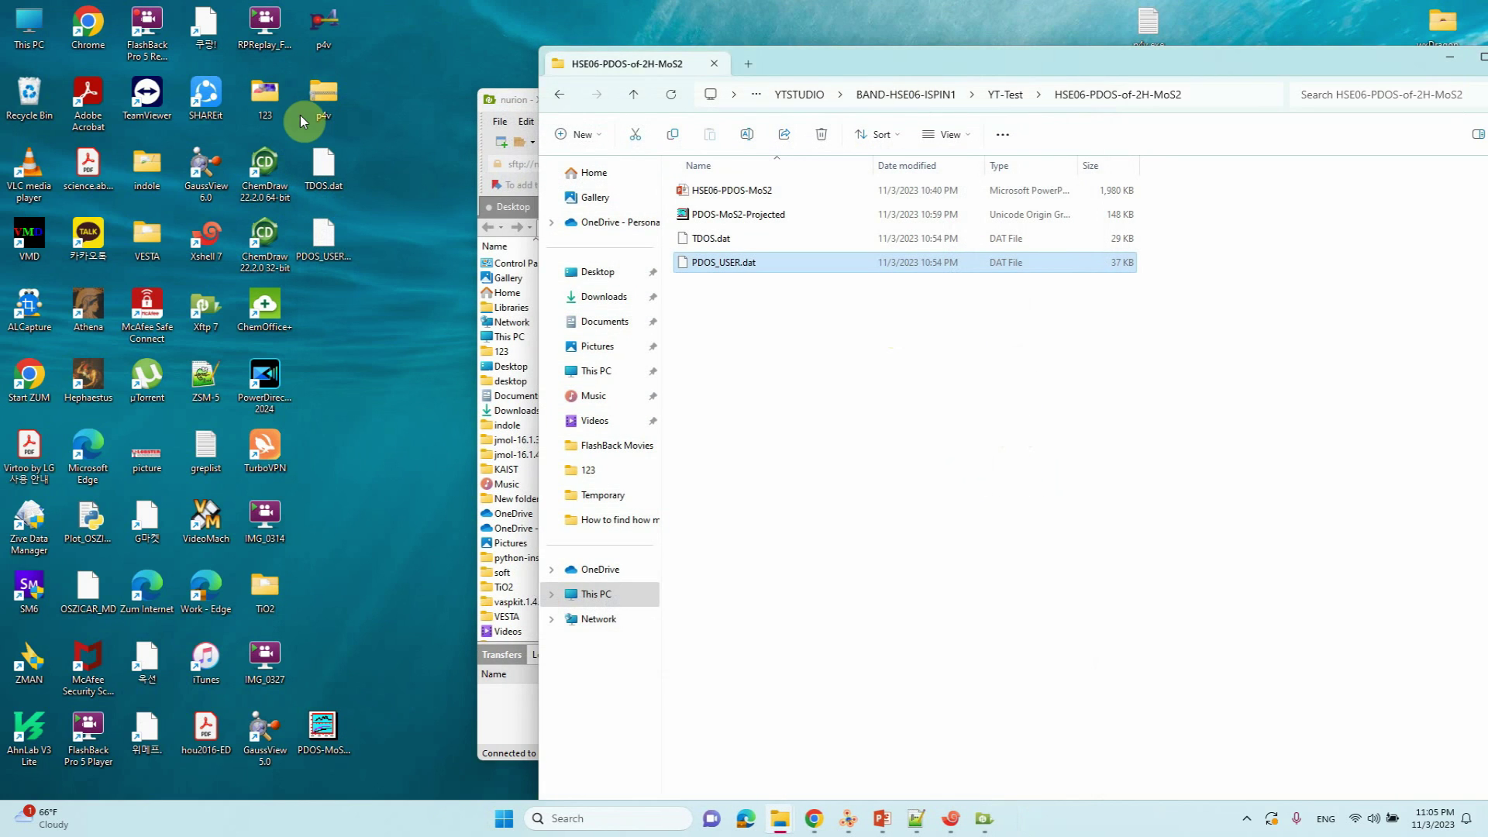
# - Open the TDOS project from the DOS folder inside the desktop folder 123
pyautogui.click(271, 99)
pyautogui.doubleClick(271, 100)
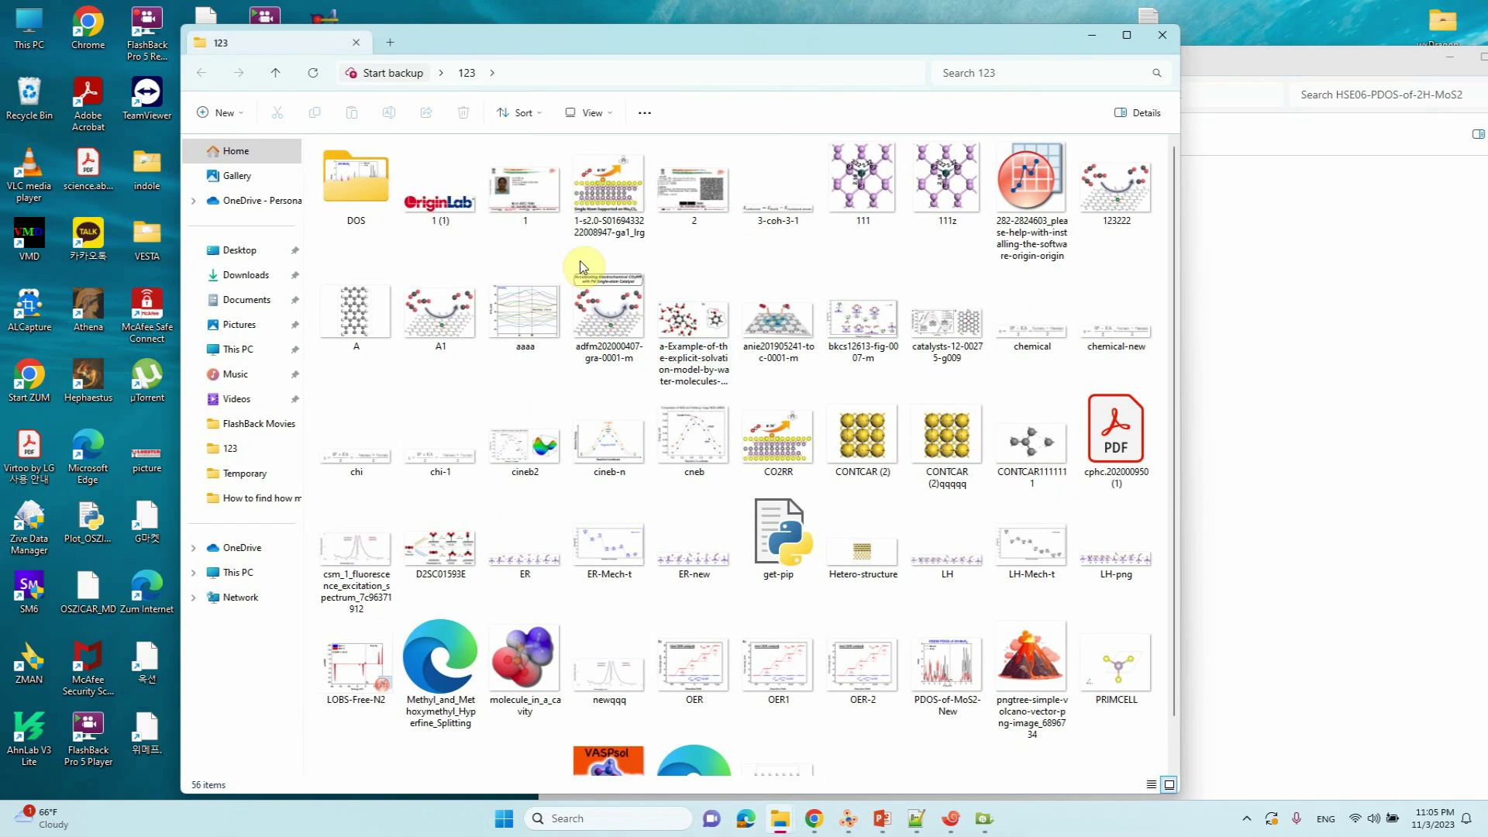
pyautogui.doubleClick(376, 184)
pyautogui.doubleClick(355, 191)
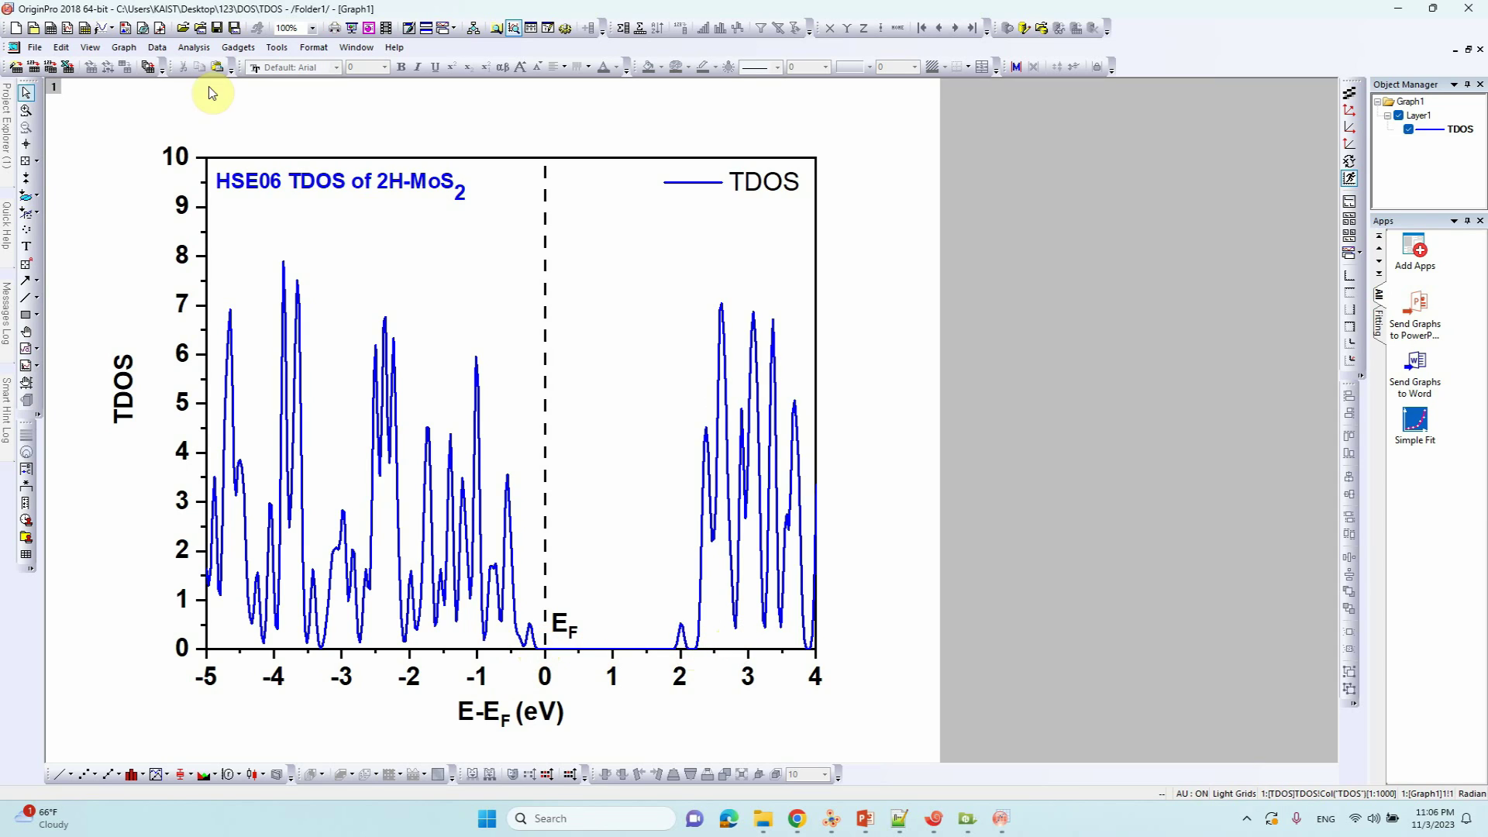
# - Set up the TDOS graph's export to the YTSTUDIO folder as a JPG image named HSE06-TDOS-Mos2
pyautogui.click(35, 47)
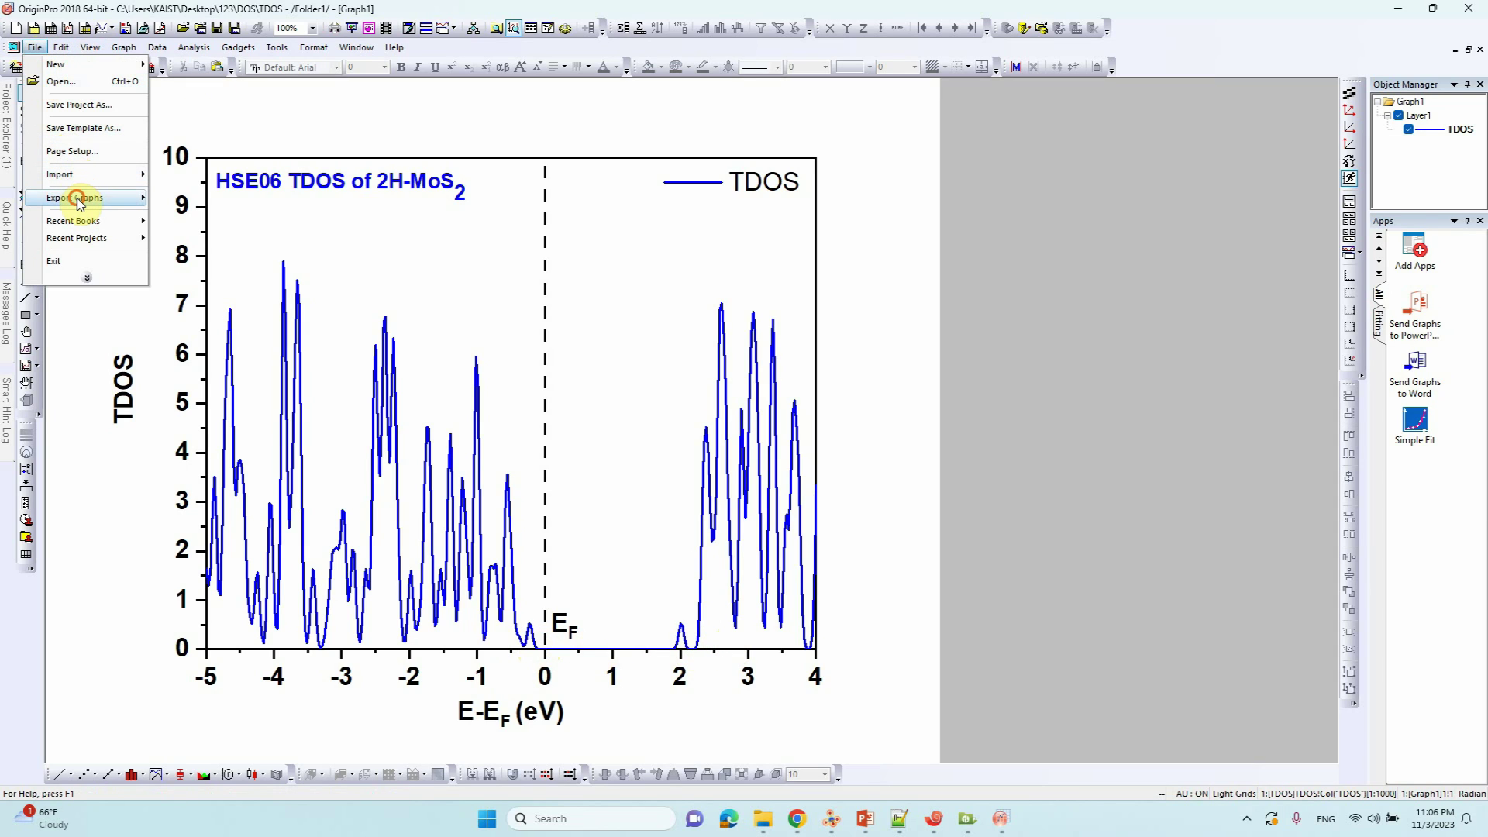
pyautogui.moveTo(80, 203)
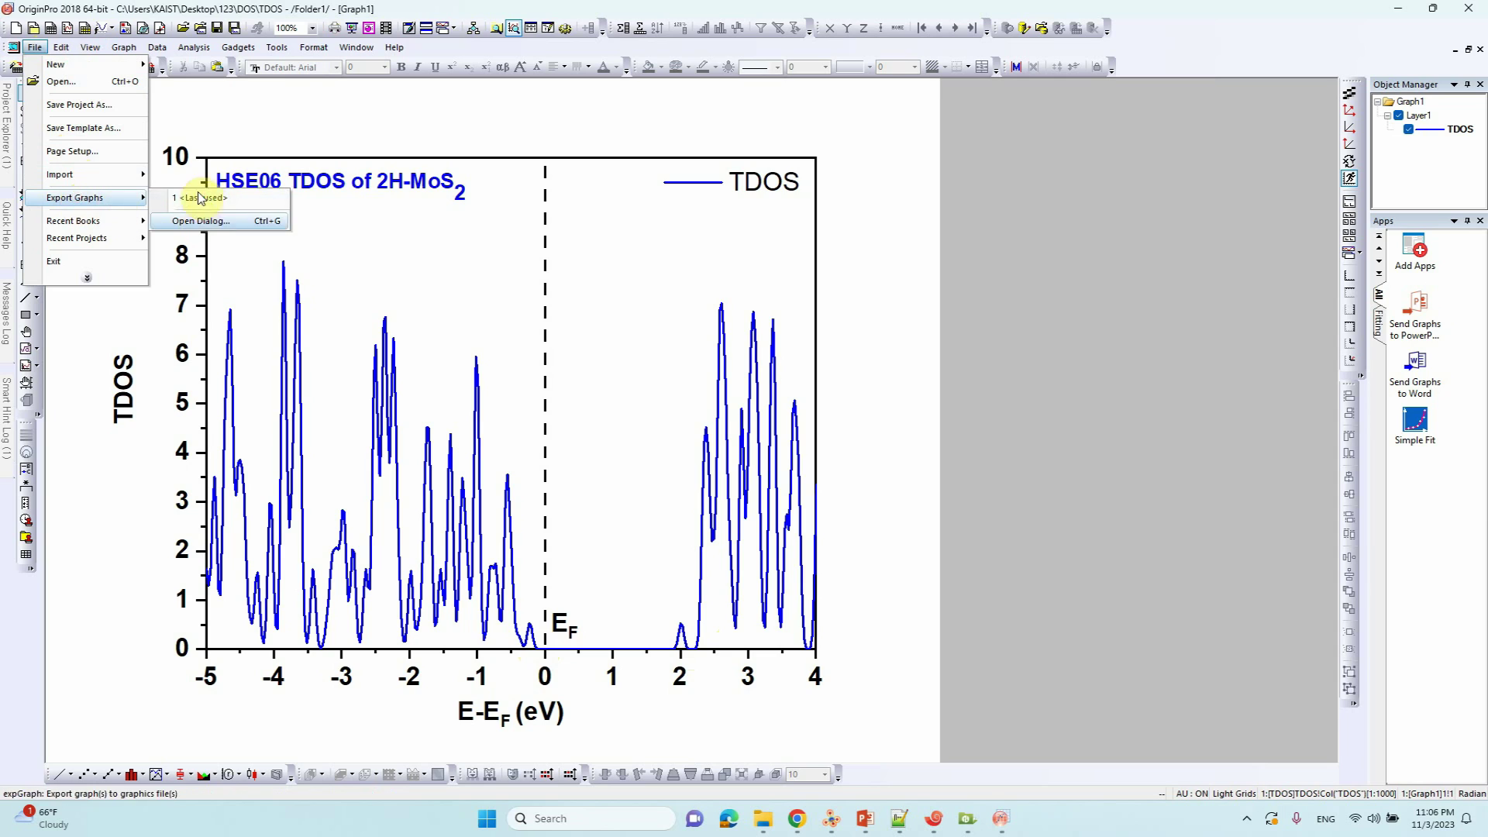
pyautogui.click(194, 219)
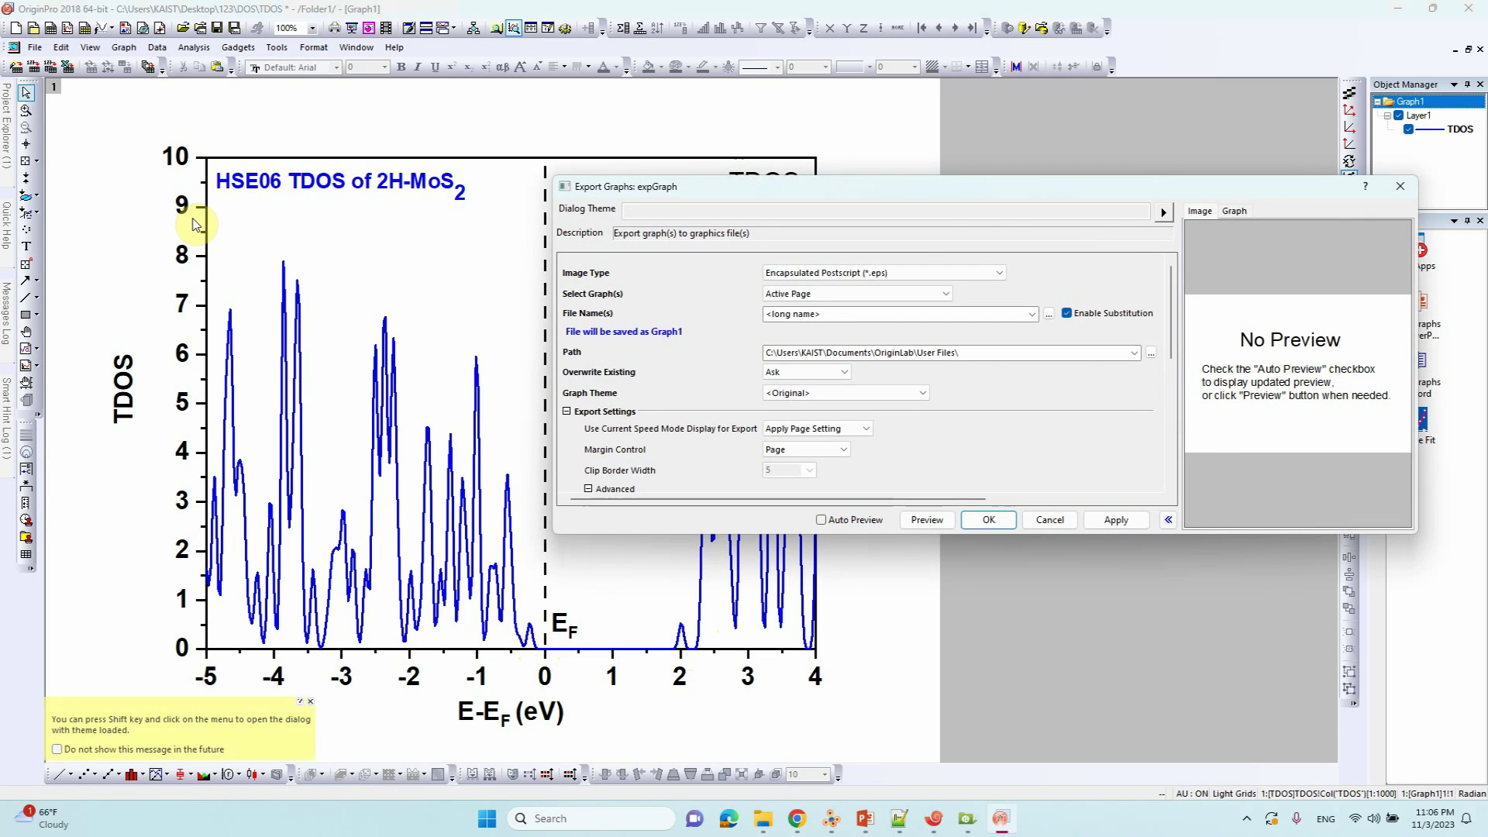
pyautogui.click(1133, 353)
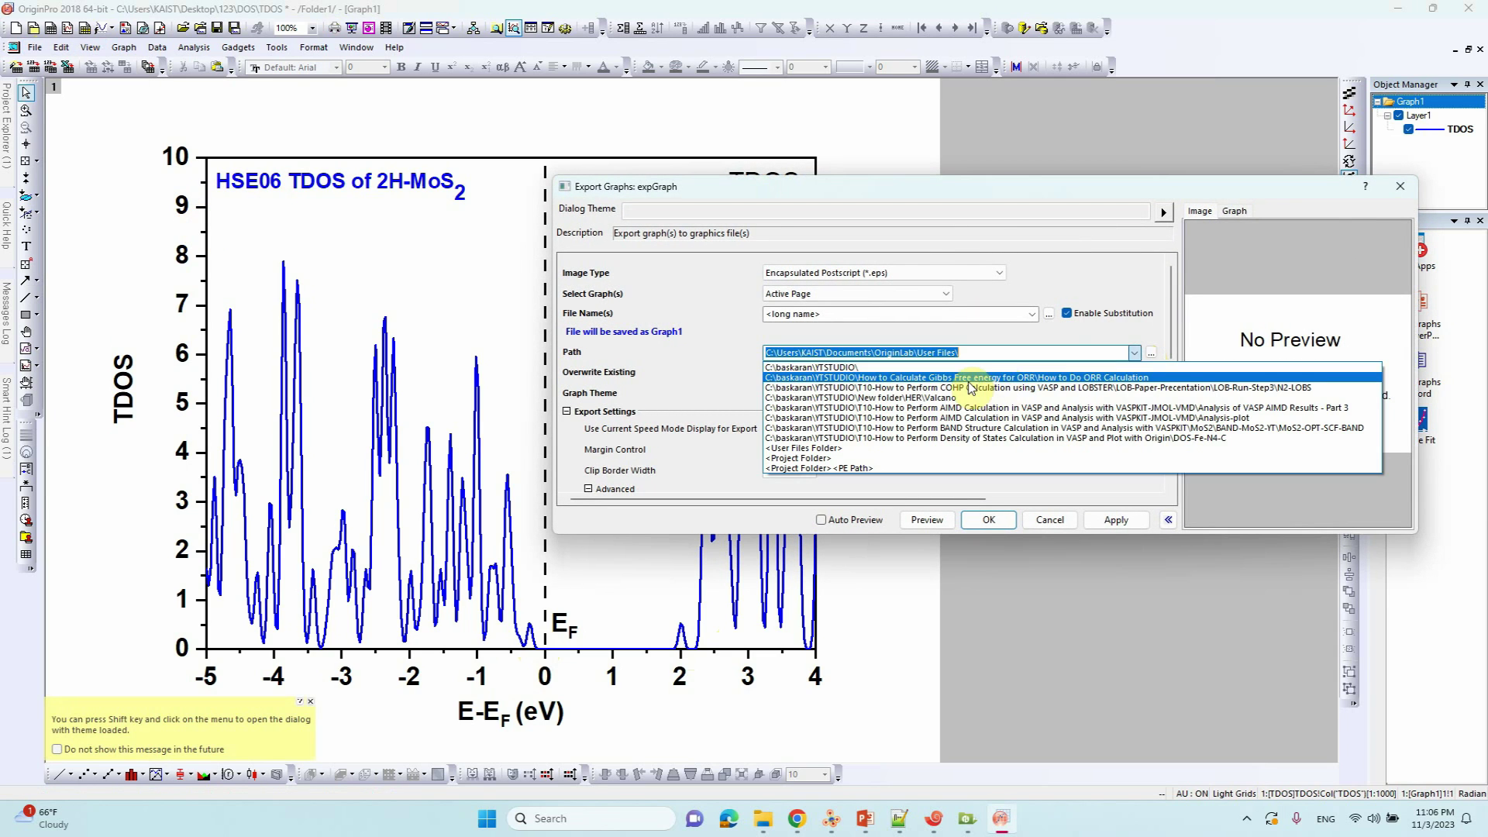
pyautogui.click(934, 380)
pyautogui.click(983, 273)
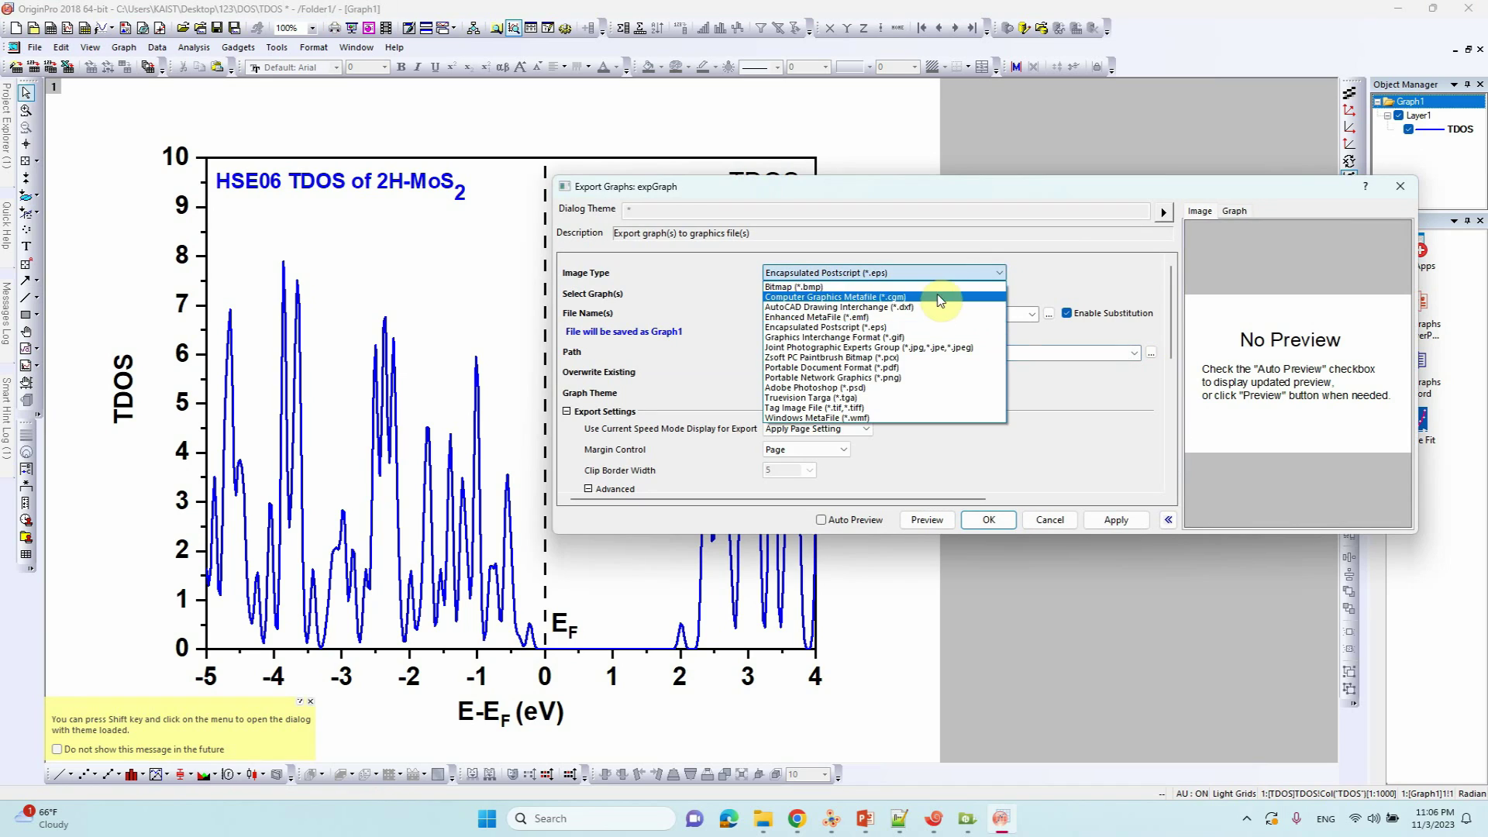
pyautogui.click(917, 349)
pyautogui.tripleClick(826, 314)
pyautogui.write('HSE06-PDOS-MoS2')
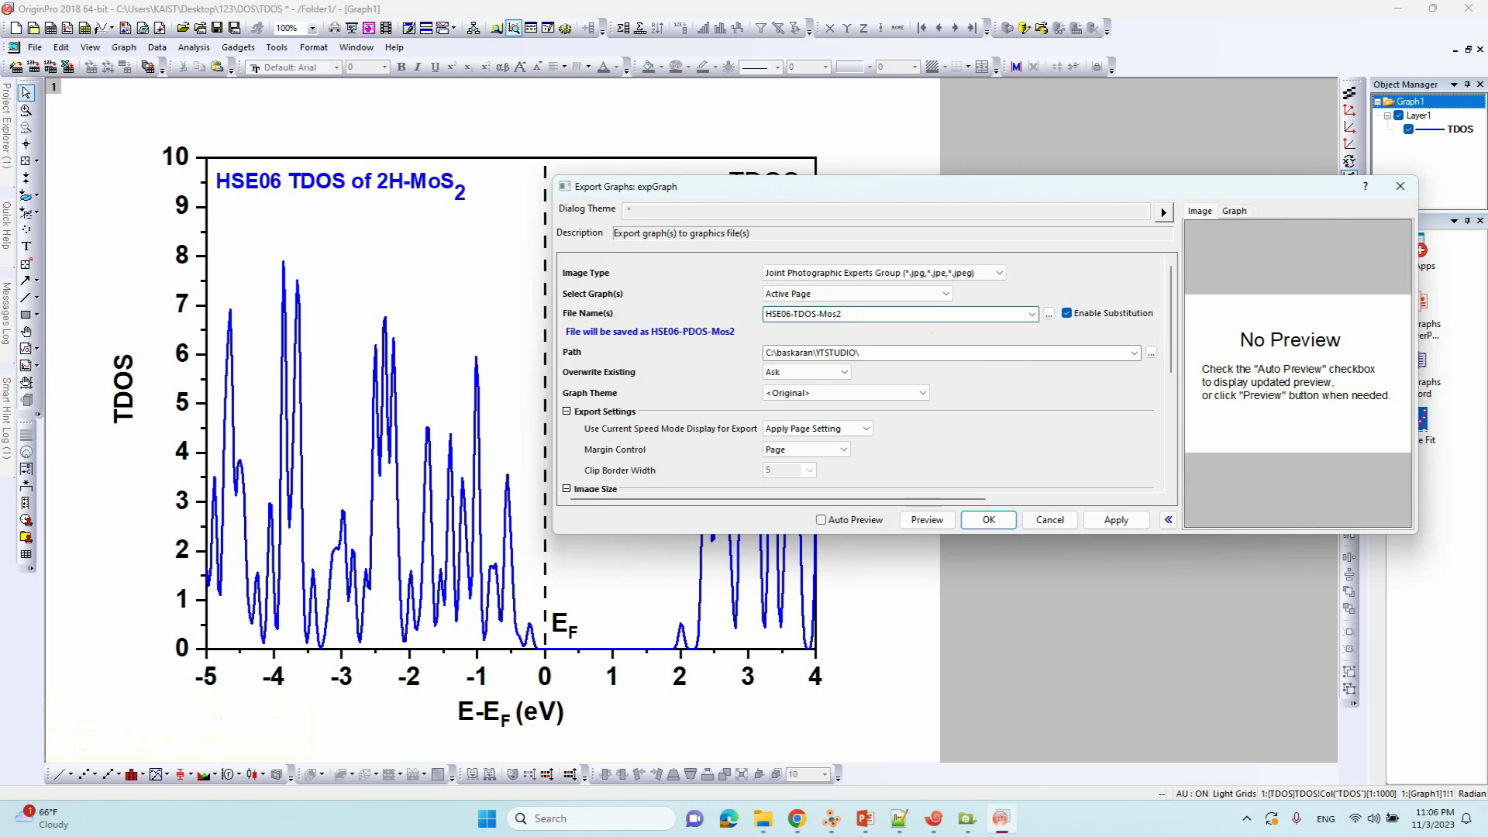
# - Set the JPG resolution to 600 DPI, export the TDOS graph and save the project
pyautogui.moveTo(1168, 345); pyautogui.dragTo(1174, 475)
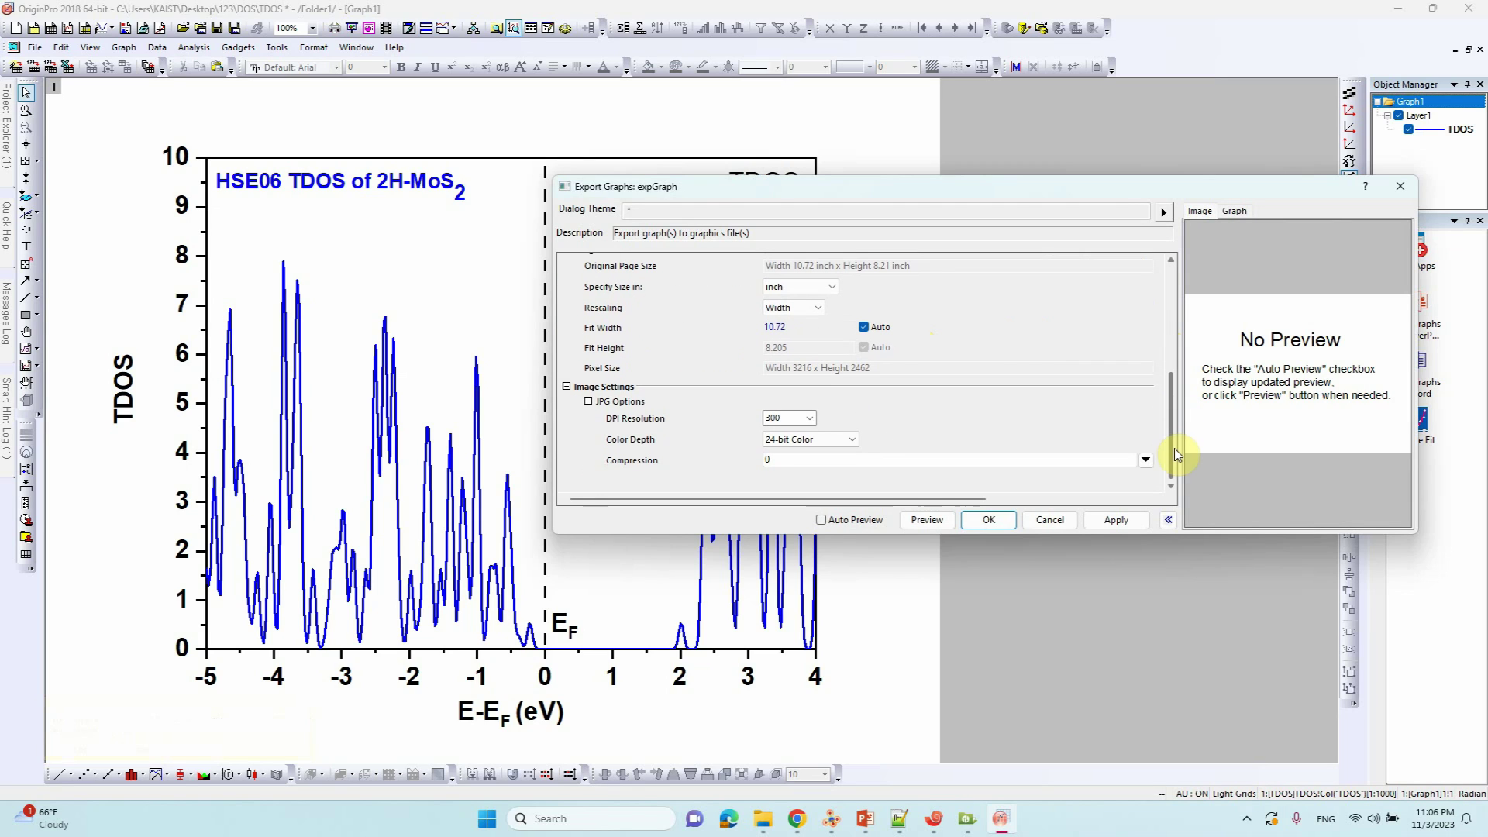
pyautogui.click(810, 419)
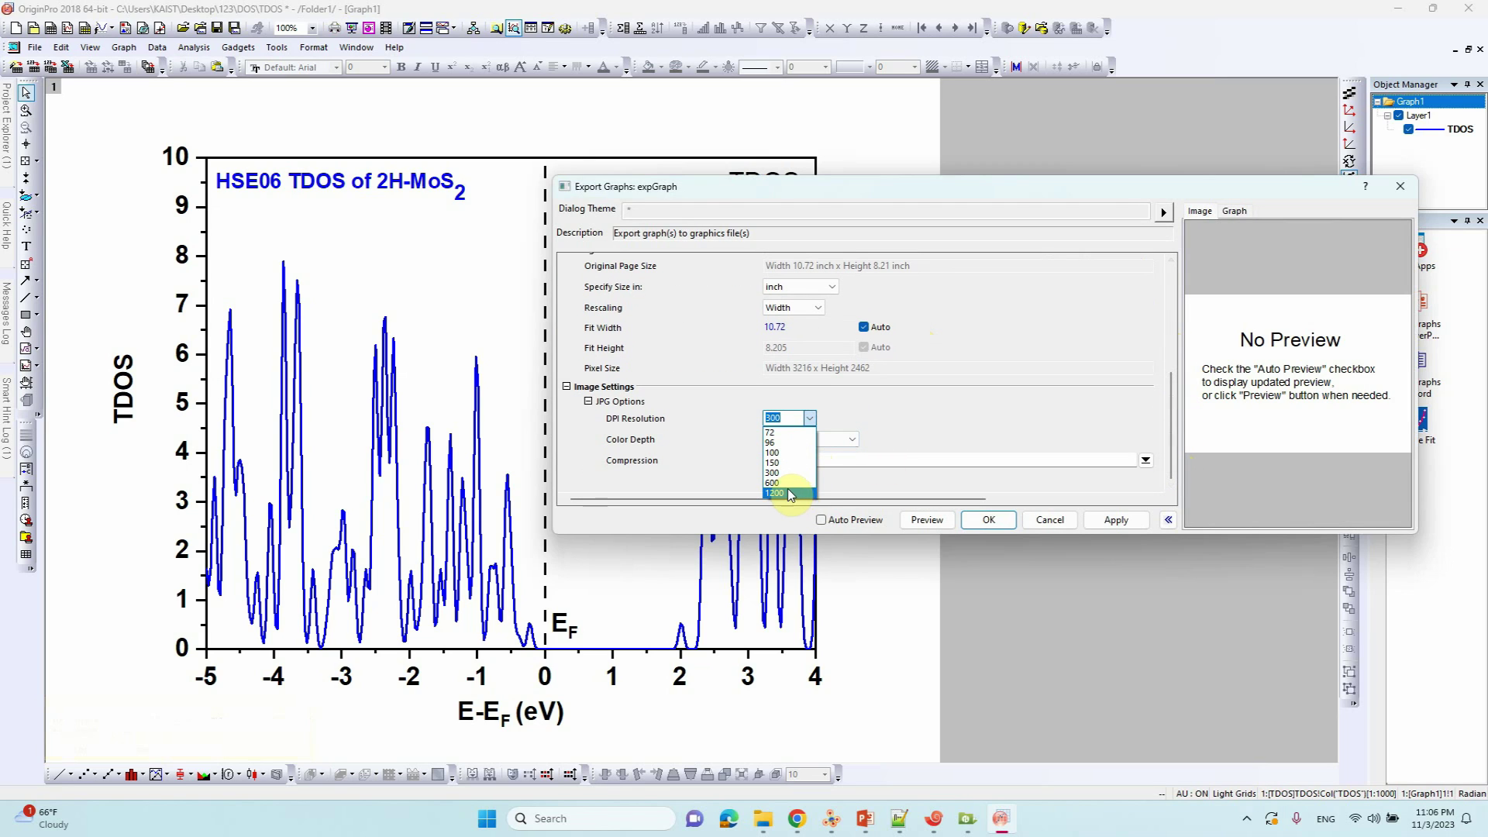
pyautogui.click(783, 482)
pyautogui.click(988, 521)
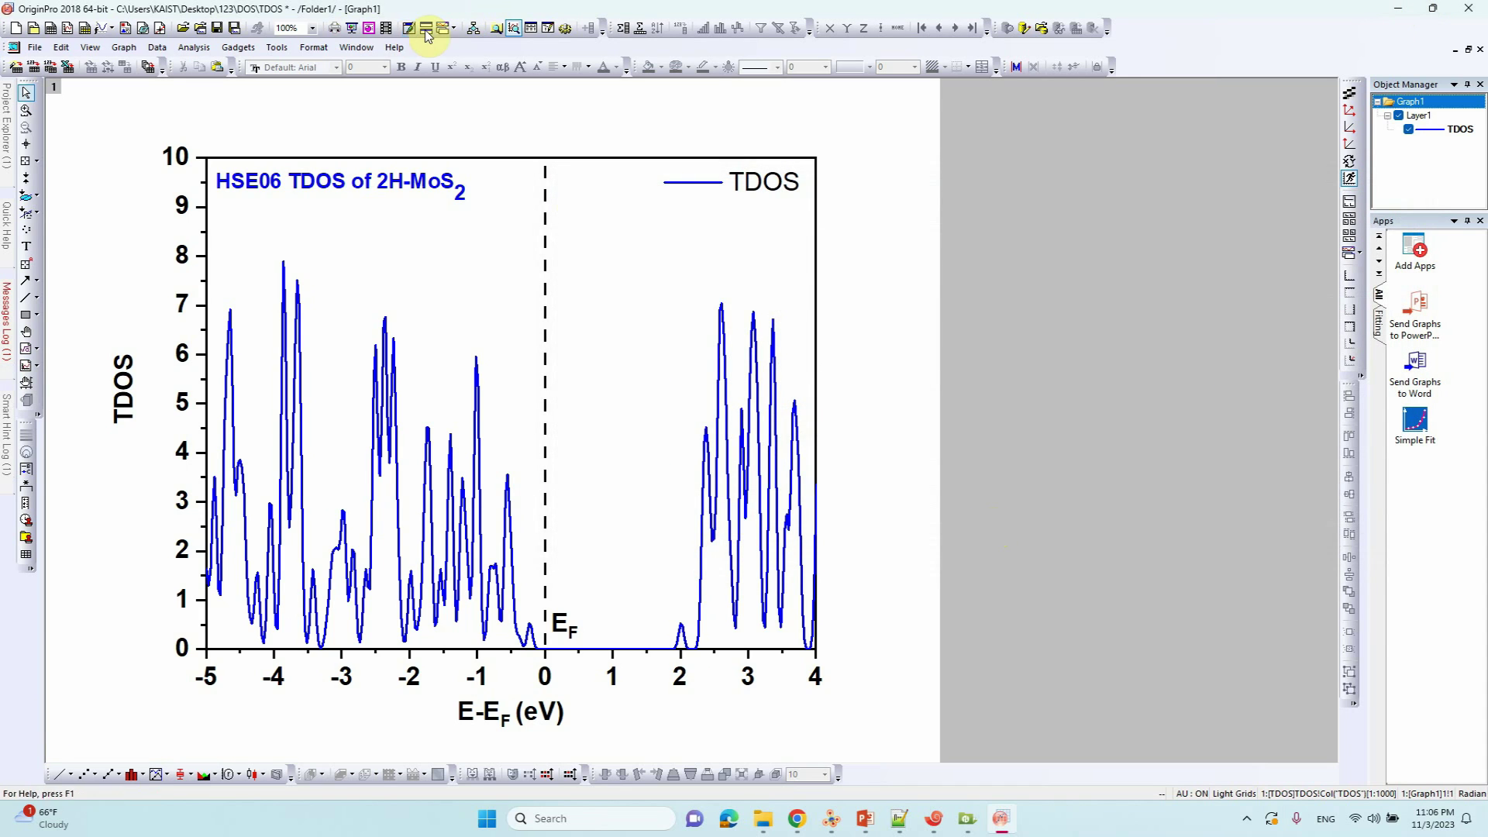
pyautogui.hotkey('ctrl', 's')
# - Copy the PDOS and TDOS project files from the DOS folder into the HSE06-PDOS-of-2H-MoS2 folder
pyautogui.click(1397, 9)
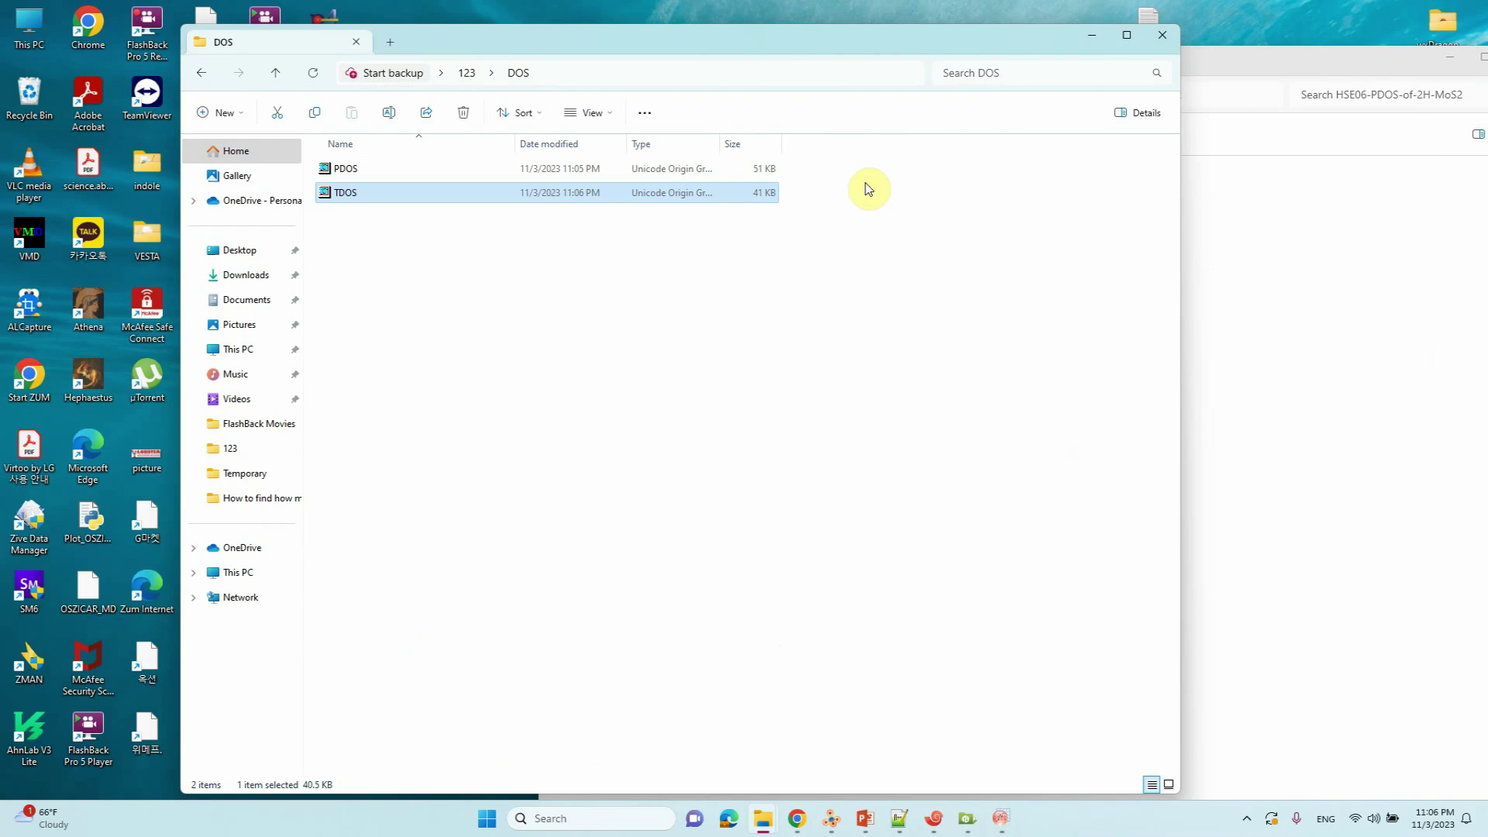
pyautogui.moveTo(554, 82); pyautogui.dragTo(841, 83)
pyautogui.moveTo(673, 327); pyautogui.dragTo(632, 200)
pyautogui.hotkey('ctrl', 'c')
pyautogui.click(762, 820)
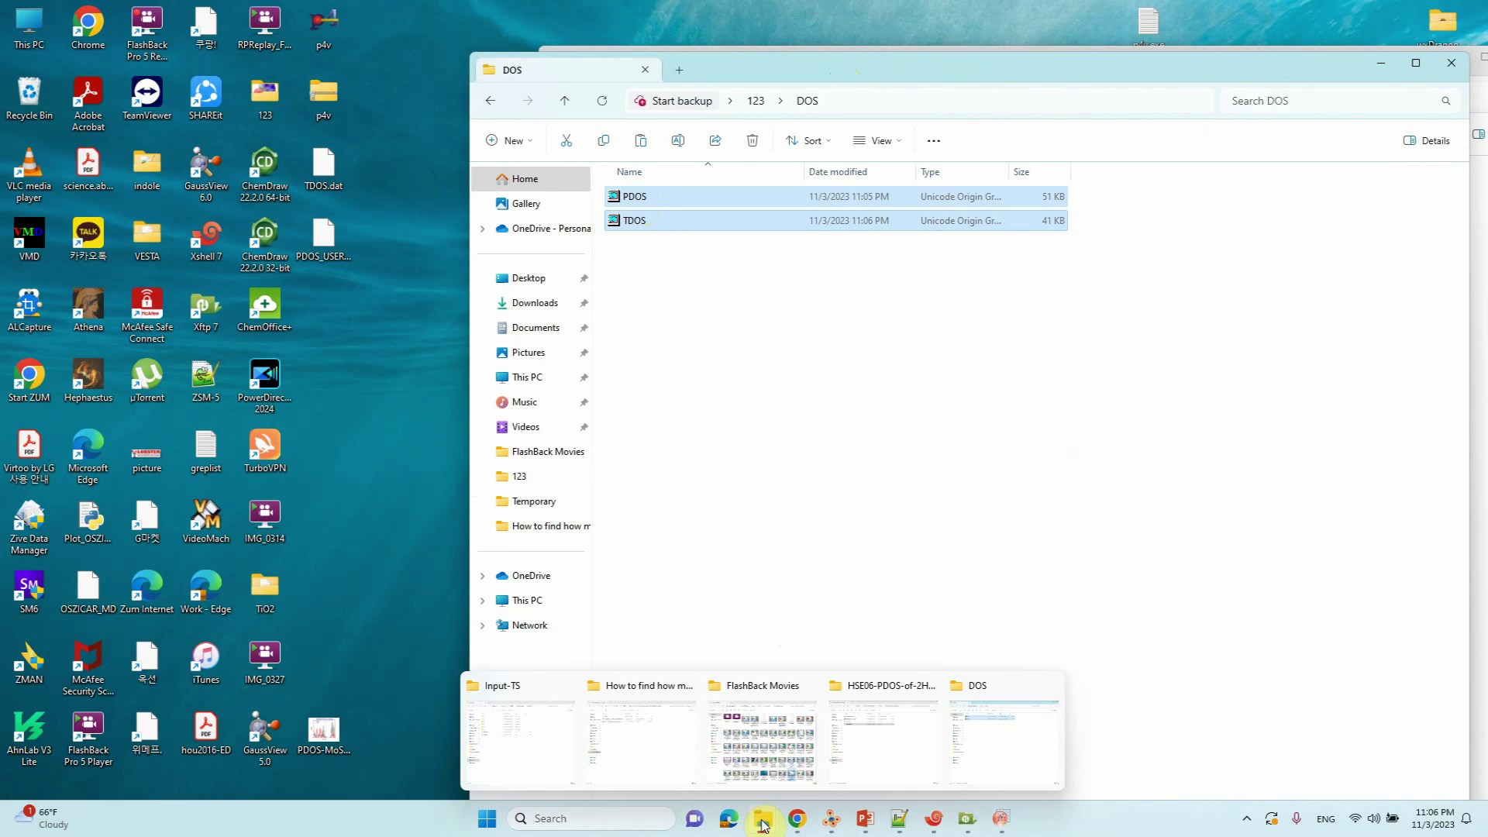
pyautogui.click(888, 747)
pyautogui.rightClick(853, 445)
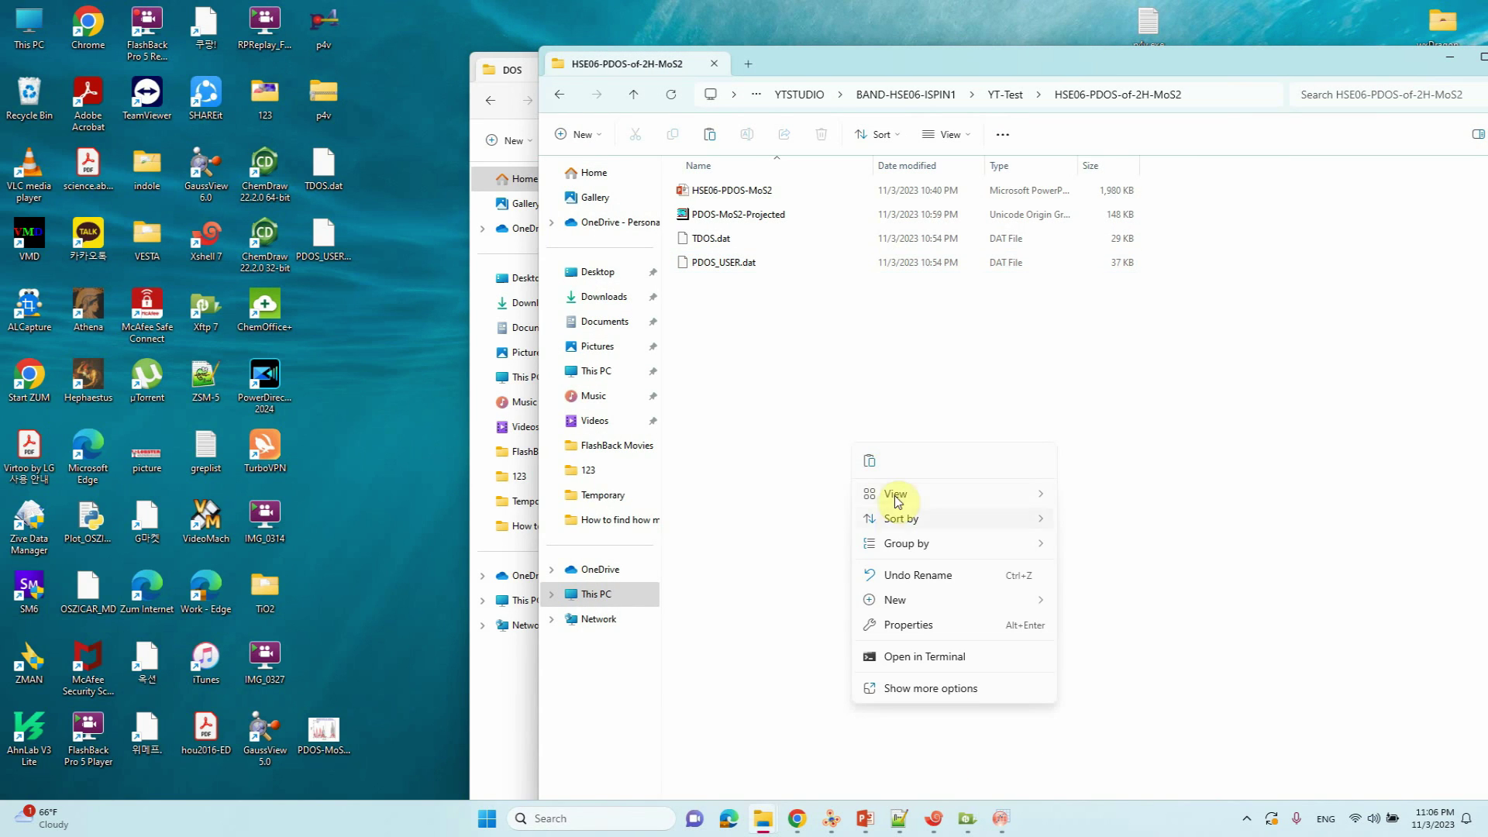
pyautogui.click(870, 460)
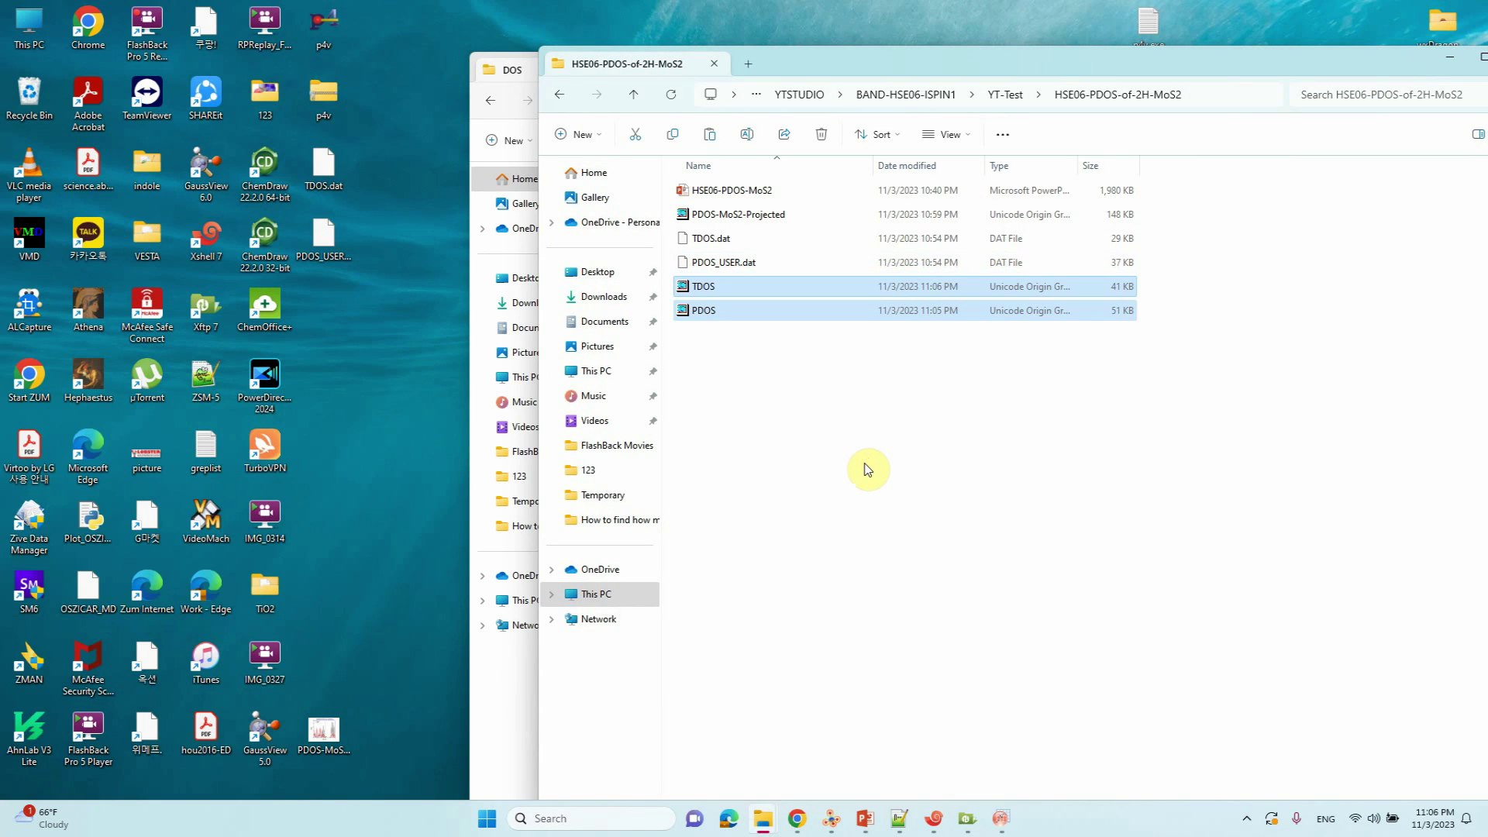
pyautogui.doubleClick(266, 94)
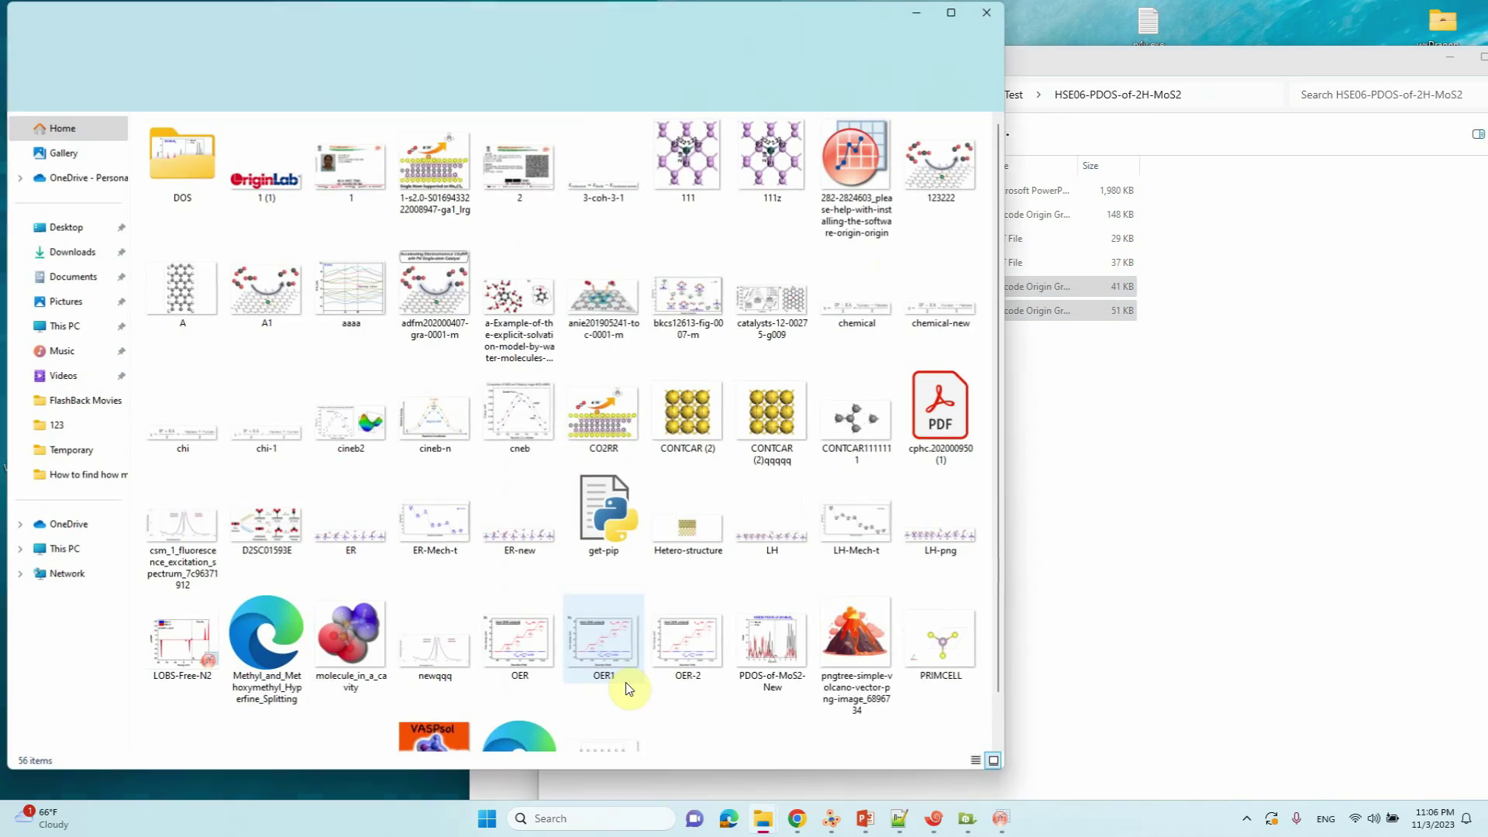
pyautogui.moveTo(767, 829)
pyautogui.click(988, 11)
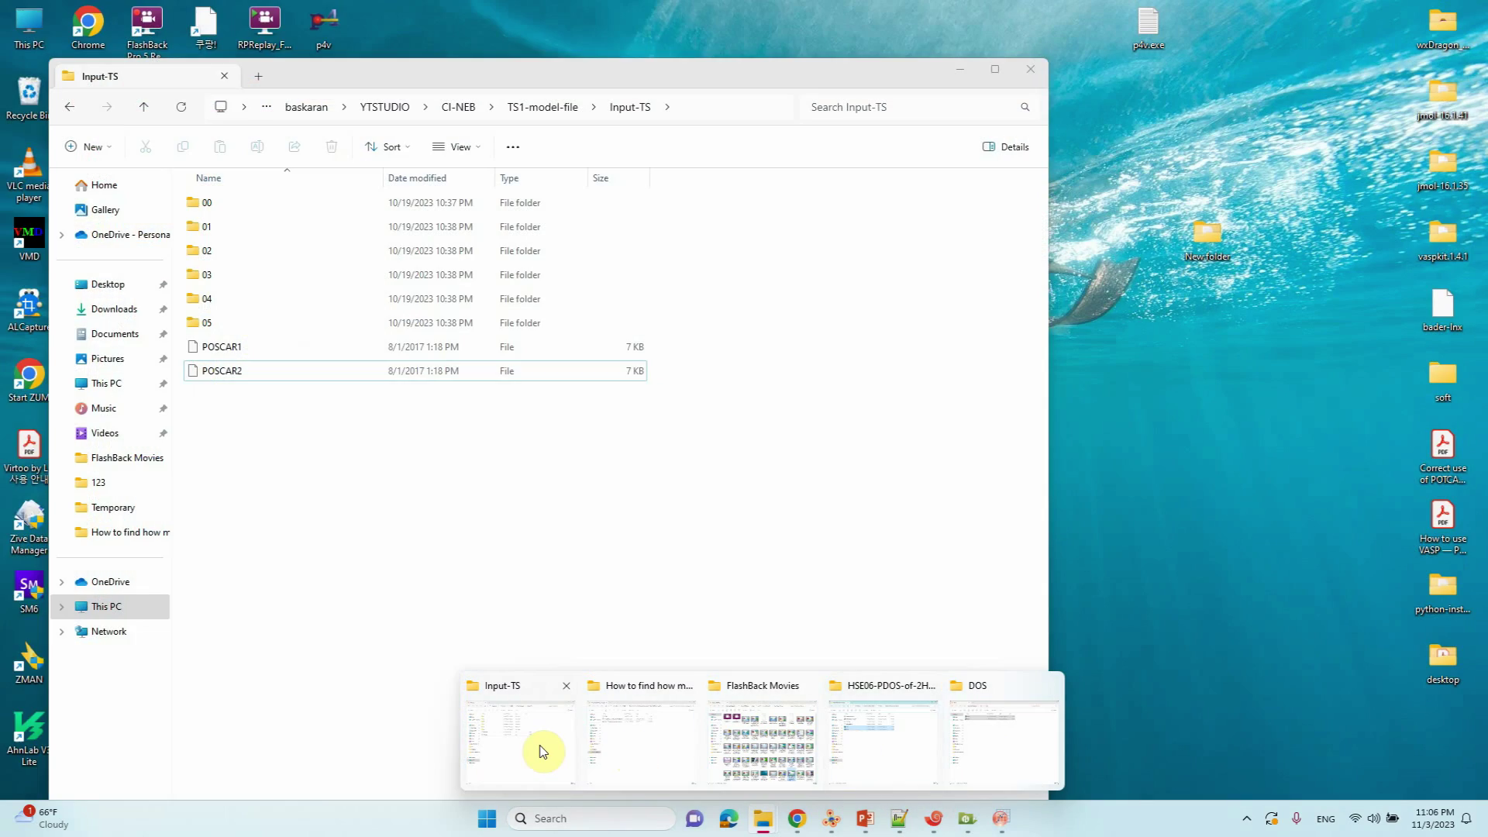
# - Transfer the HSE06-TDOS-Mos2 and HSE06-PDOS-Mos2 JPG images from the YTSTUDIO folder into the HSE06-PDOS-of-2H-MoS2 folder
pyautogui.click(799, 94)
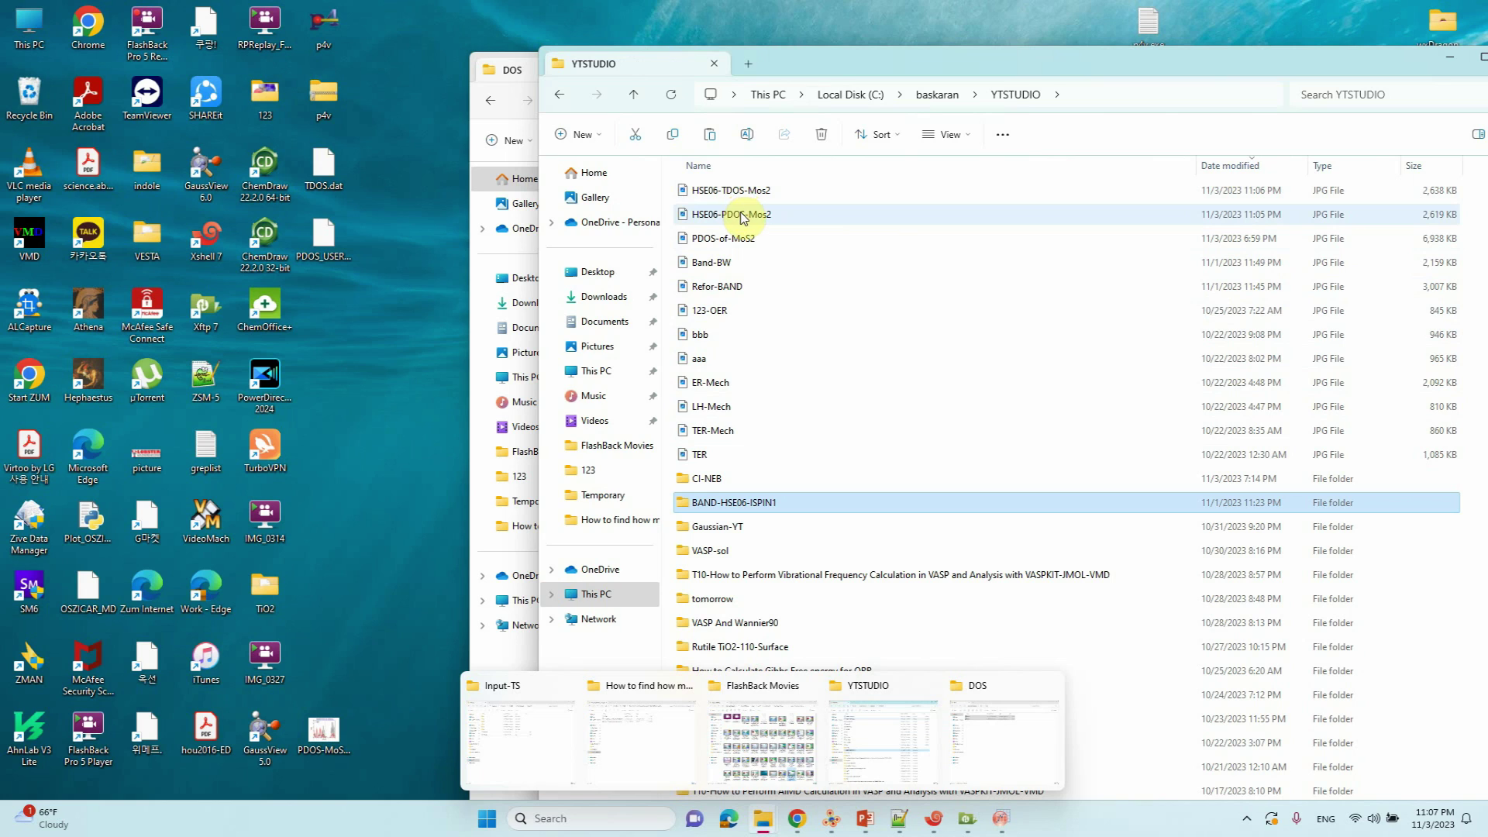
pyautogui.click(744, 221)
pyautogui.keyDown('shift'); pyautogui.click(741, 192); pyautogui.keyUp('shift')
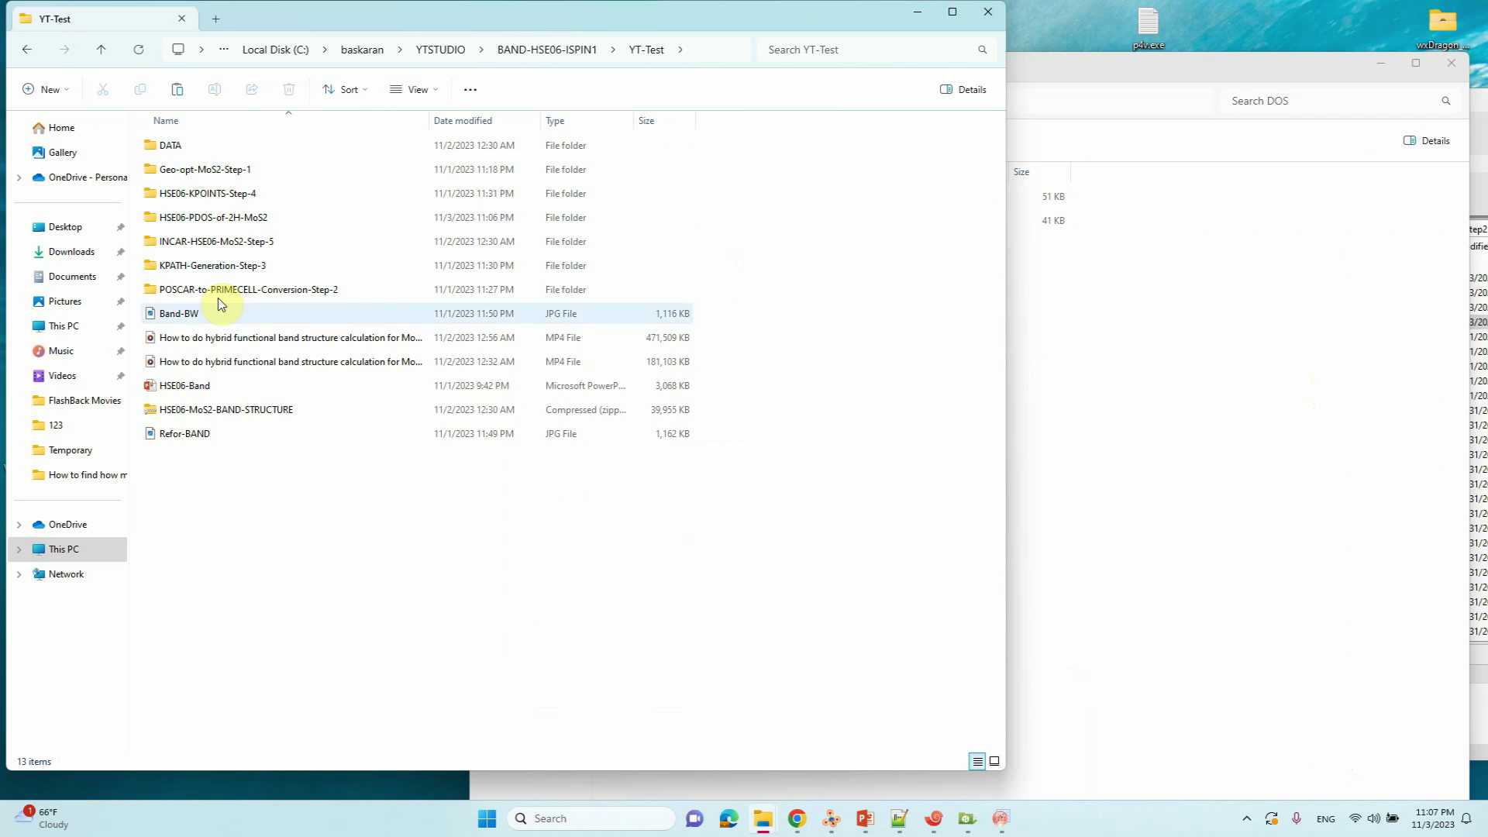
pyautogui.doubleClick(236, 226)
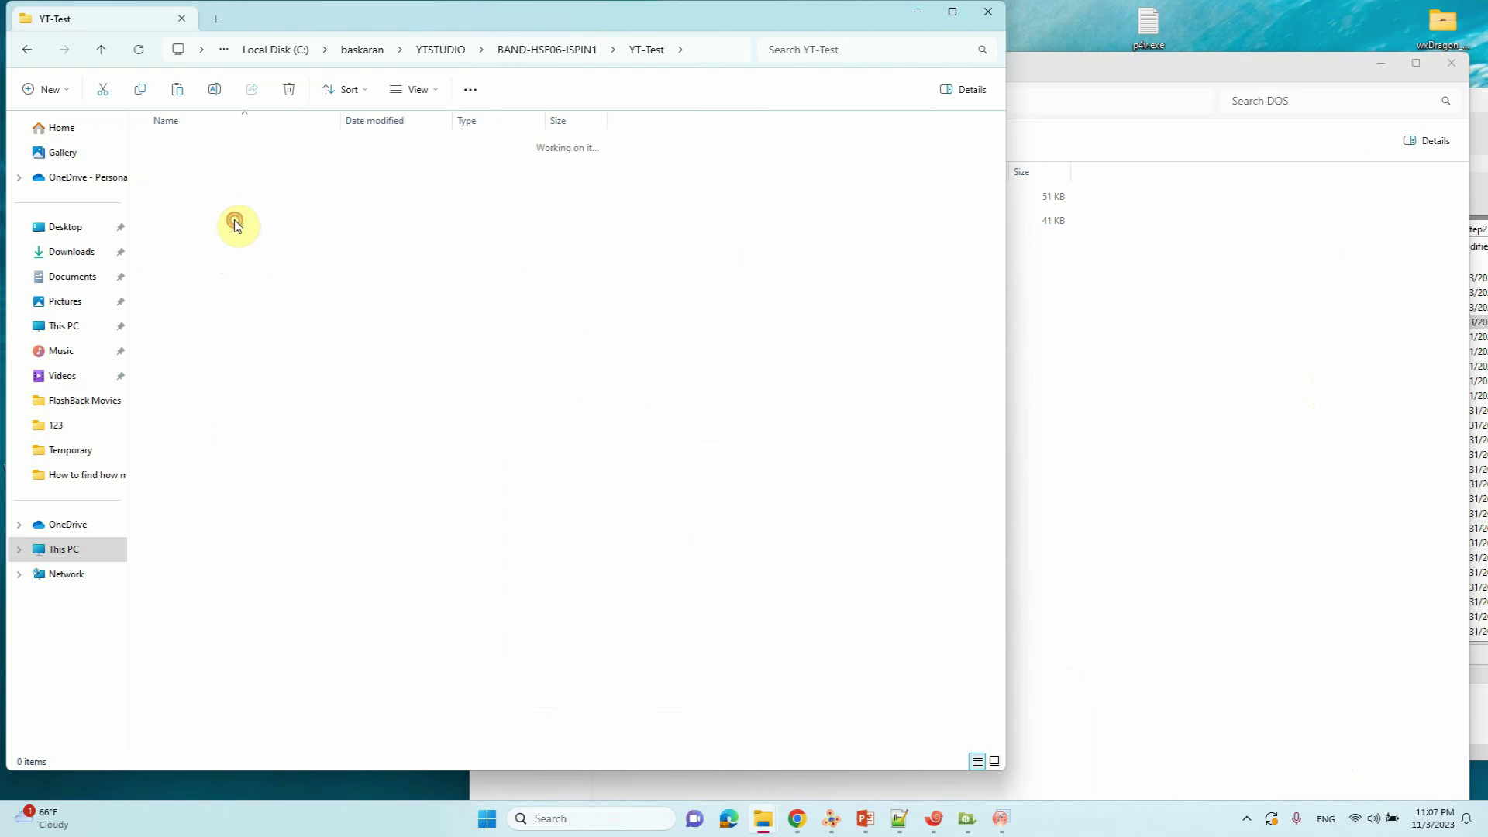
pyautogui.hotkey('ctrl', 'v')
pyautogui.click(240, 377)
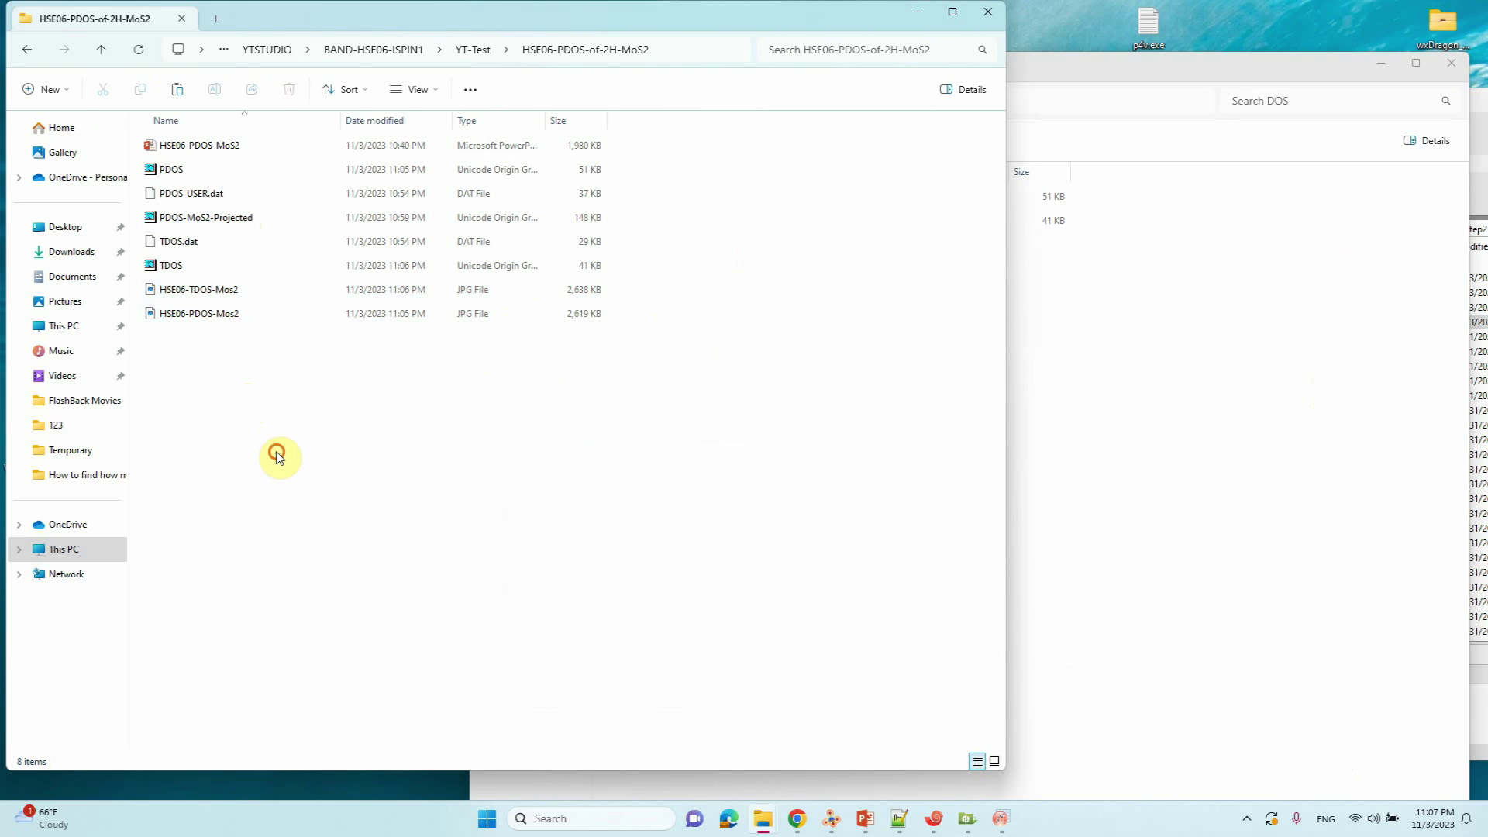
# - Open the HSE06-TDOS-Mos2 image, crop the white margins on all four sides and save it over the original
pyautogui.doubleClick(214, 299)
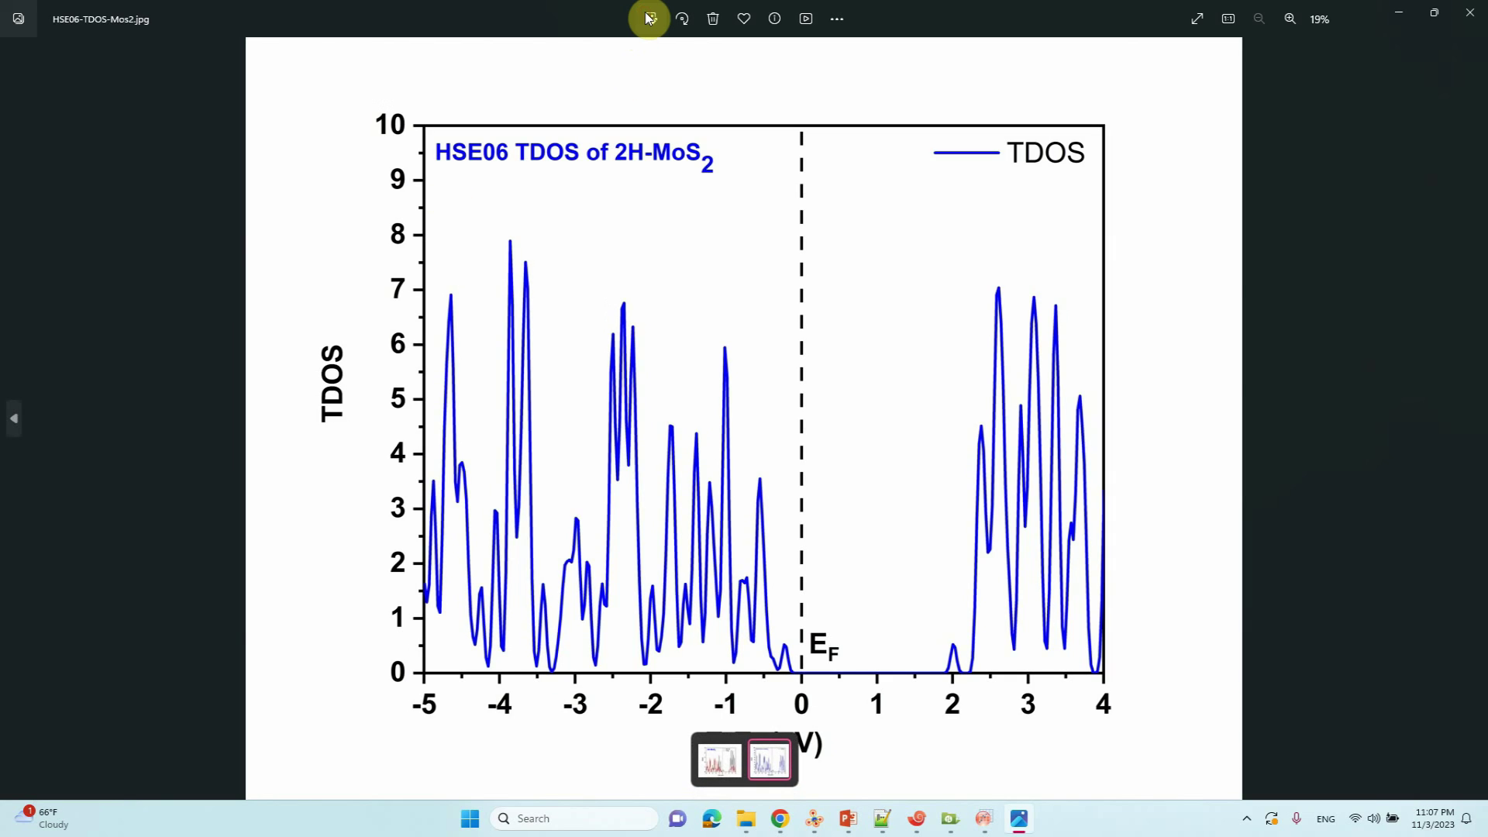
pyautogui.click(647, 18)
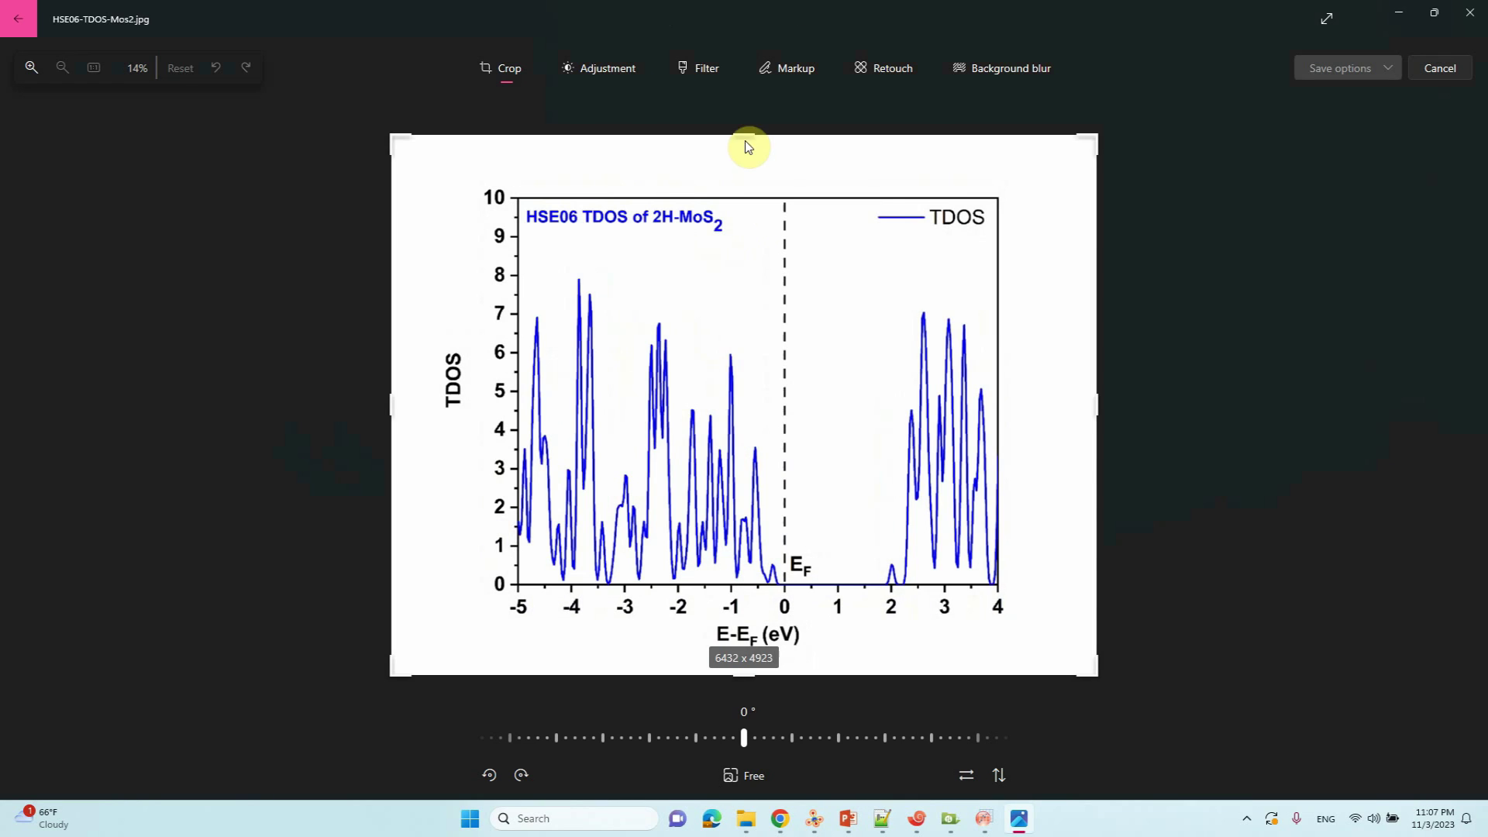
pyautogui.moveTo(748, 147)
pyautogui.mouseDown()
pyautogui.moveTo(747, 126)
pyautogui.moveTo(759, 174)
pyautogui.mouseUp()
pyautogui.moveTo(363, 446); pyautogui.dragTo(409, 409)
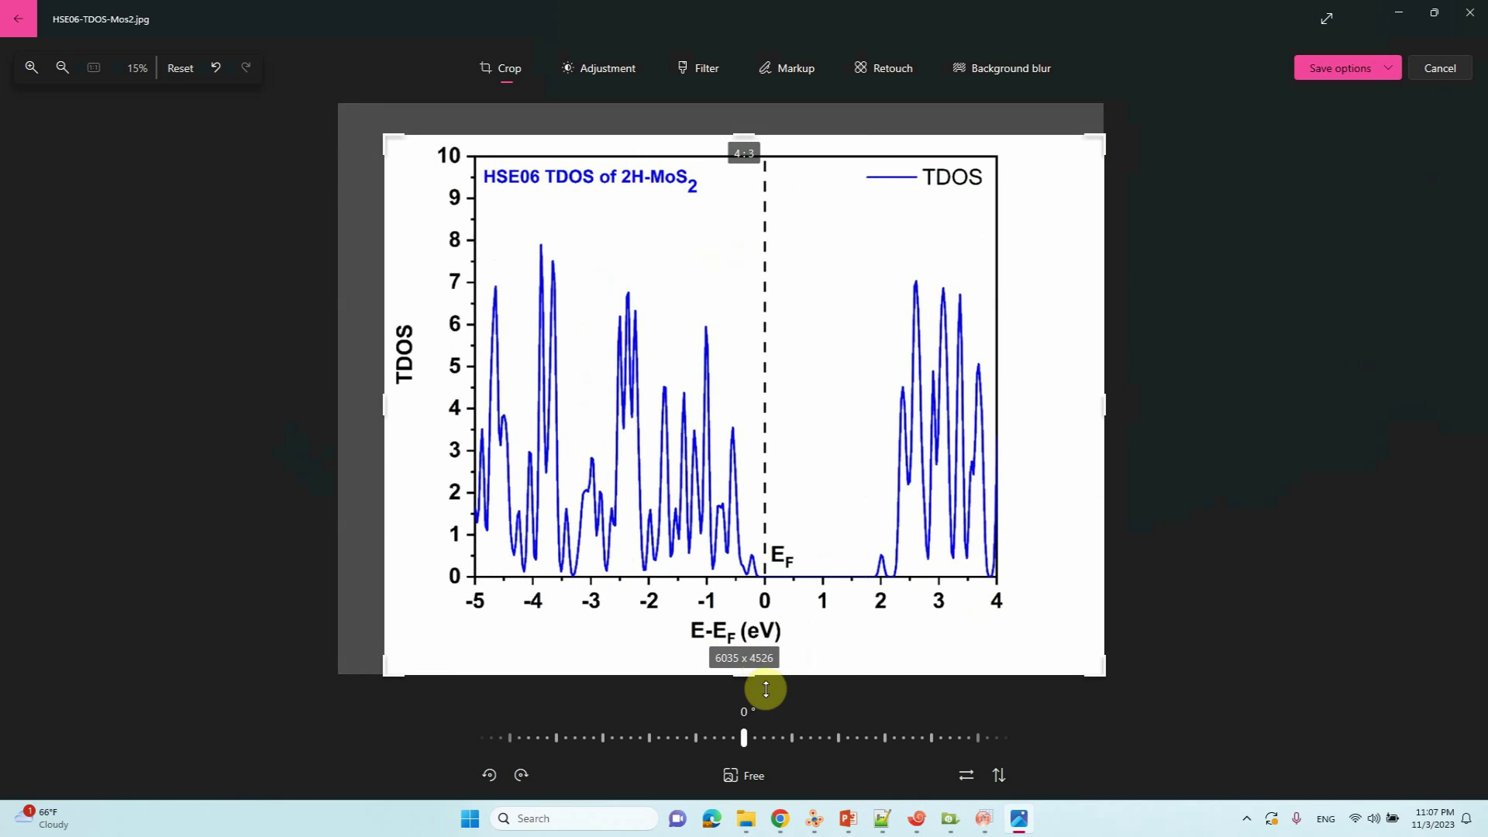
pyautogui.moveTo(736, 665); pyautogui.dragTo(737, 640)
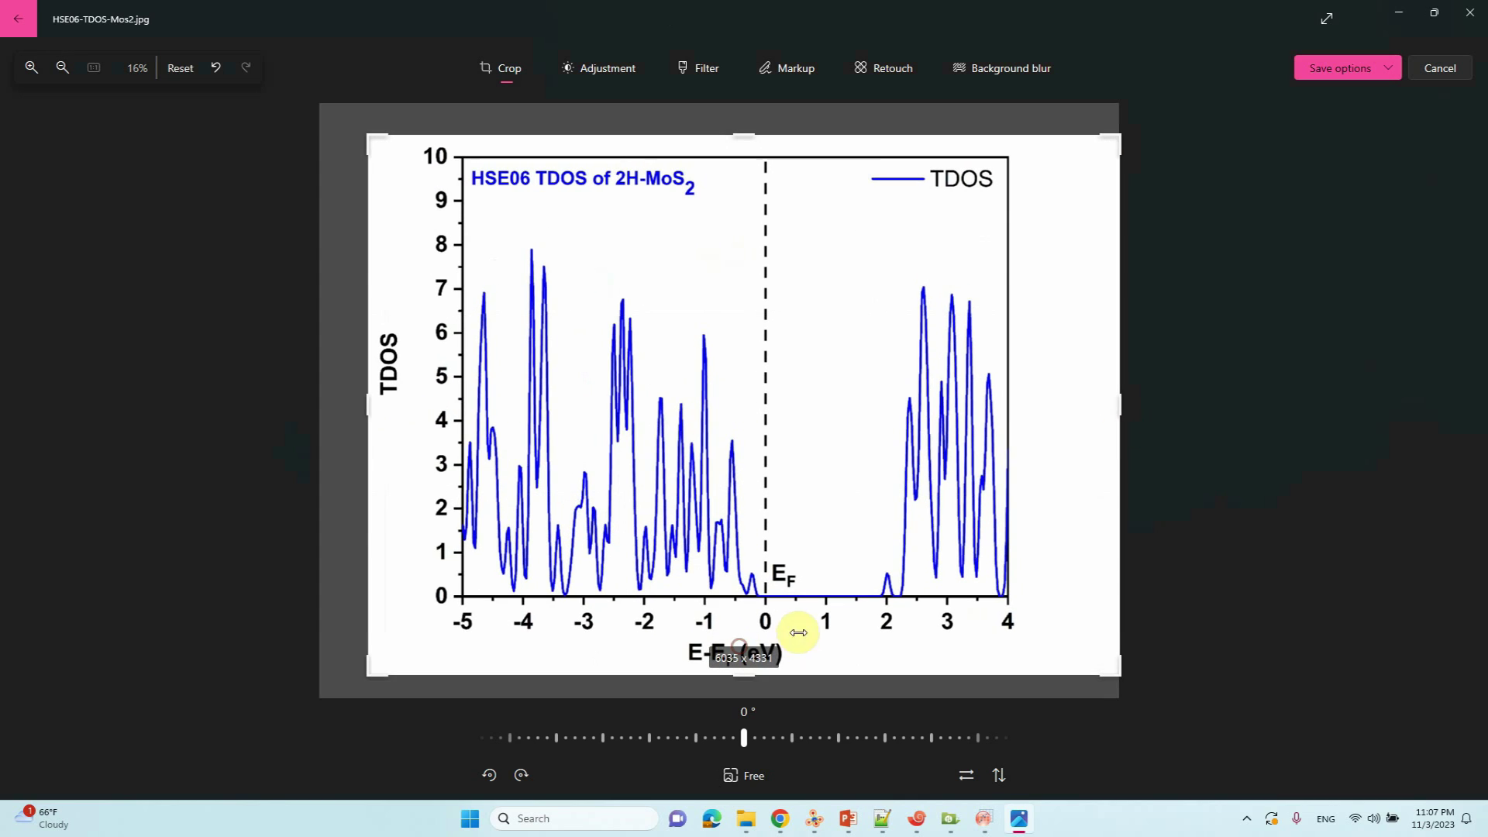
pyautogui.moveTo(1119, 390); pyautogui.dragTo(1026, 392)
pyautogui.click(1392, 71)
pyautogui.click(1334, 120)
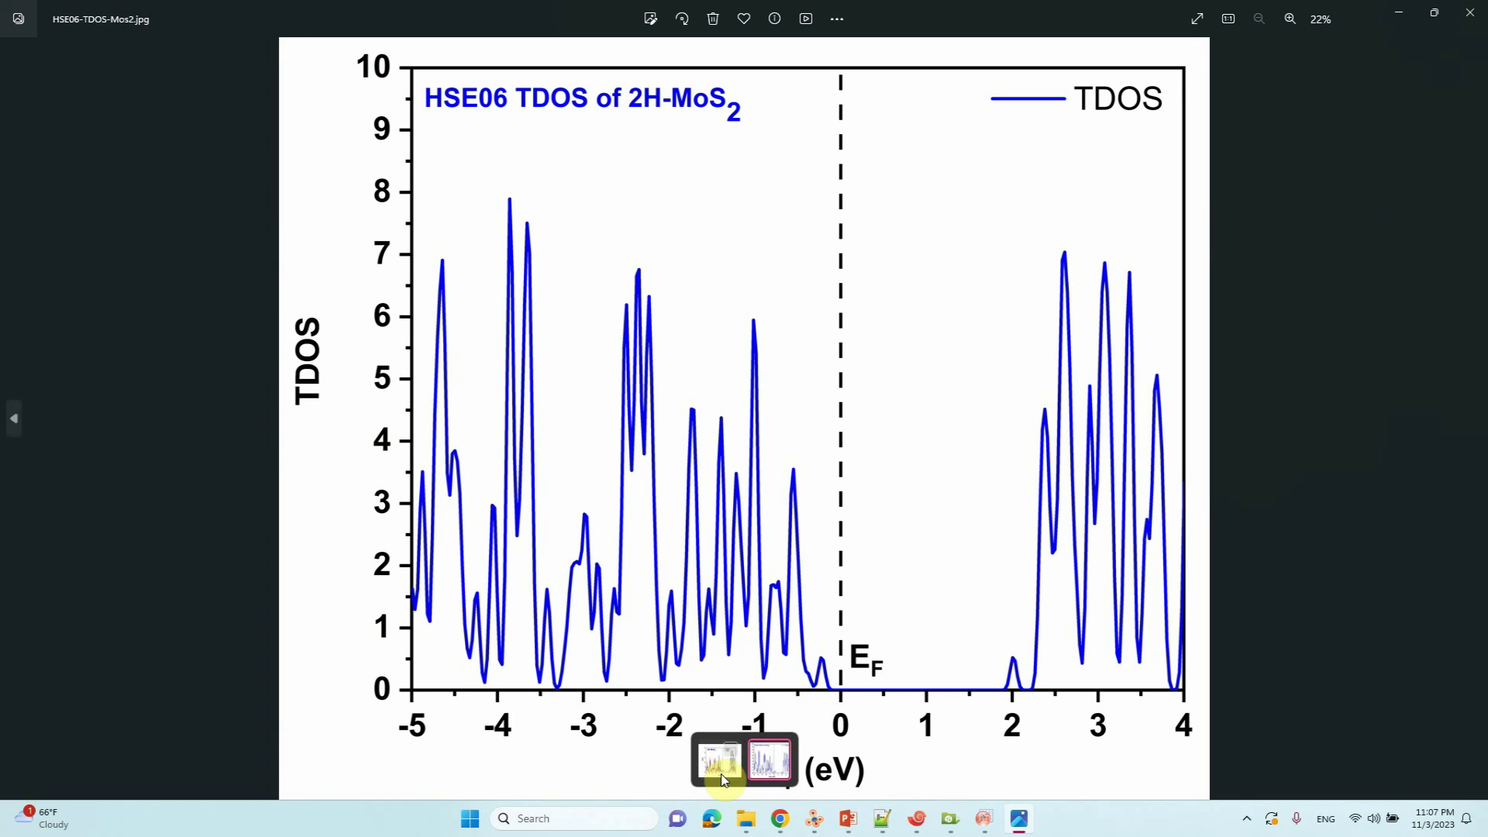
# - Crop the white margins of the HSE06-PDOS-Mos2 image to about 5190 x 4369 pixels and save it over the original
pyautogui.click(710, 757)
pyautogui.click(662, 16)
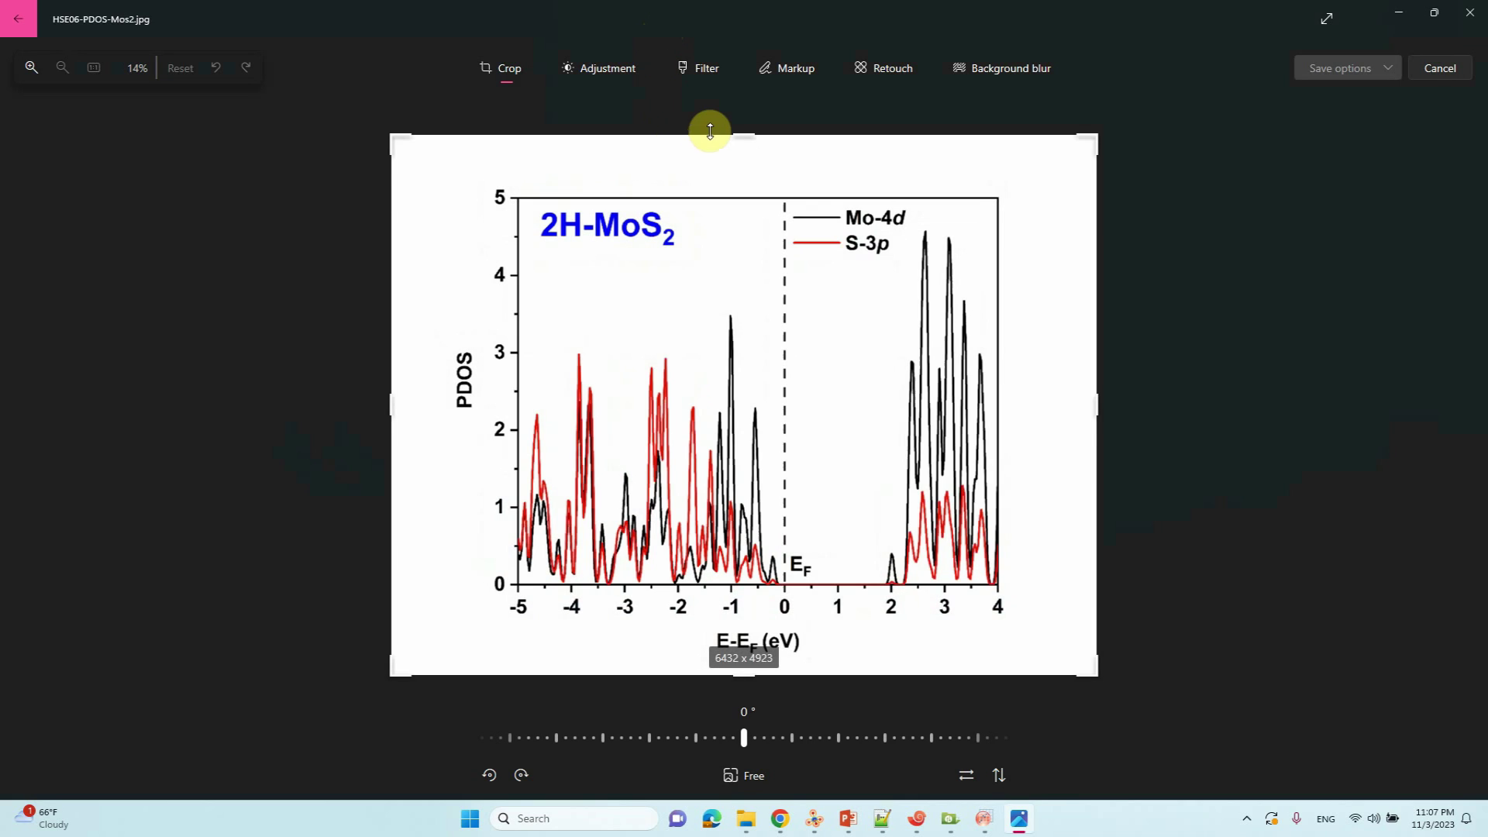
pyautogui.moveTo(717, 136); pyautogui.dragTo(754, 183)
pyautogui.moveTo(408, 395); pyautogui.dragTo(413, 401)
pyautogui.moveTo(767, 651); pyautogui.dragTo(754, 658)
pyautogui.moveTo(1122, 470); pyautogui.dragTo(1019, 408)
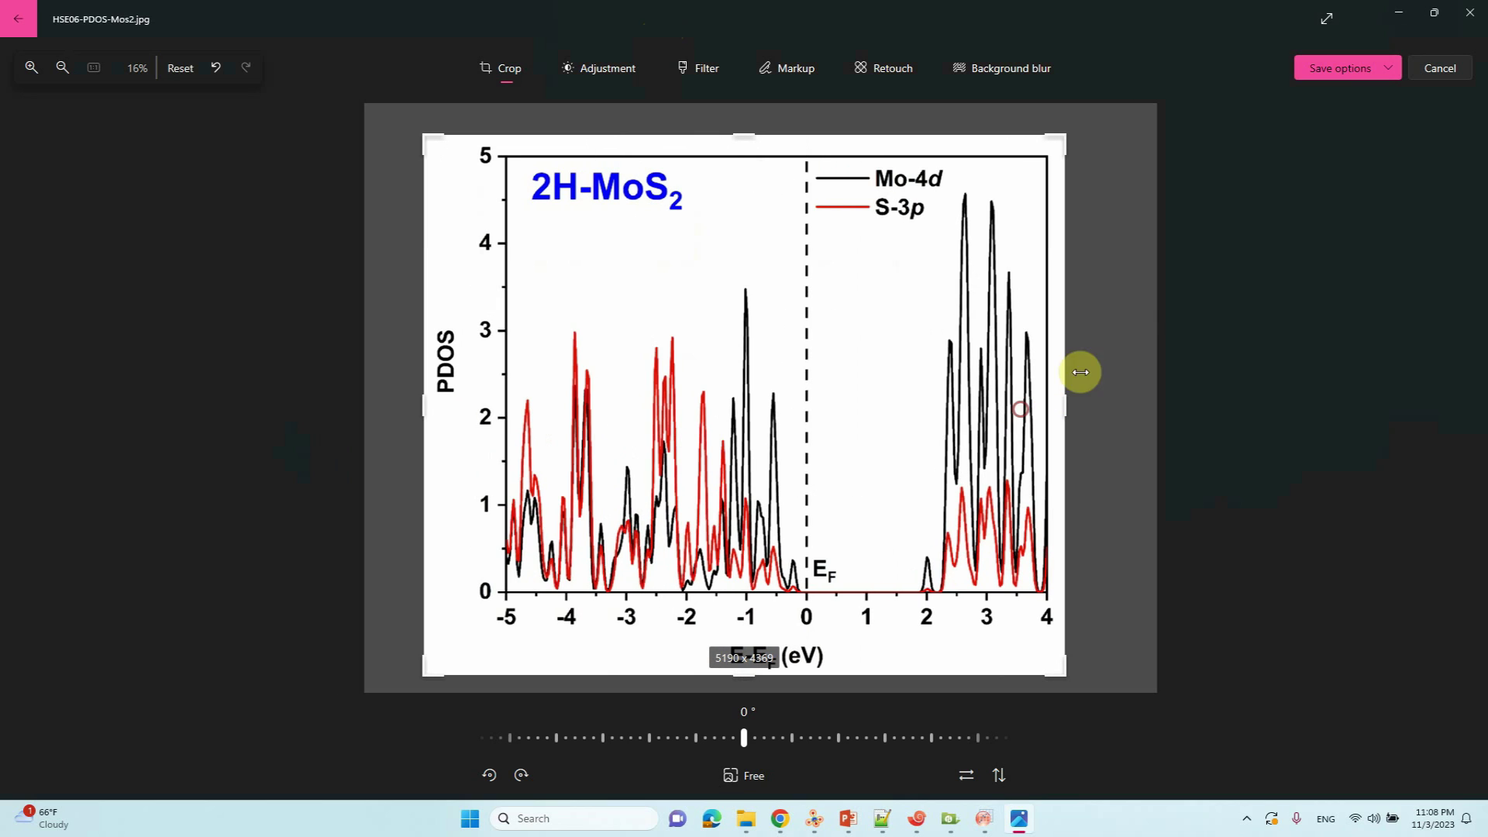
pyautogui.click(1393, 85)
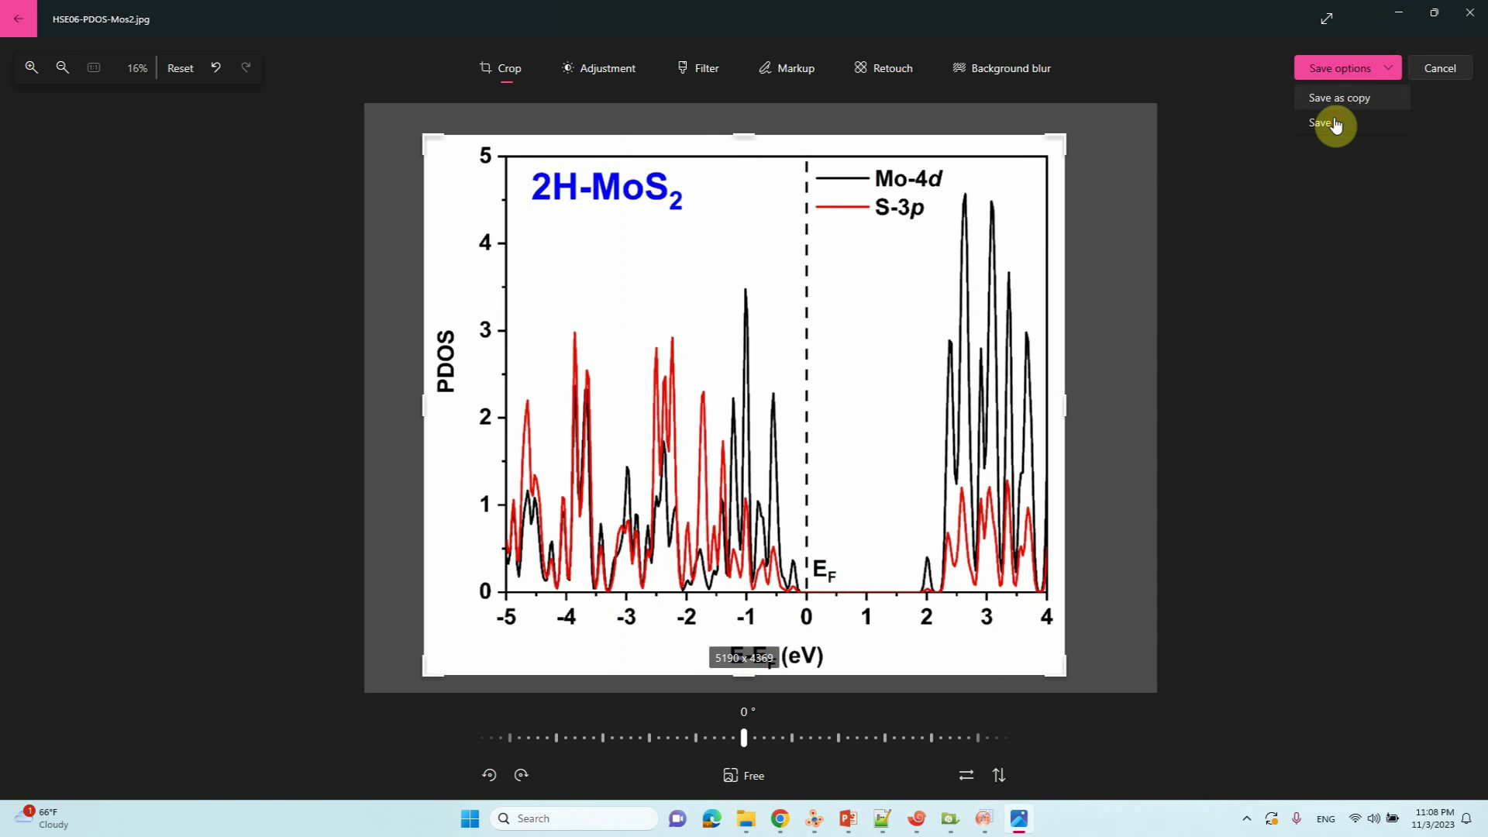
pyautogui.click(1334, 120)
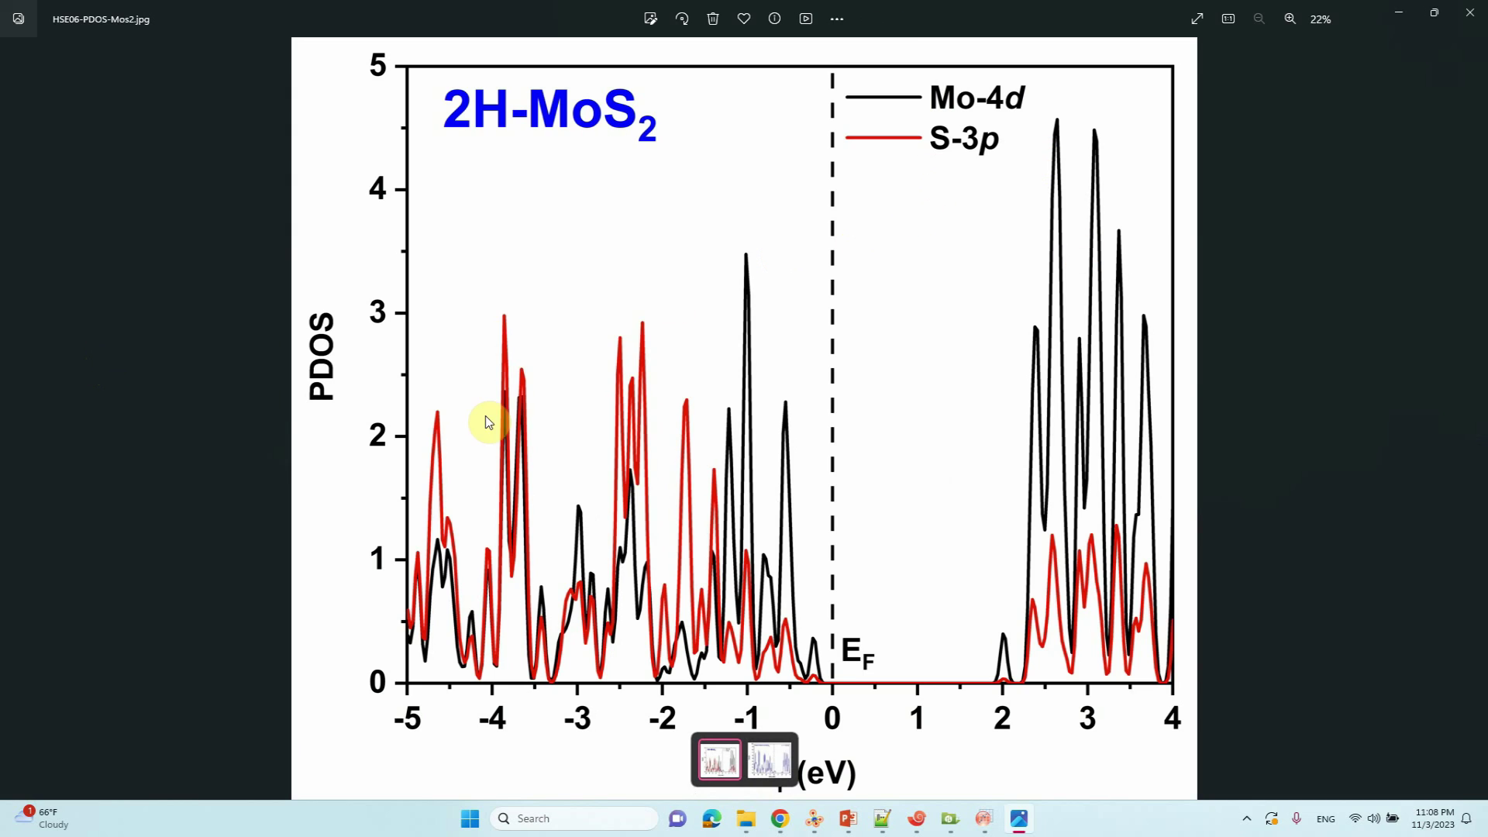
# - Review the cropped TDOS image and return to the HSE06-PDOS-of-2H-MoS2 folder
pyautogui.click(753, 758)
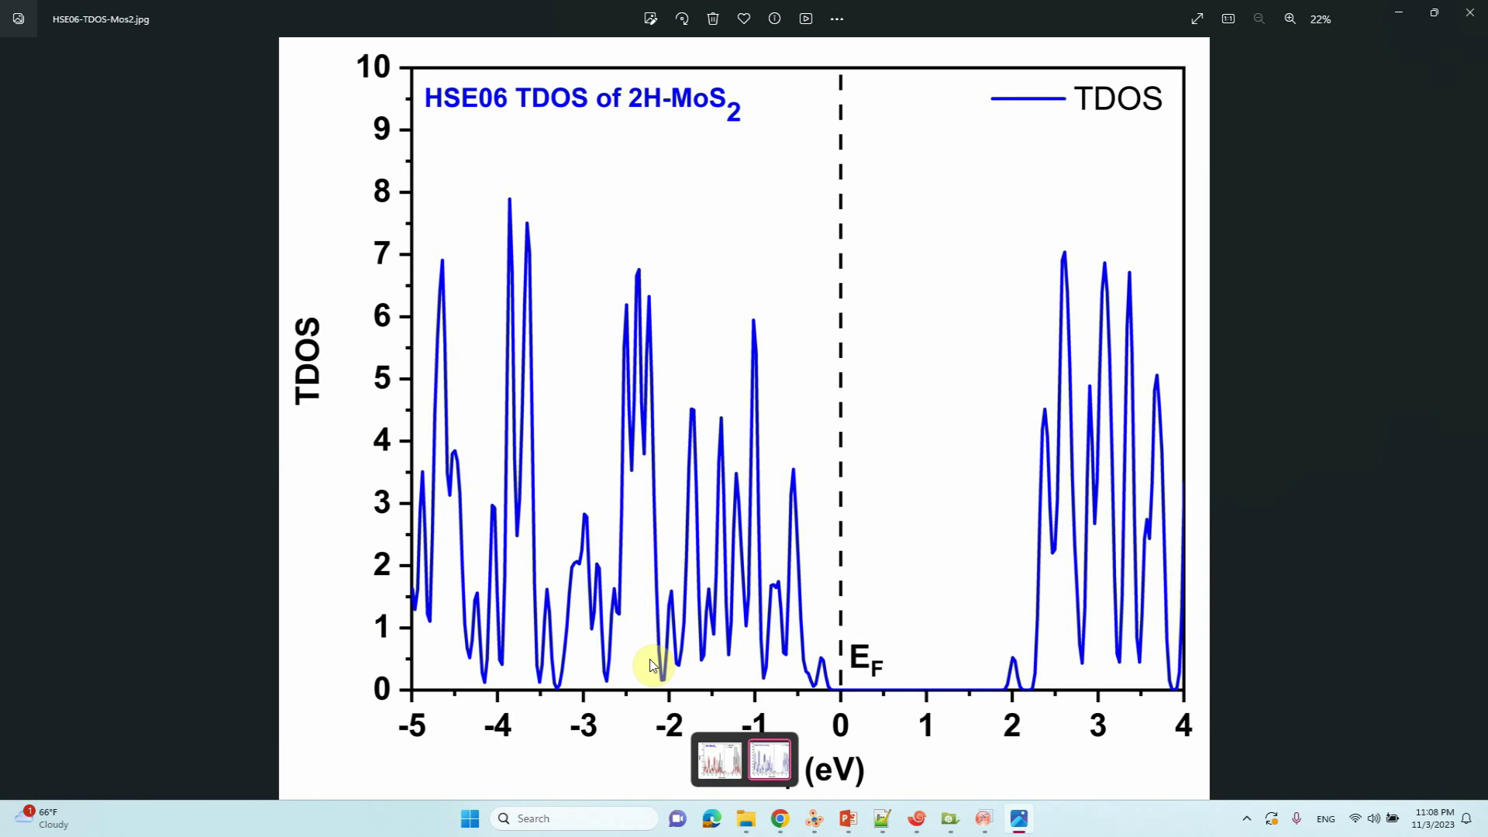
pyautogui.click(1399, 13)
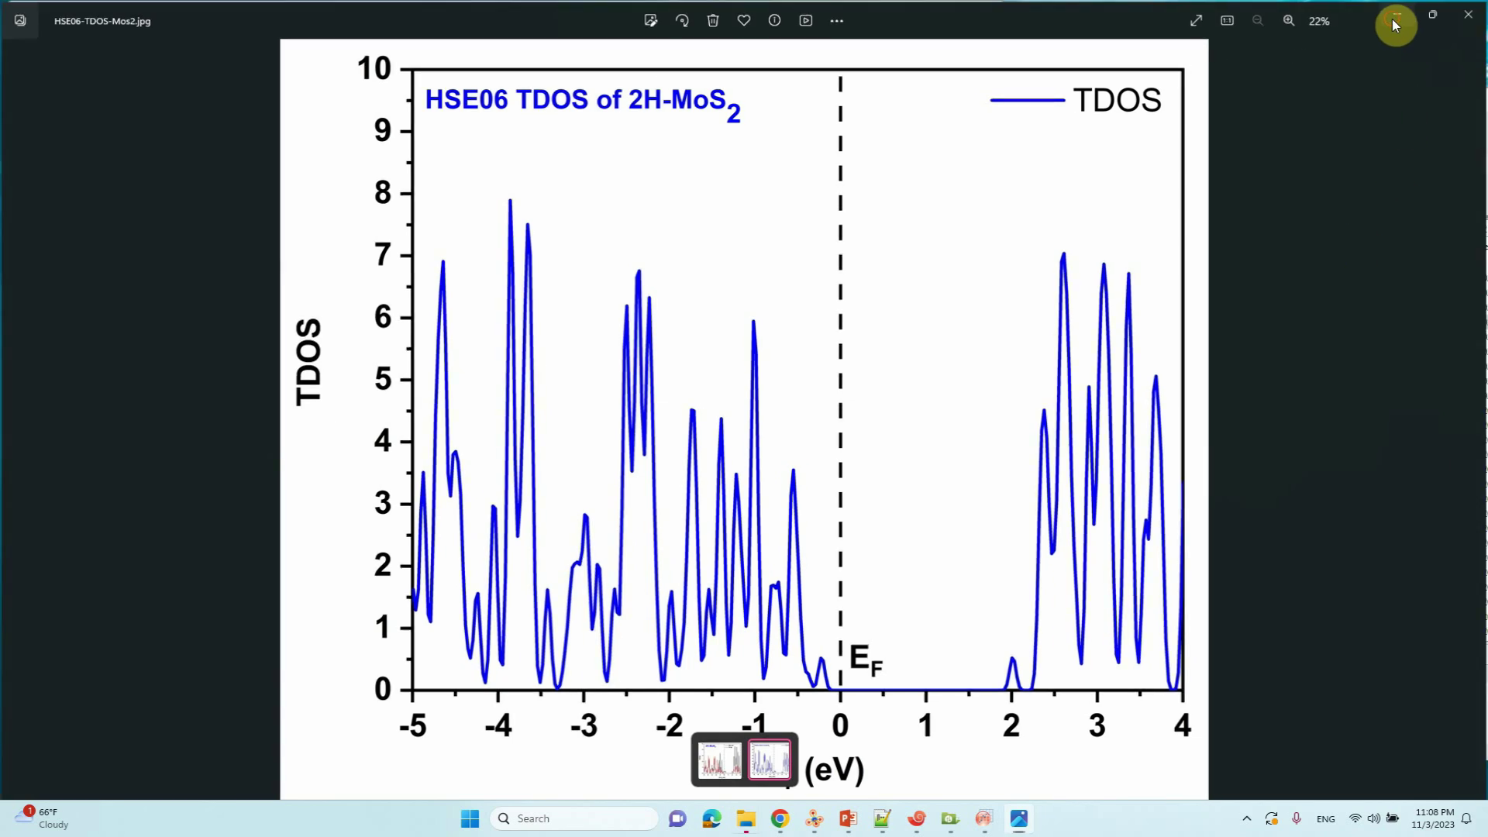
pyautogui.click(701, 412)
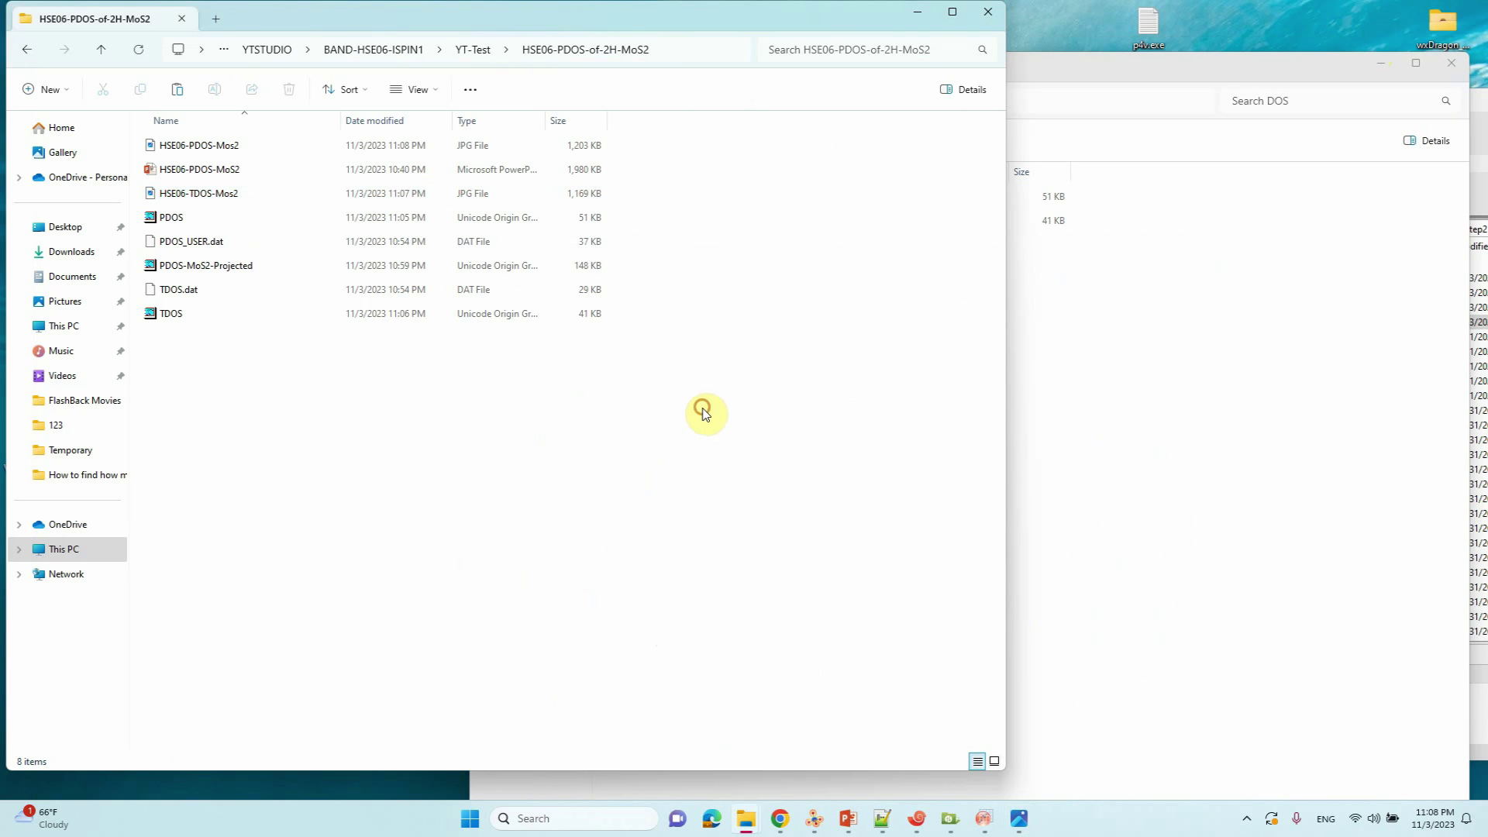
# - Open the INCAR file from HSE06-BAND-2H-MoS2, inside YT-Test's INCAR-HSE06-MoS2-Step-5 folder, in Notepad++
pyautogui.click(100, 49)
pyautogui.click(300, 530)
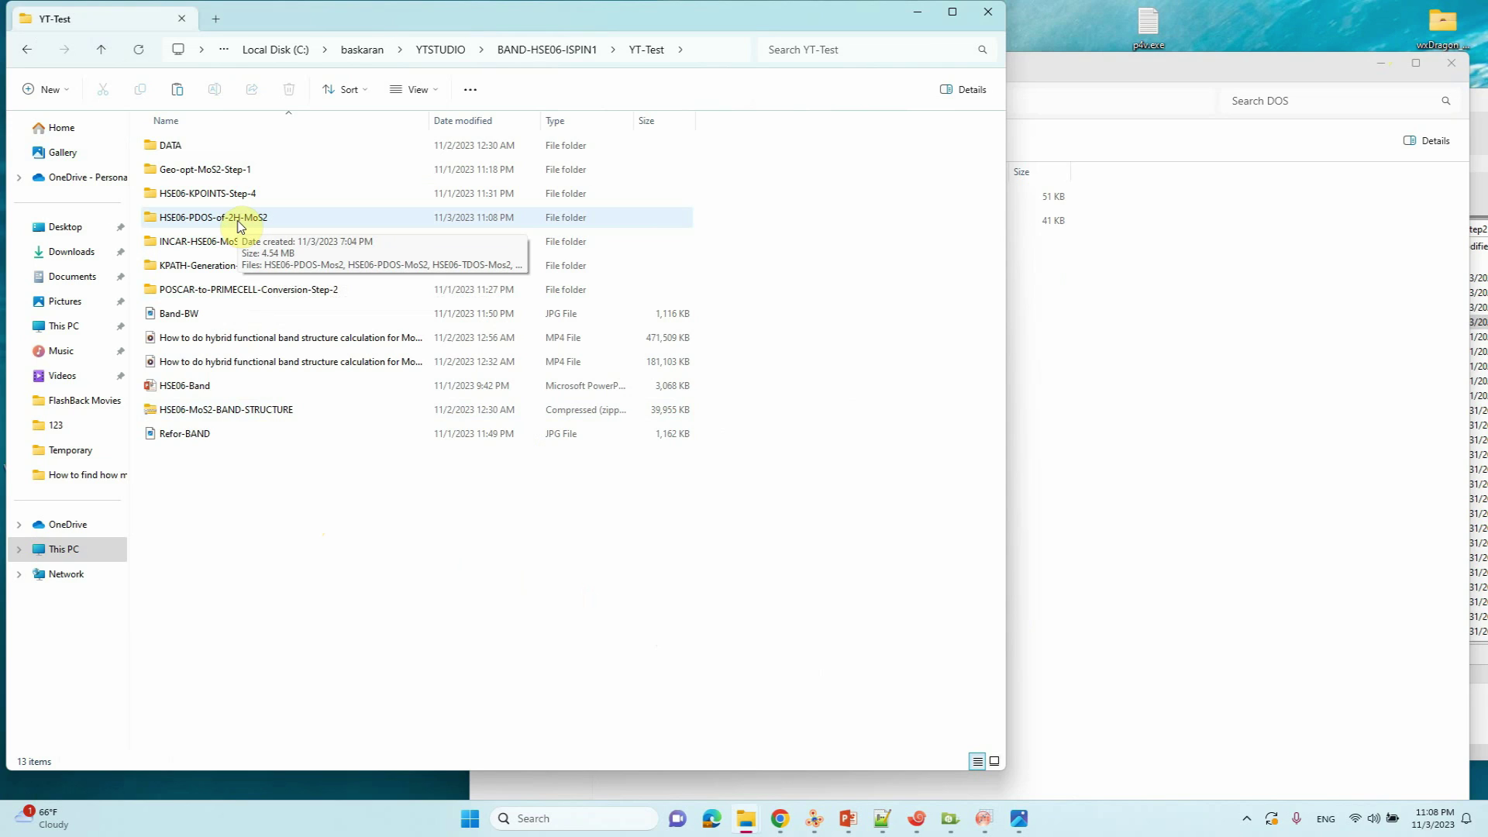
pyautogui.doubleClick(239, 246)
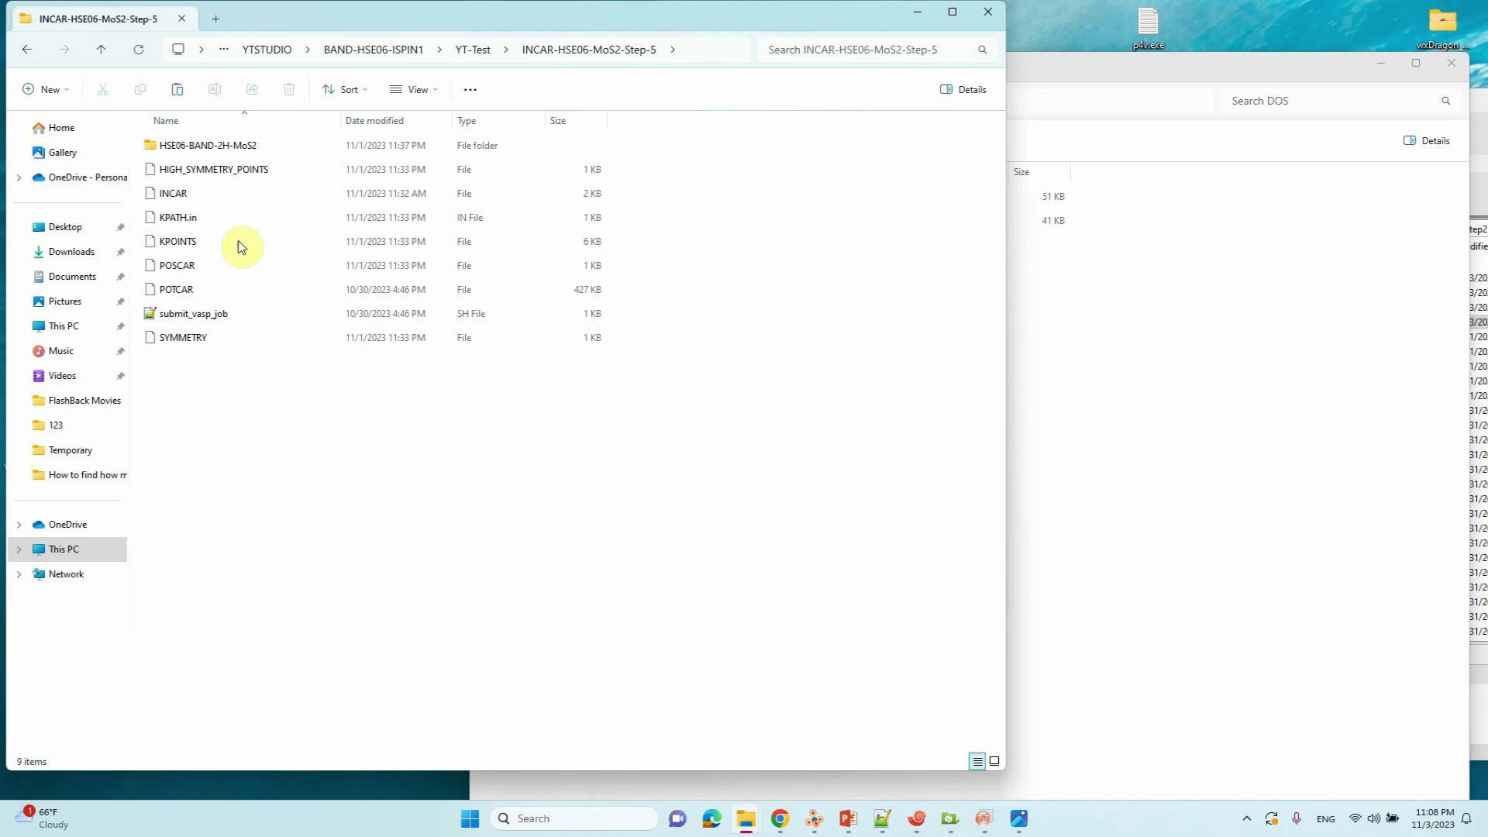
pyautogui.doubleClick(225, 152)
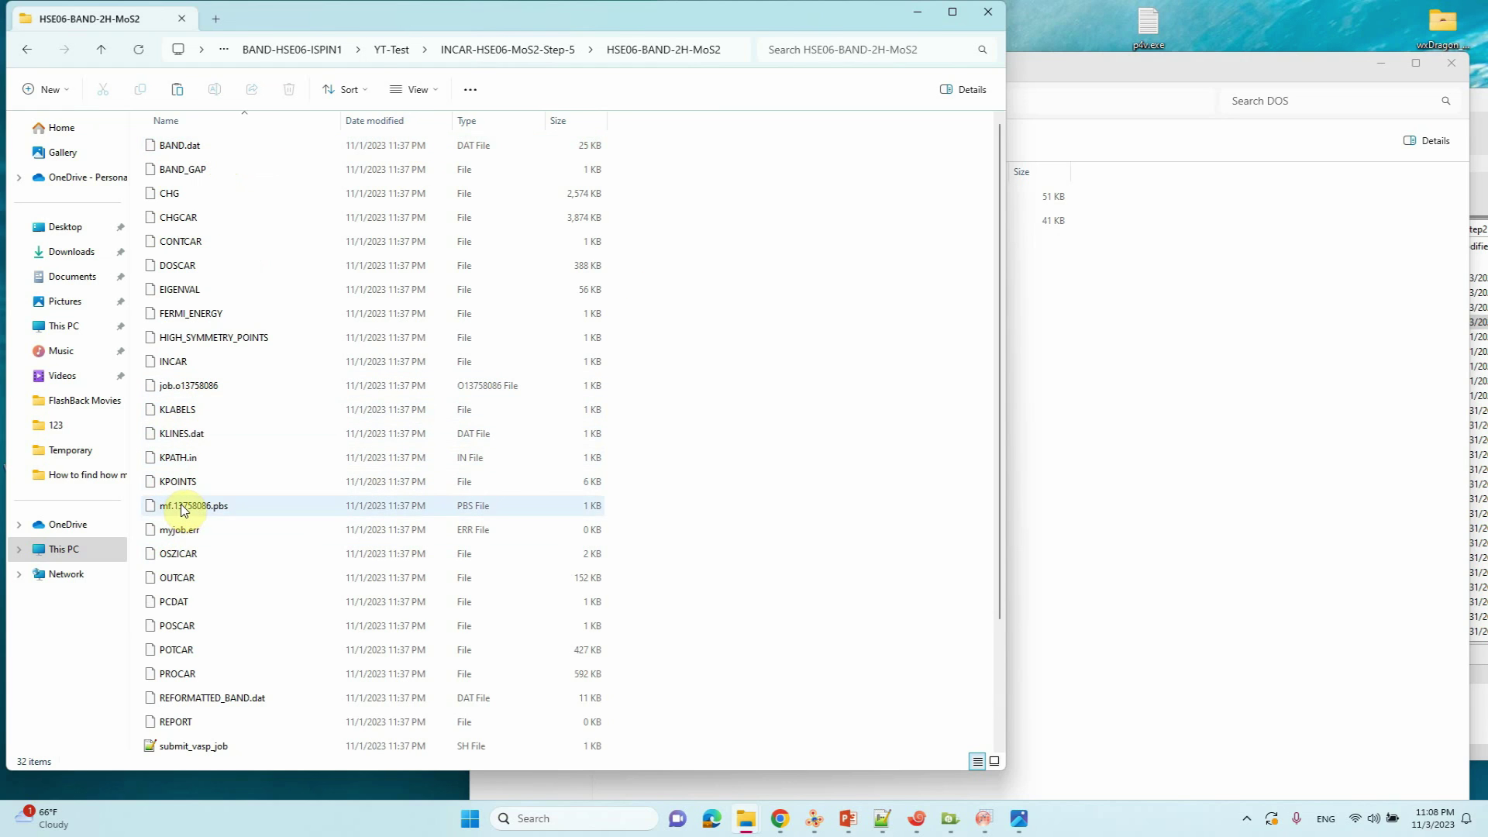
pyautogui.rightClick(180, 368)
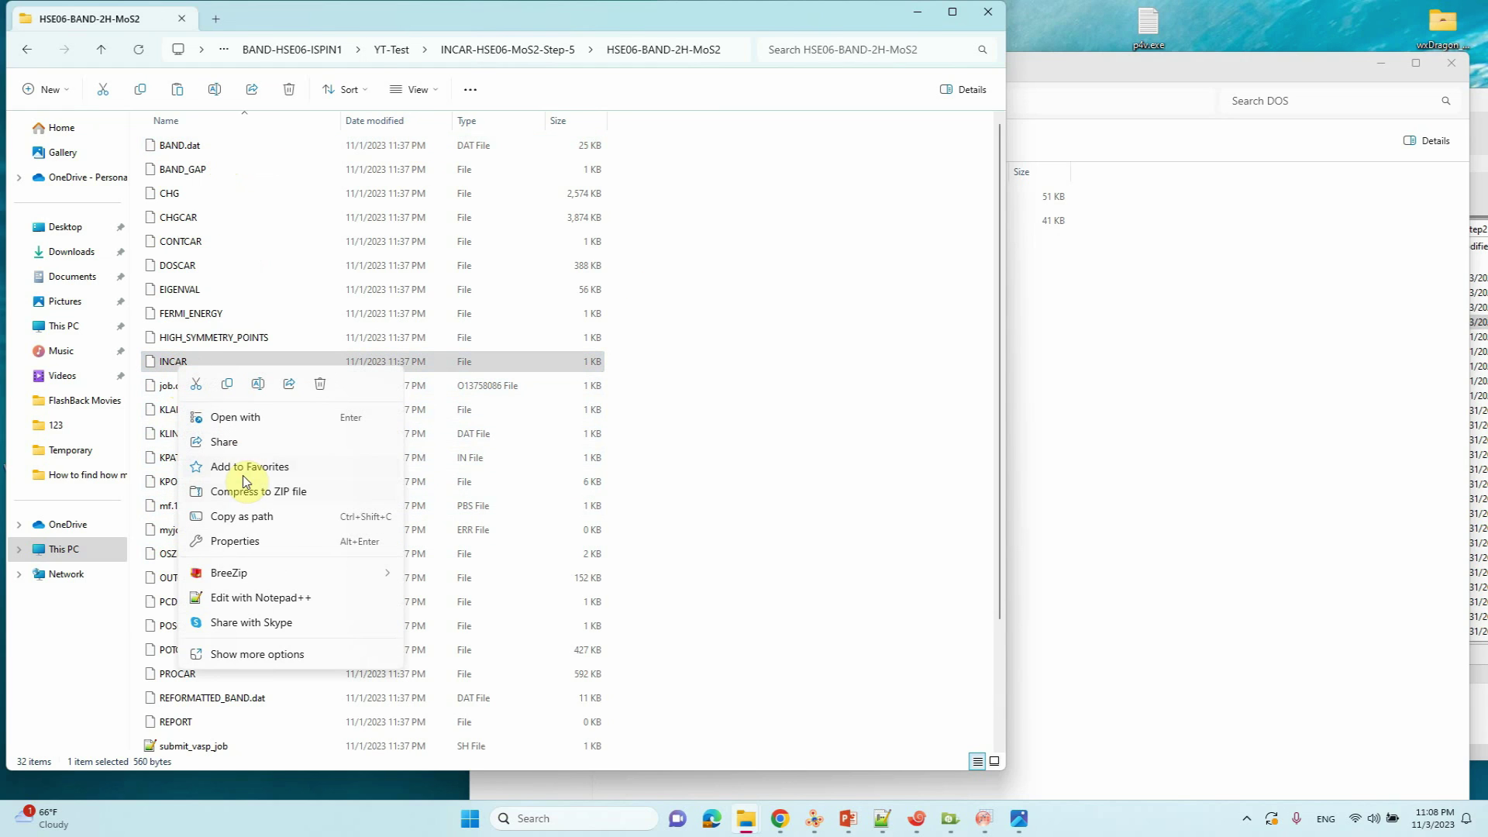
pyautogui.click(243, 598)
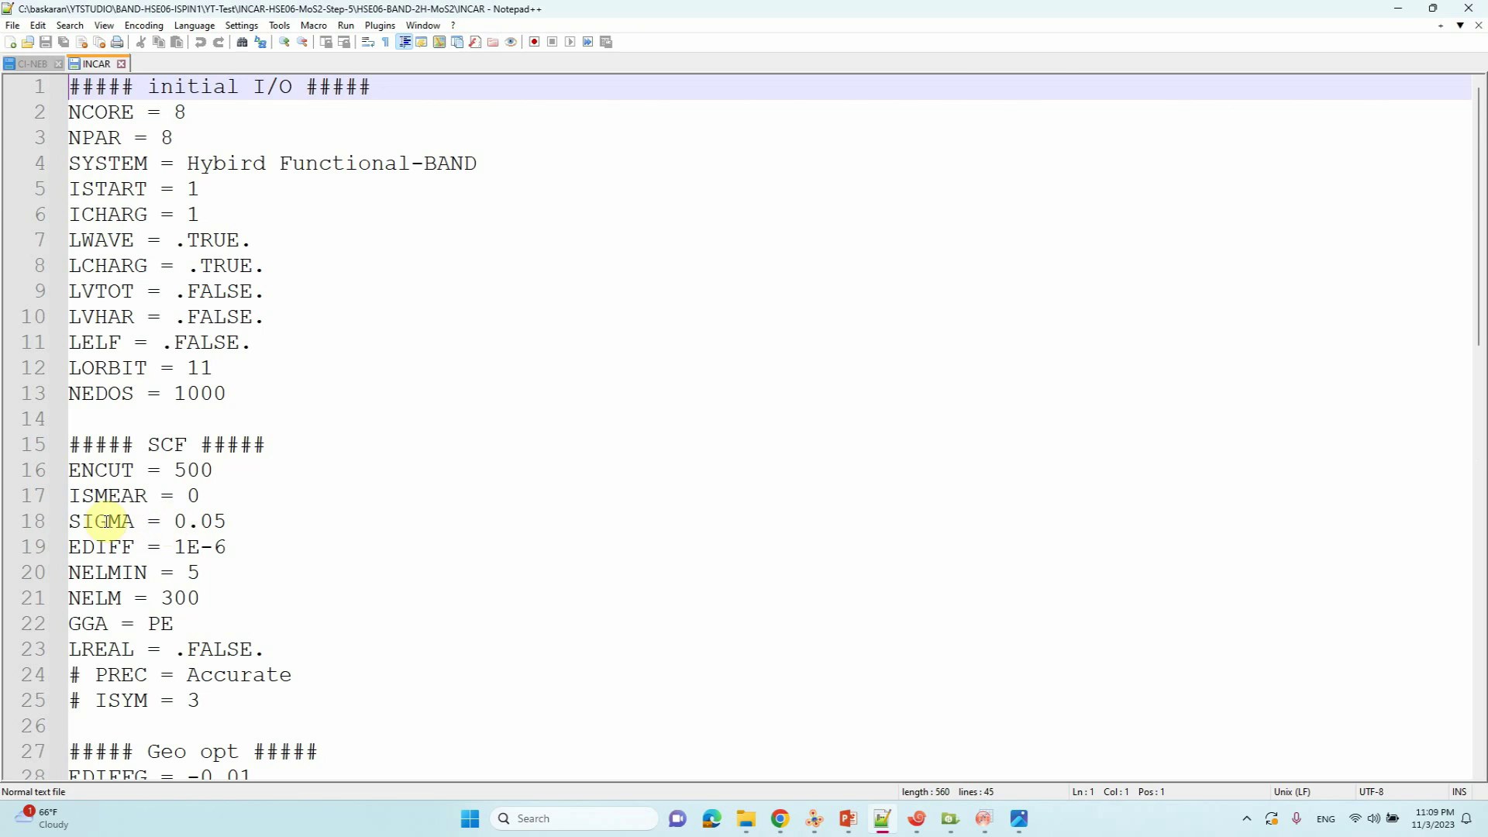
# - Highlight the SIGMA value in the INCAR file and check it against the peaks in the TDOS image
pyautogui.moveTo(172, 522); pyautogui.dragTo(226, 522)
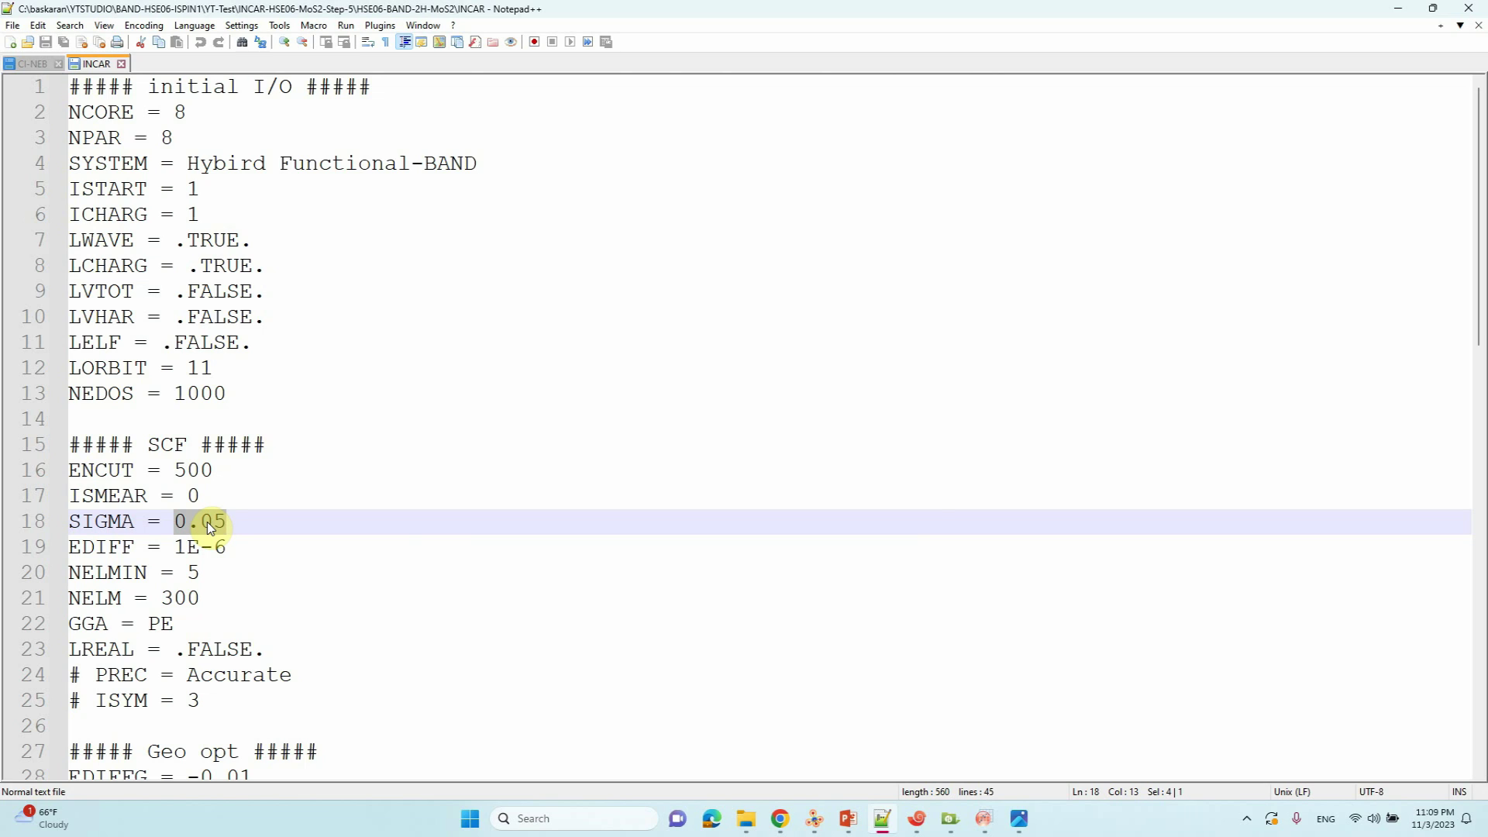
pyautogui.moveTo(915, 828)
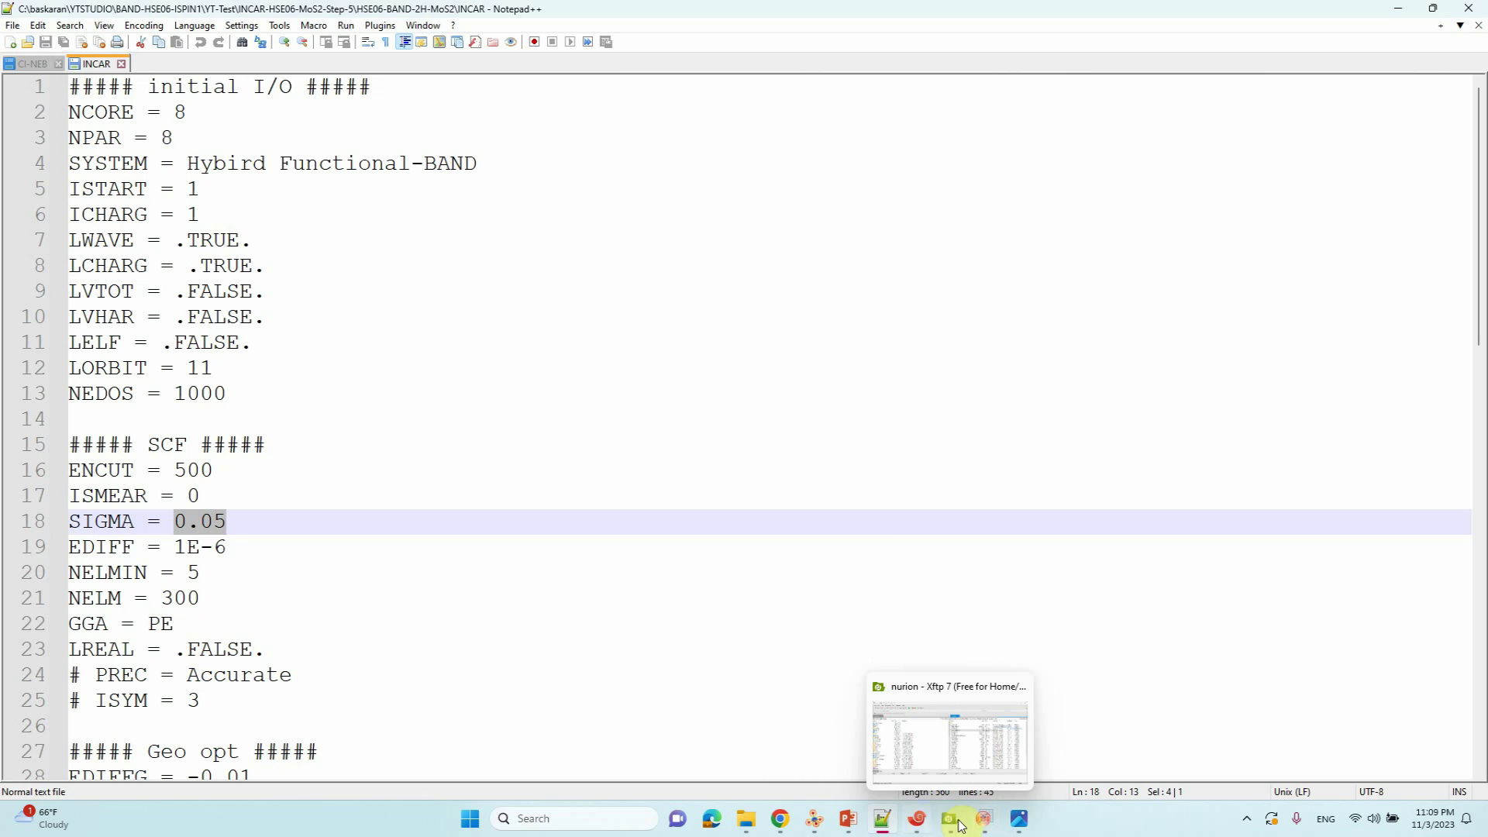
pyautogui.click(1019, 818)
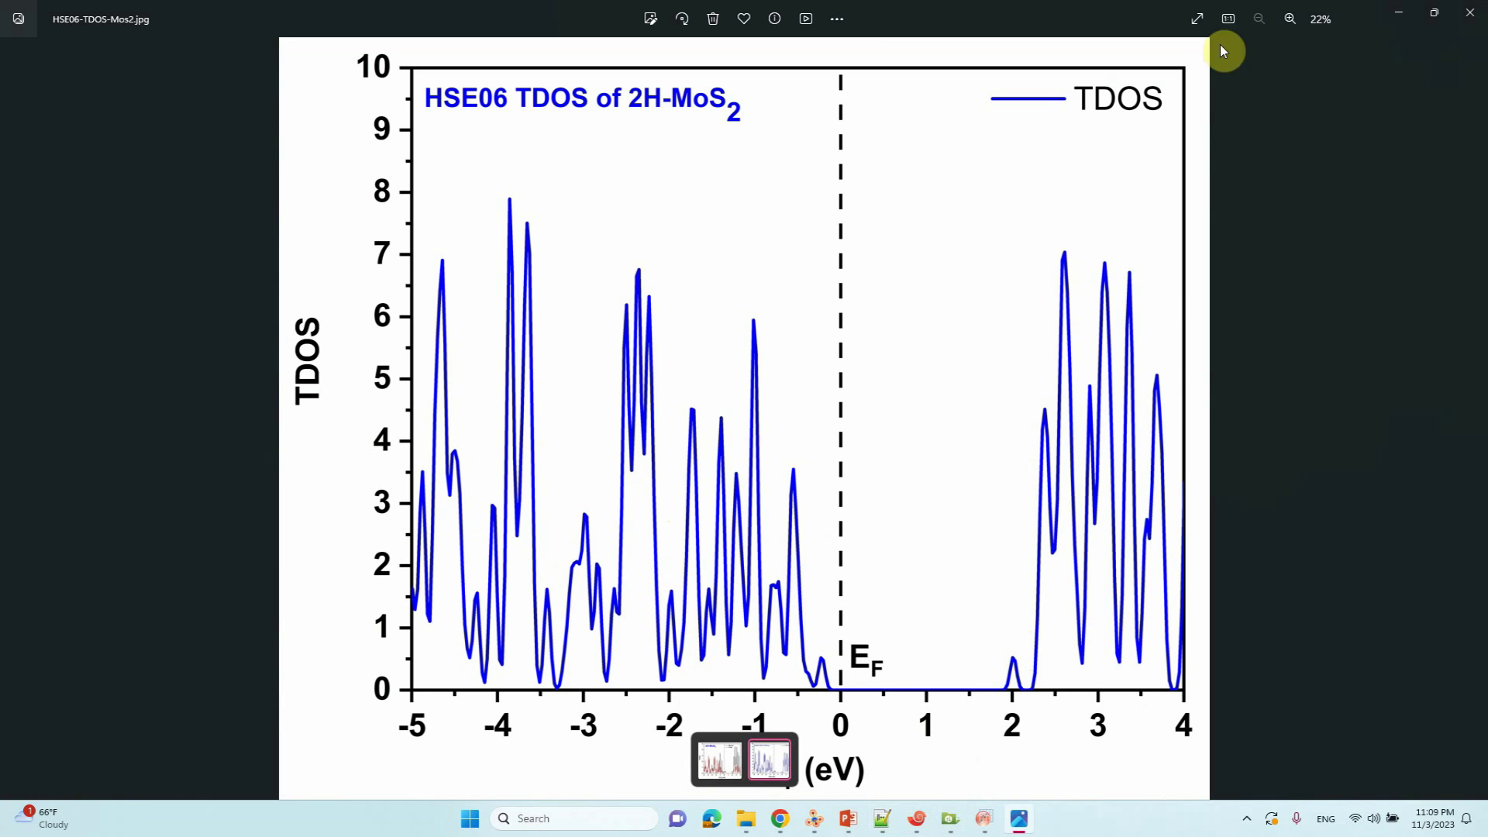
pyautogui.click(1403, 17)
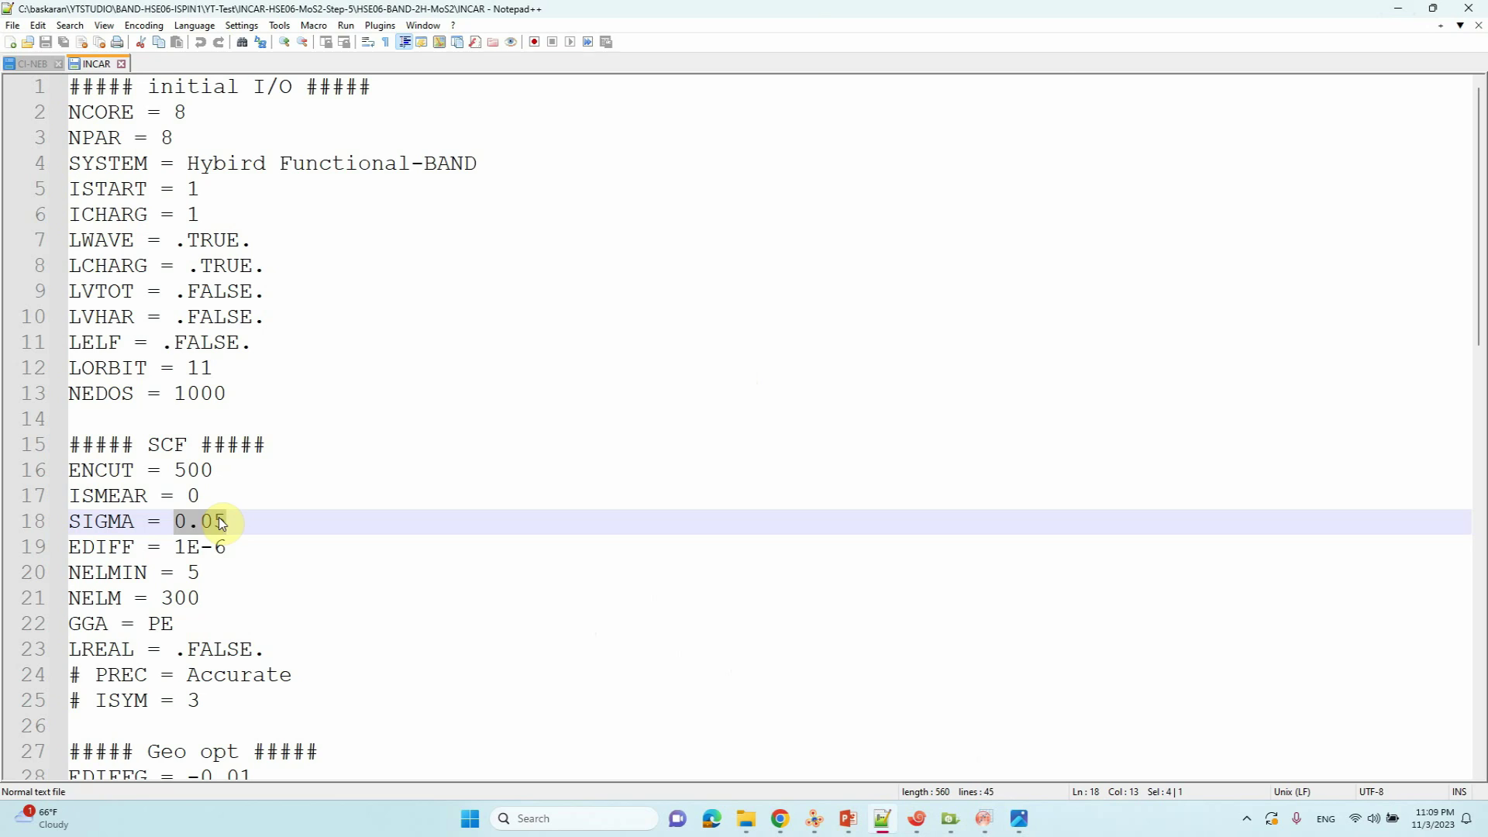
# - Add the comment #0.3 after the SIGMA value in the INCAR file and switch back to the DOS folder
pyautogui.click(245, 523)
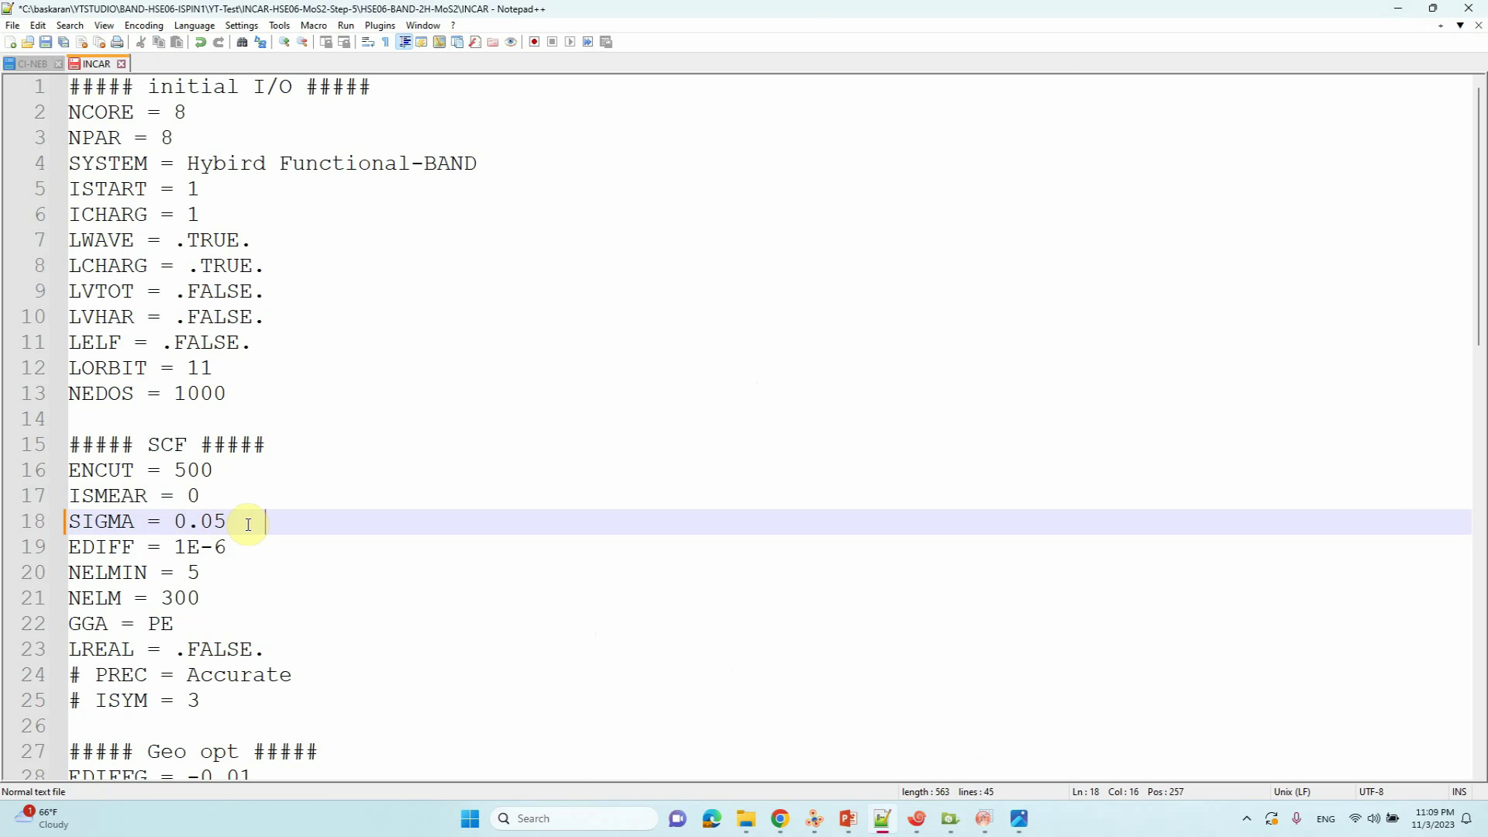
pyautogui.write('#')
pyautogui.write('0.0')
pyautogui.press('BackSpace')
pyautogui.write('3')
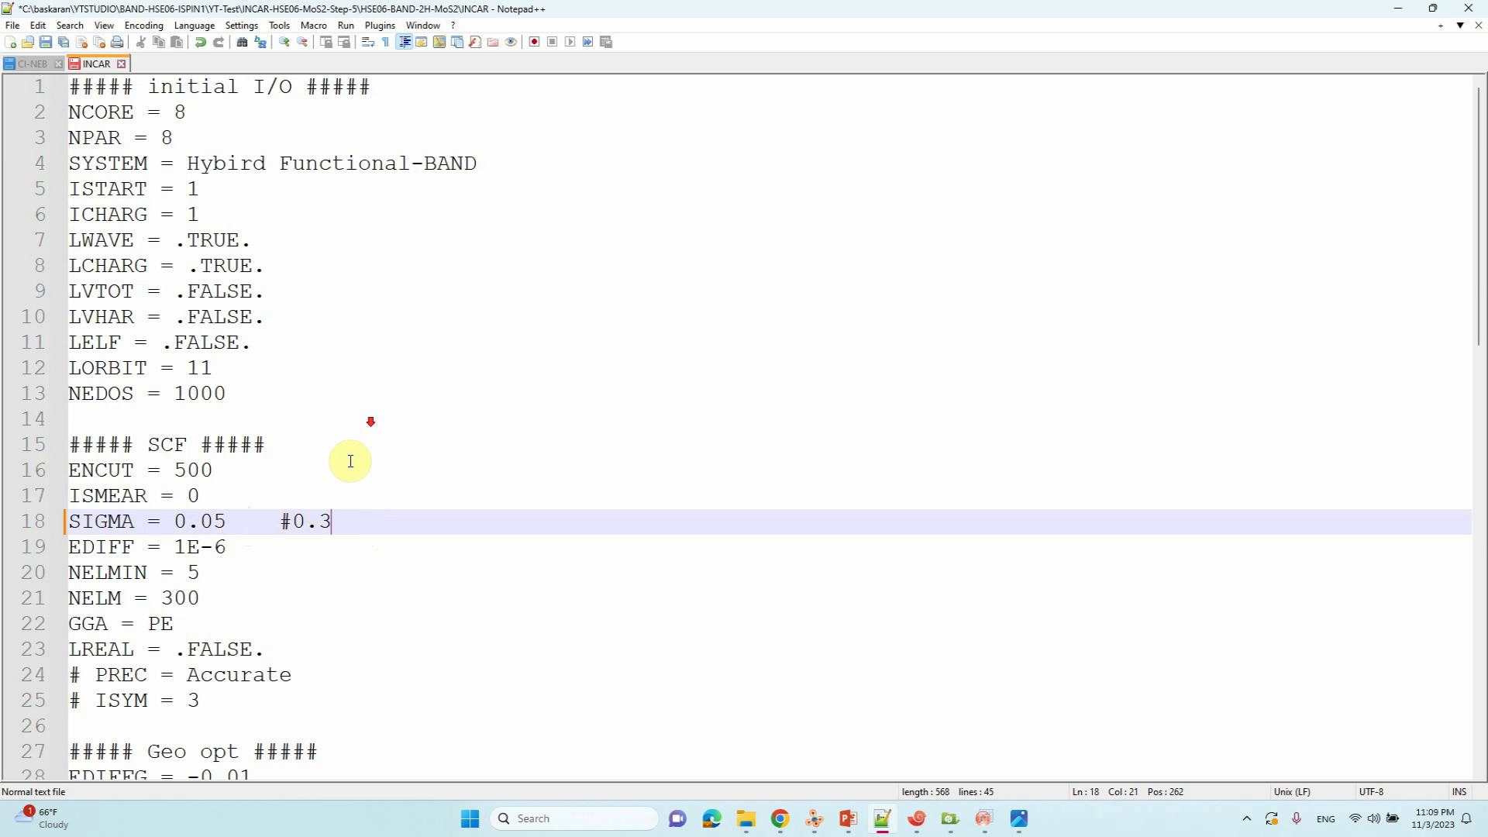
pyautogui.scroll(-7, 365, 434)
pyautogui.scroll(5, 370, 438)
pyautogui.scroll(2, 370, 438)
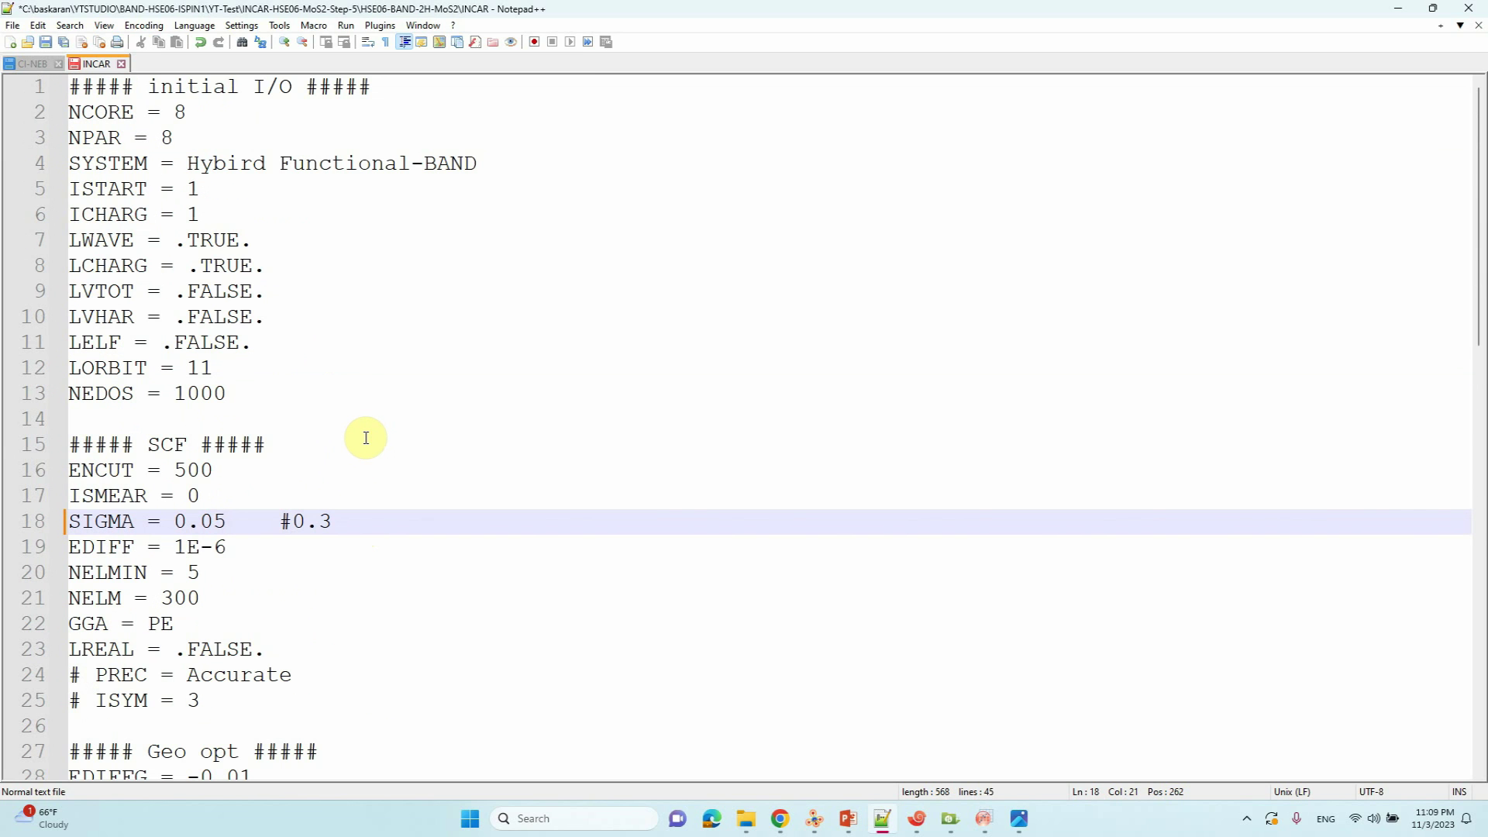
pyautogui.click(1395, 14)
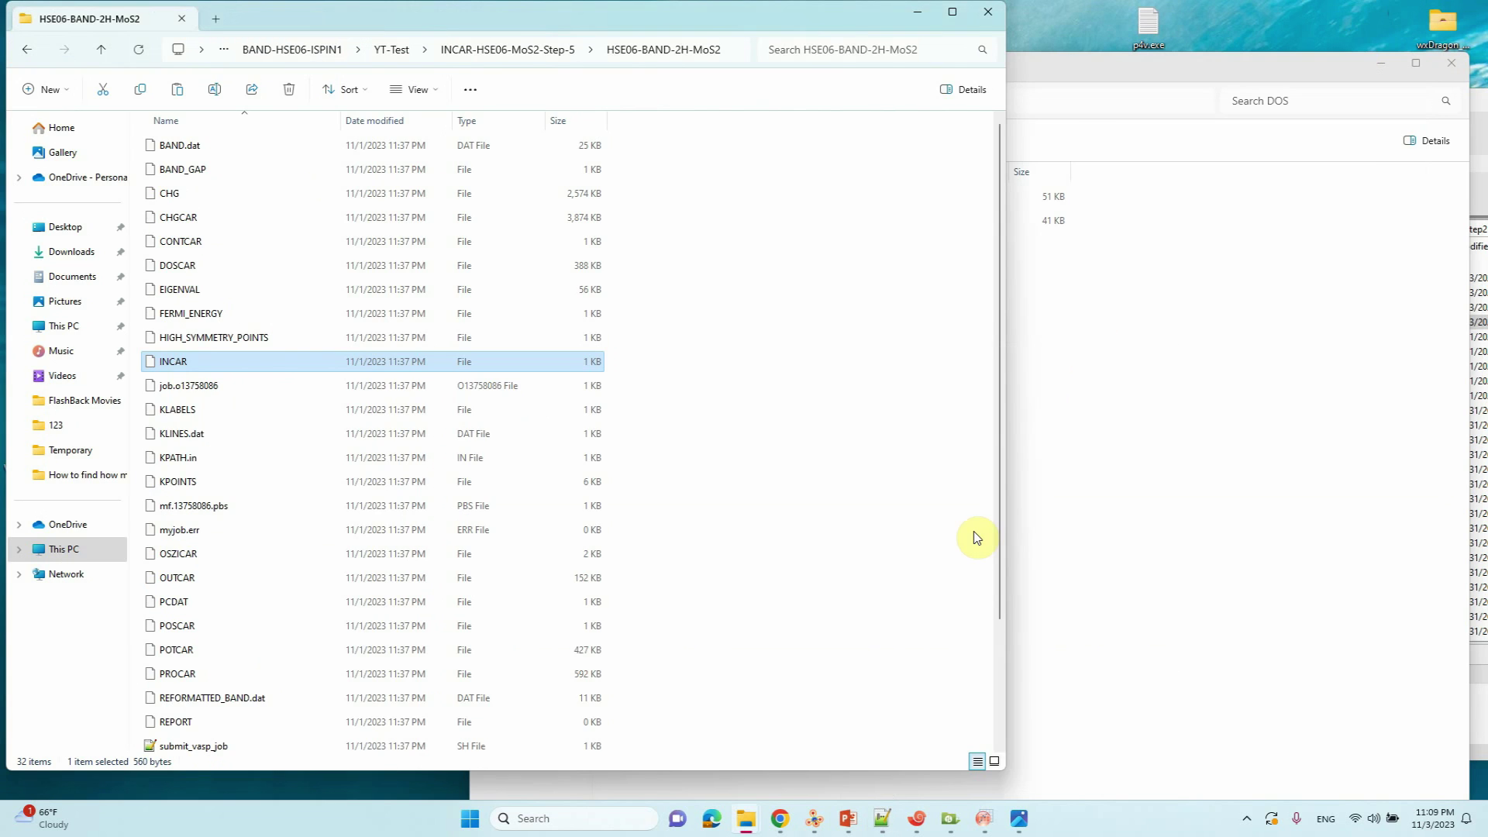
pyautogui.click(1122, 527)
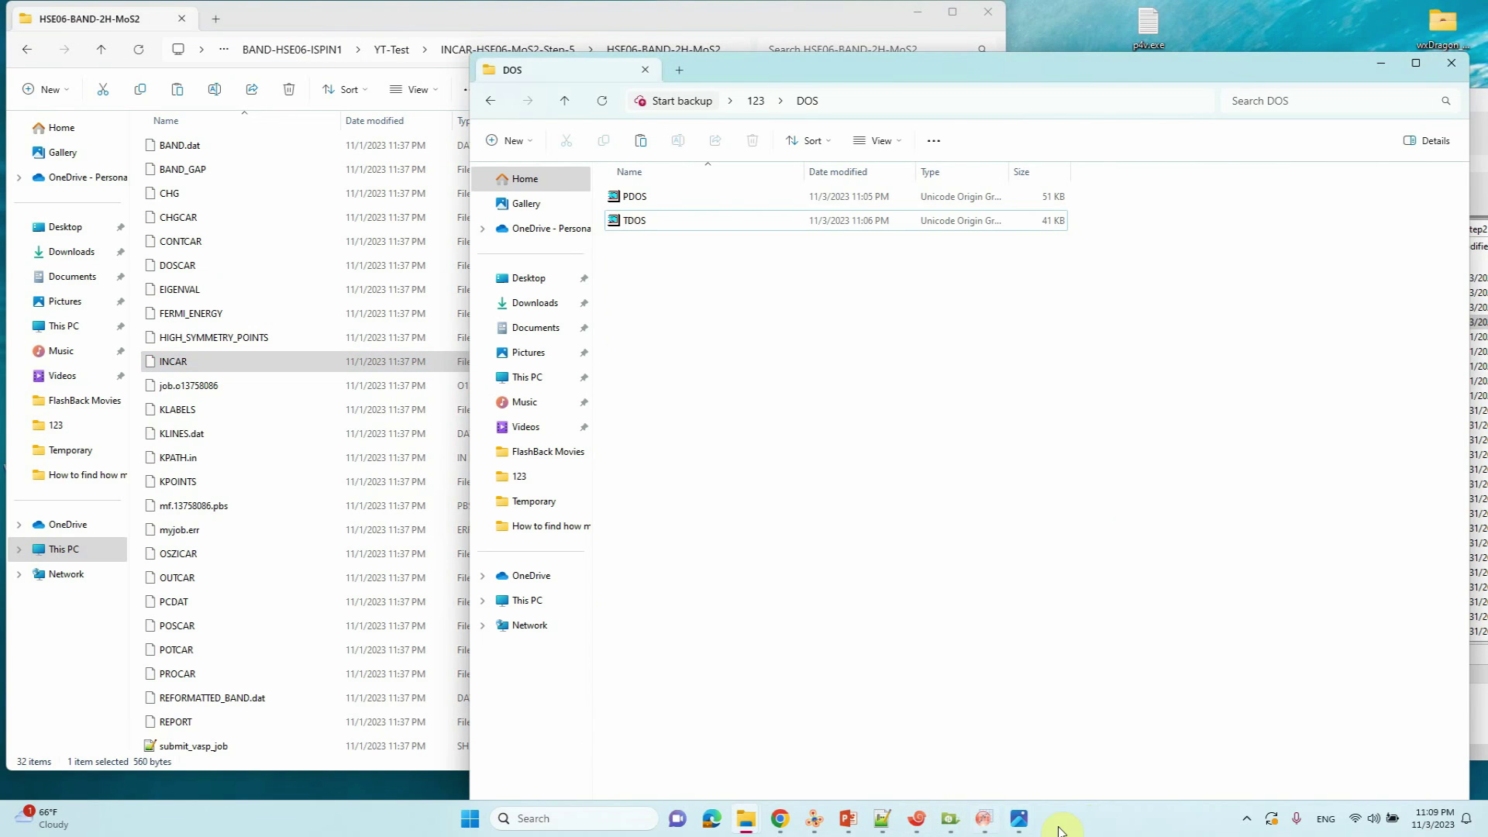